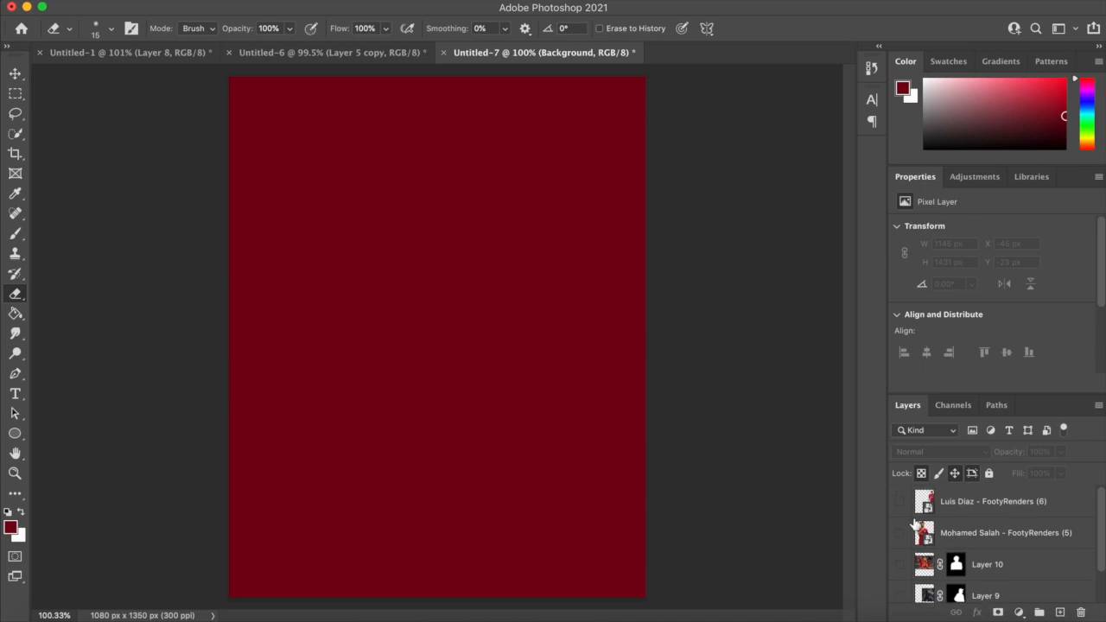
Show the coach cutout on Layer 9, then scale it down to half the canvas height and place it at the top centre.
click(900, 596)
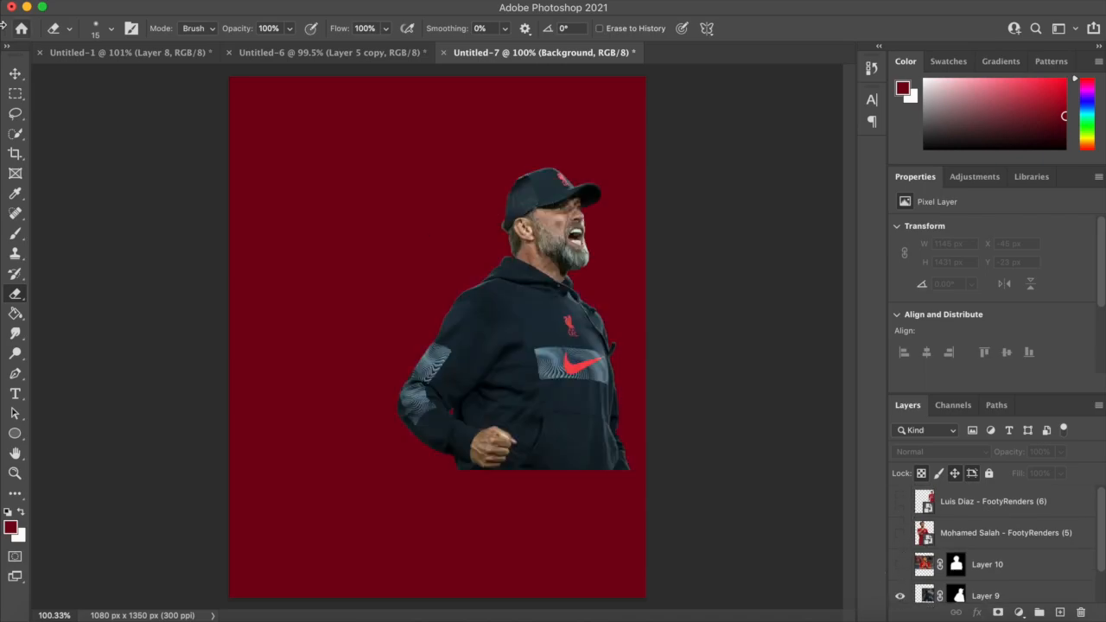
click(14, 74)
drag(514, 319, 439, 244)
key(super+t)
drag(437, 394, 425, 312)
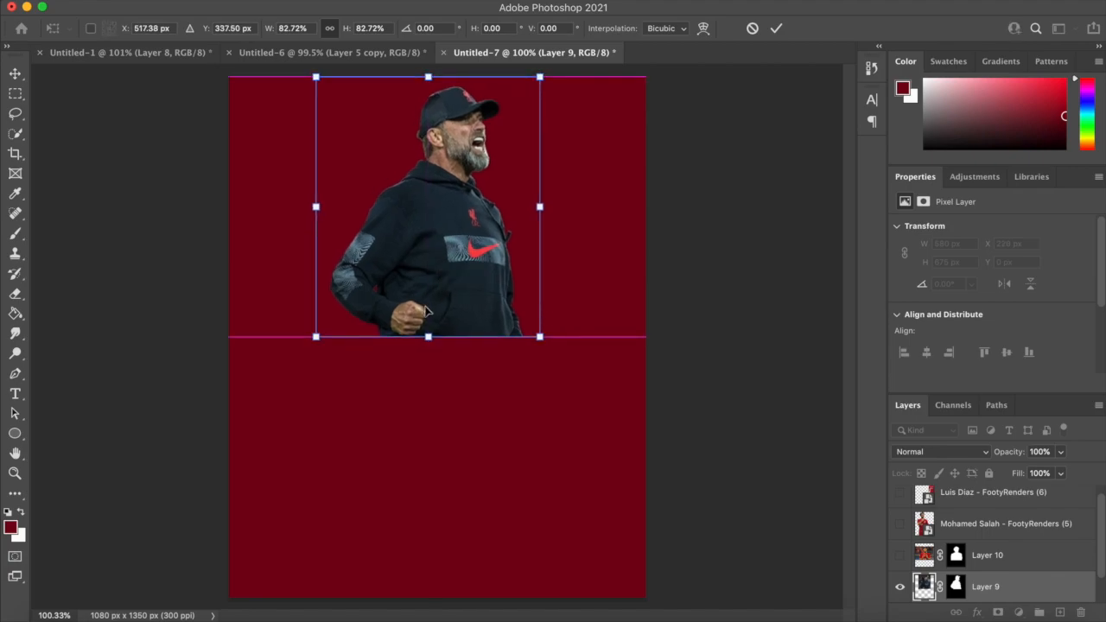
key(Return)
Show the clapping player on Layer 10, scale him down slightly and place him left of the coach, overlapping his arm.
click(899, 556)
key(super+t)
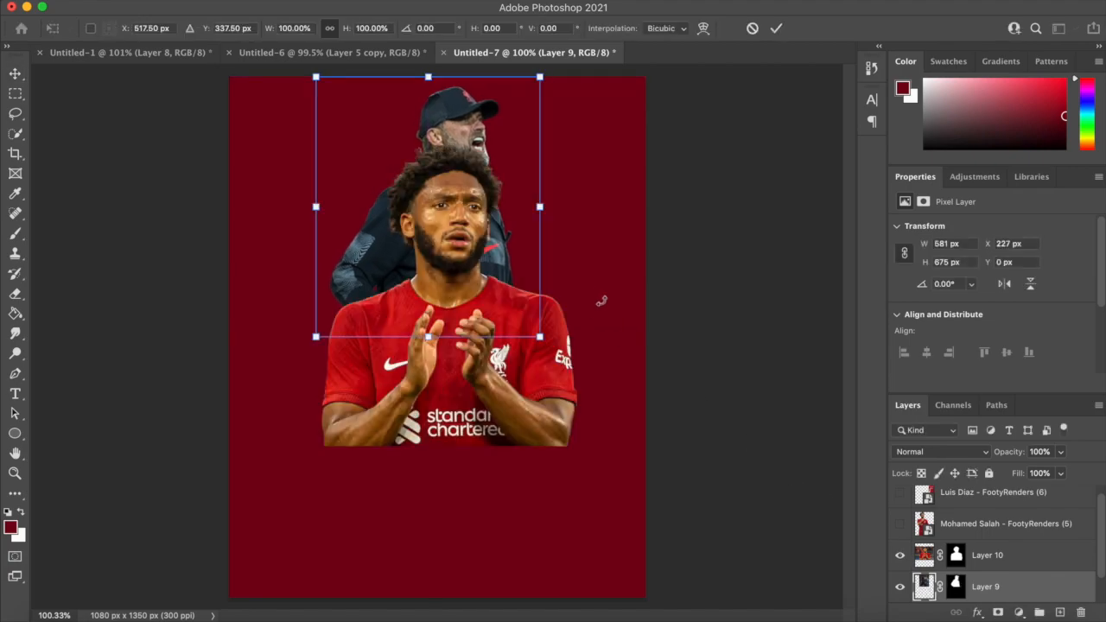
key(Escape)
click(1033, 557)
key(super+t)
drag(691, 291, 550, 262)
key(Return)
drag(443, 288, 445, 284)
Show the Mohamed Salah render, scale it to about 525 × 819 px and place it in front of the coach, right of centre.
click(961, 526)
click(900, 523)
key(super+t)
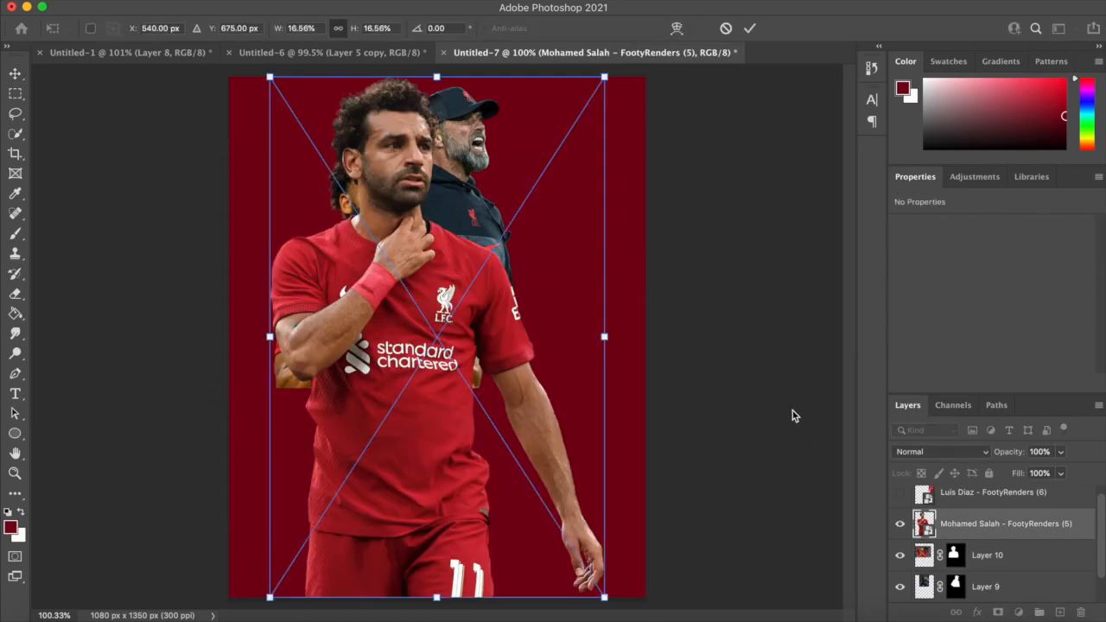
mouse_move(595, 339)
mouse_down()
mouse_move(540, 335)
mouse_move(598, 331)
mouse_move(592, 346)
mouse_up()
drag(485, 221, 478, 210)
drag(491, 491, 492, 501)
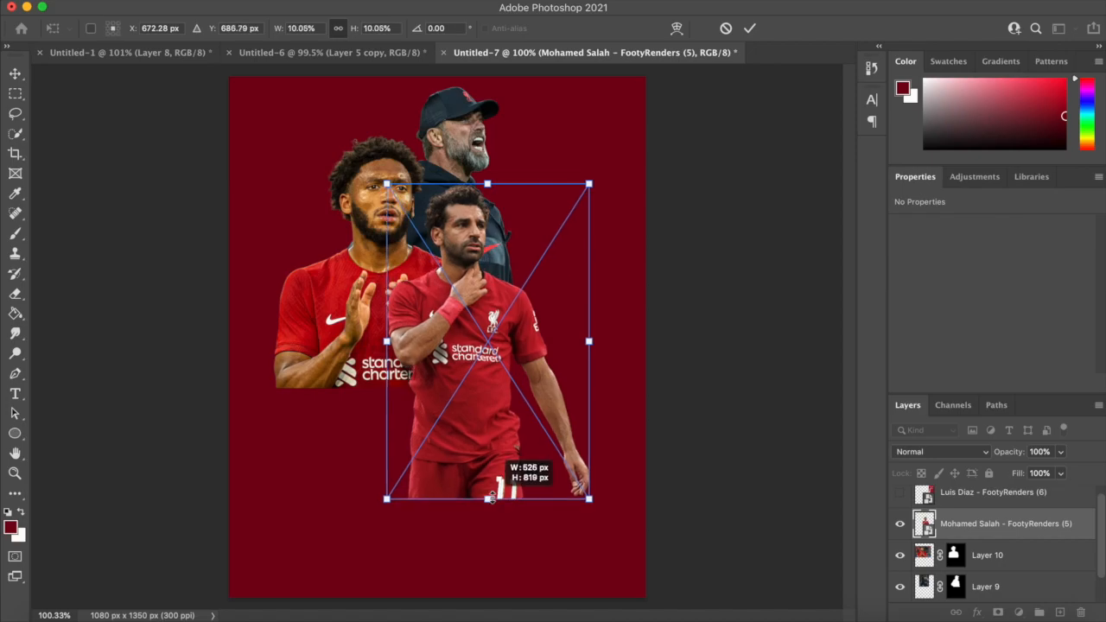
key(Return)
Show the Luis Diaz render, scale it to about 246 × 808 px and place it full-length in front, lower left of Salah.
click(900, 493)
key(super+t)
key(Escape)
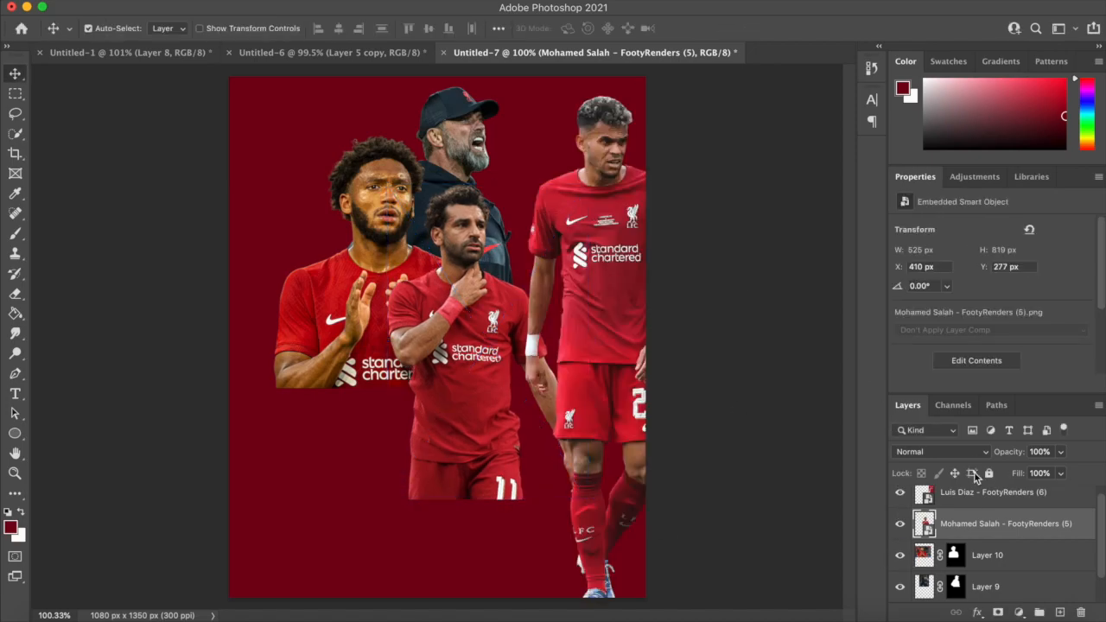
click(973, 493)
key(super+t)
drag(683, 357, 646, 360)
drag(611, 324, 402, 389)
drag(376, 226, 376, 312)
drag(373, 361, 375, 322)
drag(379, 260, 379, 269)
drag(378, 337, 373, 335)
key(Return)
Compare the layout with the finished poster in Untitled-6 and shift Salah slightly down and to the left.
click(384, 53)
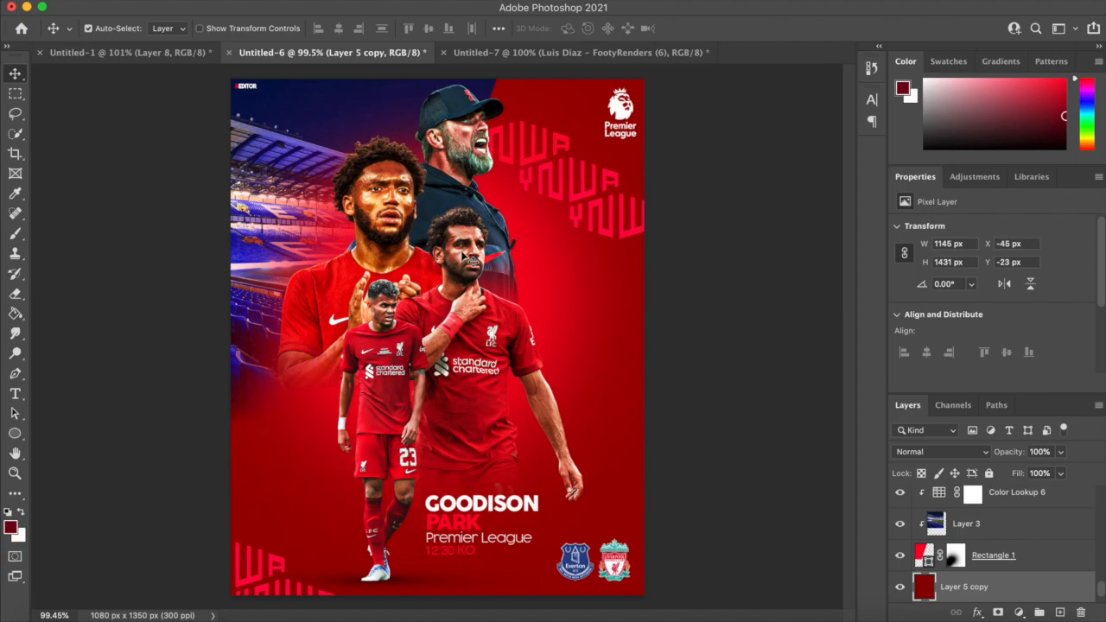
click(499, 55)
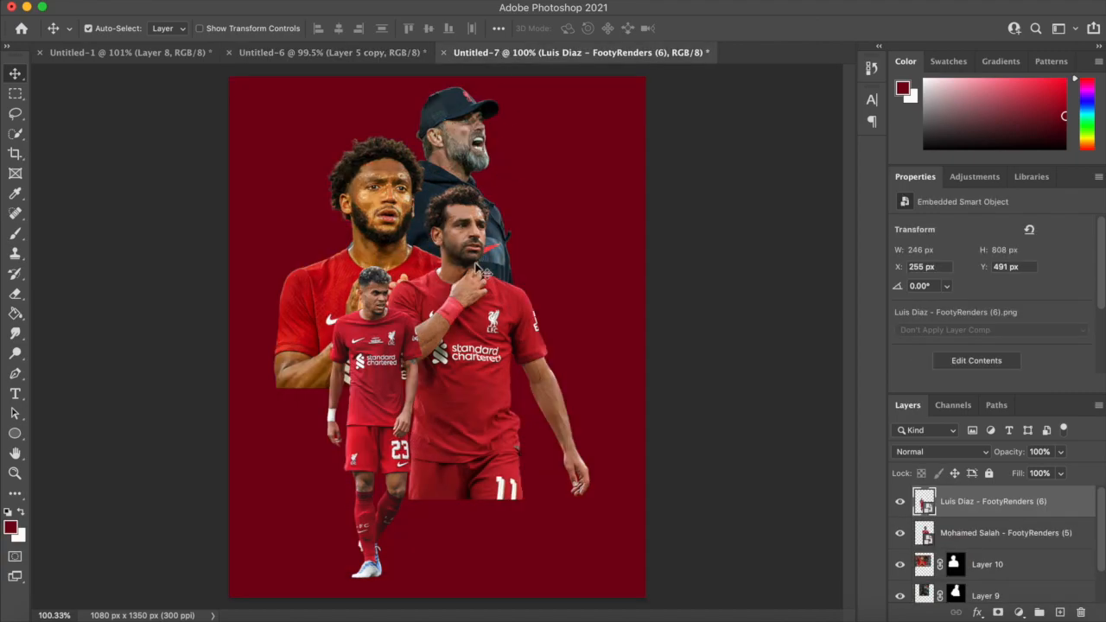
drag(475, 263, 468, 275)
click(364, 52)
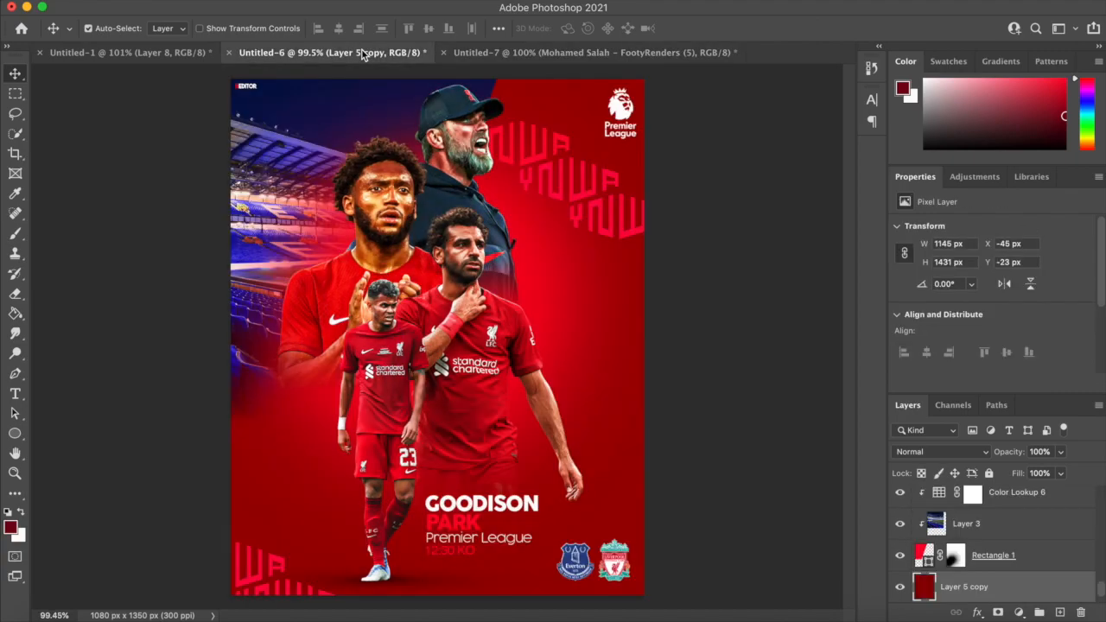
click(539, 55)
key(super+t)
key(Return)
Scale the clapping player on Layer 10 down slightly, to about 982 × 654 px.
click(337, 193)
key(super+t)
drag(193, 125, 200, 131)
key(Return)
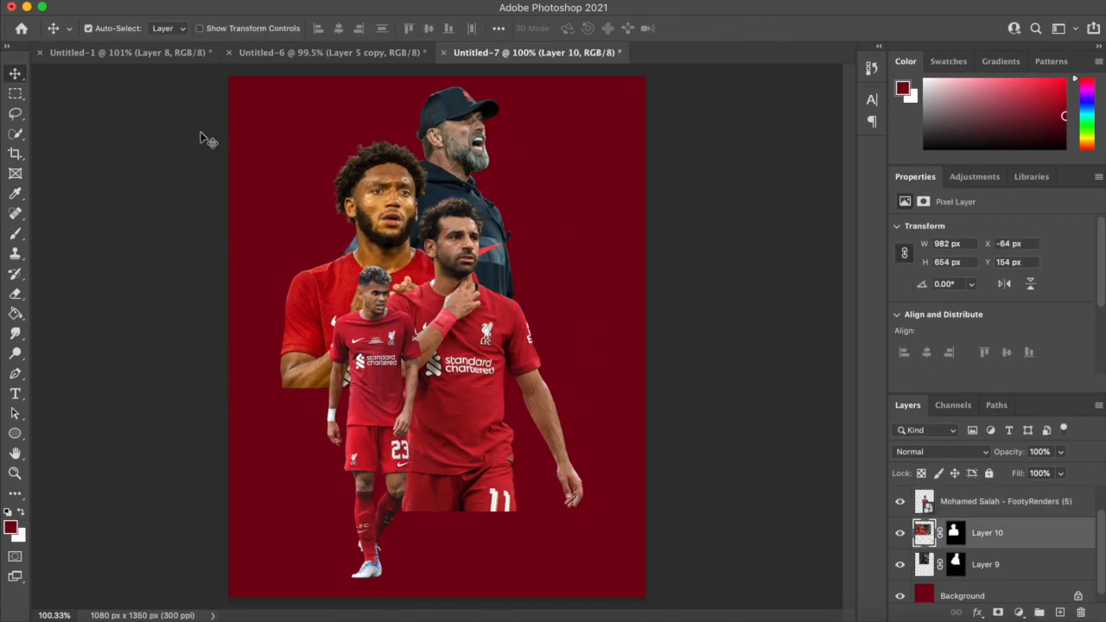
Enlarge the coach on Layer 9 slightly, to about 597 × 693 px.
scroll(439, 196, up, 5)
click(444, 251)
key(super+t)
drag(534, 528, 539, 530)
drag(385, 178, 384, 164)
key(Return)
Open the coach layer in the Camera Raw Filter and set Texture +58, Clarity +40, Whites +20 and Contrast +16.
scroll(393, 171, down, 5)
scroll(388, 166, down, 3)
scroll(436, 164, up, 6)
click(358, 2)
click(399, 108)
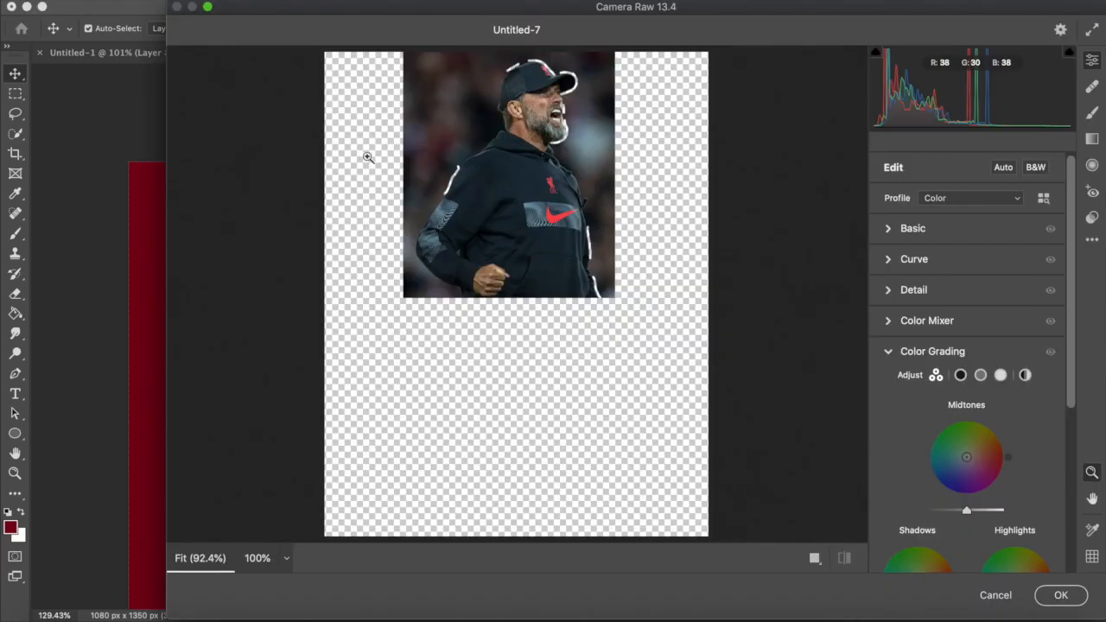
scroll(493, 171, up, 5)
scroll(494, 171, up, 3)
click(891, 232)
drag(966, 451, 999, 473)
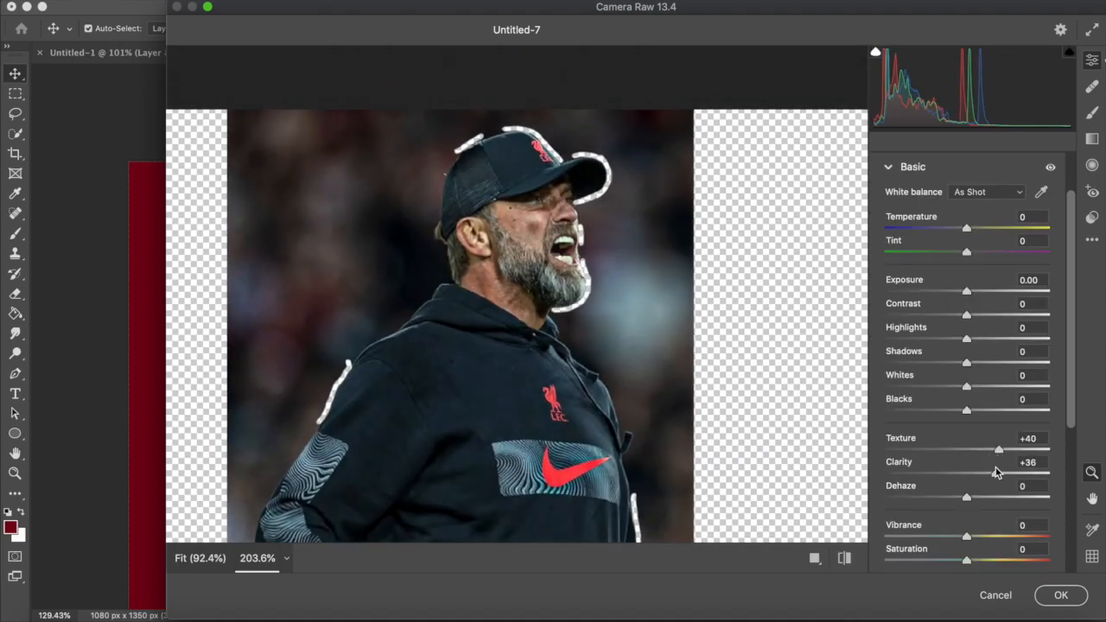
drag(1000, 453, 1014, 450)
mouse_move(967, 386)
mouse_down()
mouse_move(990, 387)
mouse_move(985, 394)
mouse_up()
drag(966, 316, 980, 318)
click(967, 343)
Raise the coach's Curve Lights to +15 and apply the Camera Raw Filter.
scroll(975, 347, down, 3)
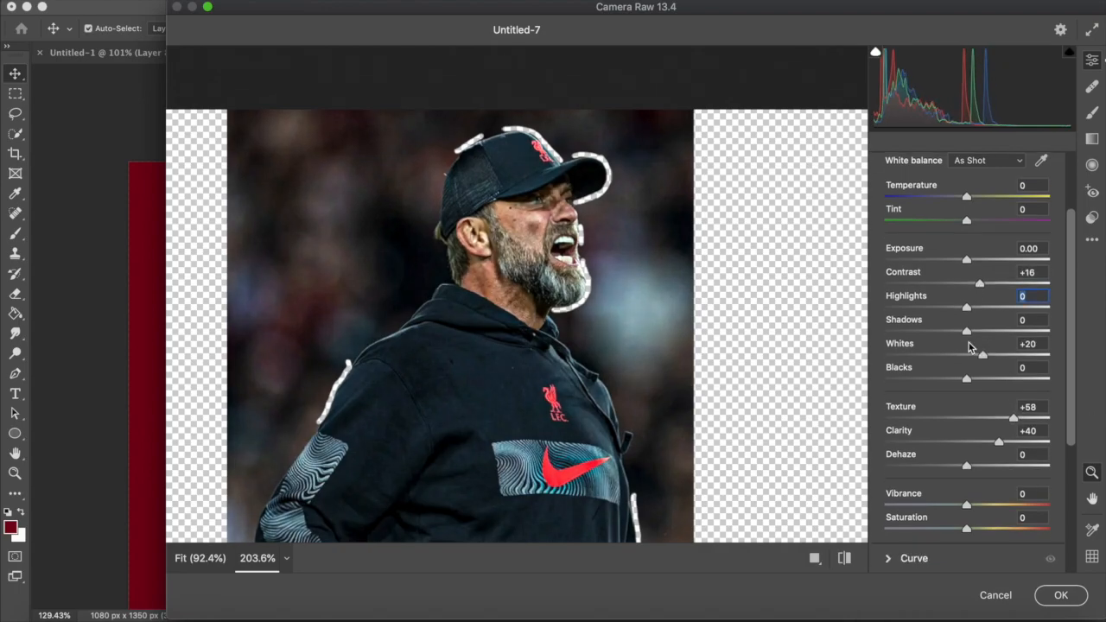
click(897, 519)
drag(967, 480, 976, 479)
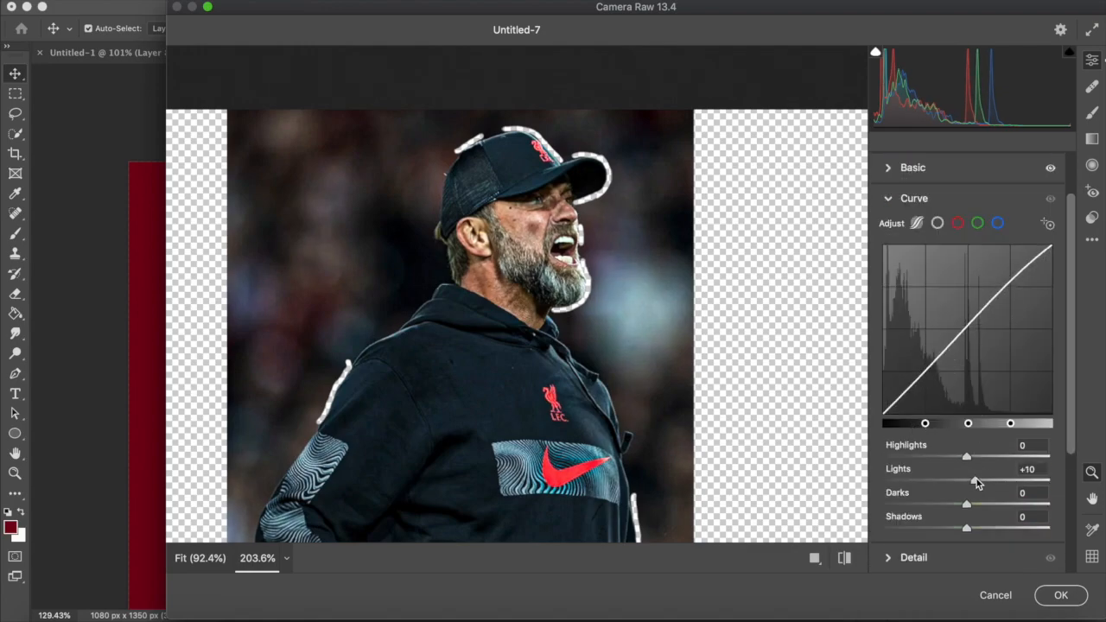
scroll(745, 369, down, 2)
scroll(836, 464, up, 3)
drag(976, 480, 981, 481)
scroll(640, 333, down, 3)
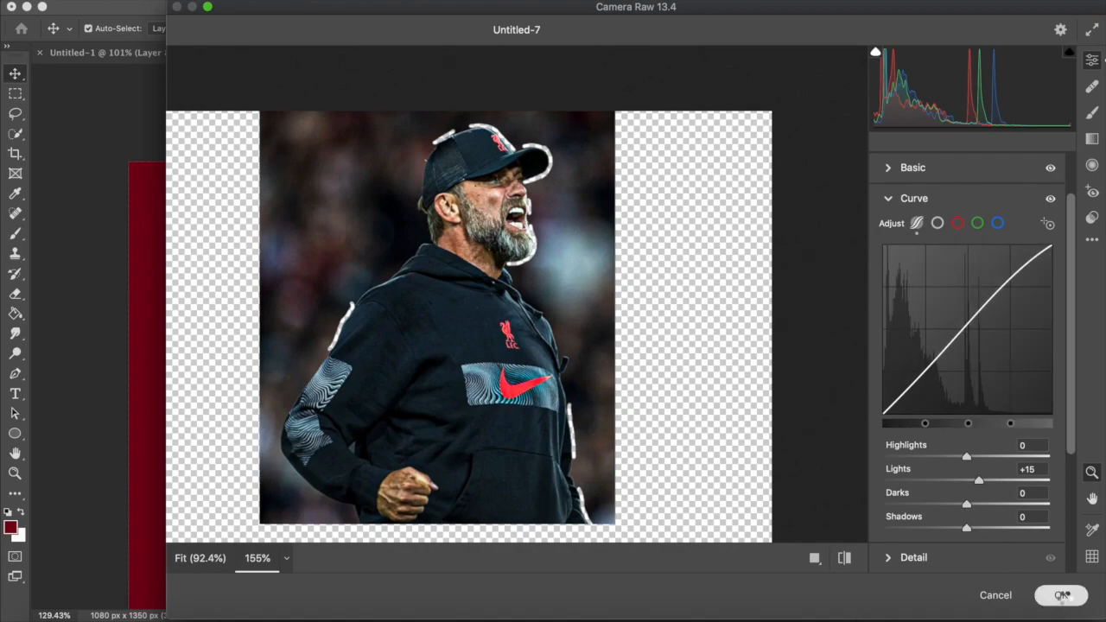
click(1061, 596)
Open Layer 10 in the Camera Raw Filter, set Texture +35 and Clarity +41, and raise Contrast and Whites slightly.
scroll(572, 261, up, 4)
scroll(576, 258, down, 3)
click(290, 305)
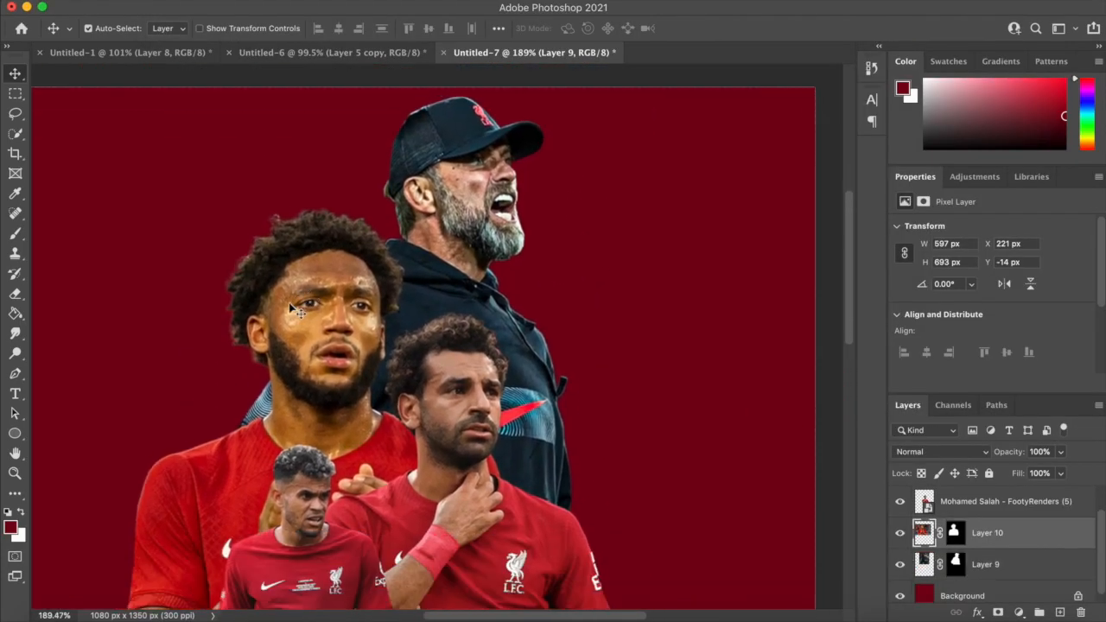
click(358, 2)
click(391, 108)
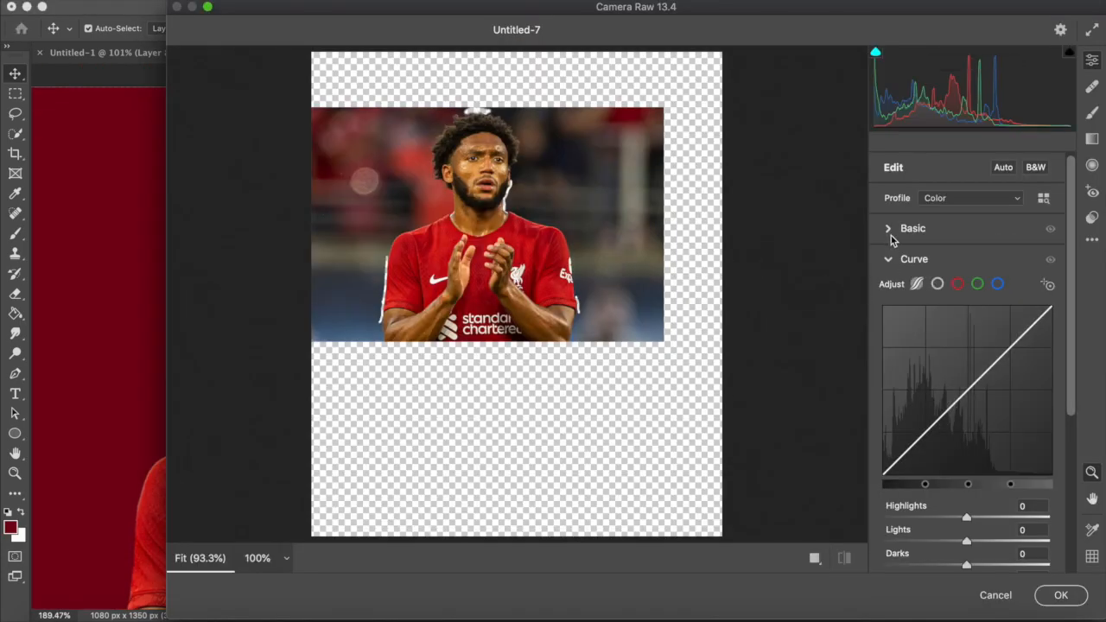
click(892, 232)
drag(974, 452, 998, 449)
drag(985, 473, 999, 481)
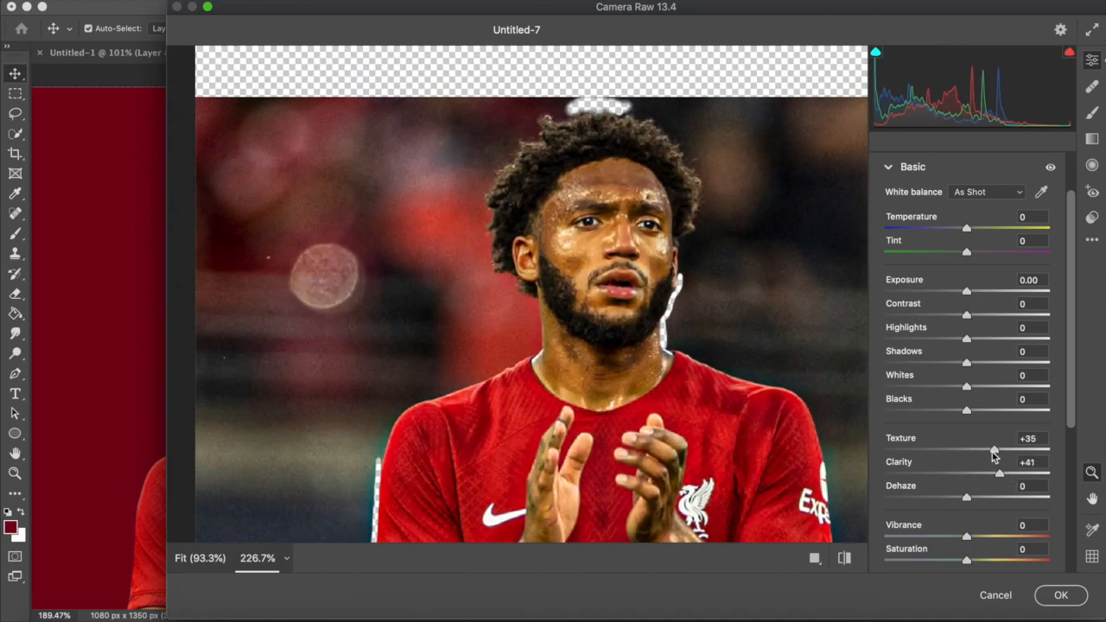
drag(967, 315, 978, 317)
drag(968, 388, 979, 388)
Set the Curve Lights of Layer 10 to +10, add some Noise Reduction and apply the filter.
scroll(964, 497, down, 2)
click(935, 528)
drag(968, 482, 978, 482)
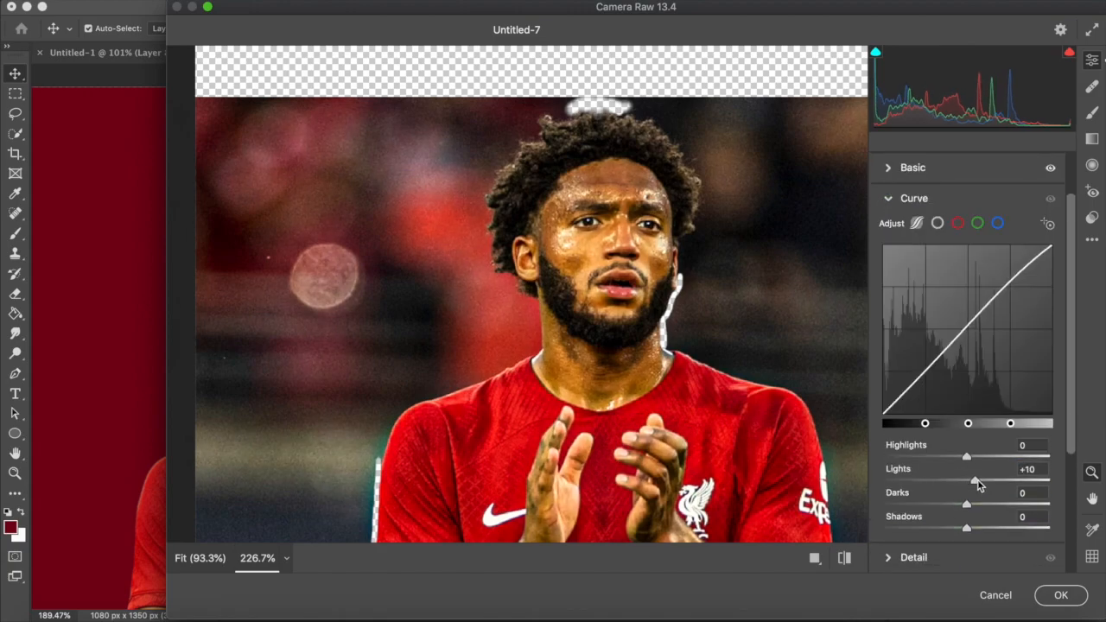
scroll(979, 485, down, 1)
click(915, 527)
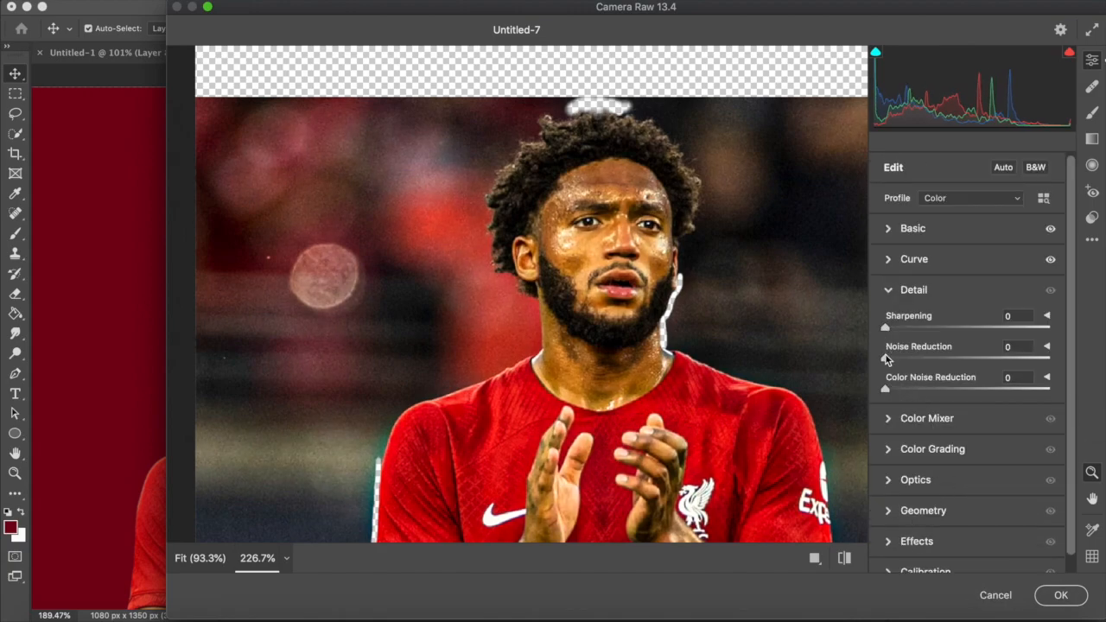
drag(910, 359, 914, 361)
click(1061, 596)
Open the Mohamed Salah layer in the Camera Raw Filter and raise its Texture, Clarity, Whites and Contrast.
scroll(618, 299, up, 3)
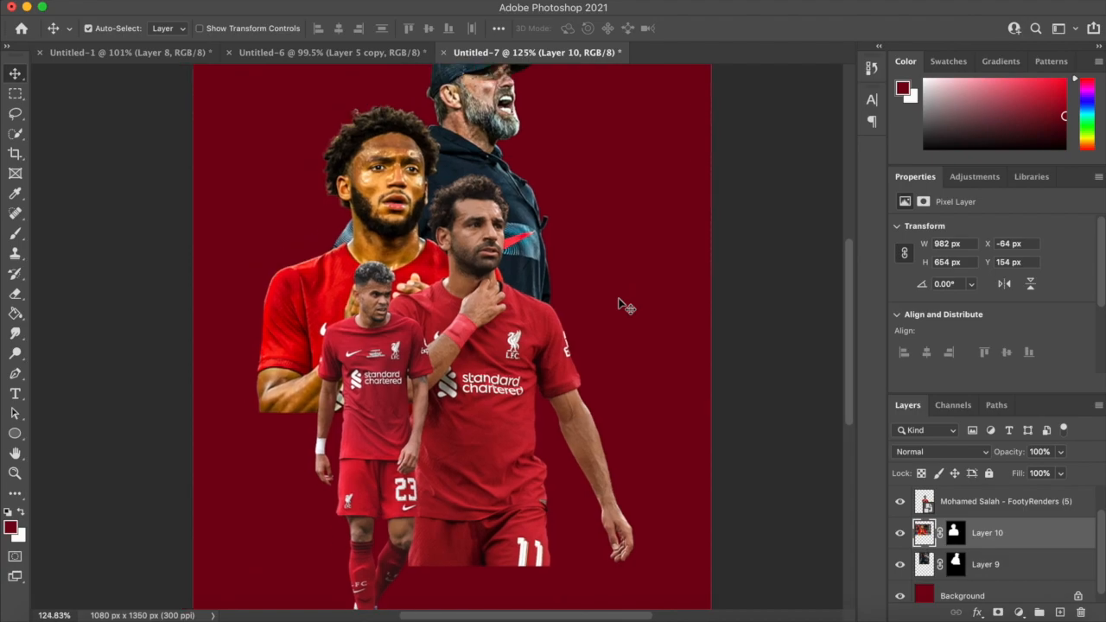
click(499, 263)
click(350, 0)
click(425, 109)
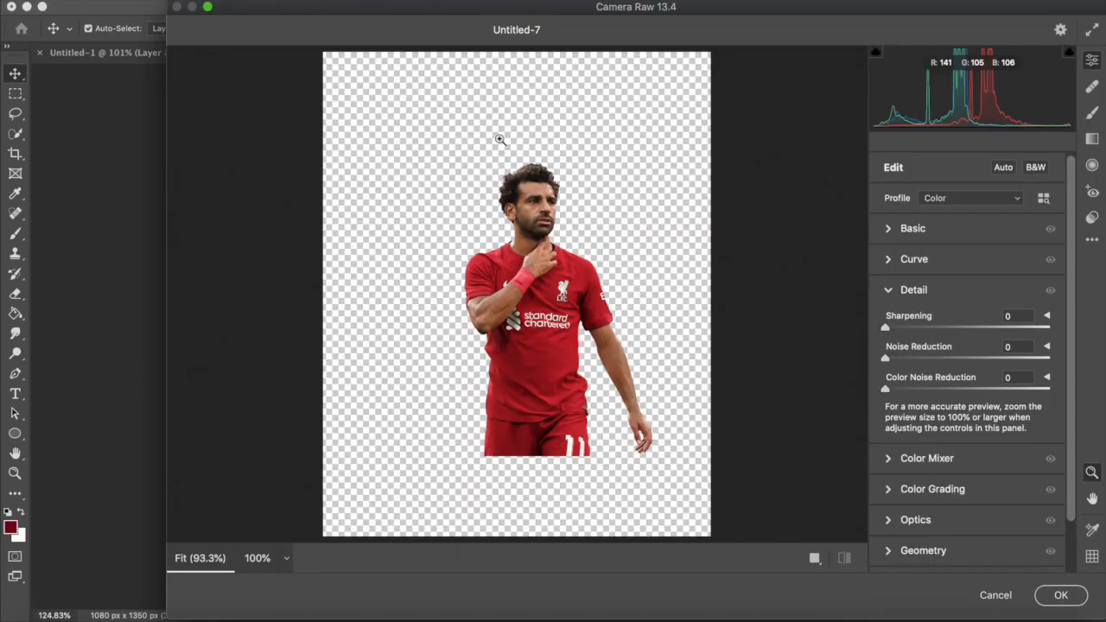
scroll(499, 140, up, 5)
click(894, 230)
drag(967, 449, 1004, 475)
drag(967, 386, 981, 389)
drag(970, 320, 980, 316)
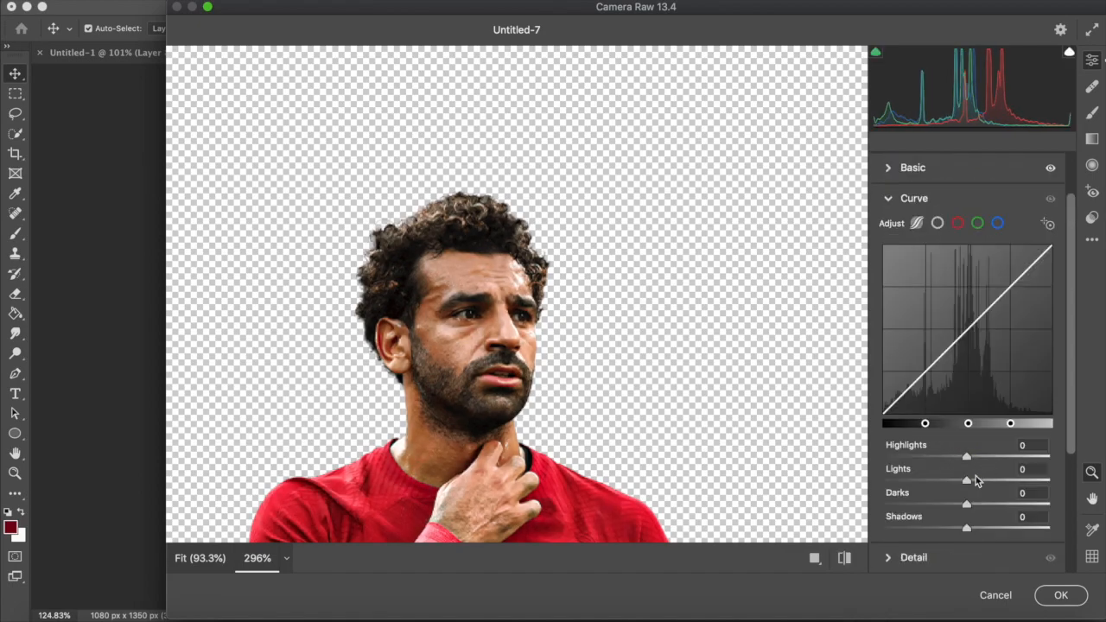
Set Salah's Curve Lights to +10 and Noise Reduction to 7, and apply the filter.
drag(967, 481, 977, 487)
scroll(978, 486, down, 3)
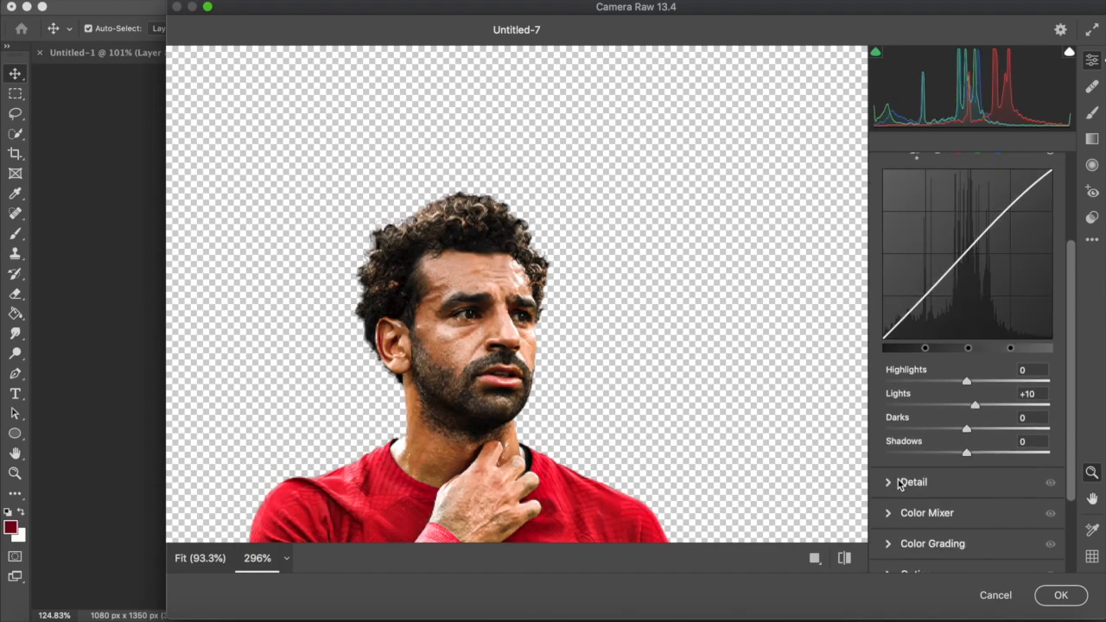
click(899, 484)
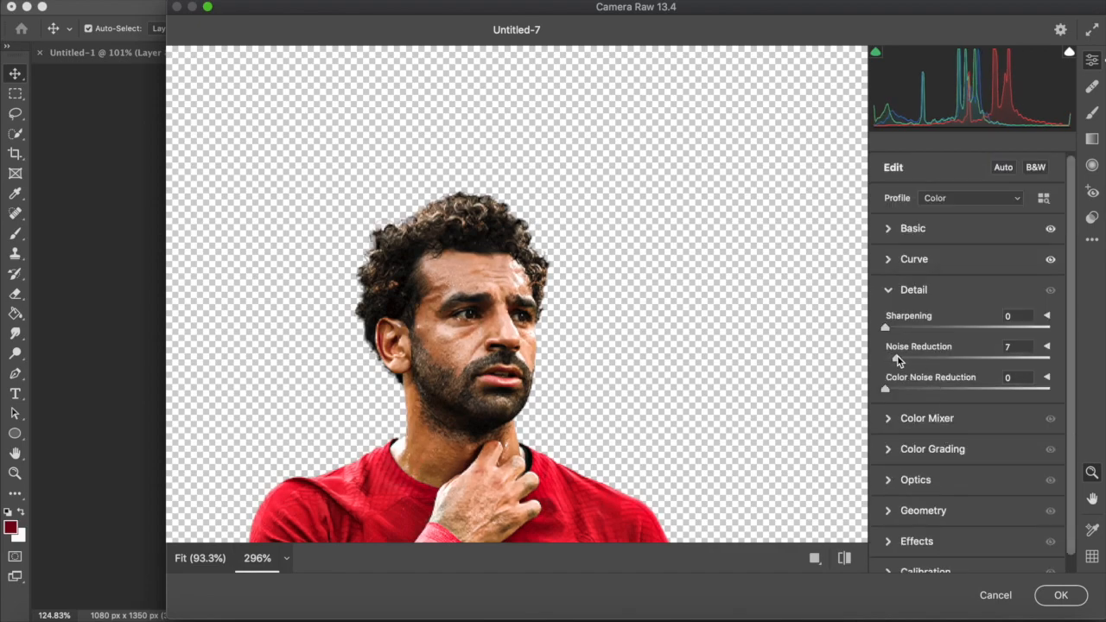
click(1060, 597)
Open the Luis Diaz layer in the Camera Raw Filter and raise its Texture, Clarity, Whites and Contrast.
scroll(559, 279, down, 3)
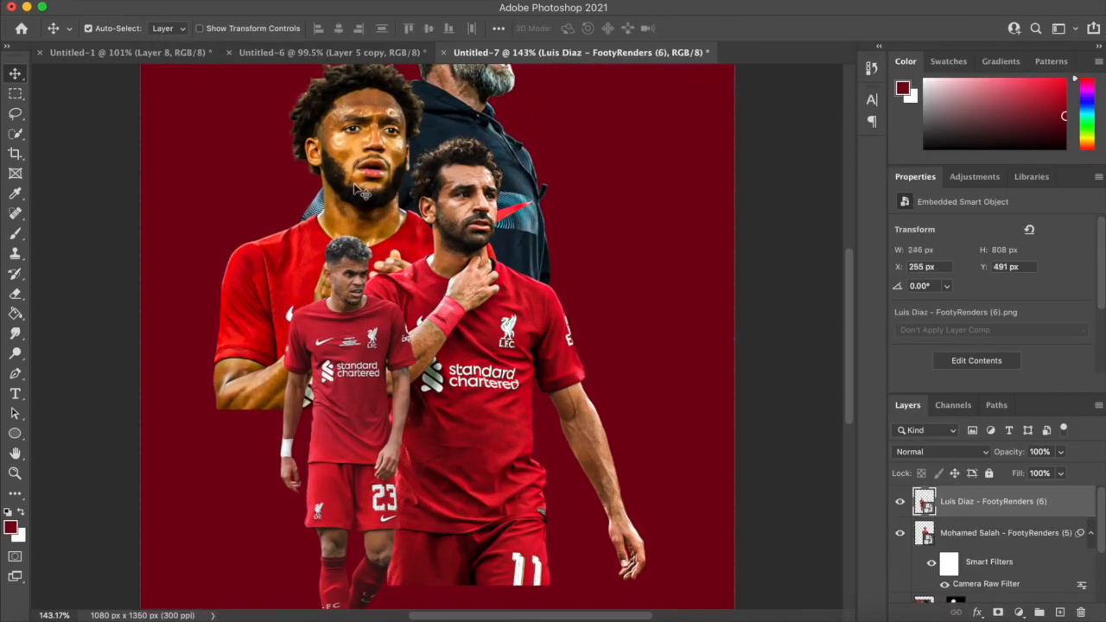
click(359, 2)
click(400, 109)
scroll(448, 242, up, 5)
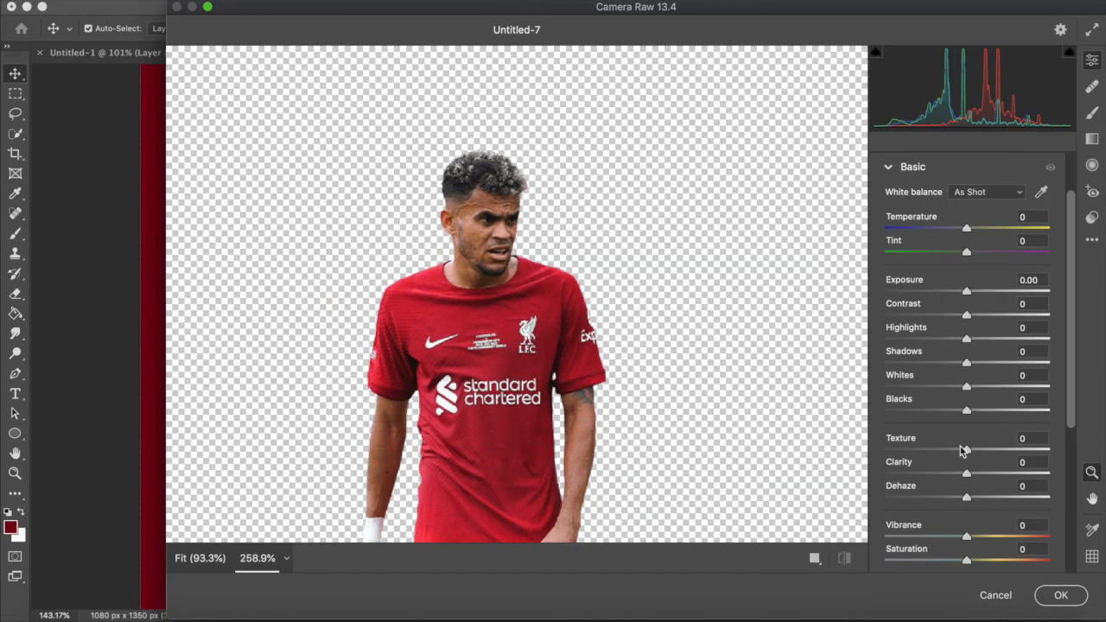
drag(968, 449, 1005, 450)
click(1005, 475)
drag(967, 385, 981, 385)
drag(967, 314, 980, 315)
scroll(981, 290, down, 2)
drag(982, 254, 978, 255)
Set the Curve Lights of the Luis Diaz layer to +14 and apply the Camera Raw Filter.
scroll(979, 256, down, 1)
click(930, 512)
drag(967, 481, 980, 481)
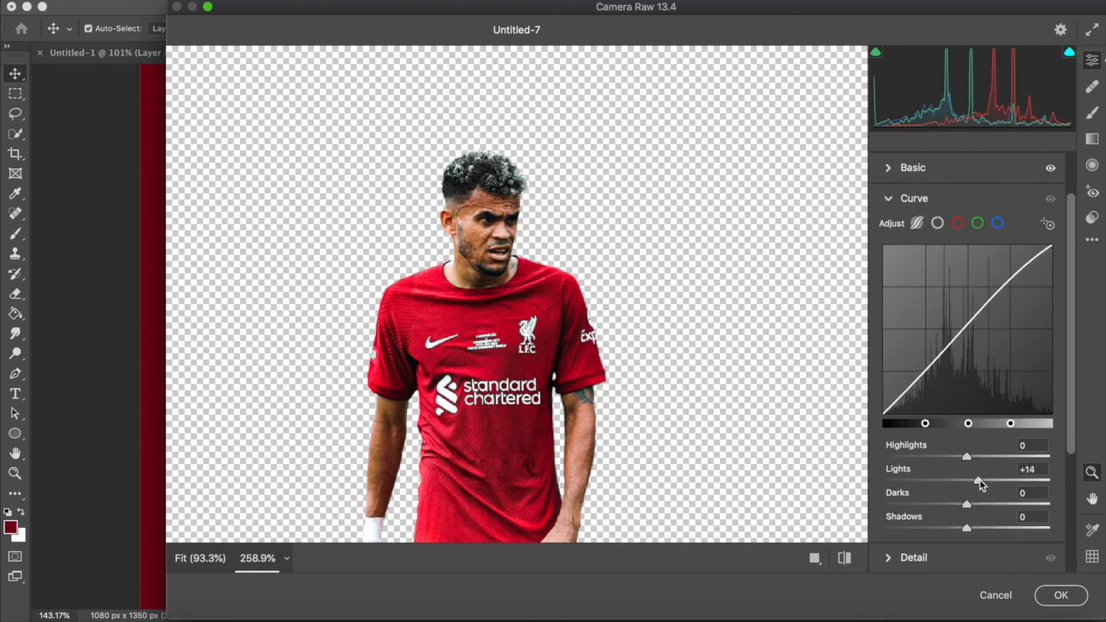
click(890, 558)
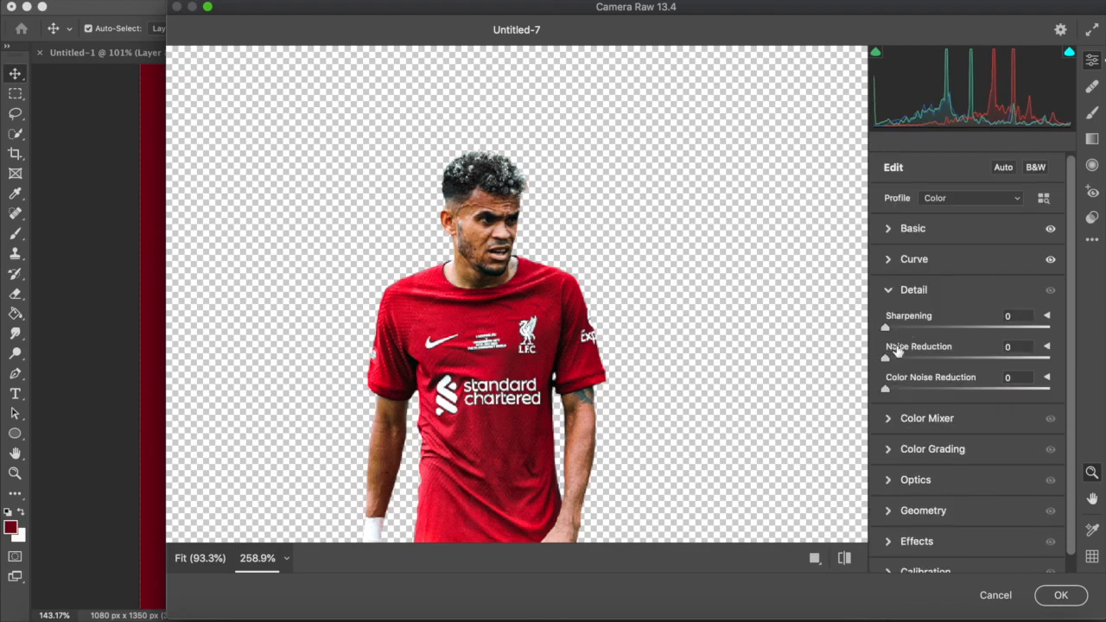
click(1061, 595)
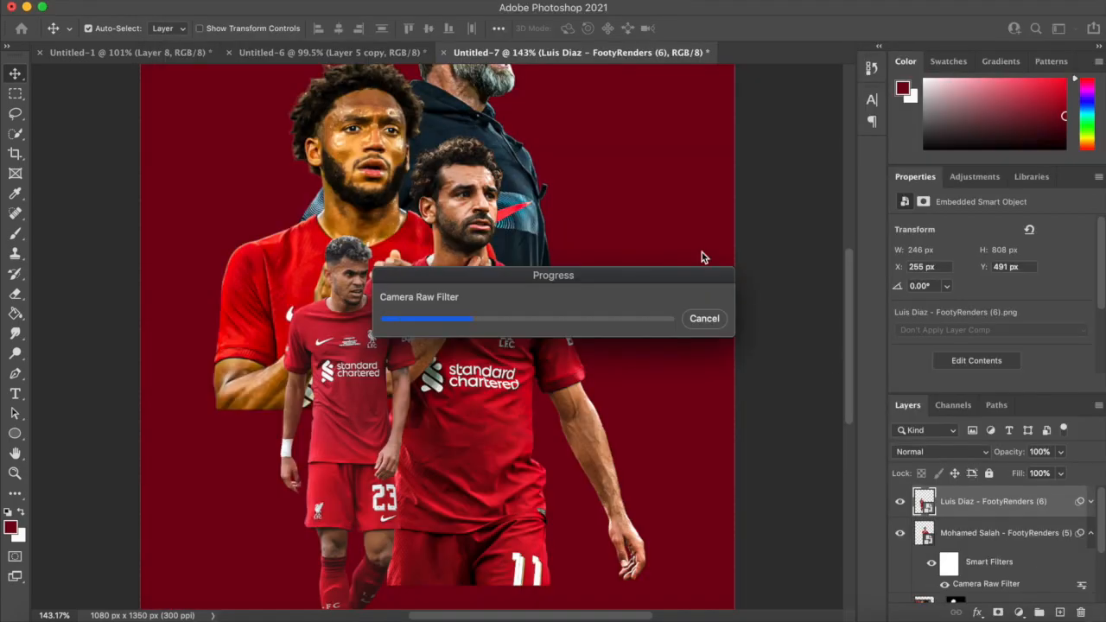
Create a new layer directly above the coach on Layer 9 and fill it with gray.
scroll(593, 211, down, 3)
scroll(593, 212, up, 6)
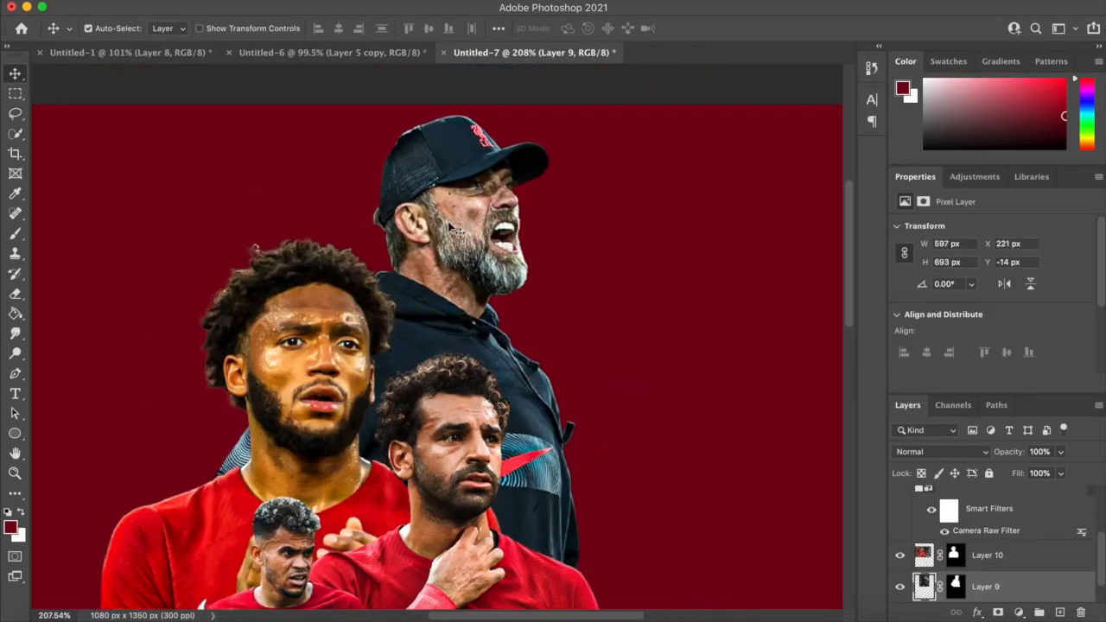
click(955, 524)
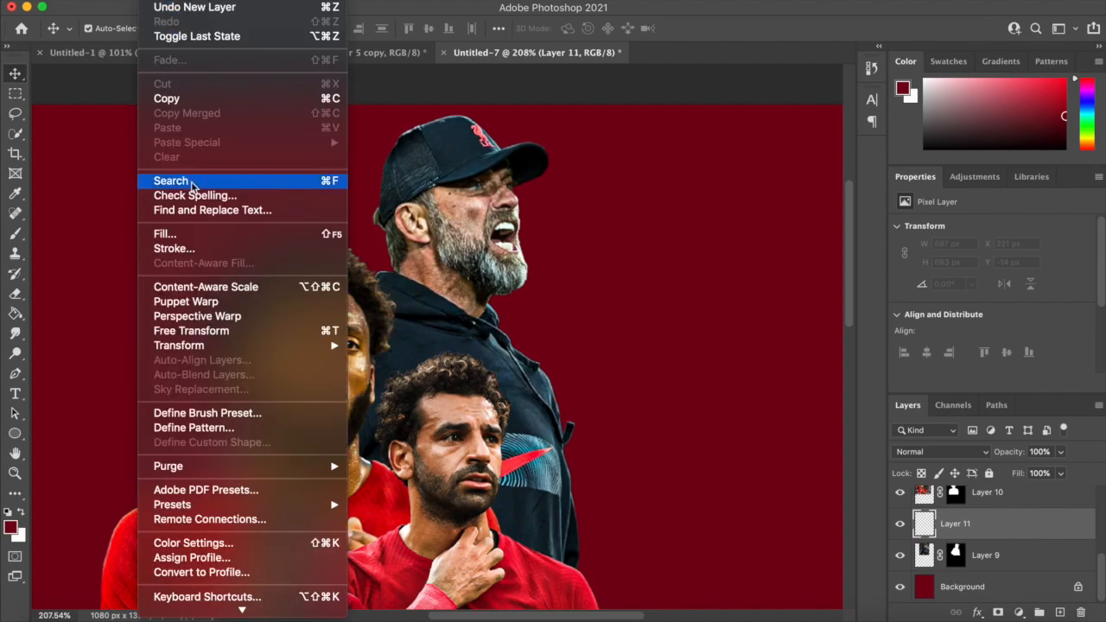
click(183, 235)
click(650, 238)
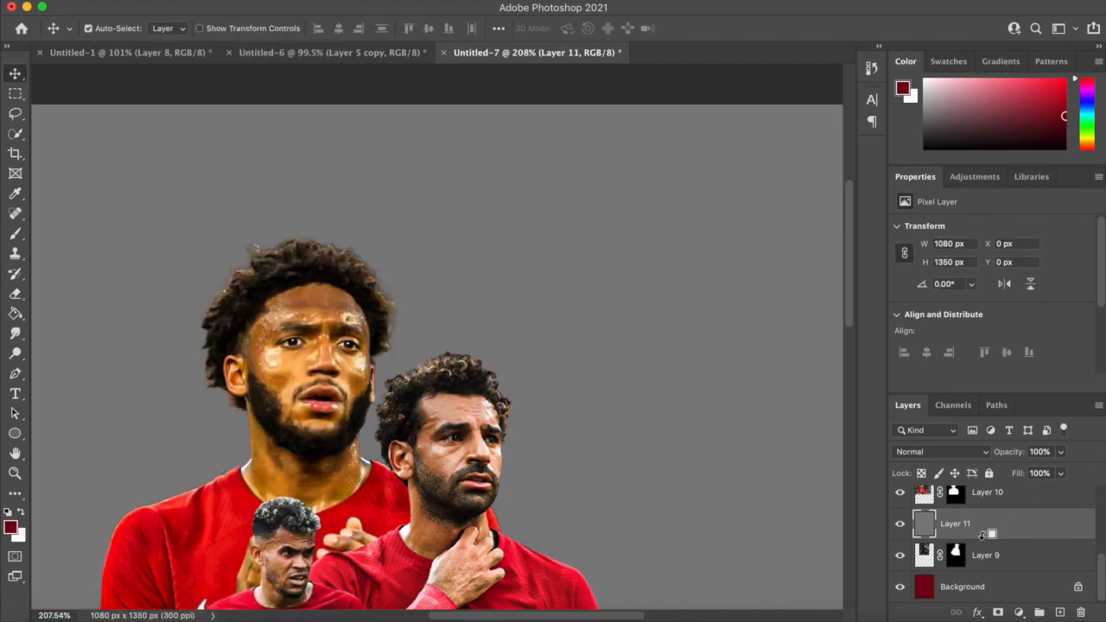
Clip the gray layer to Layer 9 in Overlay blend mode and activate the Brush tool.
alt+click(983, 535)
click(941, 451)
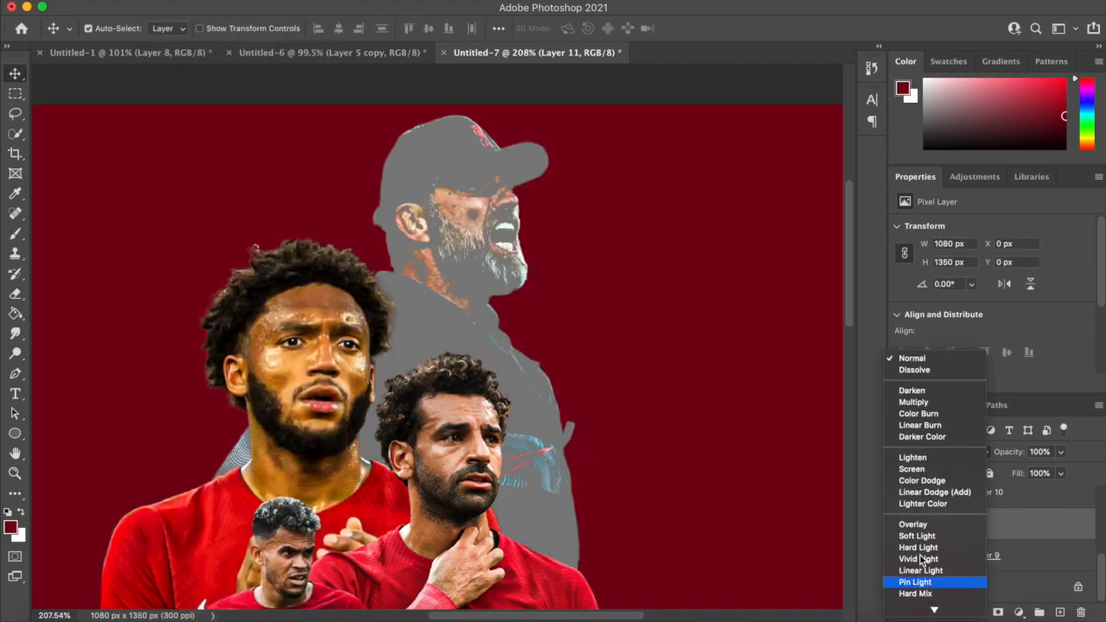
click(939, 525)
key(b)
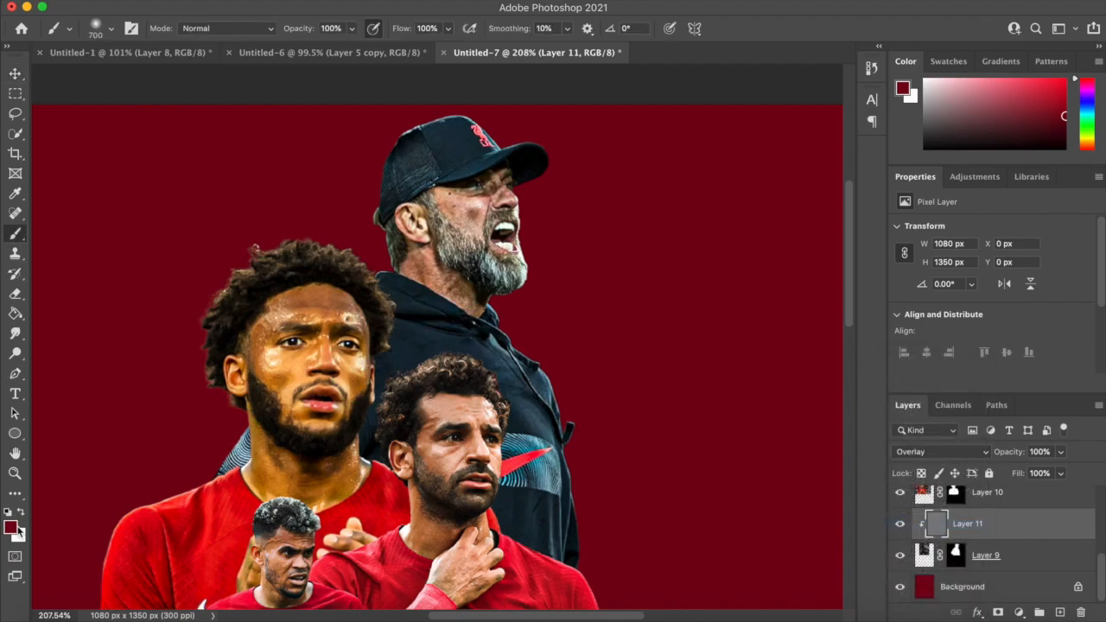
Darken the shadow areas of the coach on Layer 11 with the Burn tool at Midtones range and 20% exposure.
click(18, 355)
click(54, 368)
scroll(226, 314, up, 5)
key(bracketright)
scroll(226, 315, up, 1)
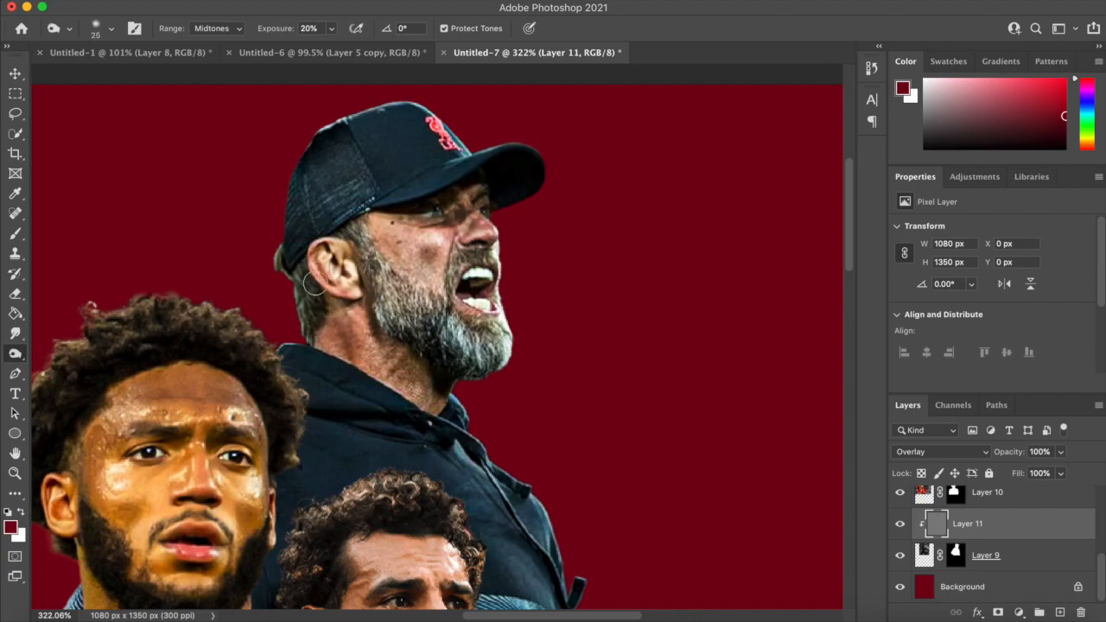
scroll(314, 350, down, 6)
scroll(375, 339, up, 7)
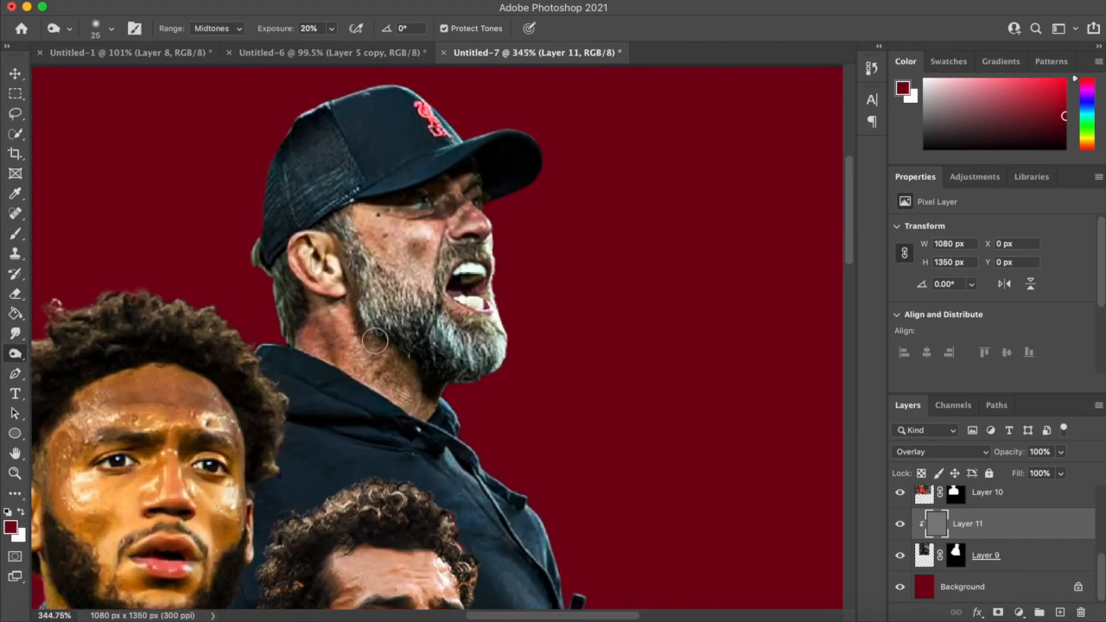
scroll(502, 369, down, 3)
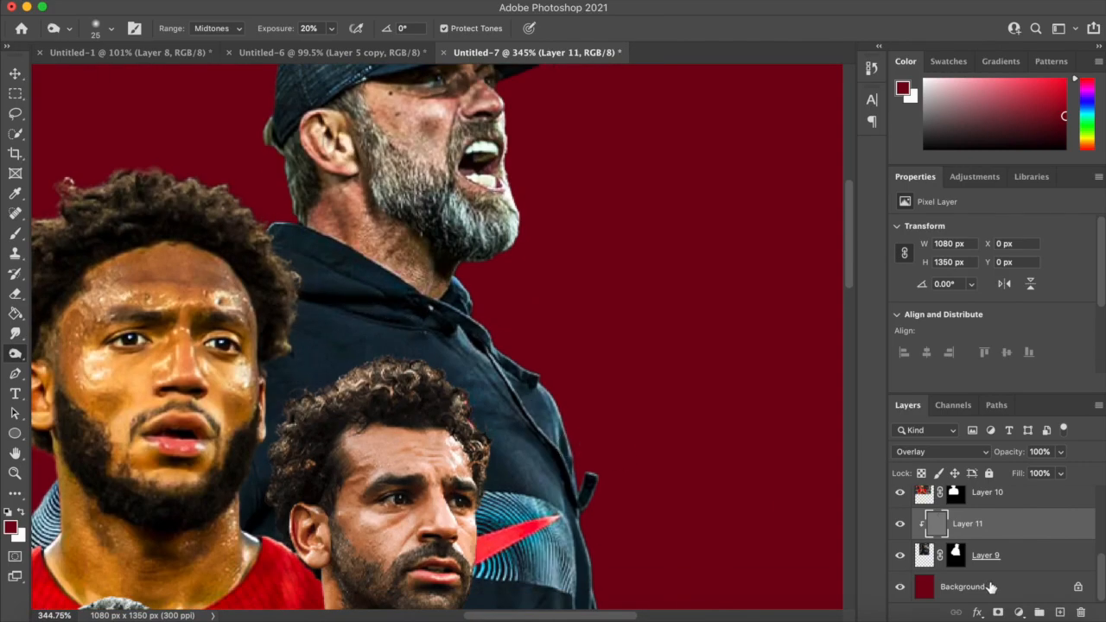
Brighten the highlights of the coach's face, beard and neck on Layer 11 with the Dodge tool at Midtones range and 20% exposure.
drag(14, 353, 82, 350)
scroll(271, 321, up, 3)
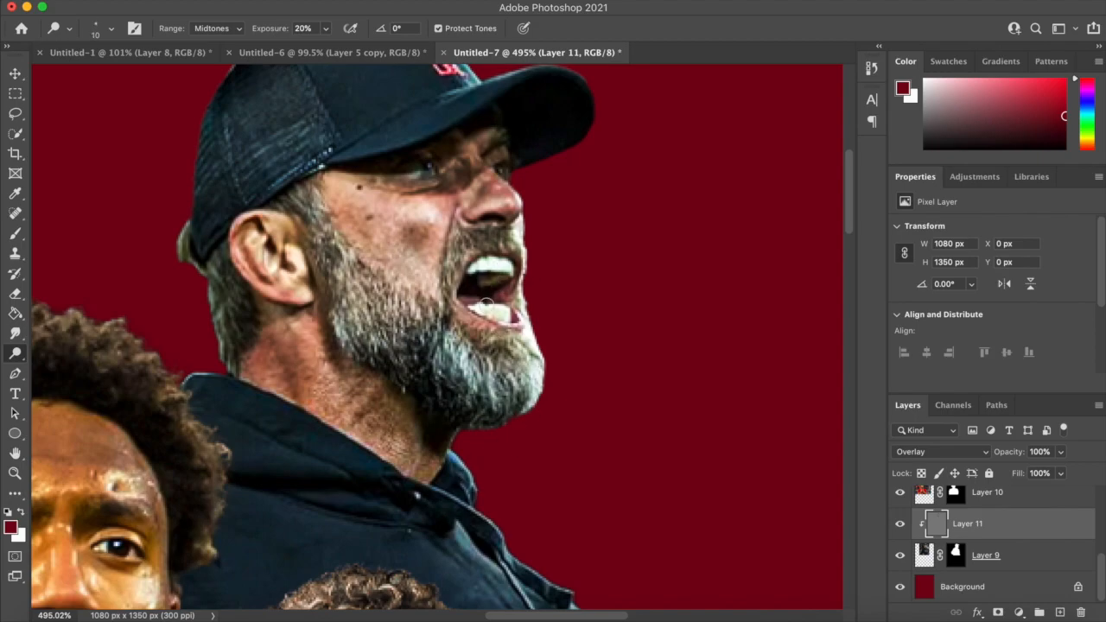
scroll(314, 337, up, 5)
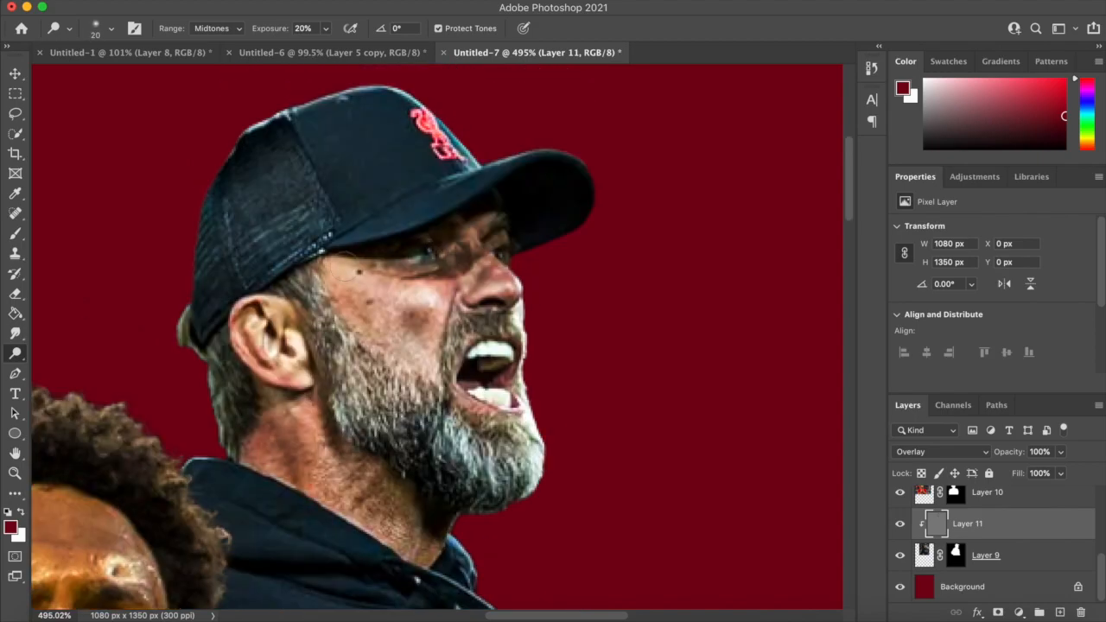
scroll(418, 289, down, 5)
scroll(524, 265, up, 5)
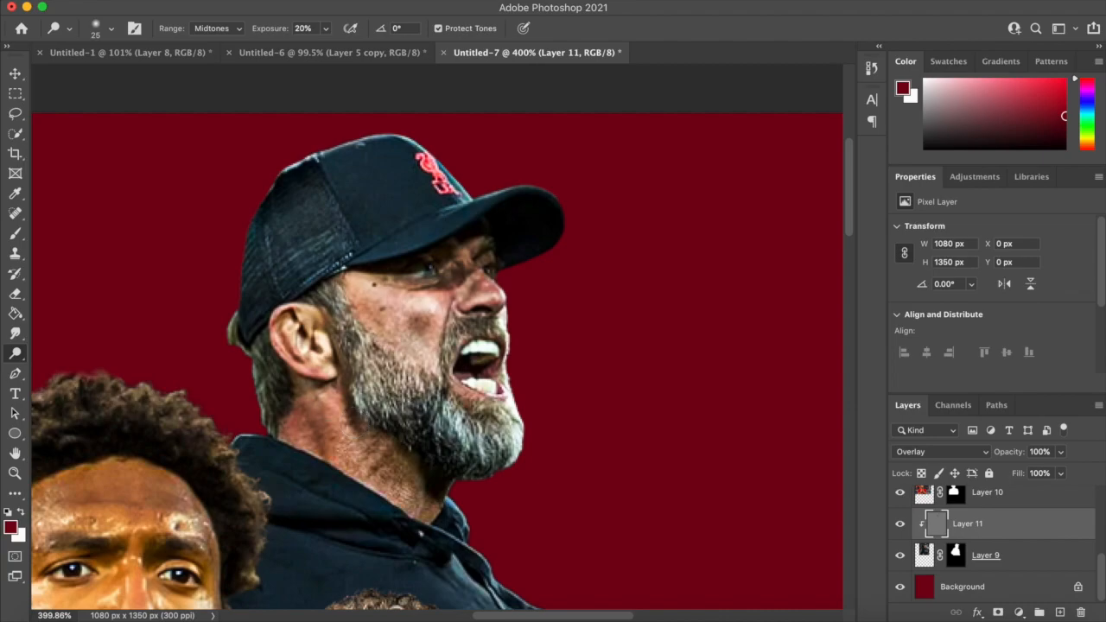
drag(395, 507, 426, 493)
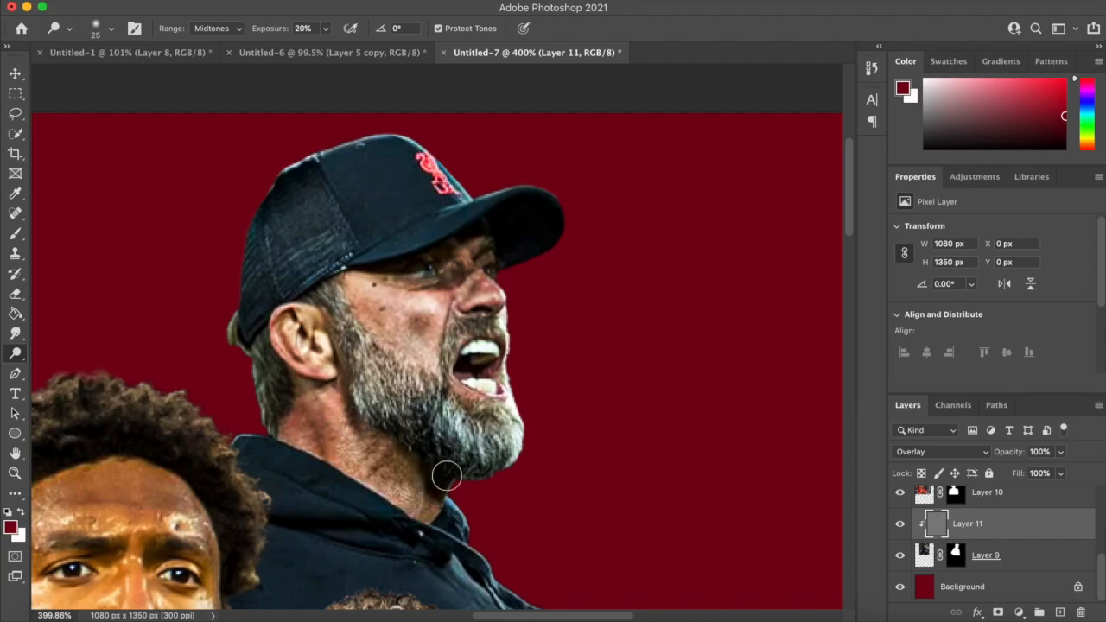
scroll(418, 252, up, 3)
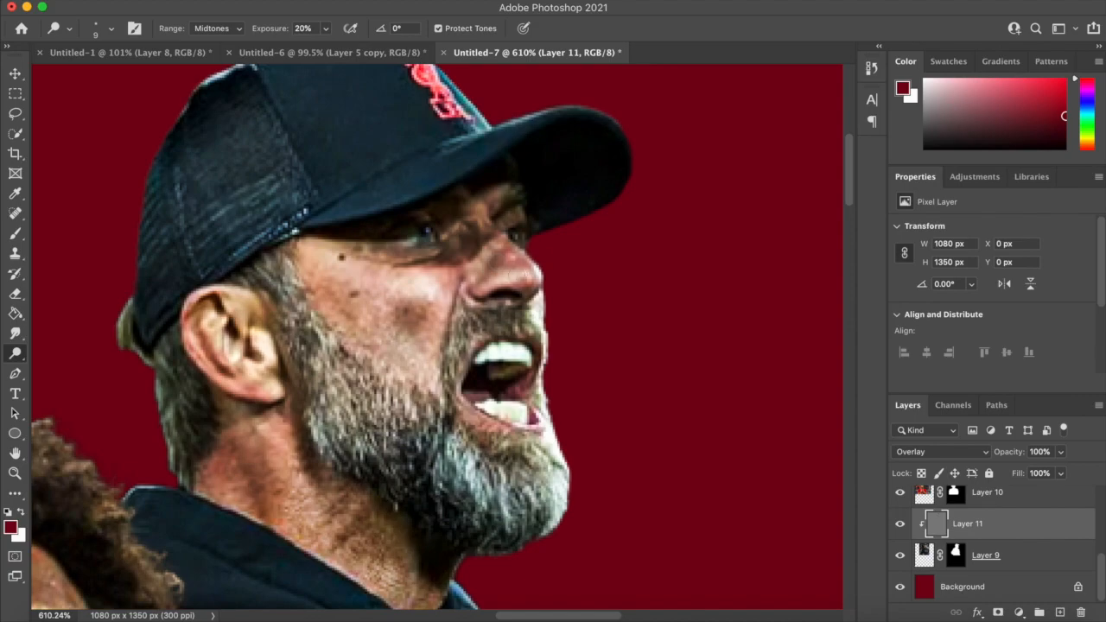
scroll(458, 361, down, 3)
key(bracketright)
key(bracketright)
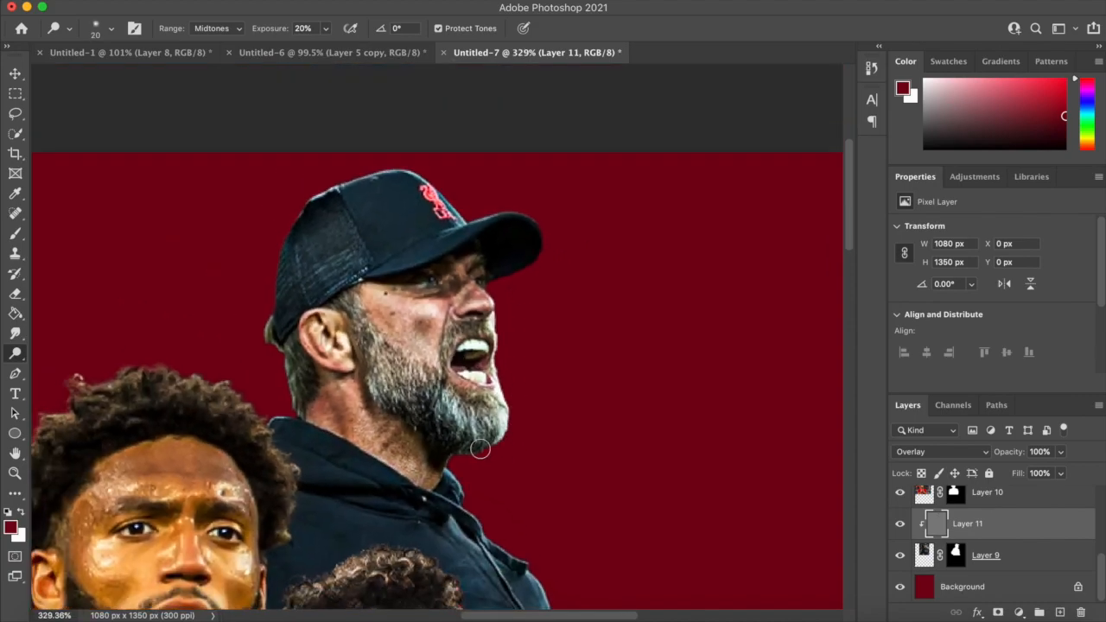
scroll(481, 449, up, 1)
scroll(458, 130, down, 4)
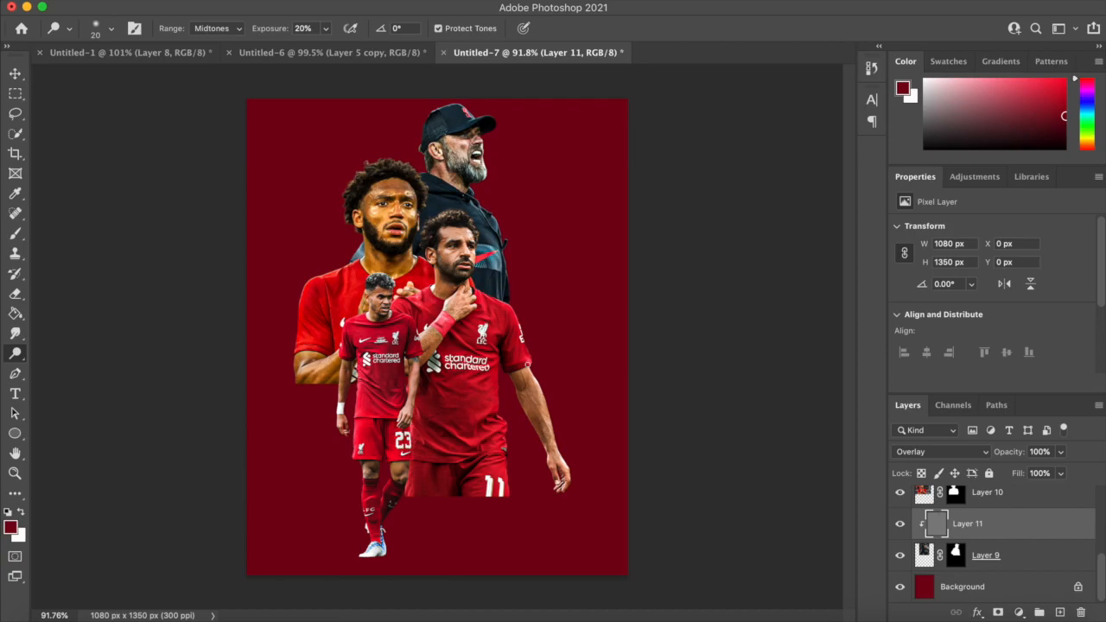
Add a Curves adjustment clipped above Layer 11, raise its curve to brighten the coach, and invert its mask.
scroll(458, 130, up, 4)
click(1019, 612)
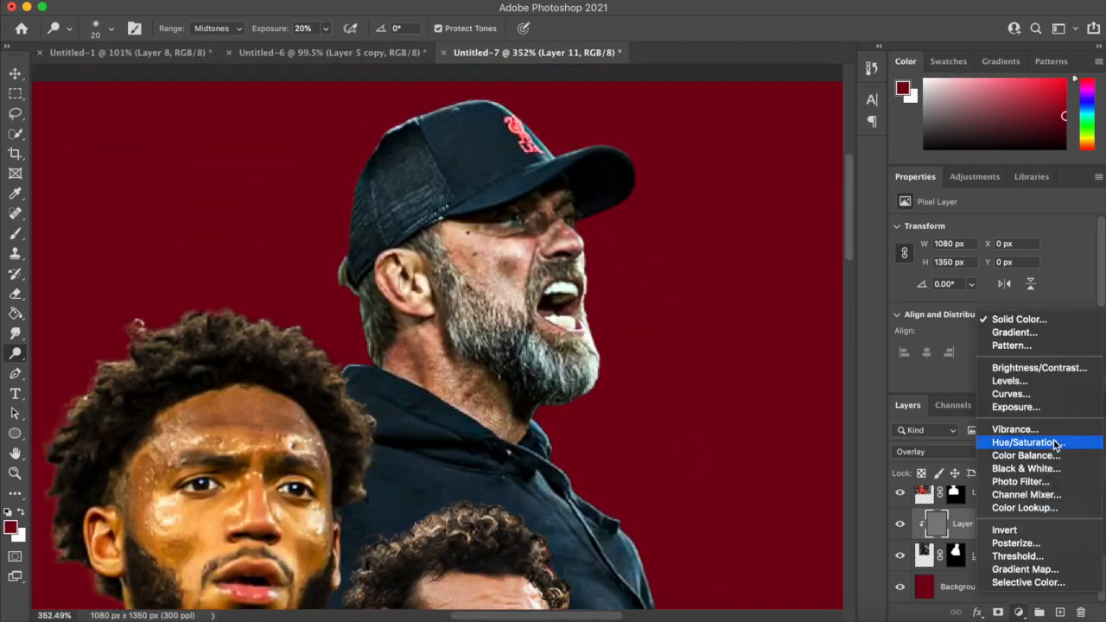
click(1015, 391)
drag(1044, 303, 1041, 288)
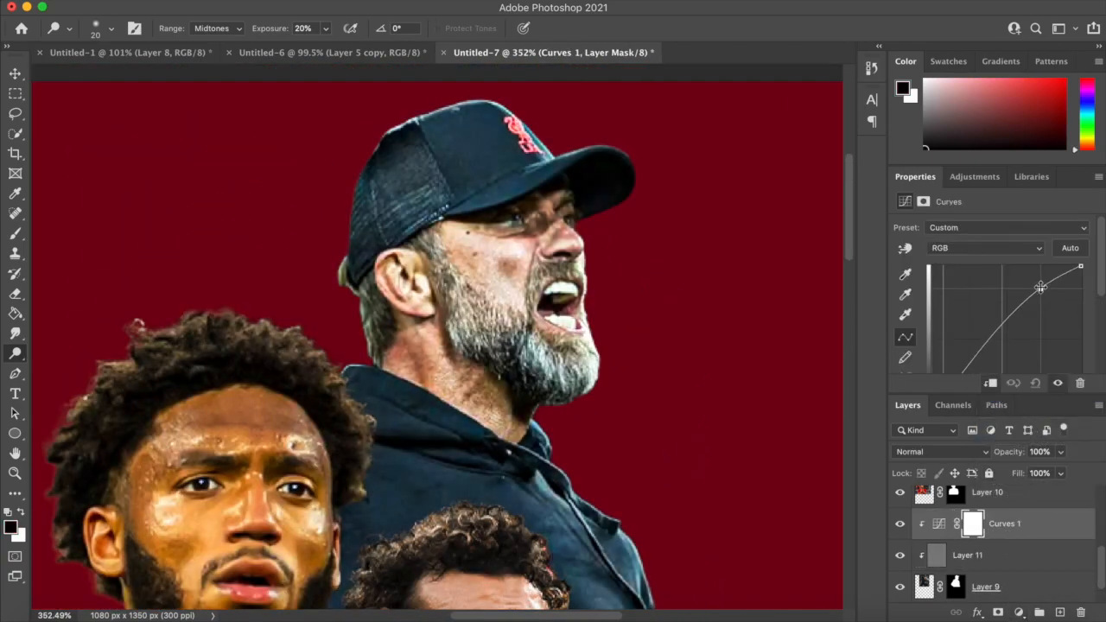
key(ctrl+i)
Paint highlights on the coach's face into the first Curves mask with a small white brush at 20% flow.
key(b)
click(20, 513)
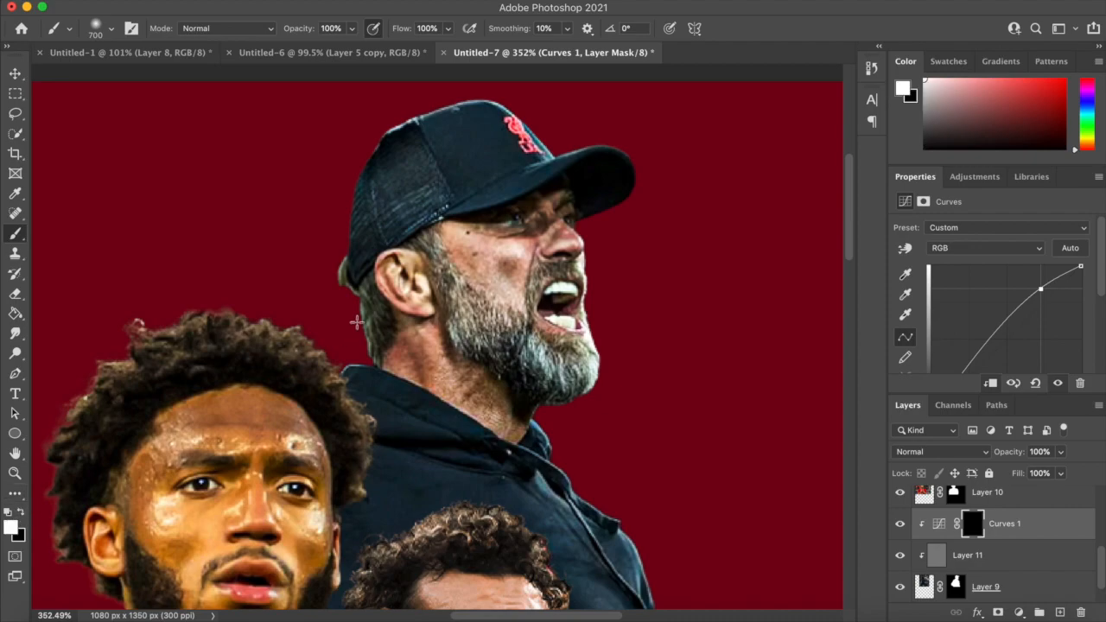
key(bracketleft)
key(bracketleft)
key(bracketleft)
key(bracketleft)
key(bracketleft)
key(bracketleft)
key(bracketleft)
key(bracketleft)
key(bracketleft)
drag(404, 30, 346, 33)
key(bracketleft)
mouse_move(460, 251)
mouse_down()
mouse_move(564, 164)
mouse_move(496, 248)
mouse_up()
drag(492, 356, 382, 302)
mouse_move(450, 384)
mouse_down()
mouse_move(540, 466)
mouse_move(576, 388)
mouse_up()
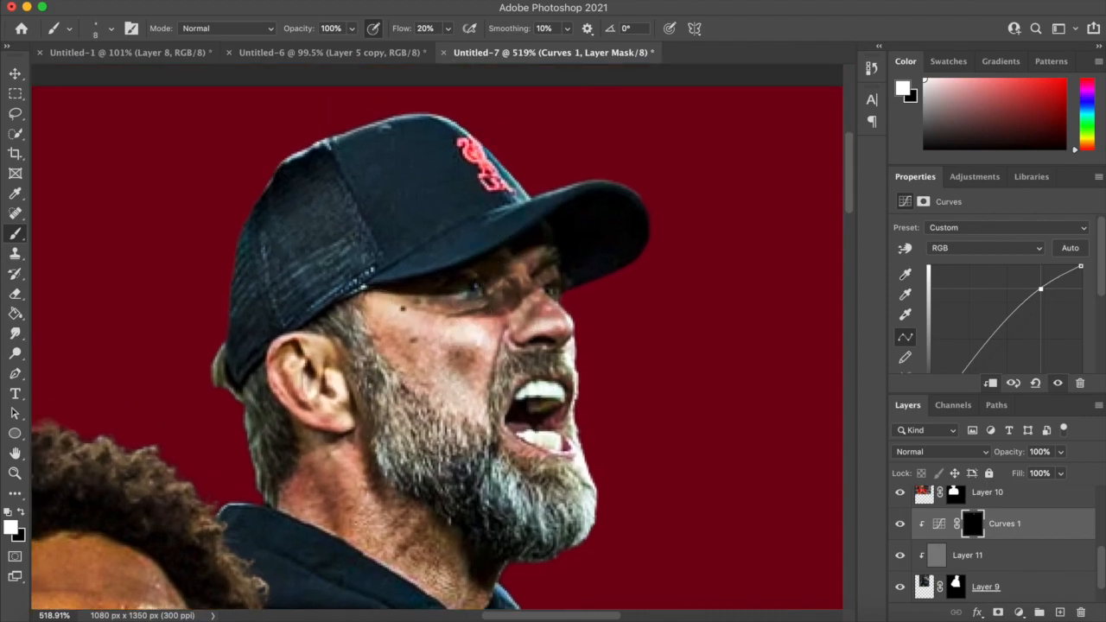
mouse_move(583, 413)
mouse_down()
mouse_move(570, 558)
mouse_move(520, 593)
mouse_up()
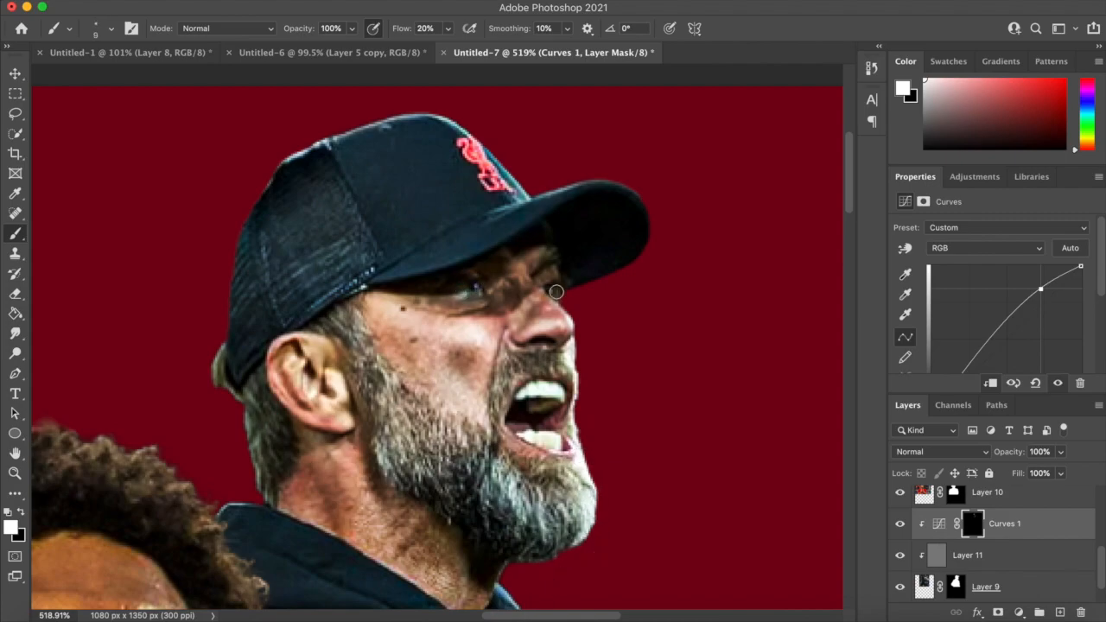
scroll(561, 295, down, 5)
scroll(566, 298, up, 4)
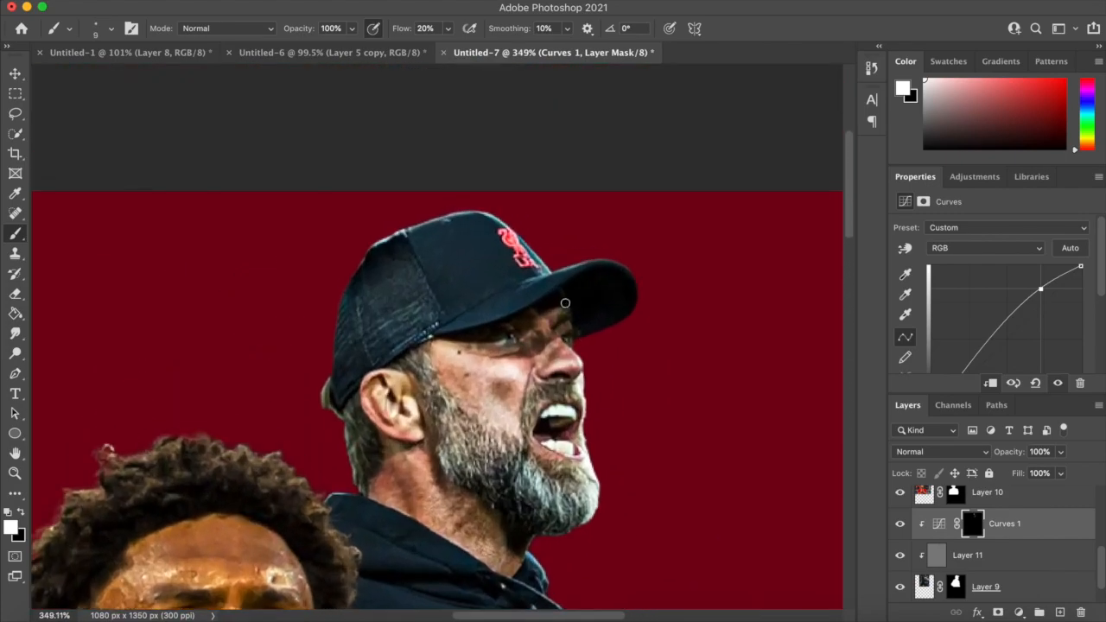
Paint more highlights into the first Curves mask around the coach's ear, cheek and beard.
key(bracketright)
key(bracketright)
key(bracketright)
scroll(408, 601, down, 1)
scroll(435, 533, up, 3)
mouse_move(423, 368)
mouse_down()
mouse_move(432, 480)
mouse_move(474, 424)
mouse_up()
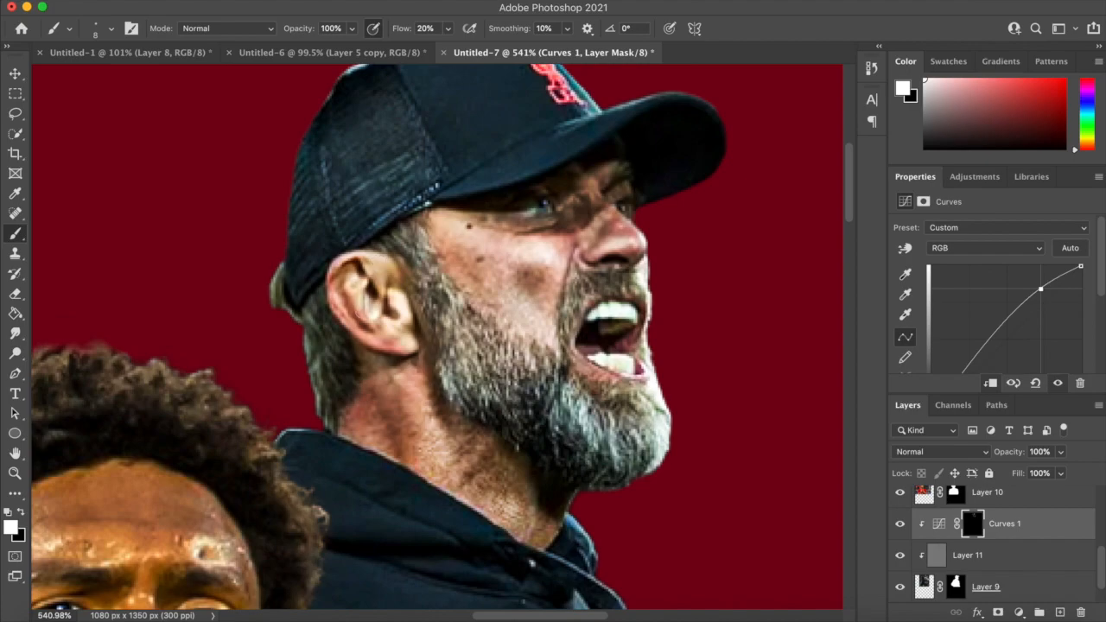
scroll(516, 276, down, 5)
scroll(517, 277, up, 10)
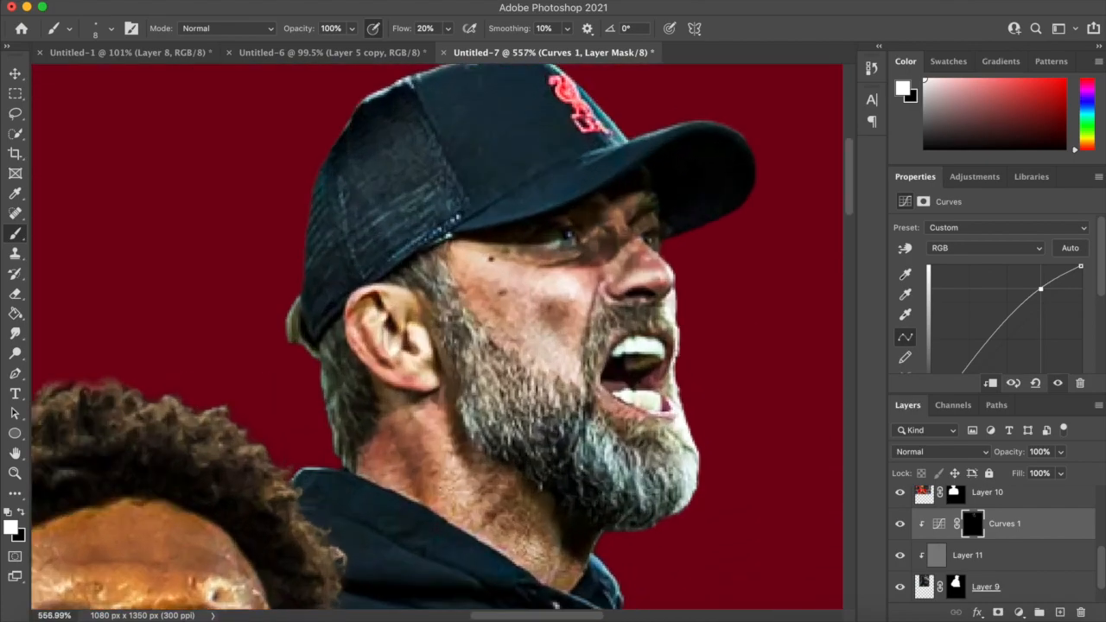
Enlarge the brush to 30 and paint highlights on the coach's cap into the first Curves mask.
key(bracketright)
key(bracketright)
key(bracketright)
key(bracketright)
key(bracketright)
key(bracketright)
mouse_move(634, 175)
mouse_down()
mouse_move(652, 153)
mouse_move(511, 105)
mouse_up()
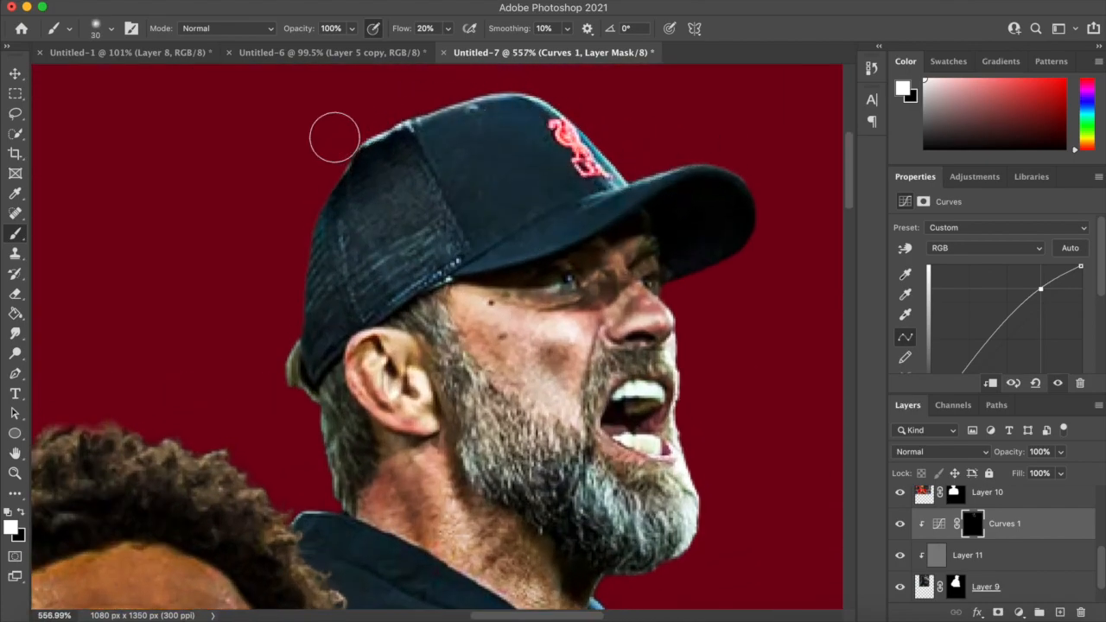
Add a second Curves adjustment clipped to the coach, lower its curve to darken him, and invert its mask.
scroll(341, 136, down, 4)
click(1019, 612)
click(1008, 395)
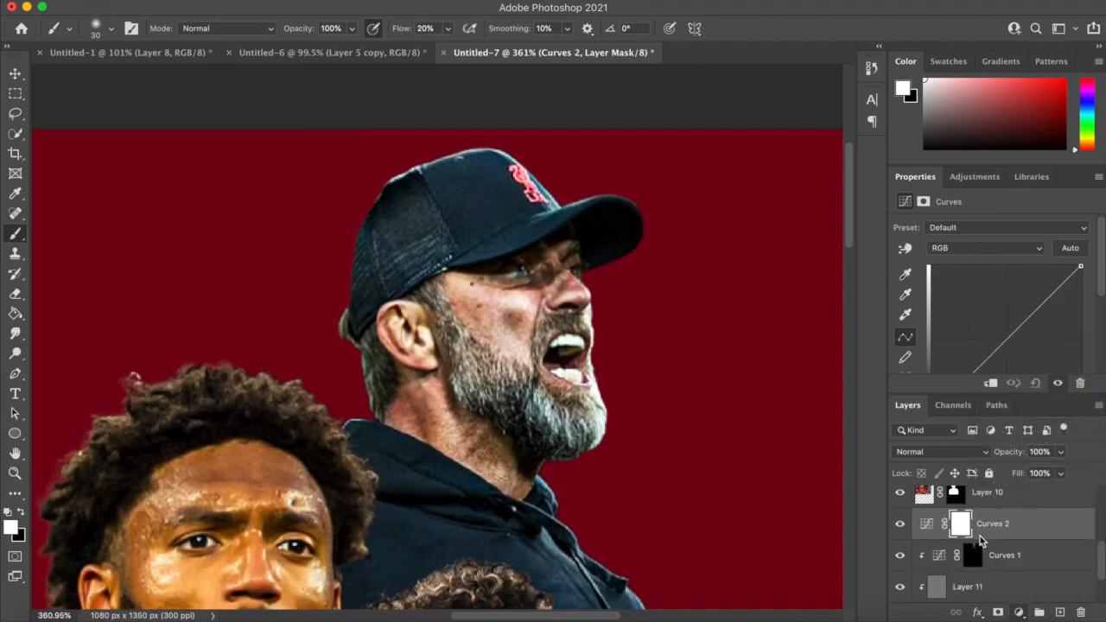
drag(1047, 291, 1044, 320)
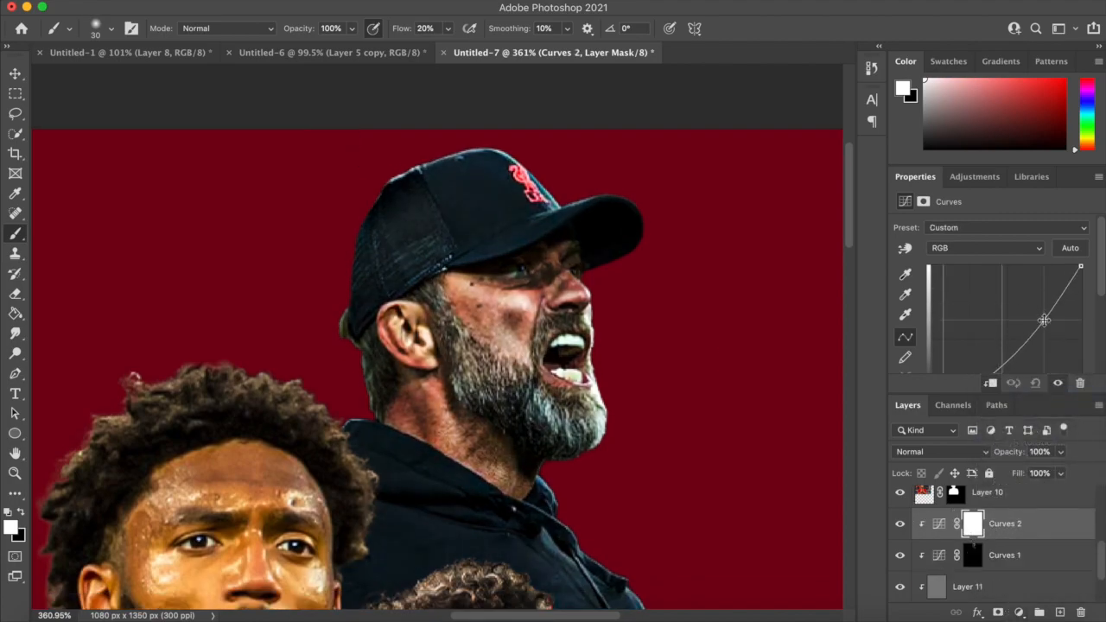
key(ctrl+i)
Paint shadows around the coach's eyes and under the cap brim into the second Curves mask with a size 20 brush.
scroll(564, 198, up, 5)
key(bracketleft)
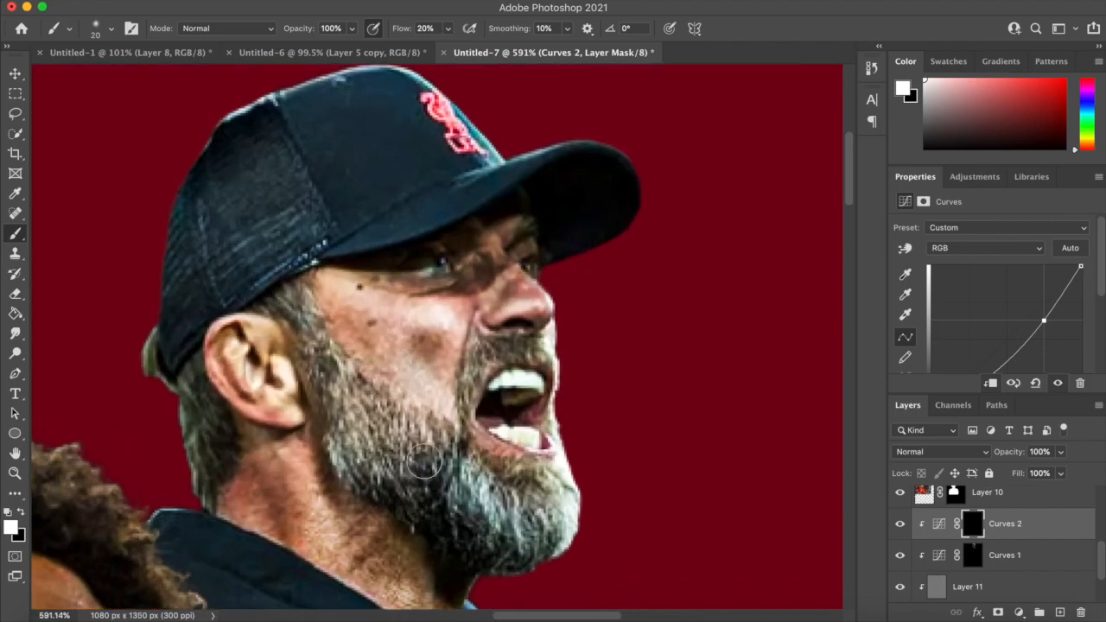
mouse_move(467, 295)
mouse_down()
mouse_move(468, 280)
mouse_move(389, 273)
mouse_up()
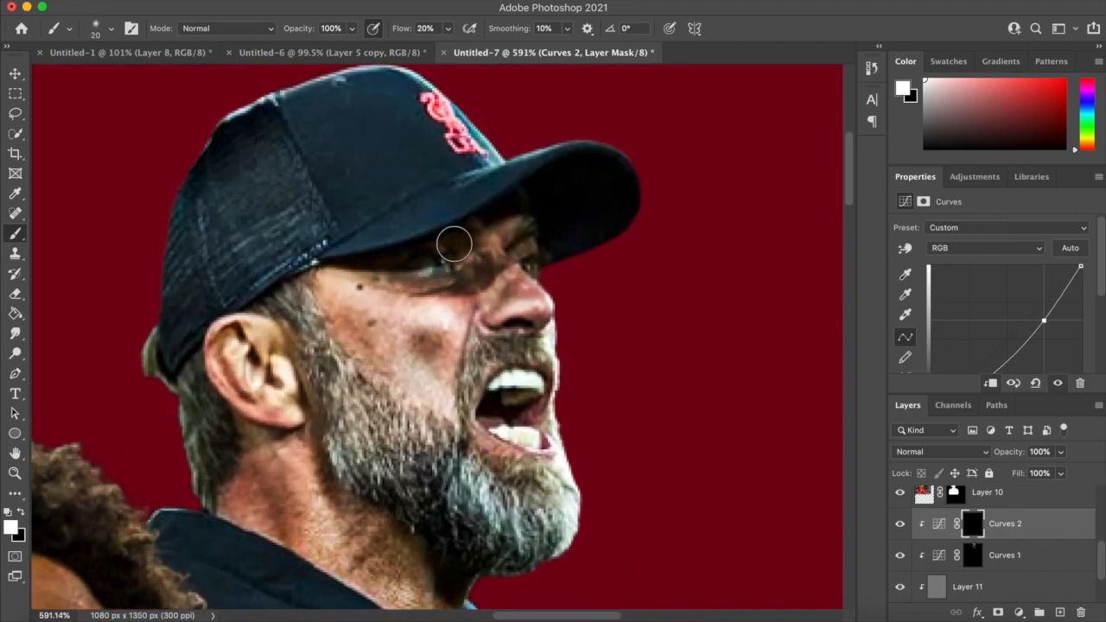
key(bracketleft)
key(bracketleft)
key(bracketright)
key(bracketright)
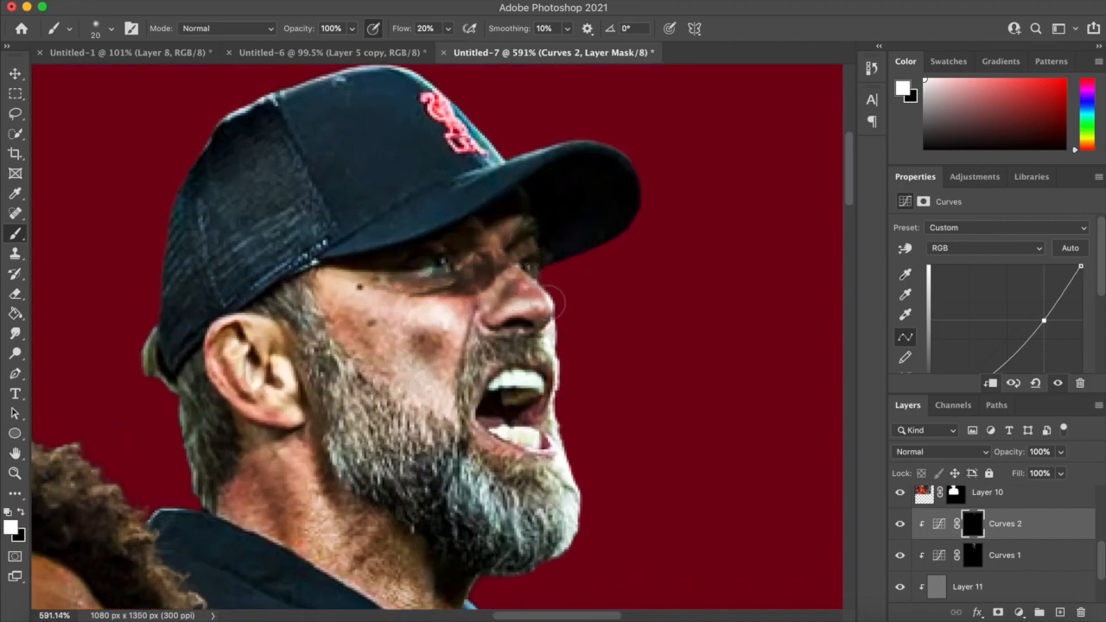
Paint shadows on the coach's neck and beard into the second Curves mask with brush sizes 35 and 20.
scroll(459, 447, down, 1)
key(bracketright)
key(bracketright)
key(bracketright)
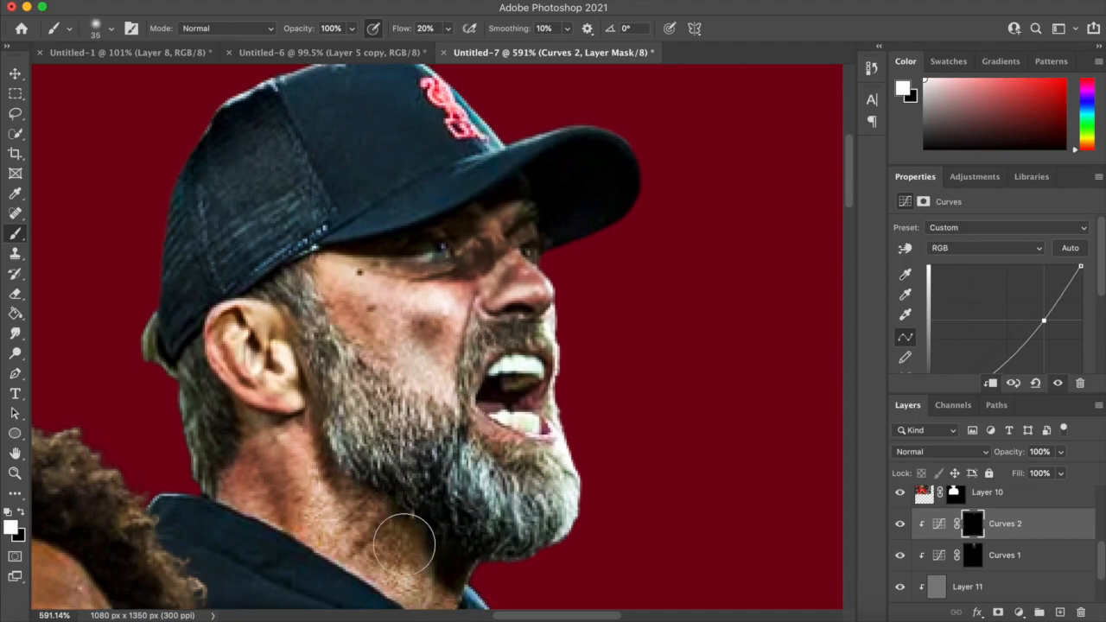
scroll(454, 583, down, 3)
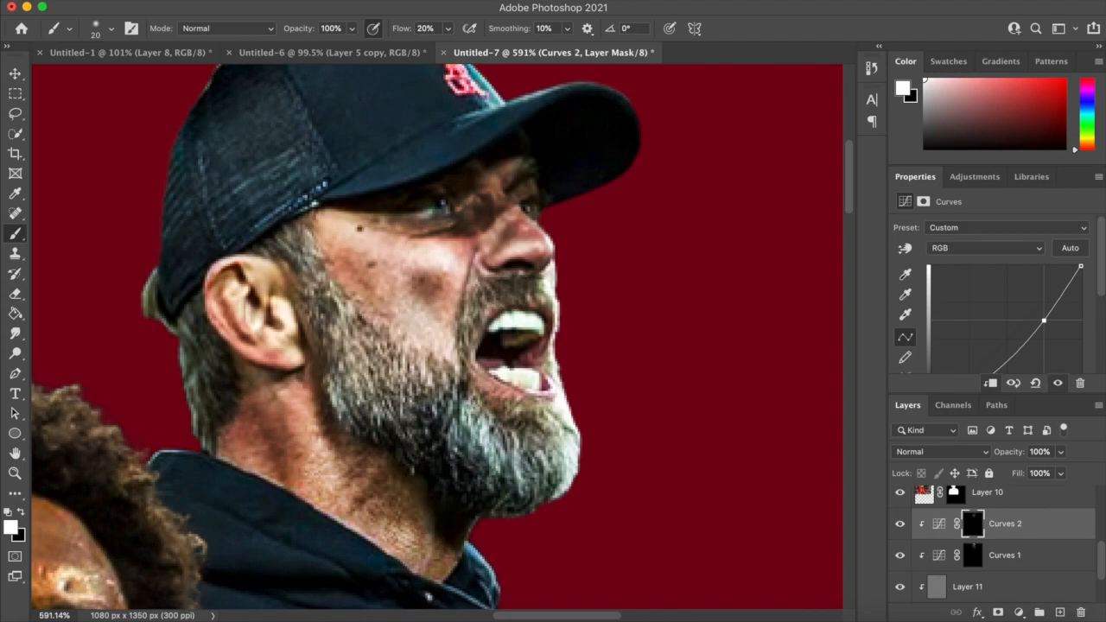
key(bracketleft)
key(bracketleft)
key(bracketleft)
scroll(568, 413, down, 5)
scroll(568, 413, down, 6)
scroll(565, 412, up, 5)
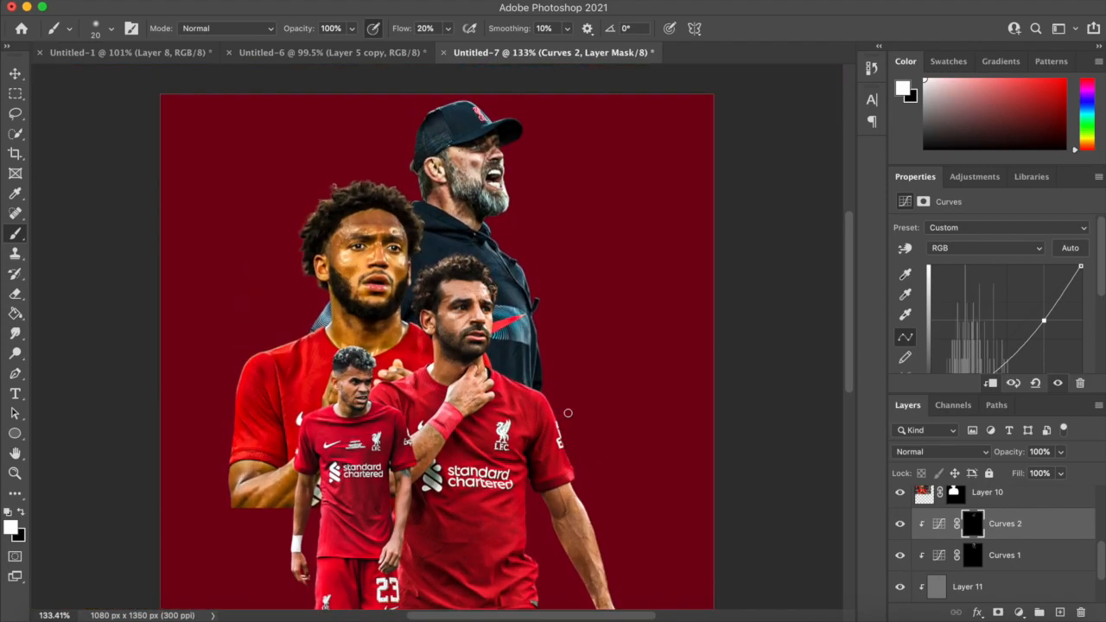
scroll(432, 380, up, 3)
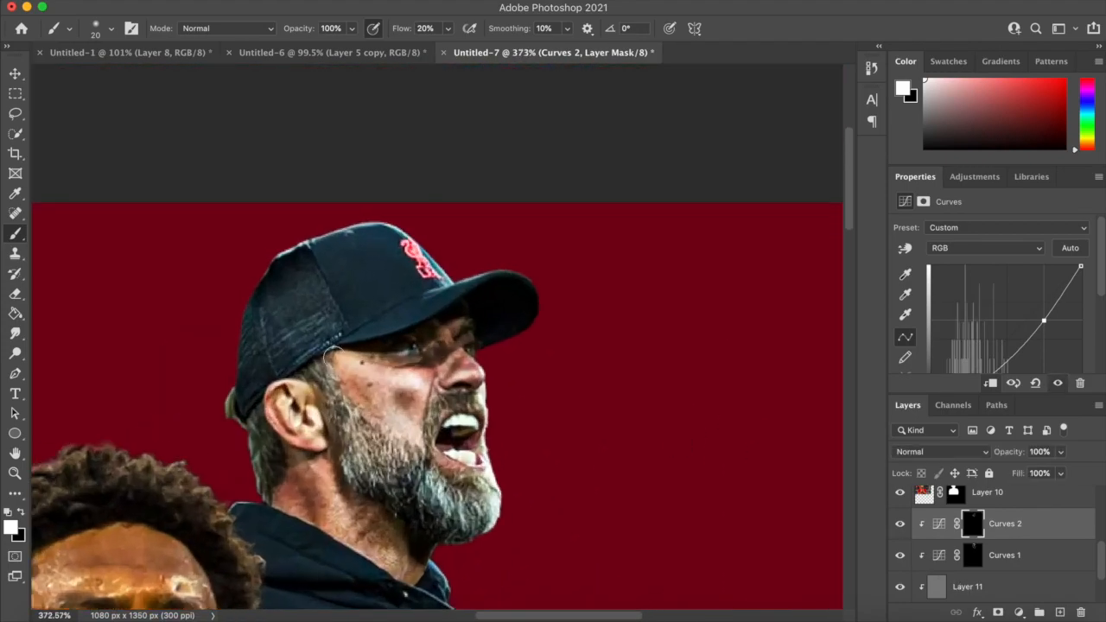
Add a Color Lookup adjustment clipped to the coach above the Curves layers, using the 3Strip.look 3D LUT.
scroll(761, 411, down, 3)
click(1019, 611)
click(1025, 507)
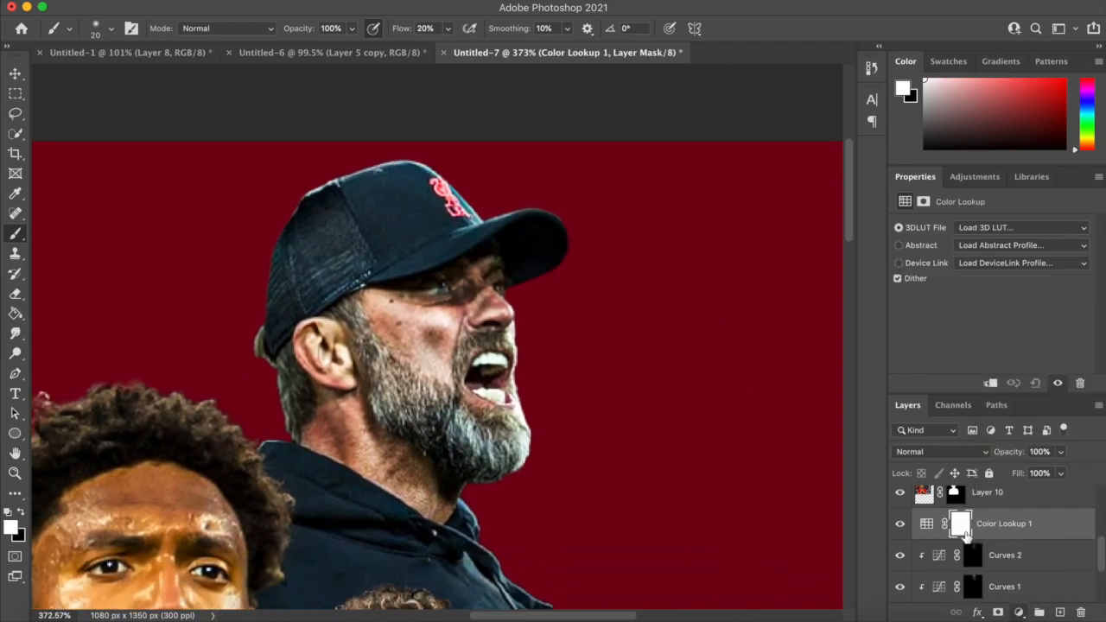
click(1019, 227)
click(981, 250)
scroll(755, 269, down, 10)
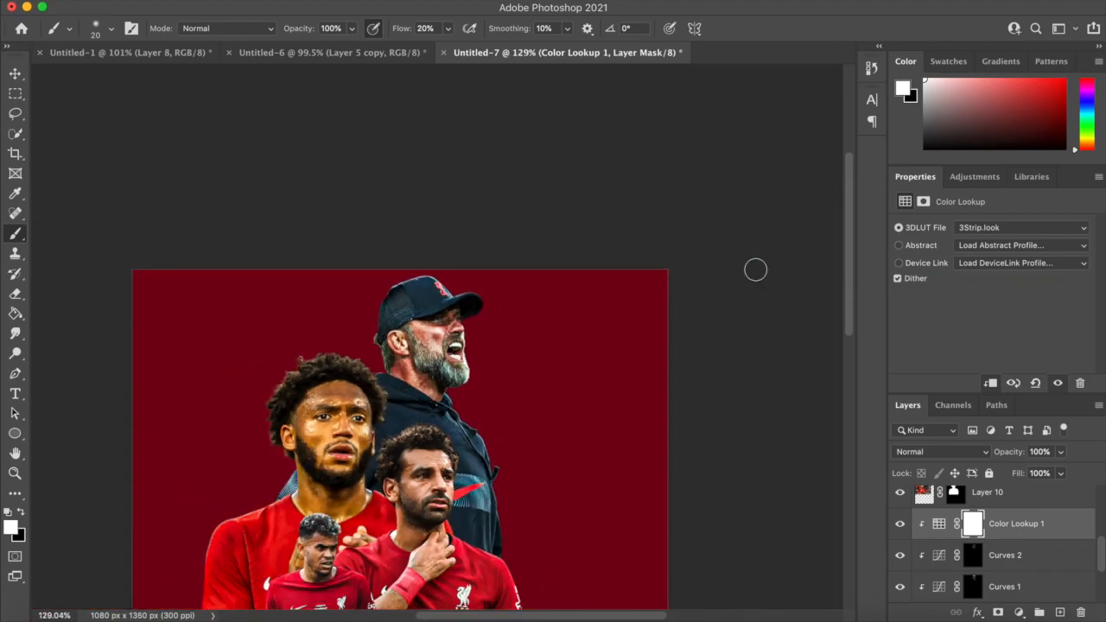
scroll(755, 269, up, 4)
Select the player on Layer 10 and create a new layer clipped directly above him.
click(15, 74)
scroll(289, 295, down, 4)
click(296, 305)
scroll(296, 304, up, 5)
scroll(296, 304, left, 4)
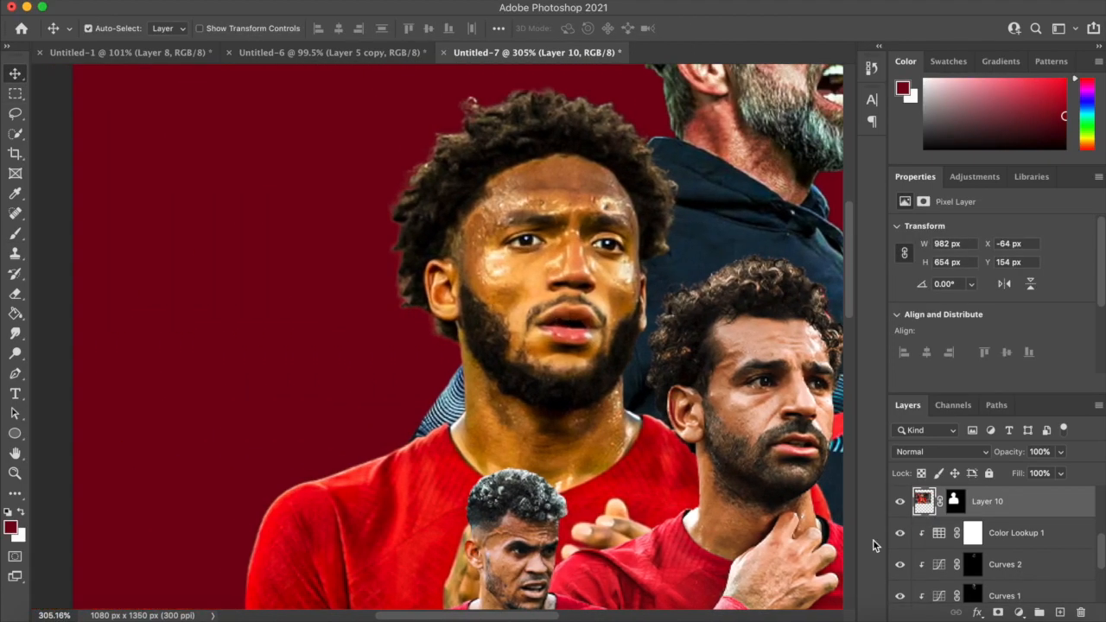
click(1060, 612)
alt+click(947, 516)
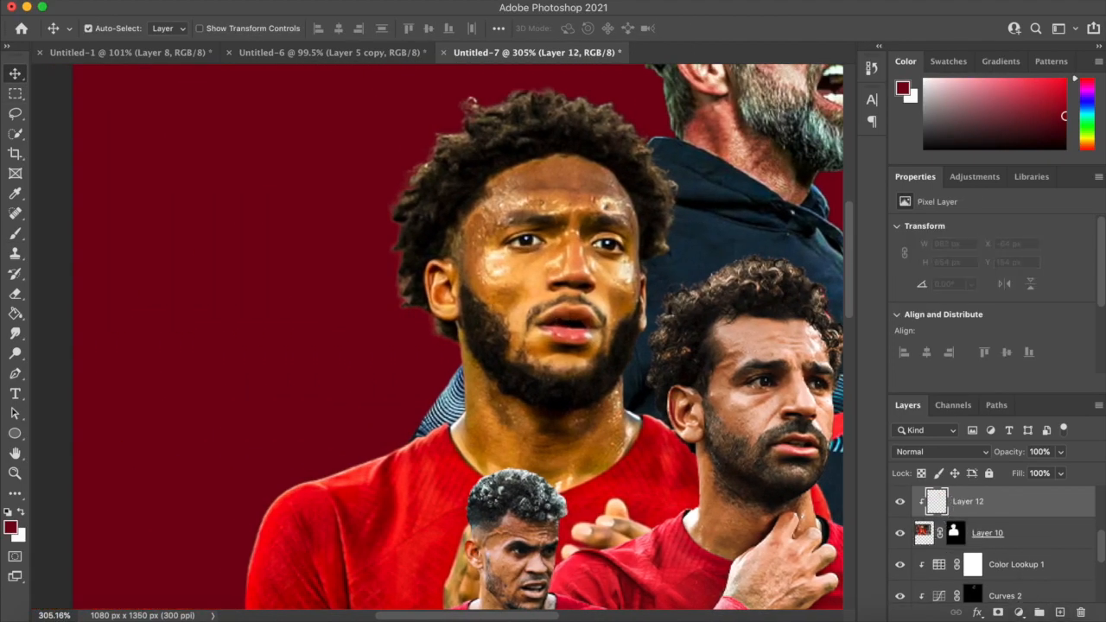
Fill the clipped Layer 12 with gray and set its blend mode to Overlay.
click(149, 2)
click(193, 234)
click(659, 238)
scroll(683, 276, right, 4)
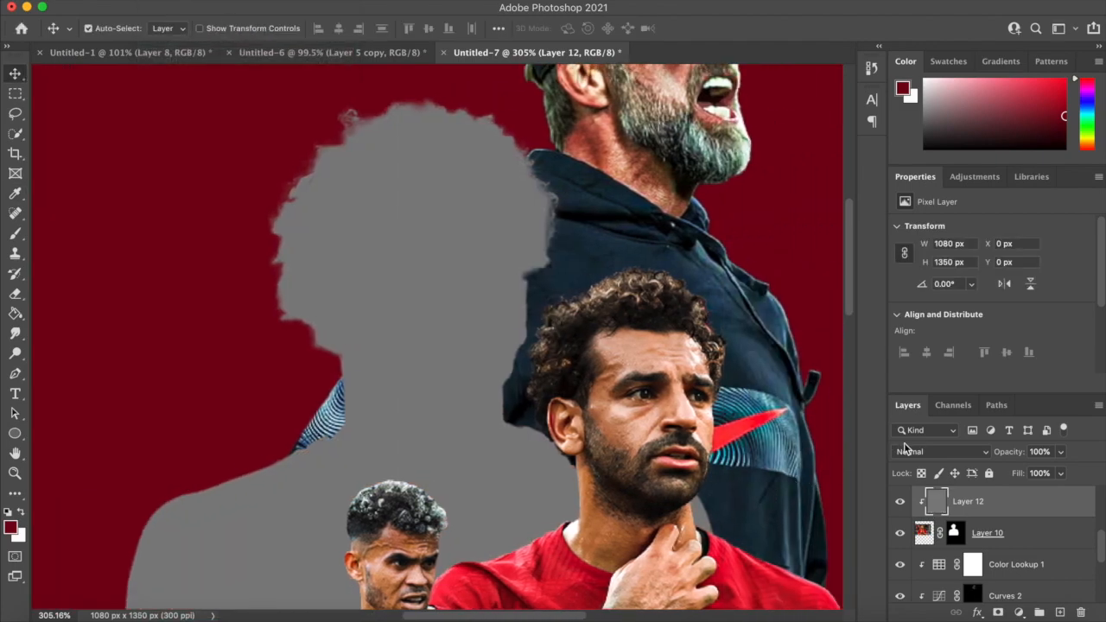
click(942, 451)
click(914, 528)
Burn shadows along the player's neck and beard on Layer 12, using Midtones at 20% exposure and brush sizes 40 and 25.
scroll(138, 248, up, 2)
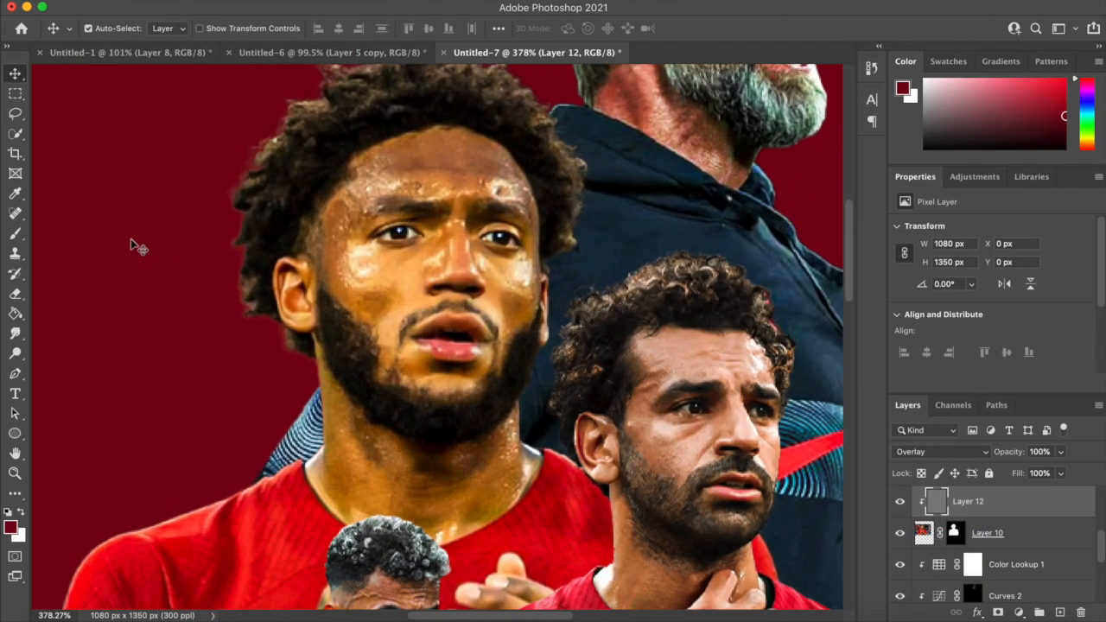
click(14, 352)
click(77, 369)
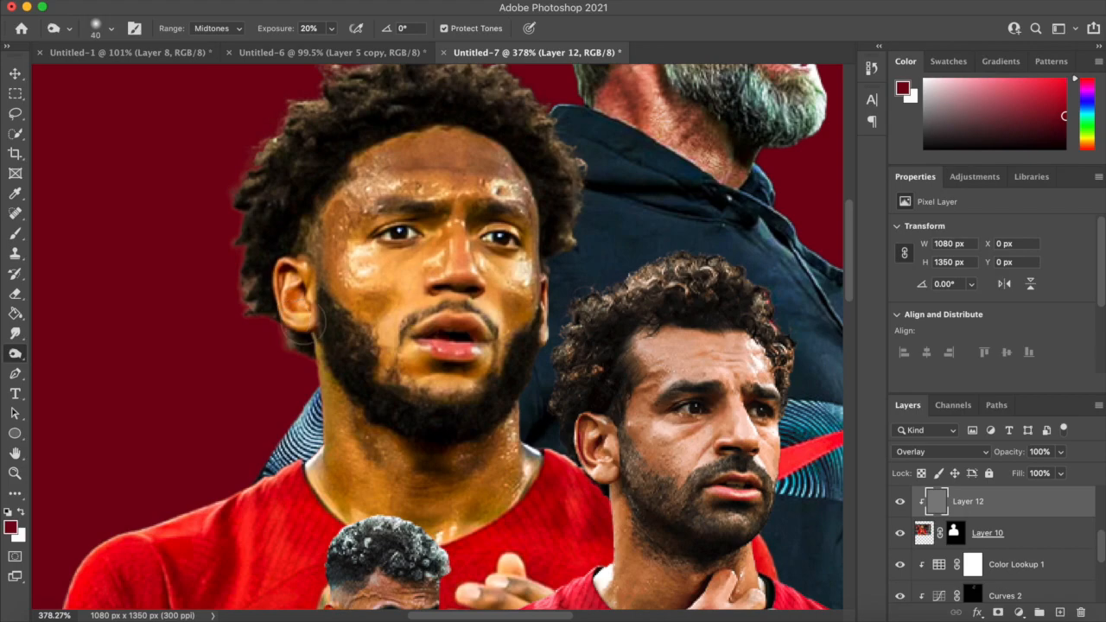
drag(322, 480, 326, 389)
key(bracketleft)
mouse_move(379, 419)
mouse_down()
mouse_move(381, 463)
mouse_move(438, 499)
mouse_move(473, 458)
mouse_move(475, 533)
mouse_up()
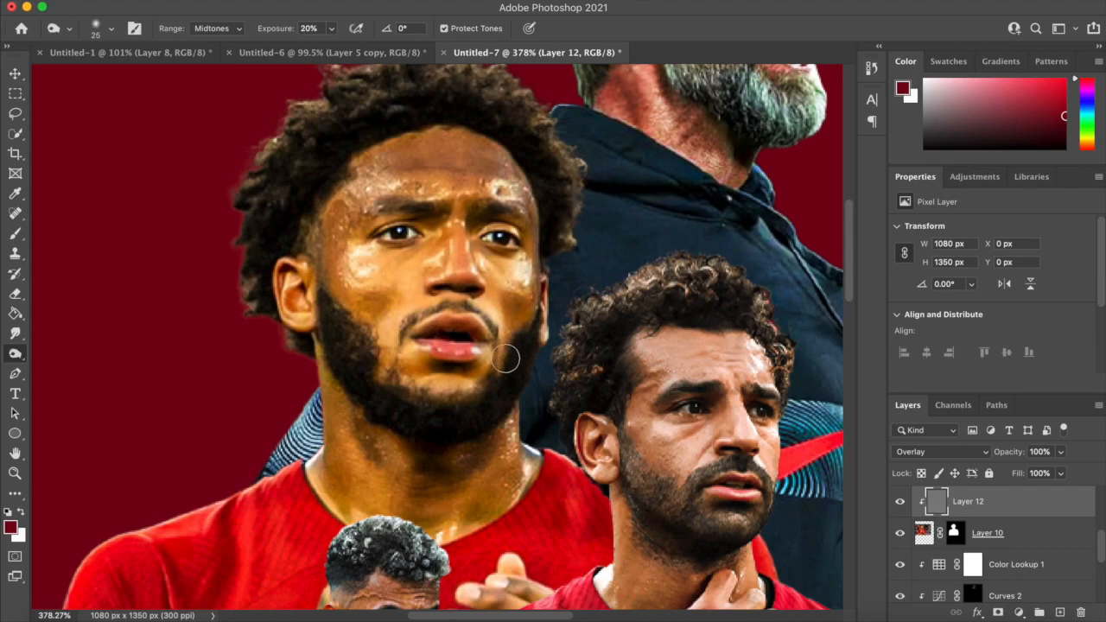
Burn shadows on the player's forehead and around the eyes and nose with small brushes between 15 and 26.
mouse_move(388, 145)
mouse_down()
mouse_move(409, 160)
mouse_move(530, 179)
mouse_up()
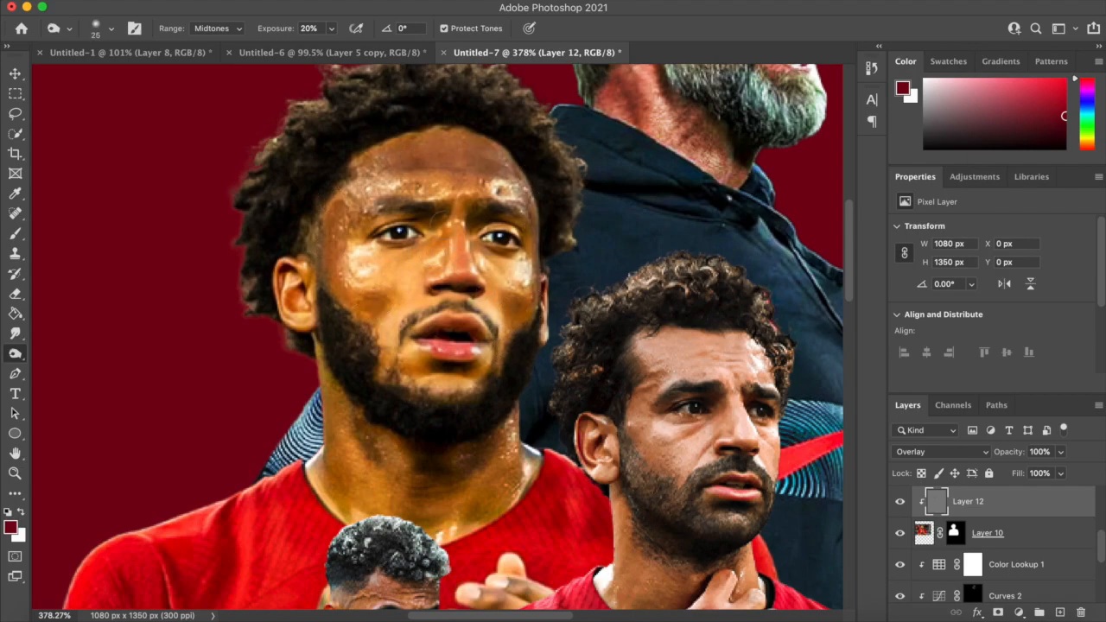
mouse_move(418, 245)
mouse_down()
mouse_move(431, 220)
mouse_move(416, 220)
mouse_move(509, 245)
mouse_move(526, 239)
mouse_up()
key(bracketleft)
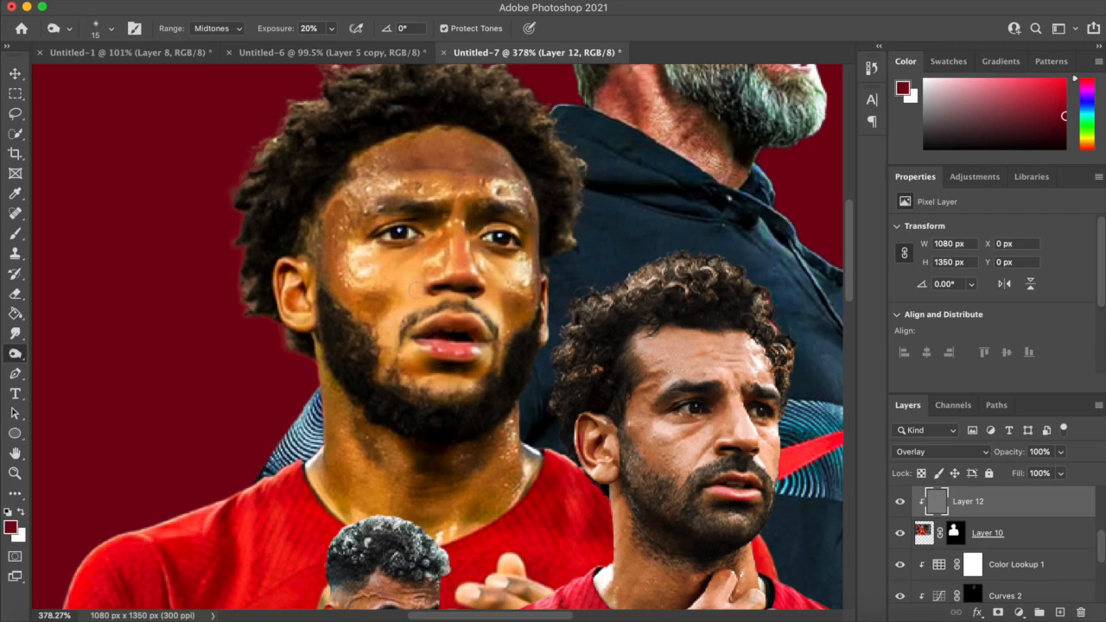
drag(522, 165, 492, 149)
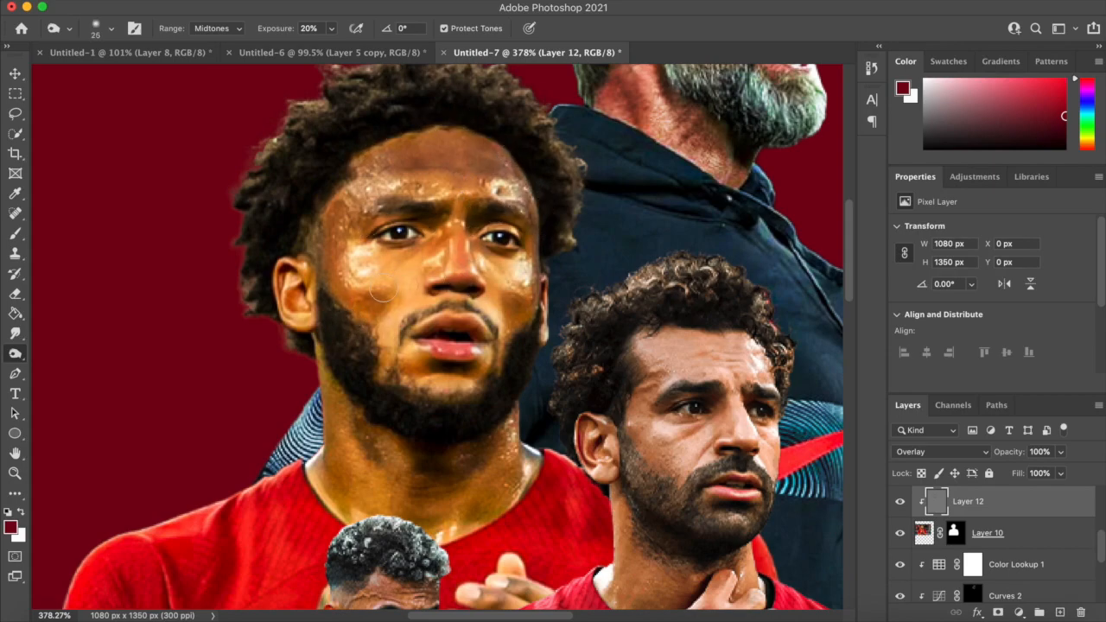
Deepen the burned shadows along the edge of the player's beard and jaw with a size 30 brush.
key(super+minus)
key(super+minus)
key(super+minus)
key(super+plus)
key(super+plus)
key(super+plus)
scroll(533, 300, up, 5)
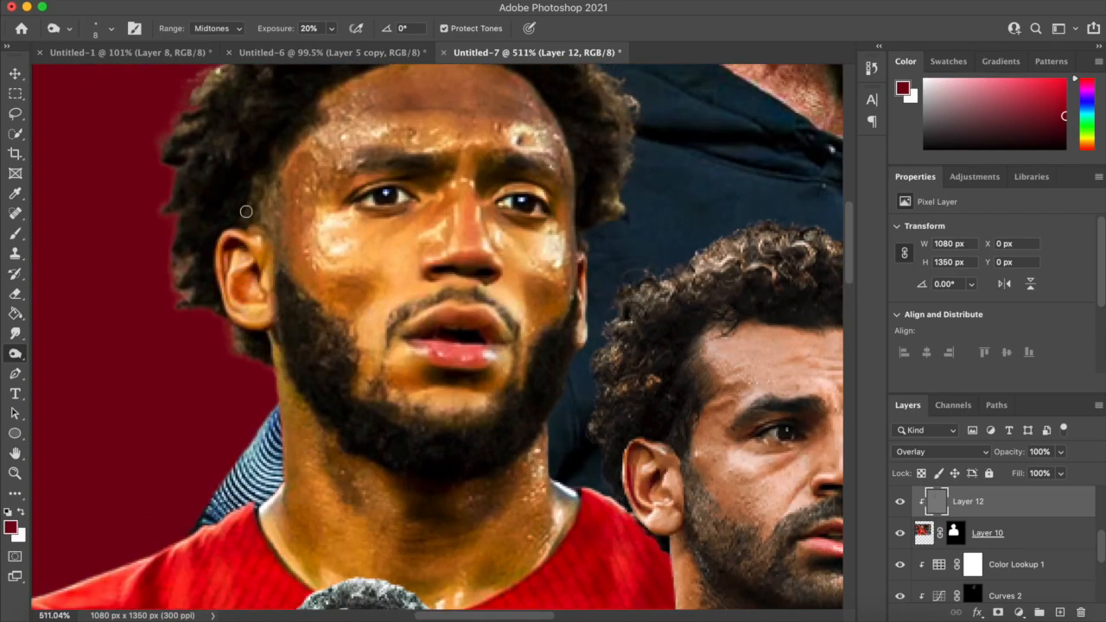
key(bracketright)
key(bracketright)
drag(558, 339, 562, 322)
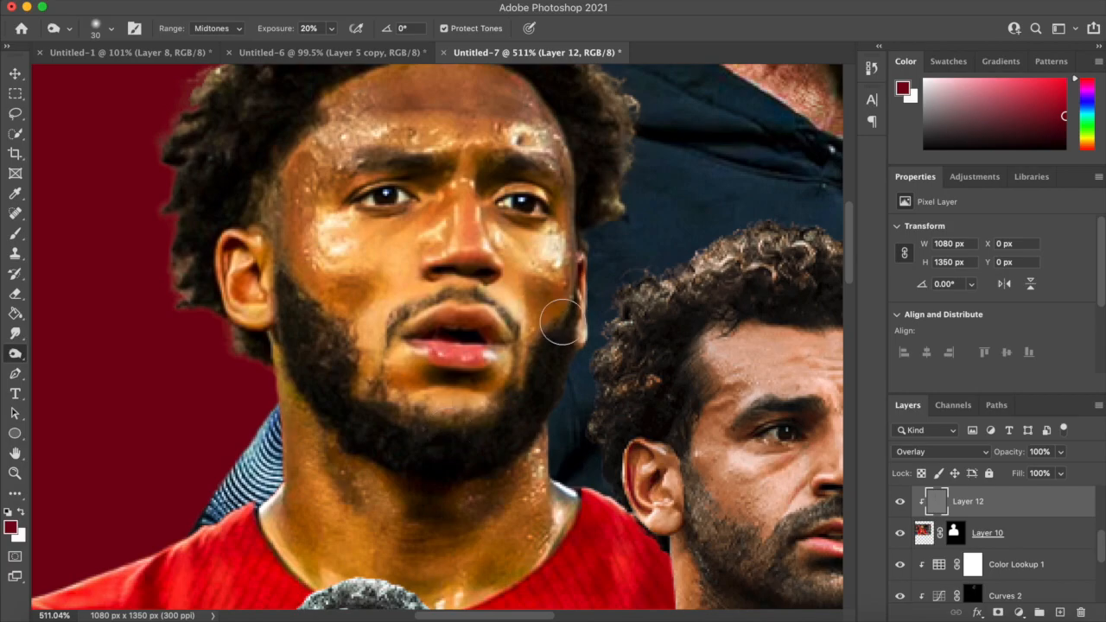
scroll(514, 389, down, 5)
scroll(513, 389, up, 3)
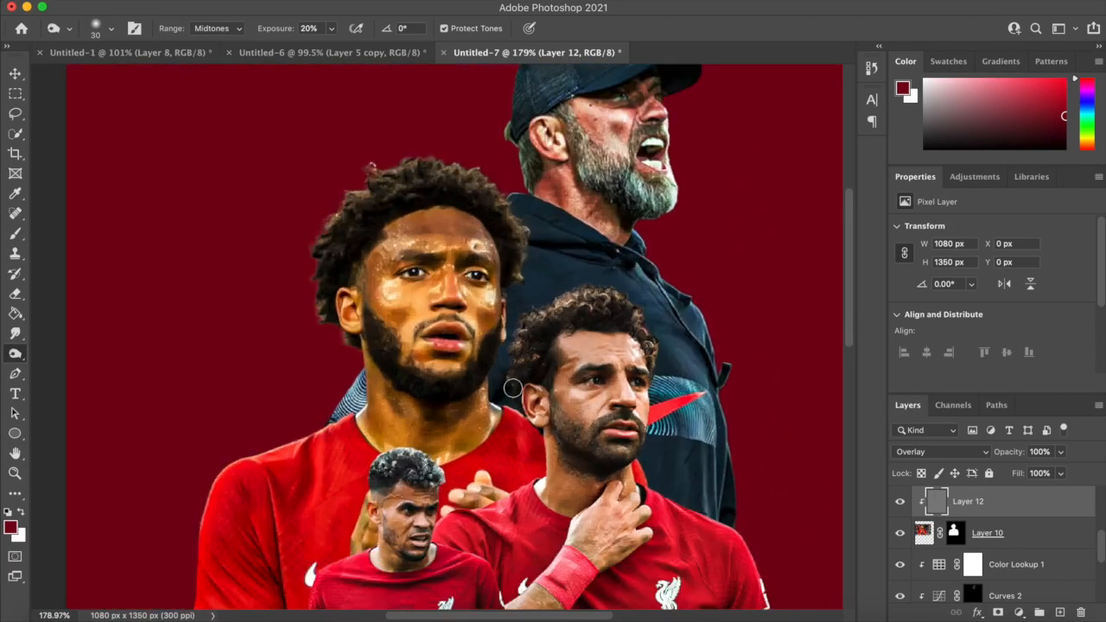
Dodge highlights on the player's forehead and cheeks, using Midtones at 20% exposure and brush sizes 25 and 15.
right_click(17, 354)
click(65, 353)
scroll(433, 337, up, 5)
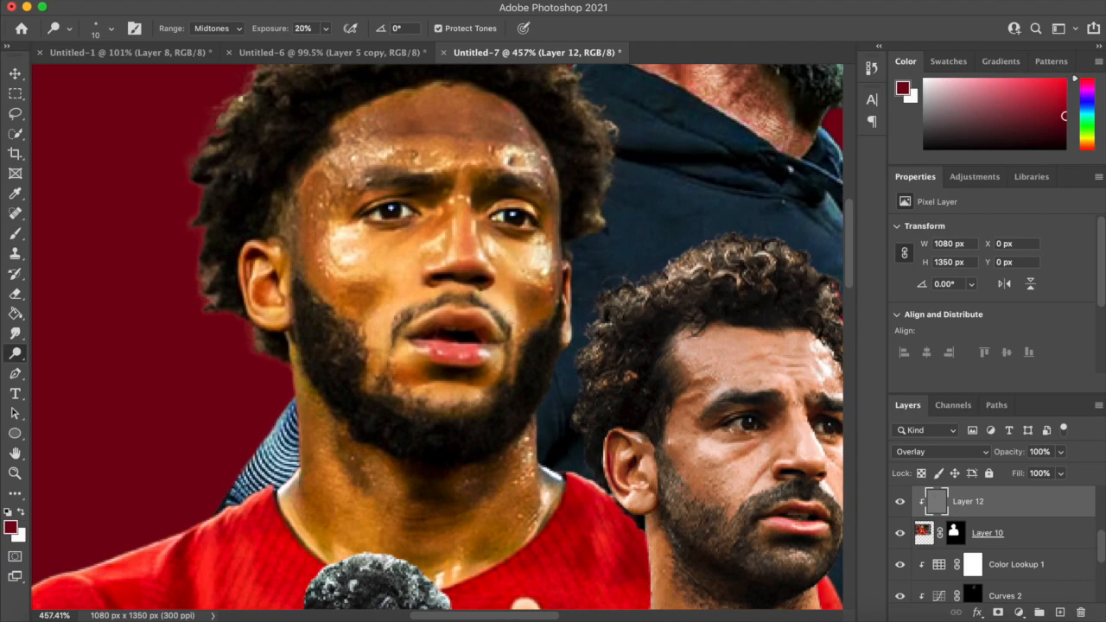
scroll(423, 400, down, 5)
scroll(424, 404, up, 5)
key(bracketright)
key(bracketright)
key(bracketright)
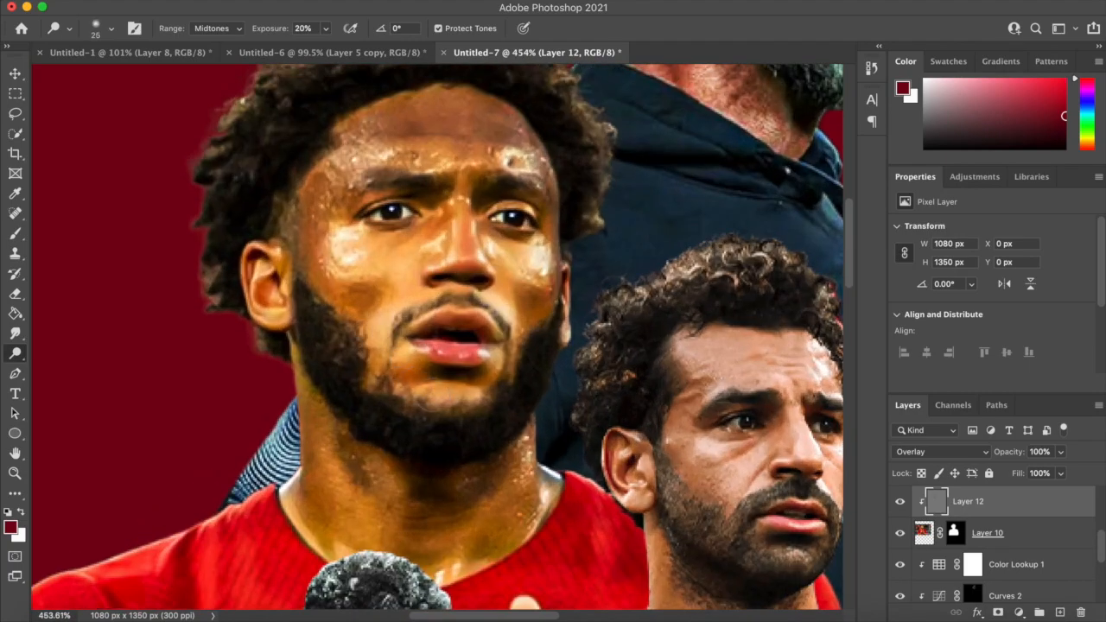
scroll(491, 333, up, 3)
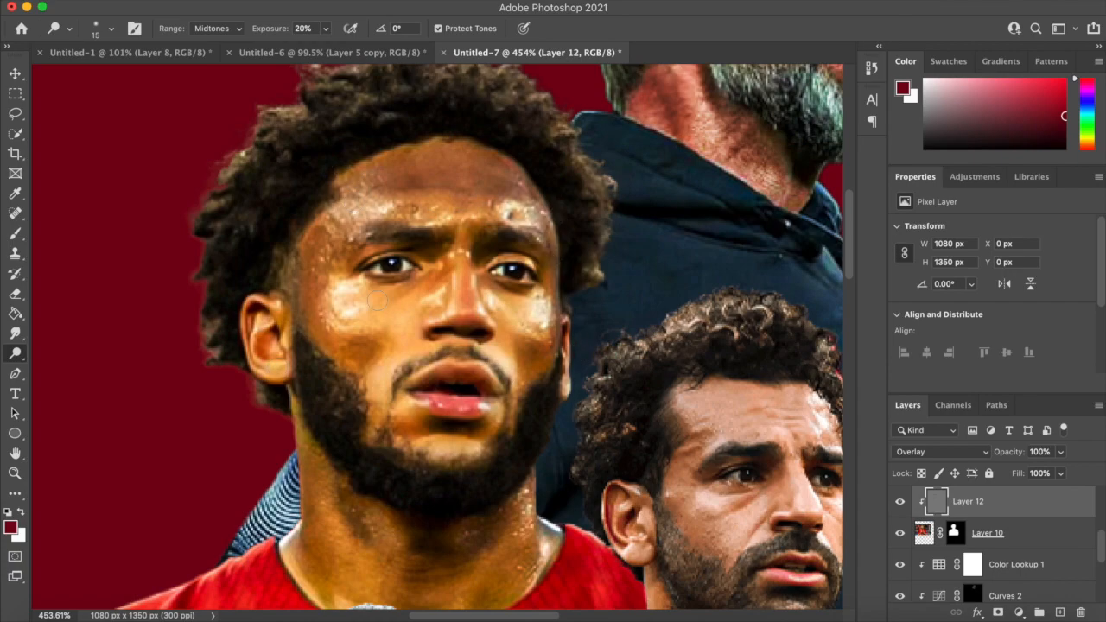
Dodge finer highlights on the player's lower face and neck with a size 15 brush.
scroll(377, 299, right, 1)
scroll(473, 313, down, 5)
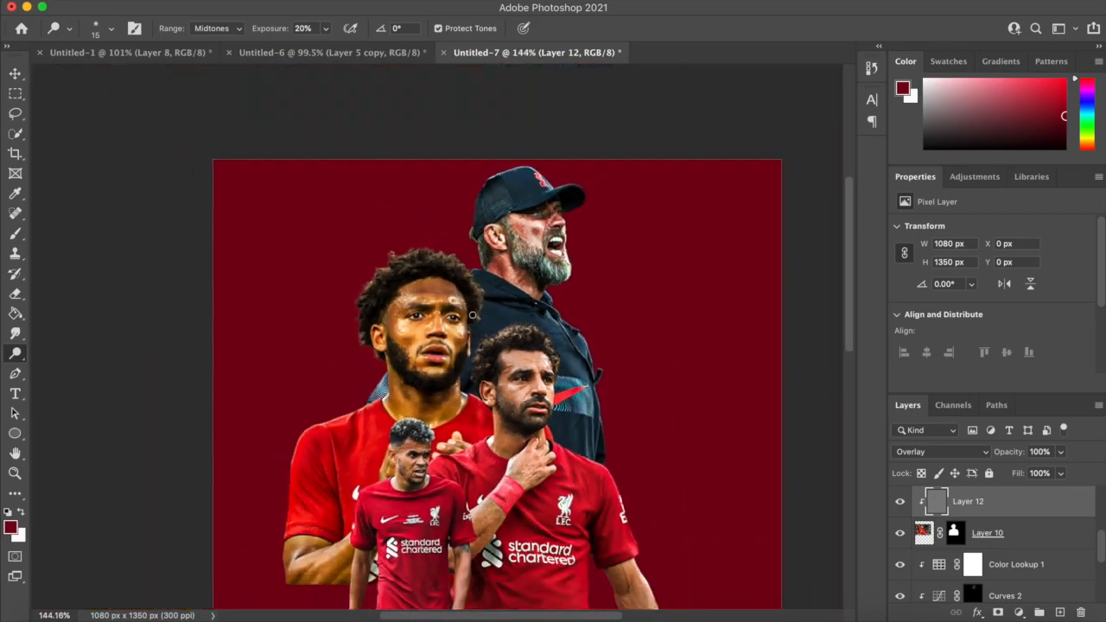
scroll(472, 315, up, 6)
scroll(472, 314, up, 2)
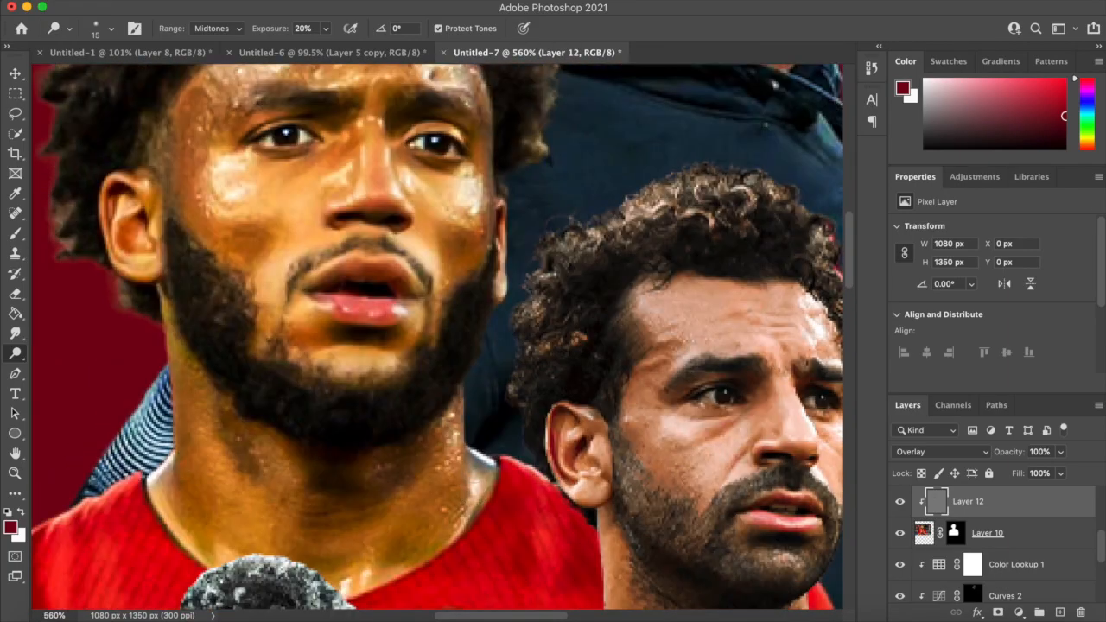
scroll(452, 393, down, 3)
scroll(403, 265, up, 4)
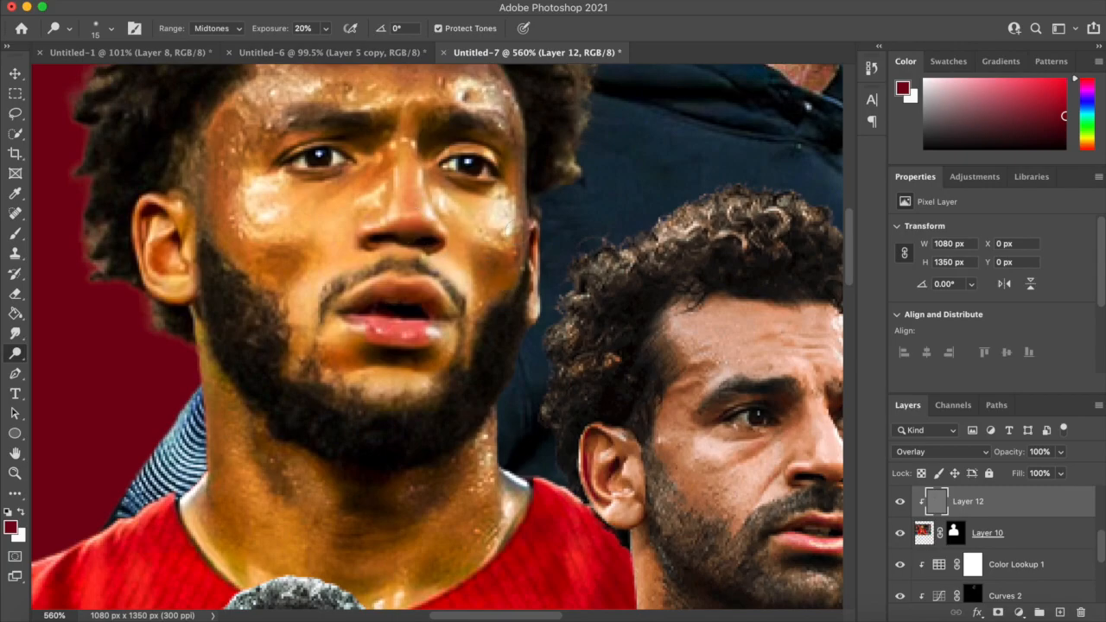
Dodge highlights on the player's forearm and clasped hands with a size 15 brush.
scroll(361, 342, down, 3)
scroll(361, 342, down, 5)
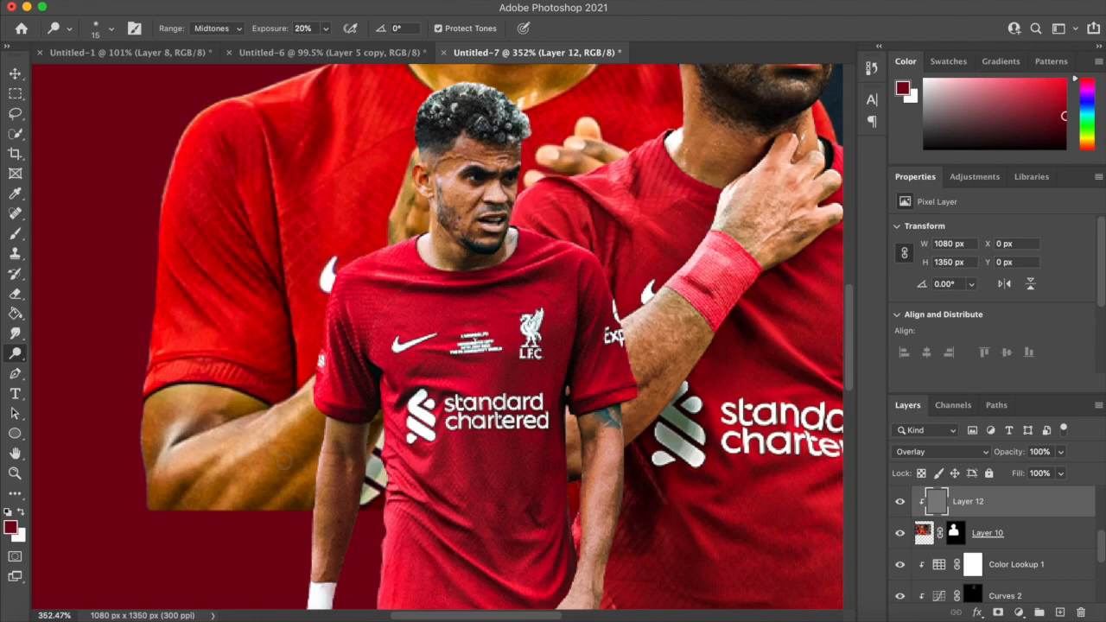
scroll(406, 380, right, 4)
scroll(406, 380, up, 5)
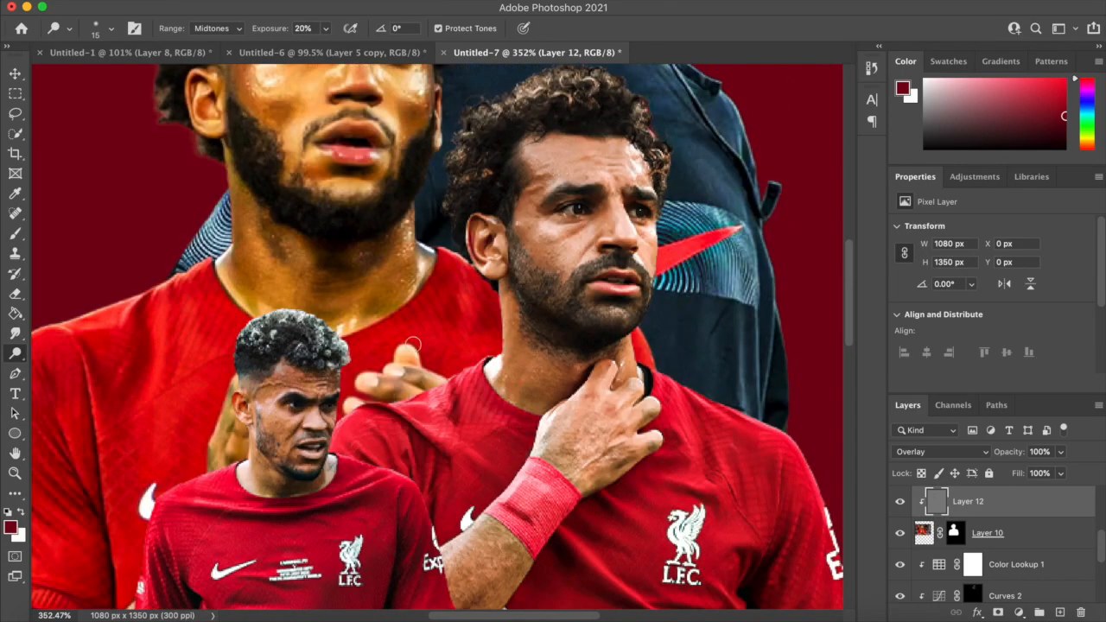
scroll(464, 320, up, 3)
scroll(464, 321, left, 2)
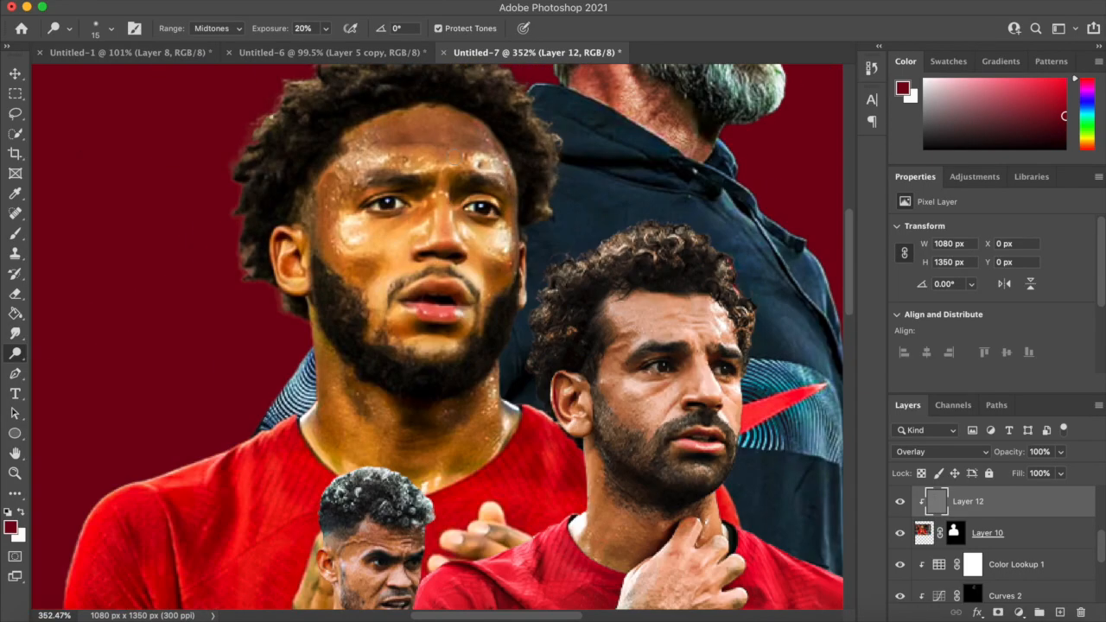
scroll(434, 190, up, 3)
Toggle the visibility of Layer 12 to compare the player with and without the dodge and burn.
click(1019, 613)
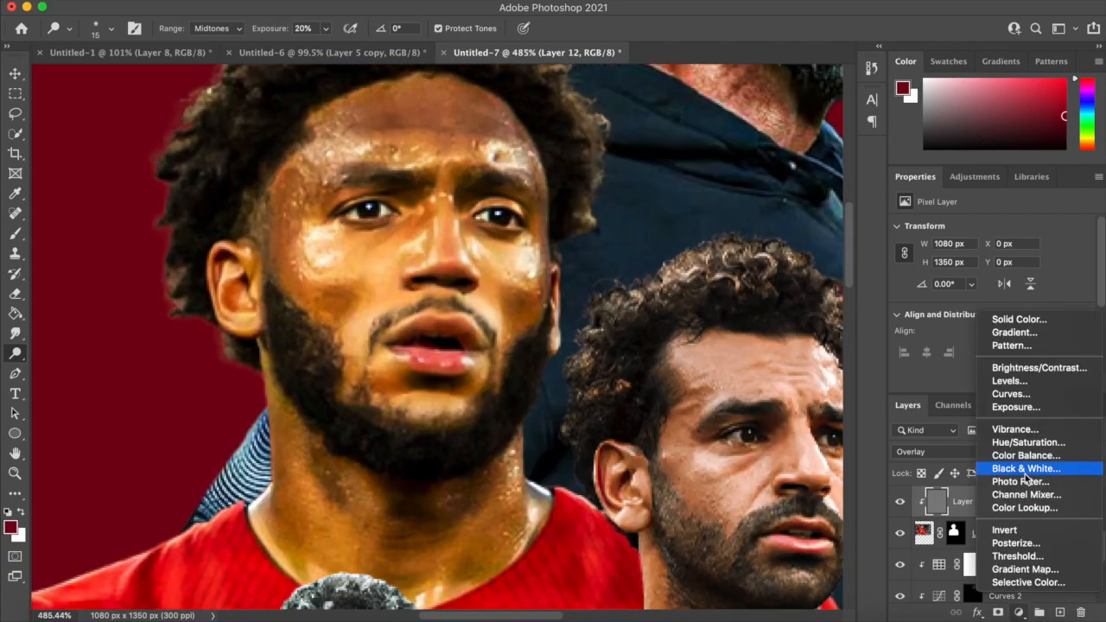
click(907, 502)
click(902, 502)
click(901, 503)
scroll(436, 493, down, 3)
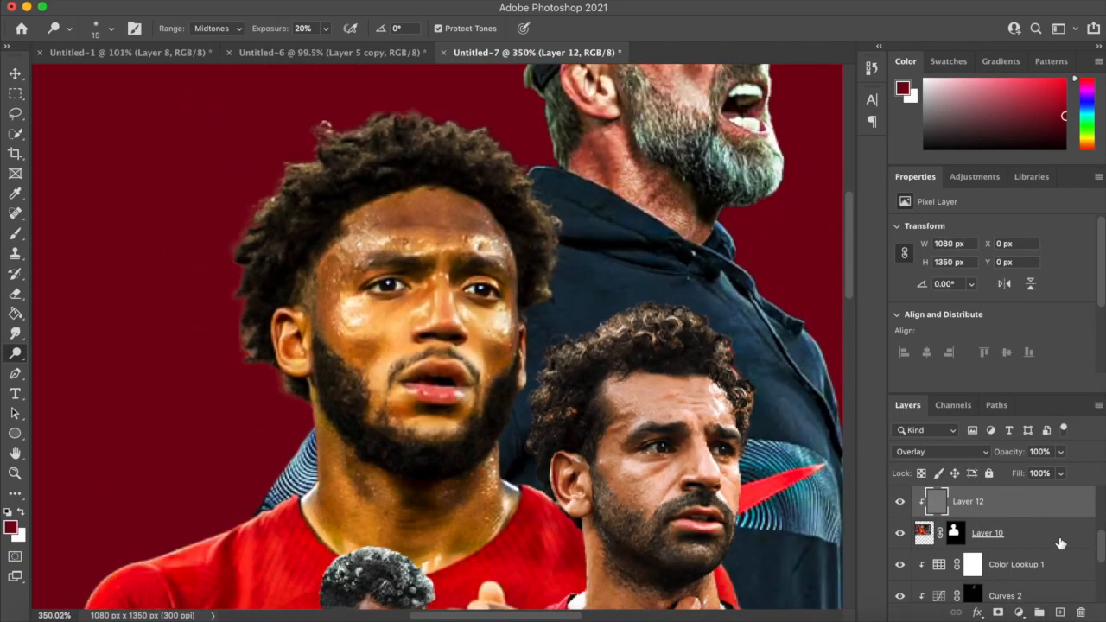
Add a brightening Curves adjustment clipped above Layer 12 and invert its mask to black.
click(1019, 613)
click(1008, 390)
key(super+alt+g)
drag(1044, 304, 1043, 289)
key(super+i)
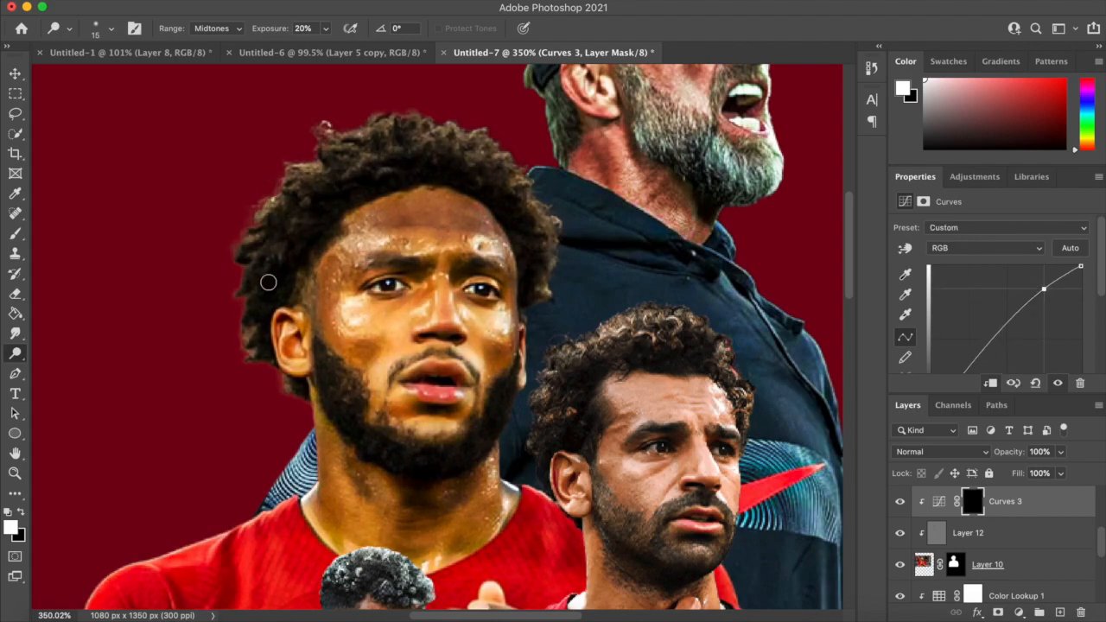
Compare the player's shading before and after by switching Layer 12 off and on, leaving it shown.
key(b)
scroll(390, 328, up, 1)
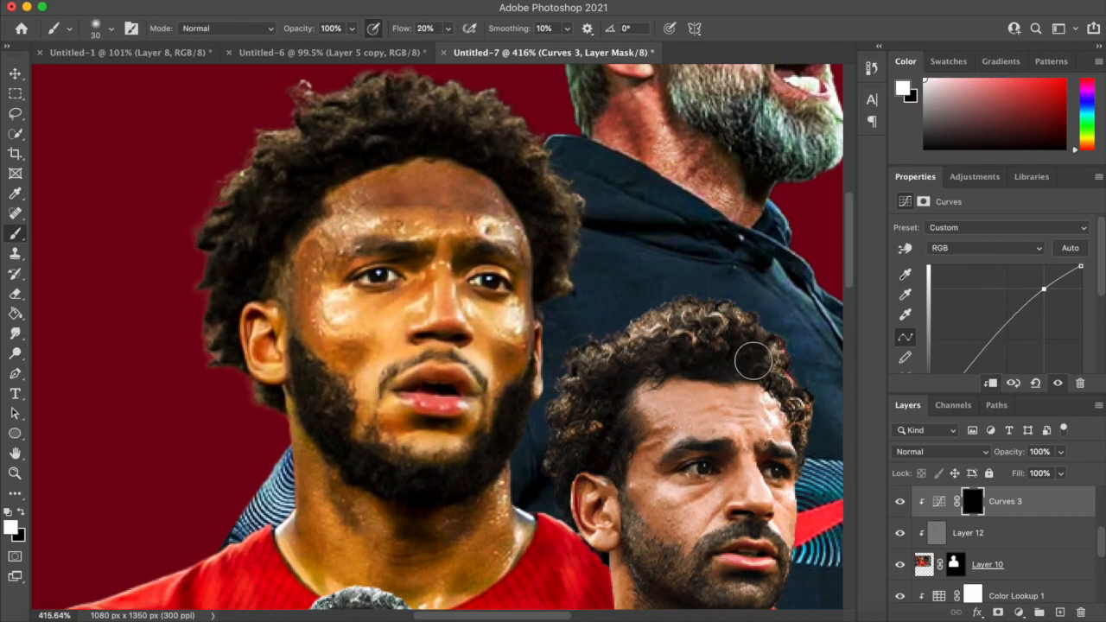
click(942, 533)
click(901, 533)
click(901, 533)
click(900, 533)
click(901, 533)
click(901, 534)
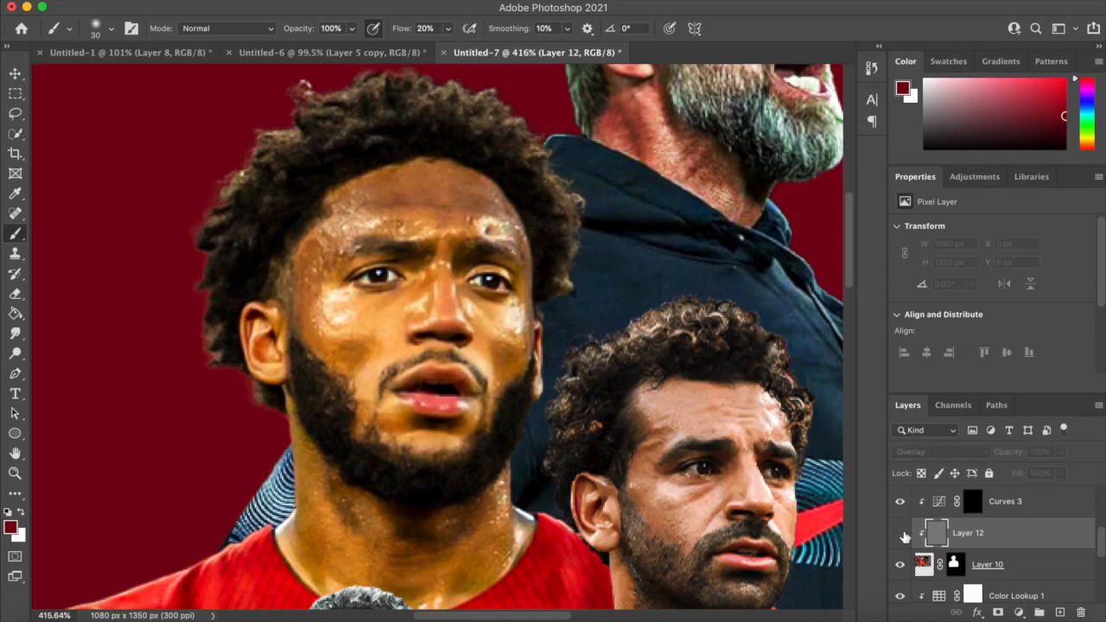
click(900, 533)
Paint white highlights on the player's face into the brightening Curves mask at 20% flow with brush sizes 9 and 25.
click(1005, 501)
click(972, 501)
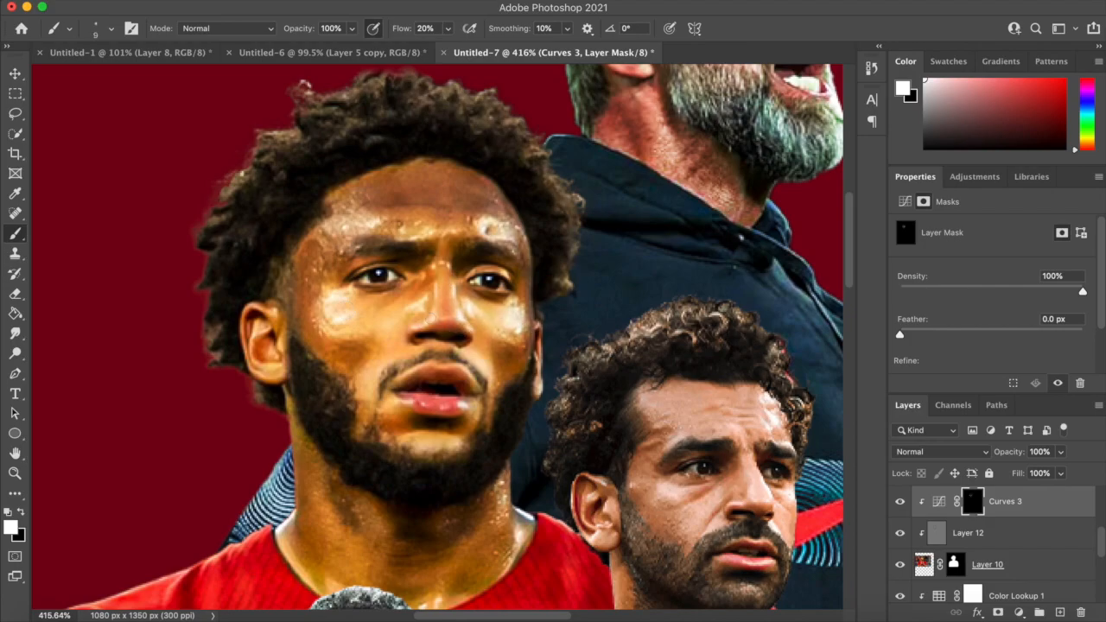
scroll(489, 279, down, 8)
scroll(504, 280, up, 8)
key(bracketright)
key(bracketright)
key(bracketright)
key(bracketright)
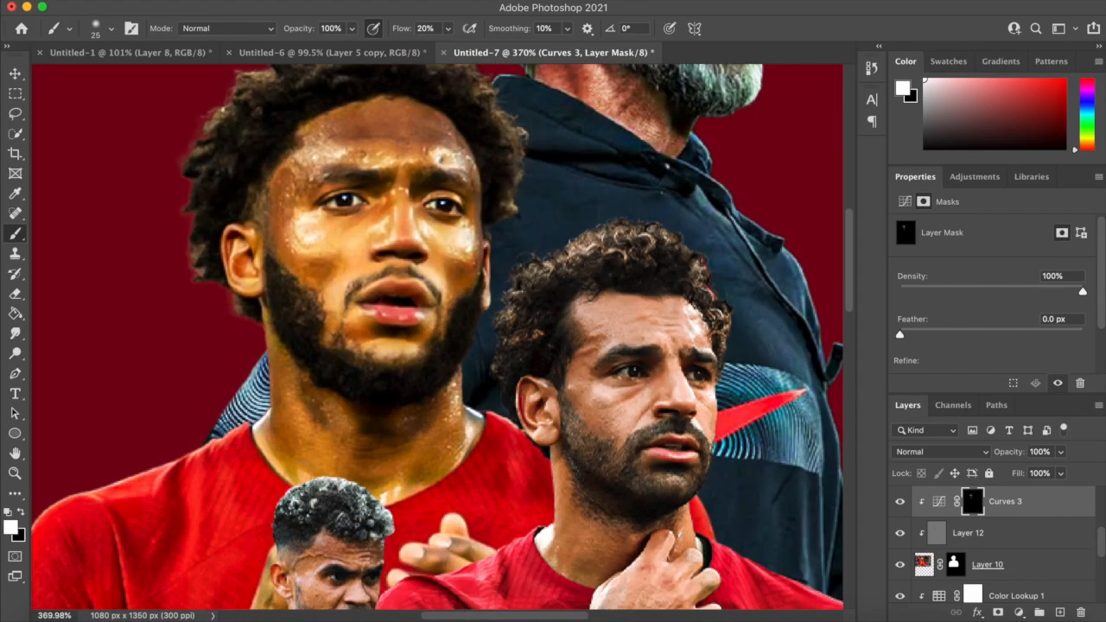
scroll(421, 462, down, 8)
scroll(421, 462, up, 7)
scroll(421, 460, up, 3)
Add a second Curves adjustment clipped above the first, darken its curve and invert its mask to black.
click(1019, 613)
click(1019, 395)
alt+click(965, 516)
drag(1043, 303, 1043, 315)
key(super+i)
Paint shadows on the player's beard, jaw and neck into the darkening Curves mask with brush sizes 30 and 15.
scroll(426, 336, up, 2)
mouse_move(350, 400)
mouse_down()
mouse_move(378, 274)
mouse_move(401, 248)
mouse_move(358, 299)
mouse_move(386, 452)
mouse_up()
scroll(407, 484, down, 3)
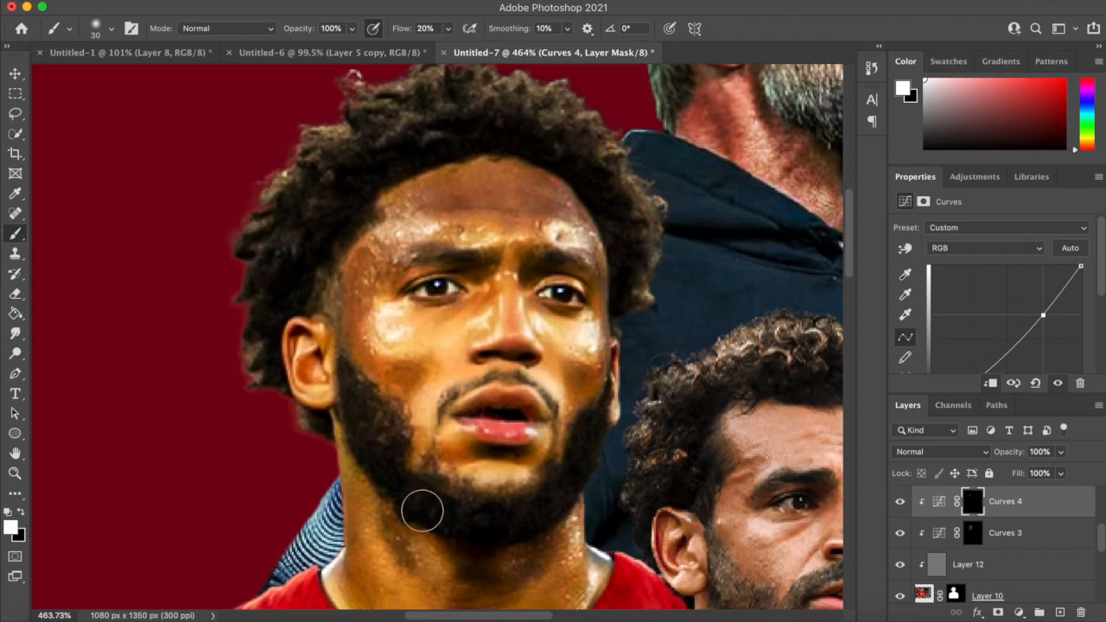
scroll(402, 484, down, 2)
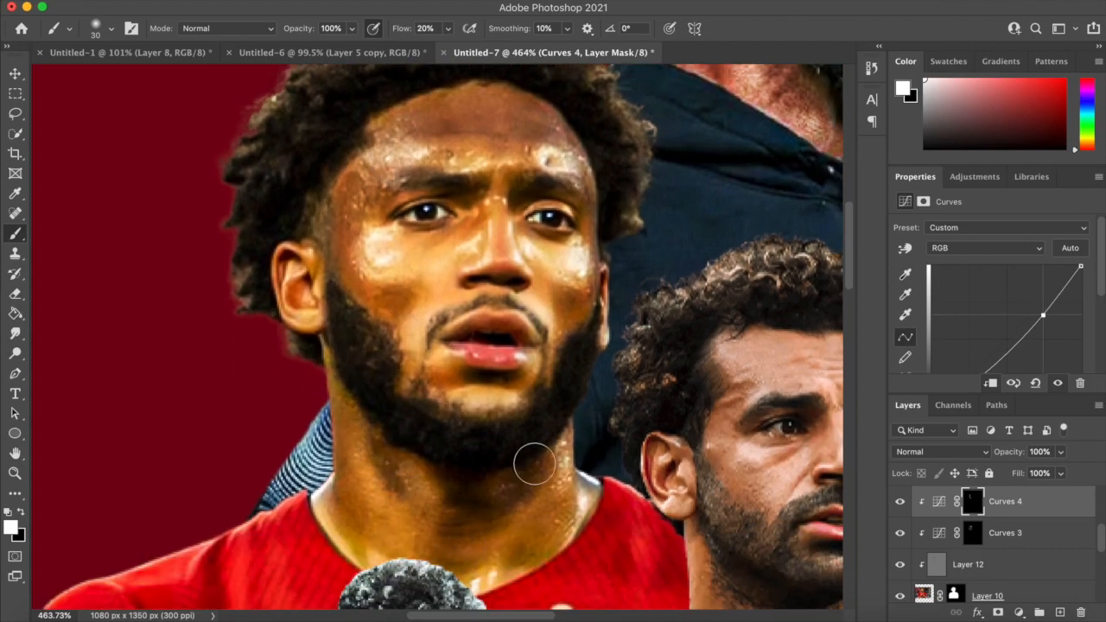
scroll(486, 461, up, 3)
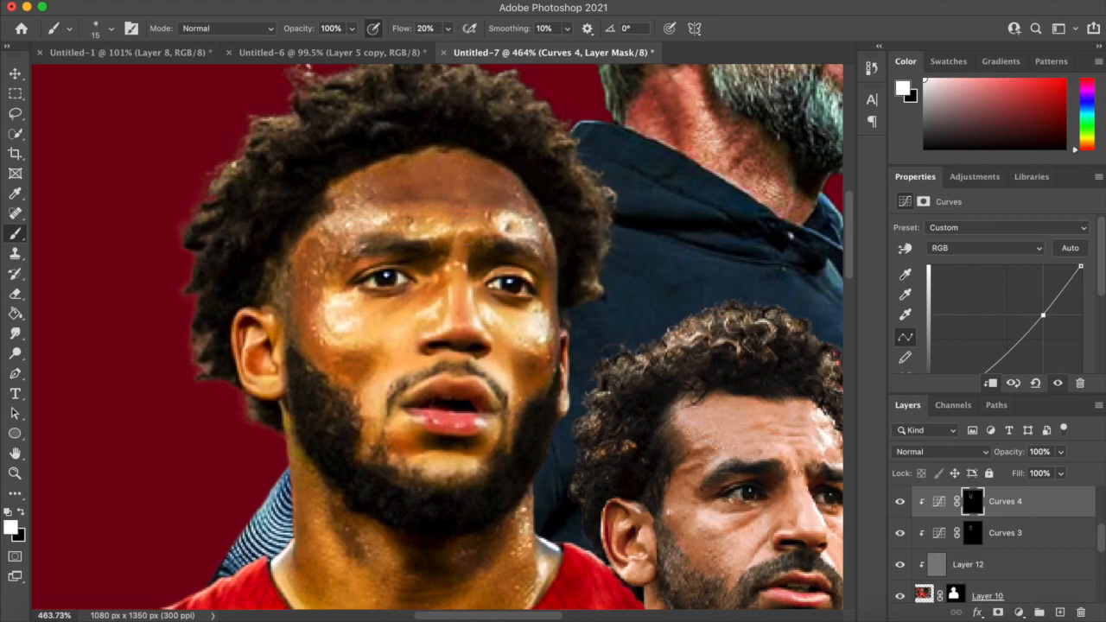
key(bracketright)
key(bracketright)
key(bracketright)
Paint finer shadows around the player's eyes and nose into the darkening Curves mask with brush sizes 10 and 20.
scroll(479, 346, down, 10)
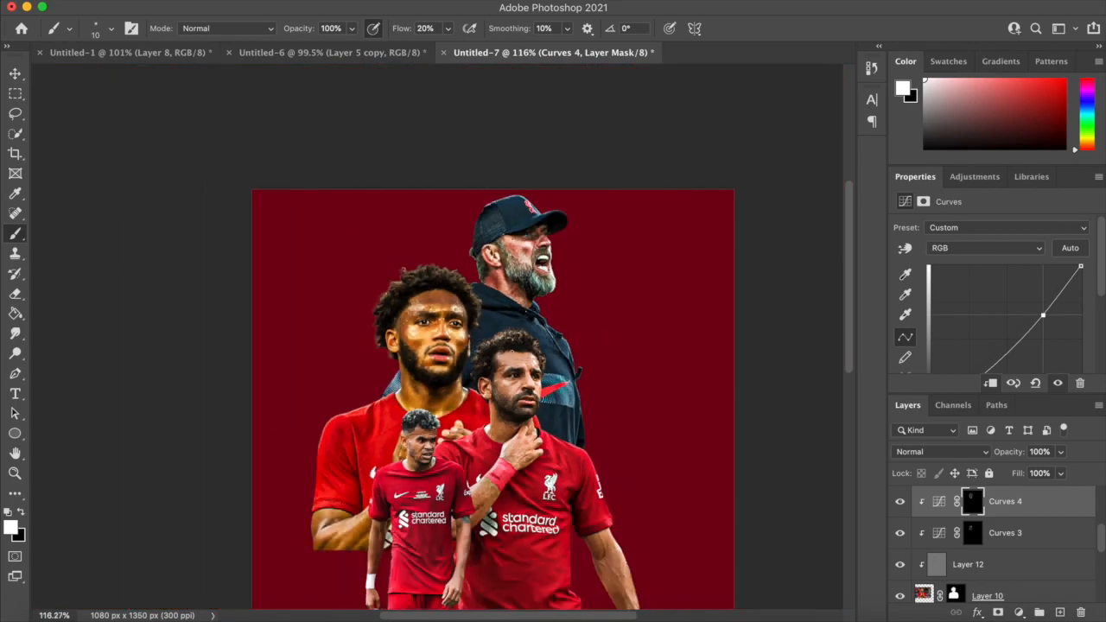
scroll(432, 354, up, 7)
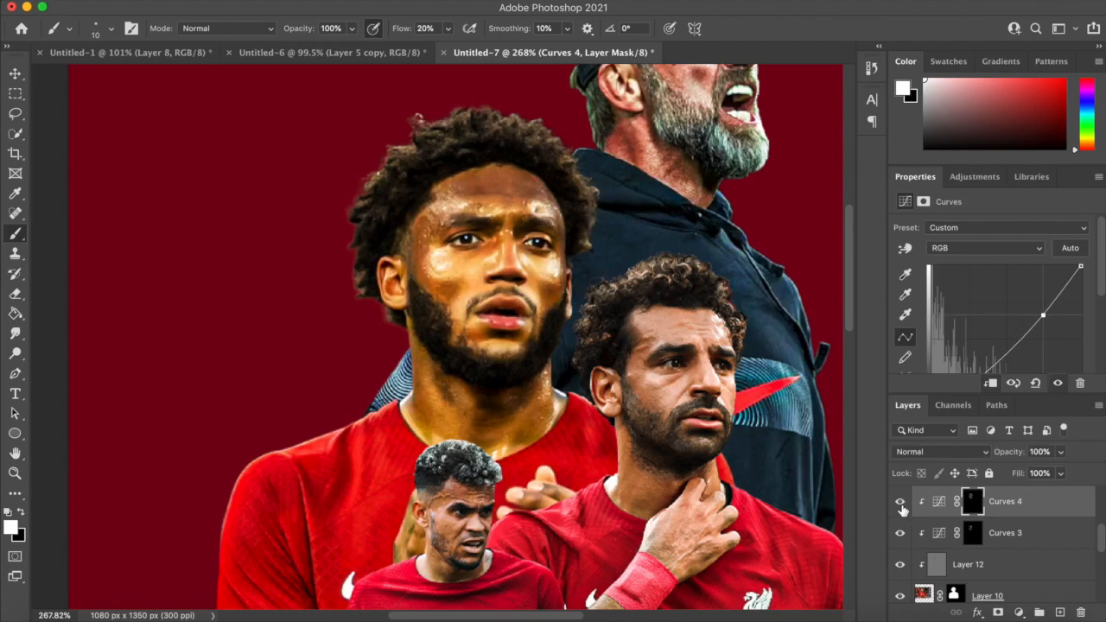
scroll(486, 245, up, 4)
key(bracketright)
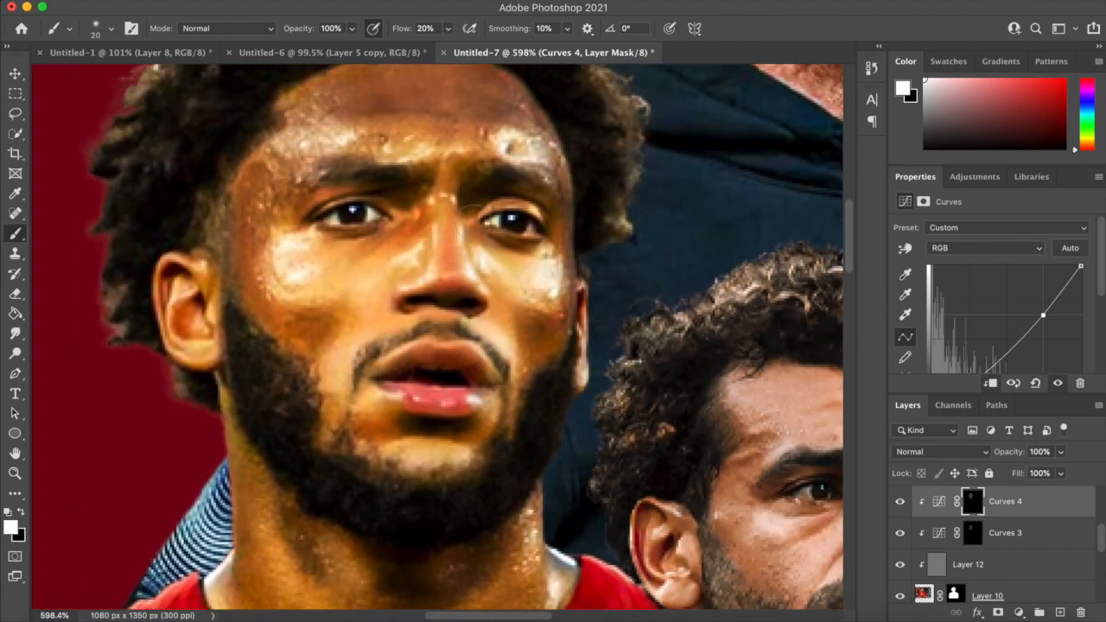
Paint shadows along the lower edge of the player's forearm into the darkening Curves mask with a size 20 brush.
scroll(408, 176, down, 8)
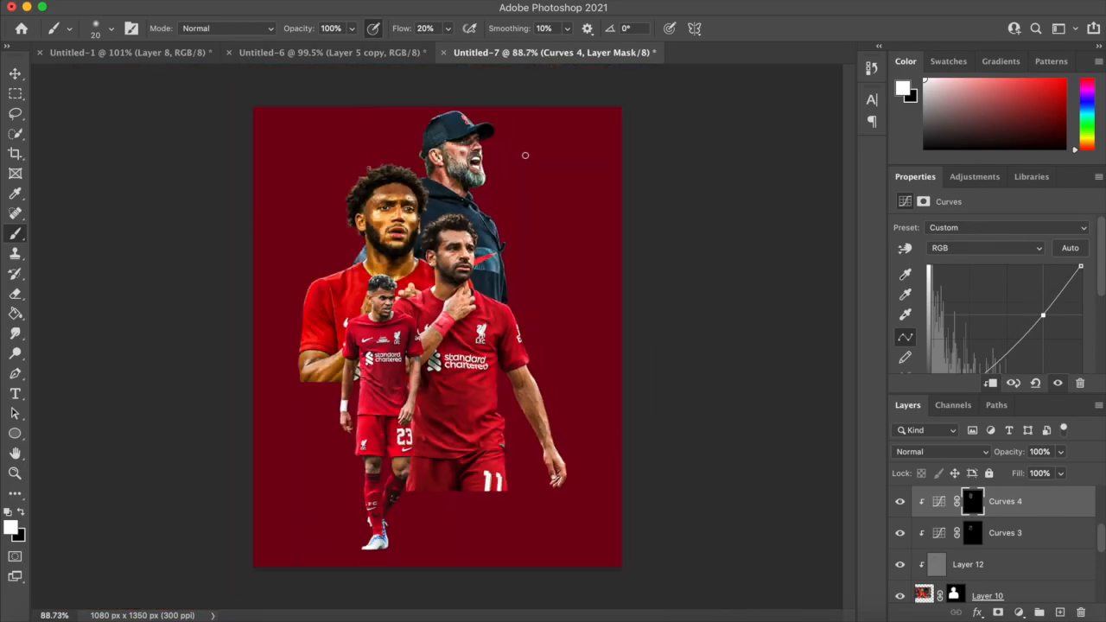
scroll(524, 155, up, 2)
scroll(440, 331, up, 3)
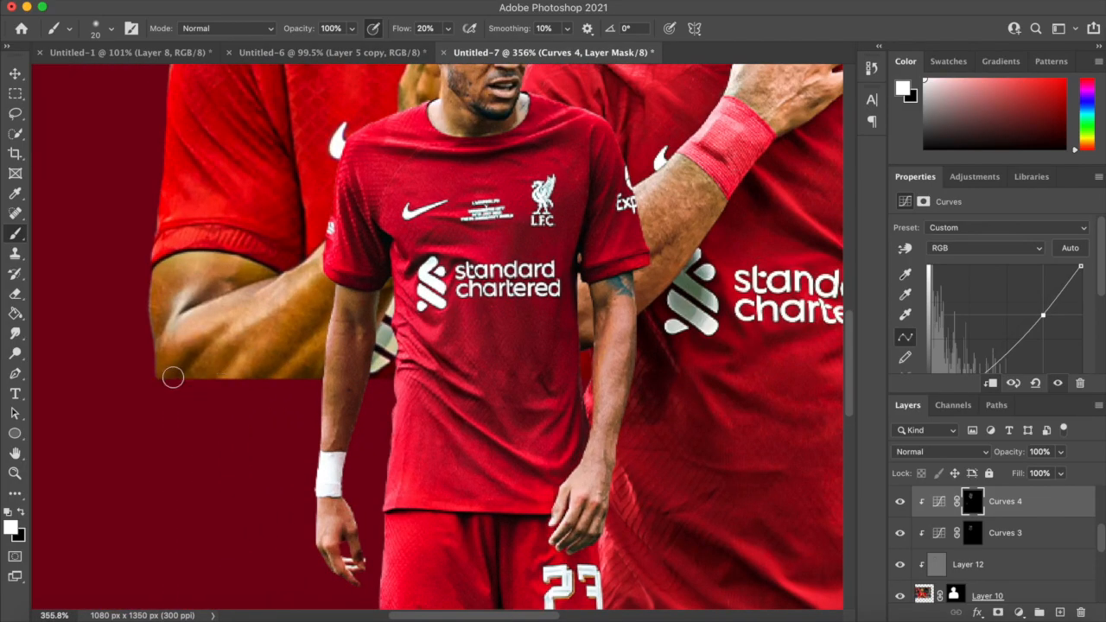
scroll(307, 299, down, 5)
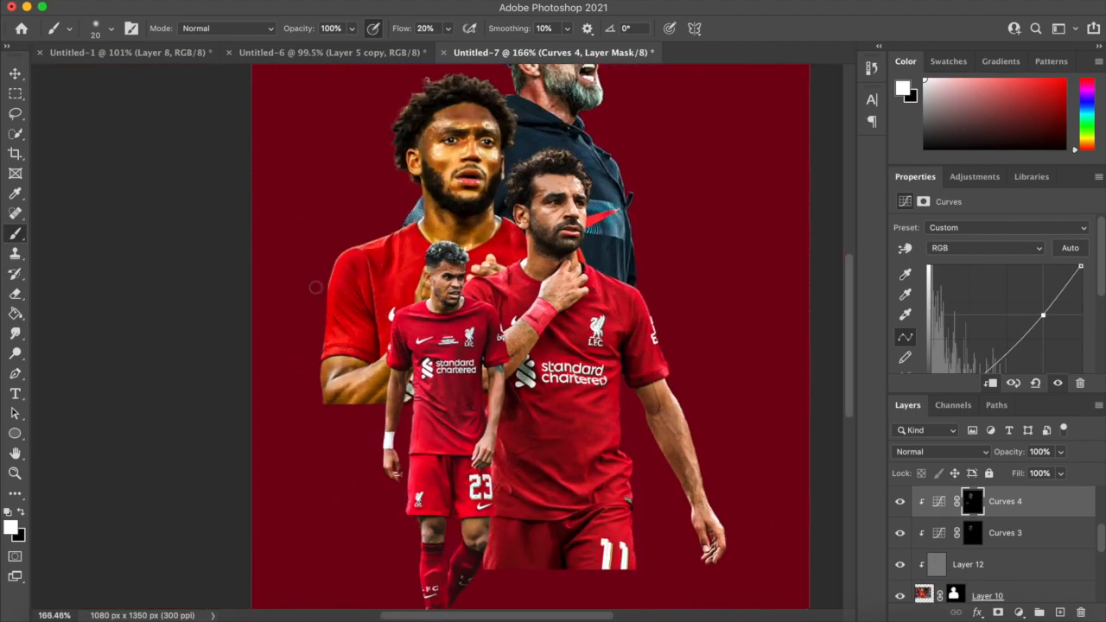
Add a Color Lookup adjustment using the 3Strip.look 3D LUT, clipped above the back player's darkening Curves layer.
scroll(901, 532, up, 1)
click(1019, 612)
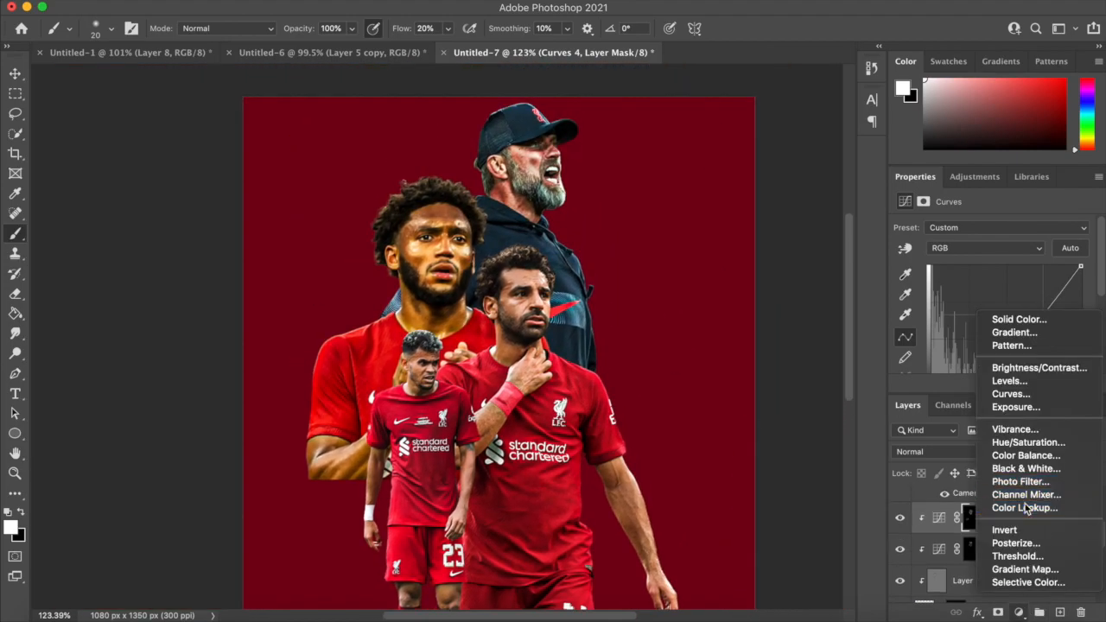
click(1015, 505)
click(987, 229)
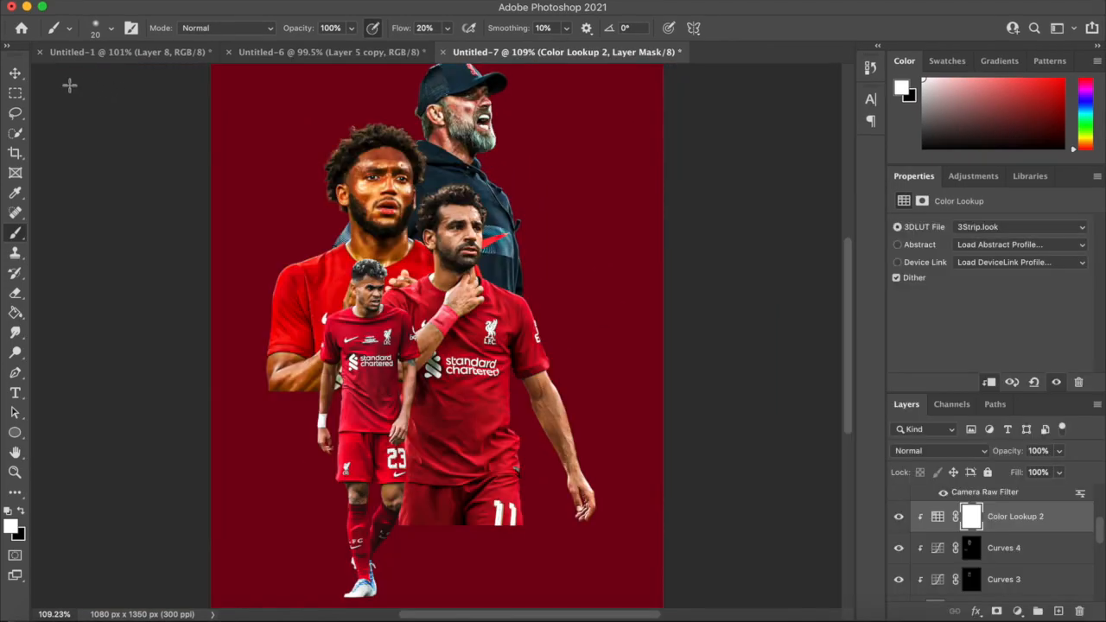
Select the Mohamed Salah layer and add a new empty layer clipped to it.
click(17, 75)
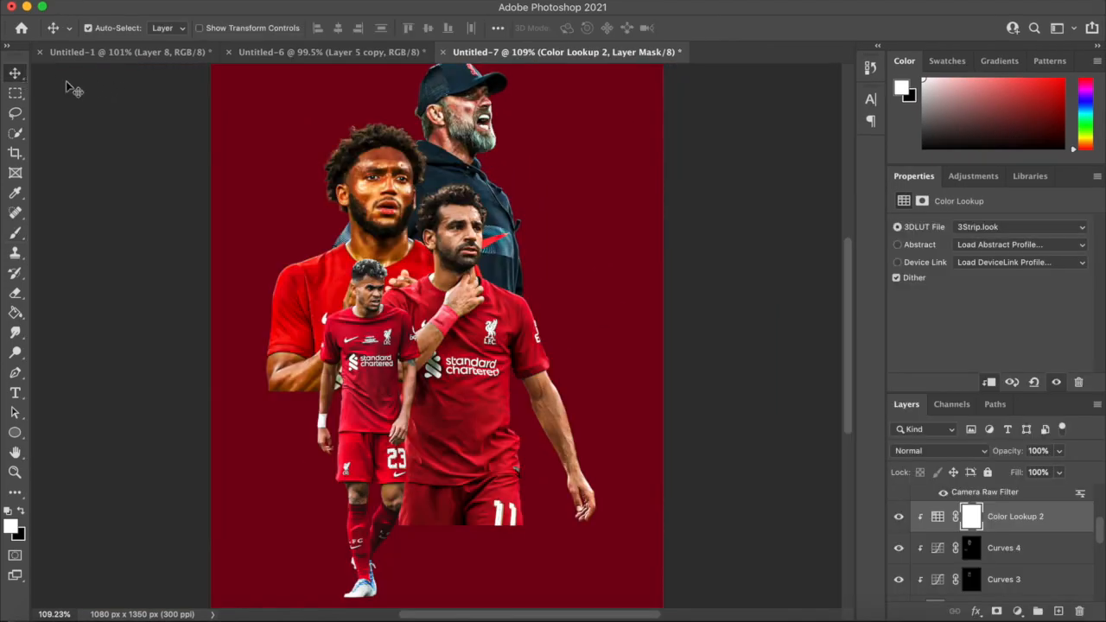
click(444, 222)
scroll(424, 327, up, 3)
click(1038, 611)
key(super+alt+g)
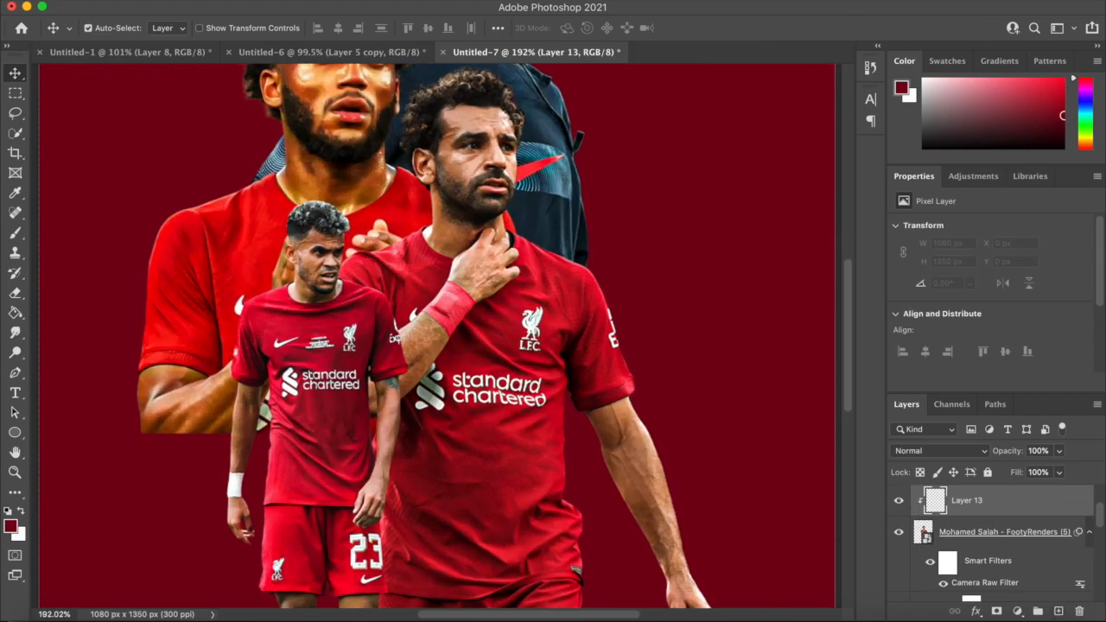
Fill the clipped layer above Salah with 50% Gray and set its blending mode to Overlay.
click(156, 0)
click(278, 235)
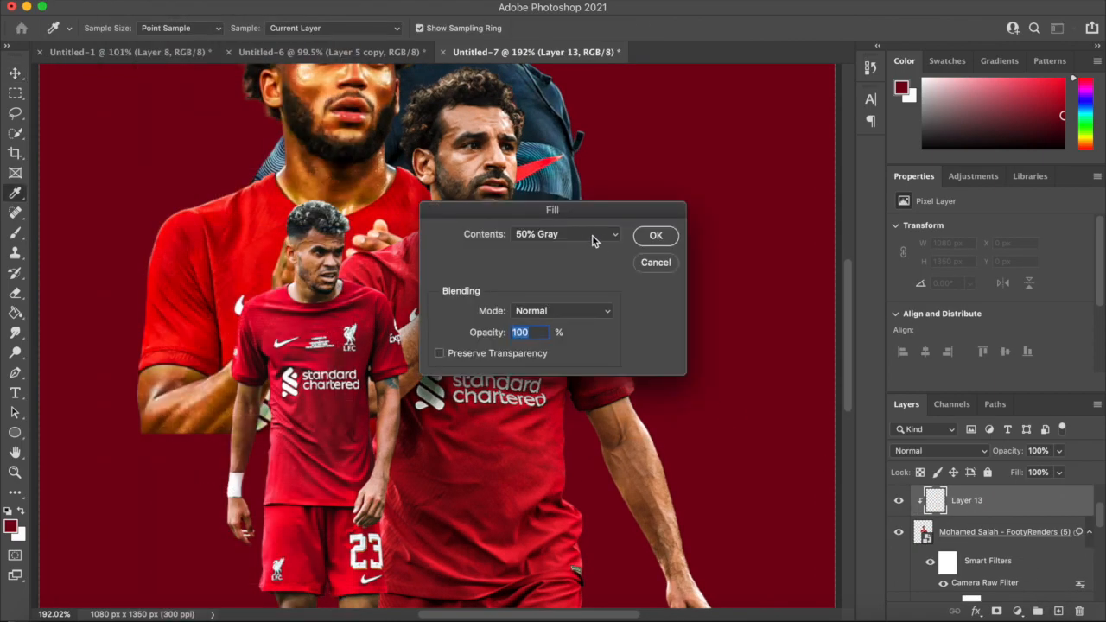
click(651, 234)
click(940, 451)
click(912, 523)
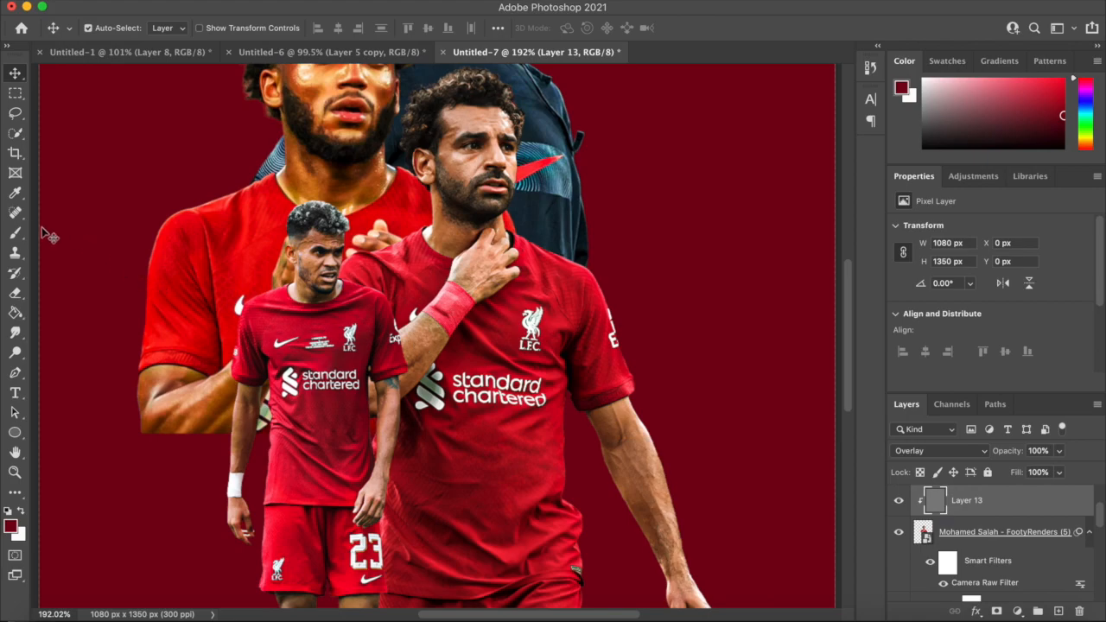
Burn the shadows on Salah's neck and under his jaw on the gray layer with brush sizes 35 and 25.
click(15, 352)
click(52, 366)
scroll(459, 361, up, 5)
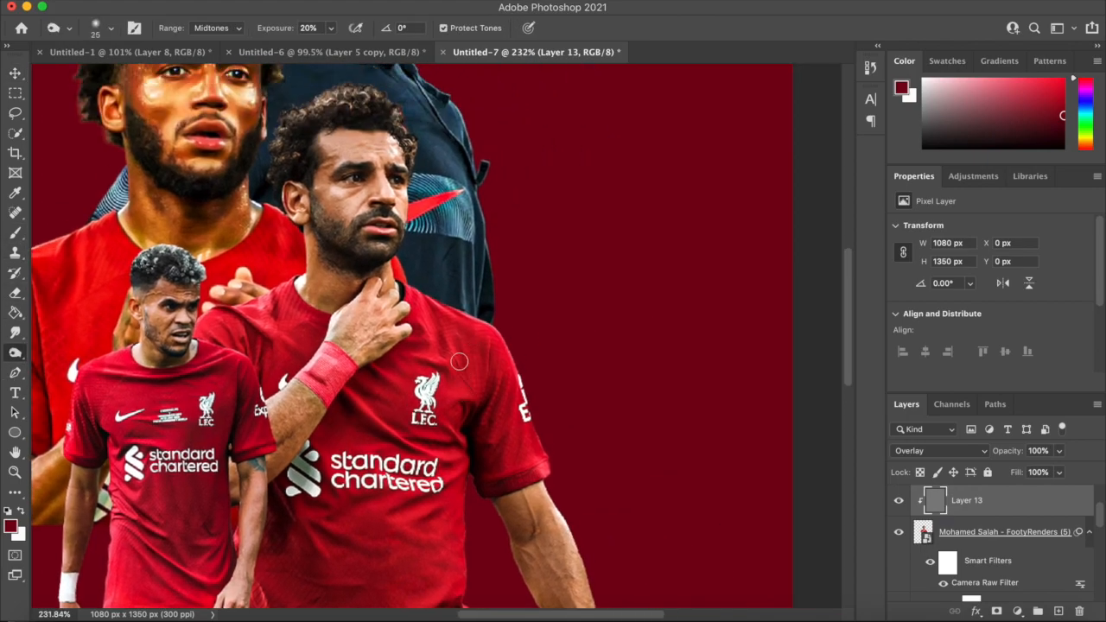
key(bracketright)
scroll(444, 346, up, 2)
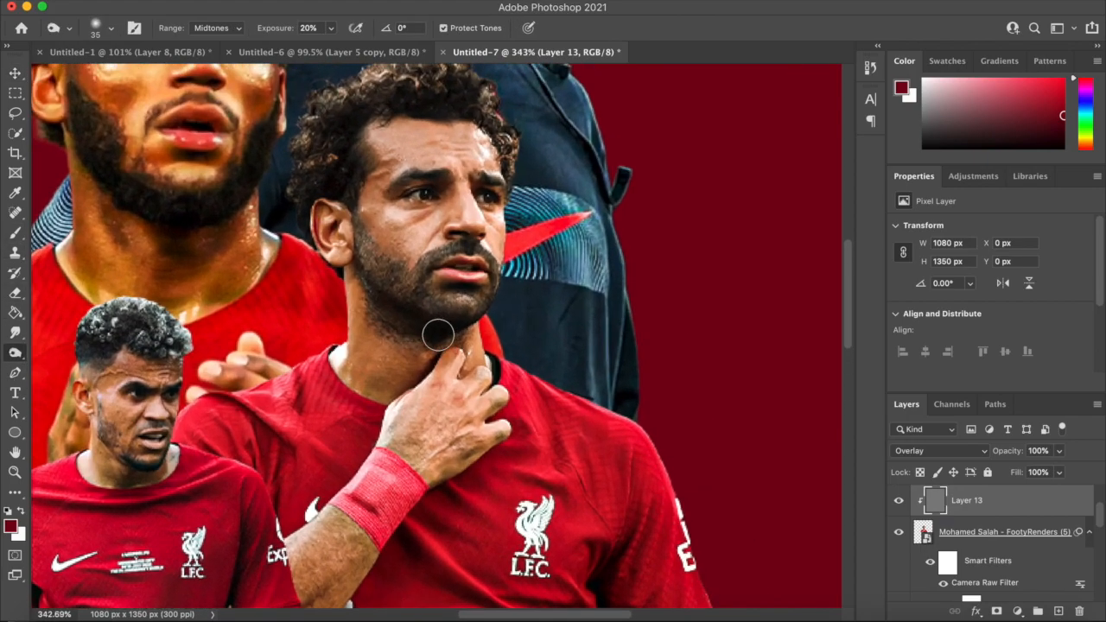
drag(420, 364, 398, 385)
key(bracketleft)
key(bracketleft)
mouse_move(379, 346)
mouse_down()
mouse_move(357, 384)
mouse_move(343, 367)
mouse_up()
drag(479, 334, 470, 328)
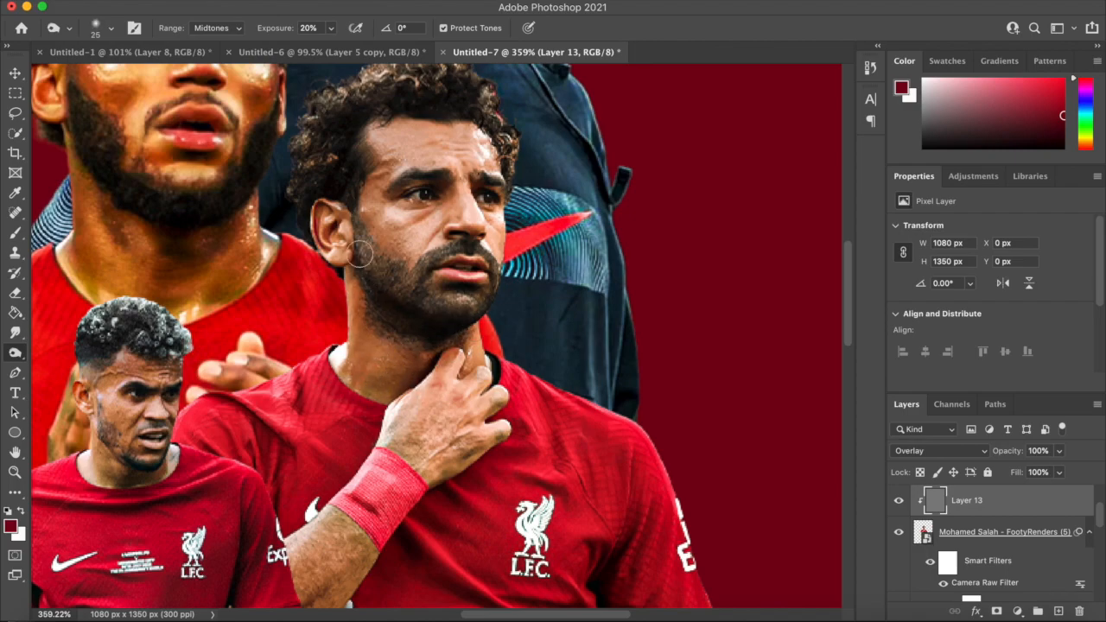
Burn the darker areas around Salah's eyes, cheek and forehead on the gray layer with a size 15 brush.
scroll(389, 311, up, 2)
key(bracketleft)
key(bracketleft)
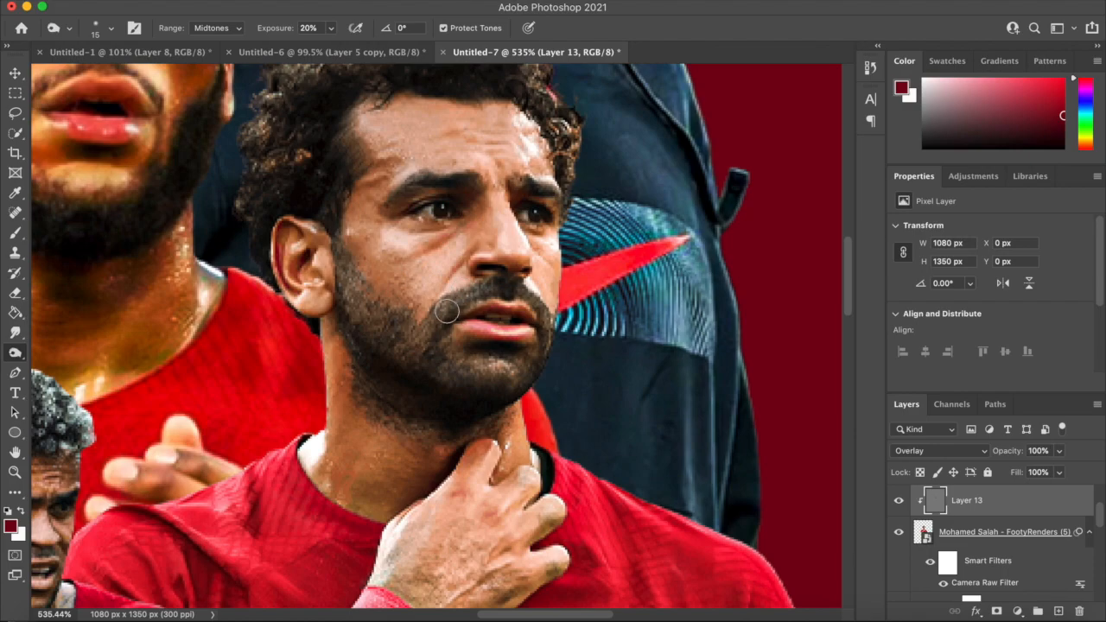
mouse_move(445, 218)
mouse_down()
mouse_move(395, 215)
mouse_move(368, 280)
mouse_up()
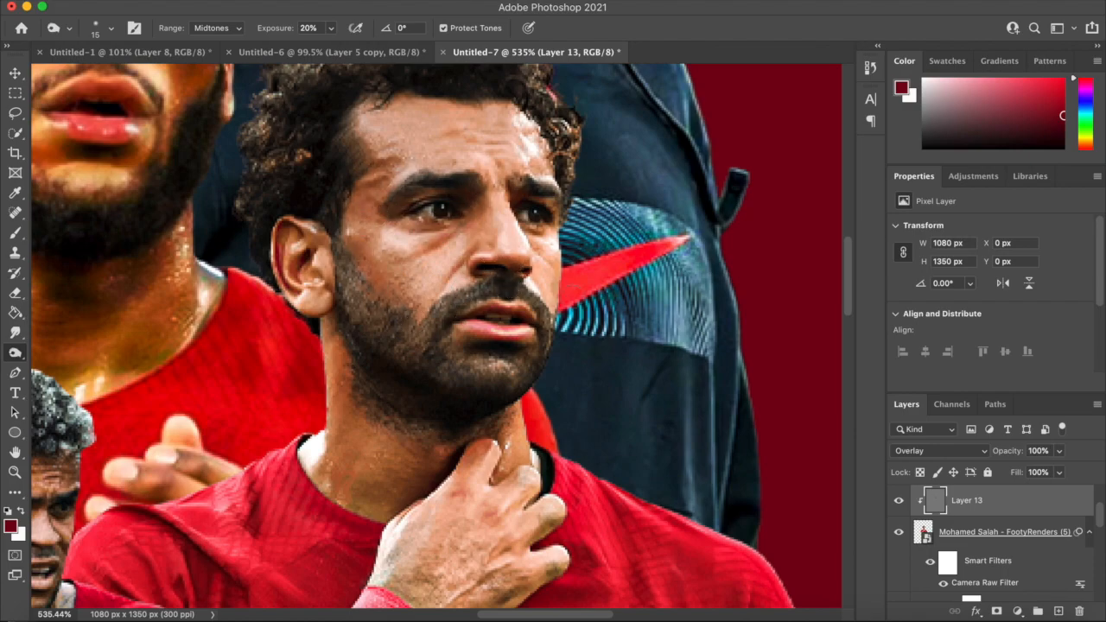
mouse_move(556, 198)
mouse_down()
mouse_move(529, 193)
mouse_move(556, 197)
mouse_up()
mouse_move(348, 120)
mouse_down()
mouse_move(410, 102)
mouse_move(543, 110)
mouse_up()
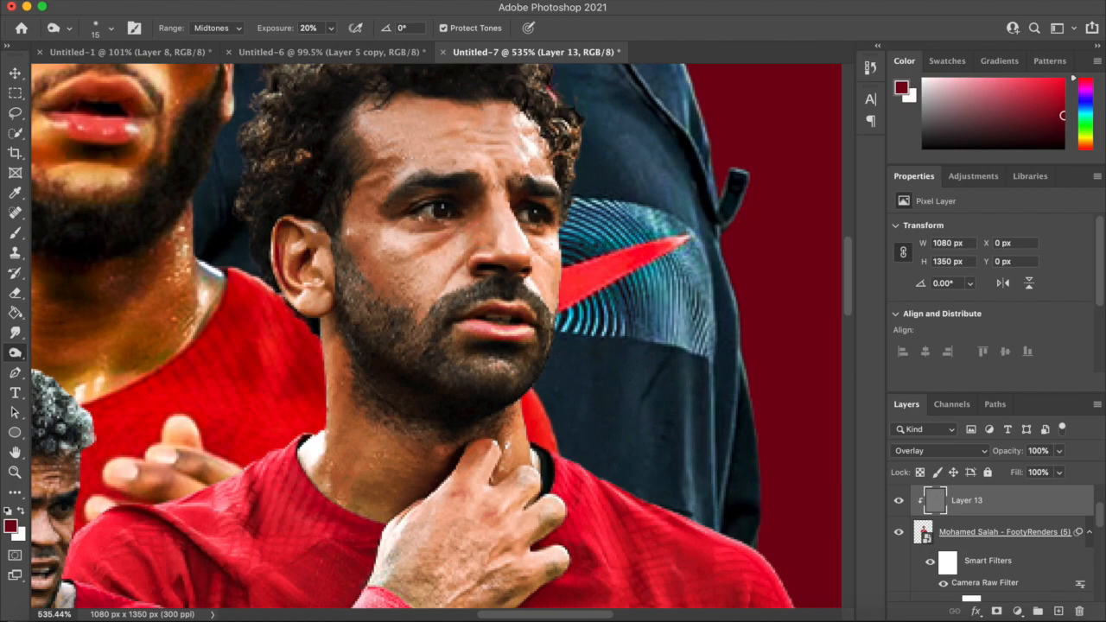
Burn finer shadows around Salah's nose and eyebrow on the gray layer with a size 8 brush.
scroll(449, 373, down, 3)
scroll(449, 373, up, 3)
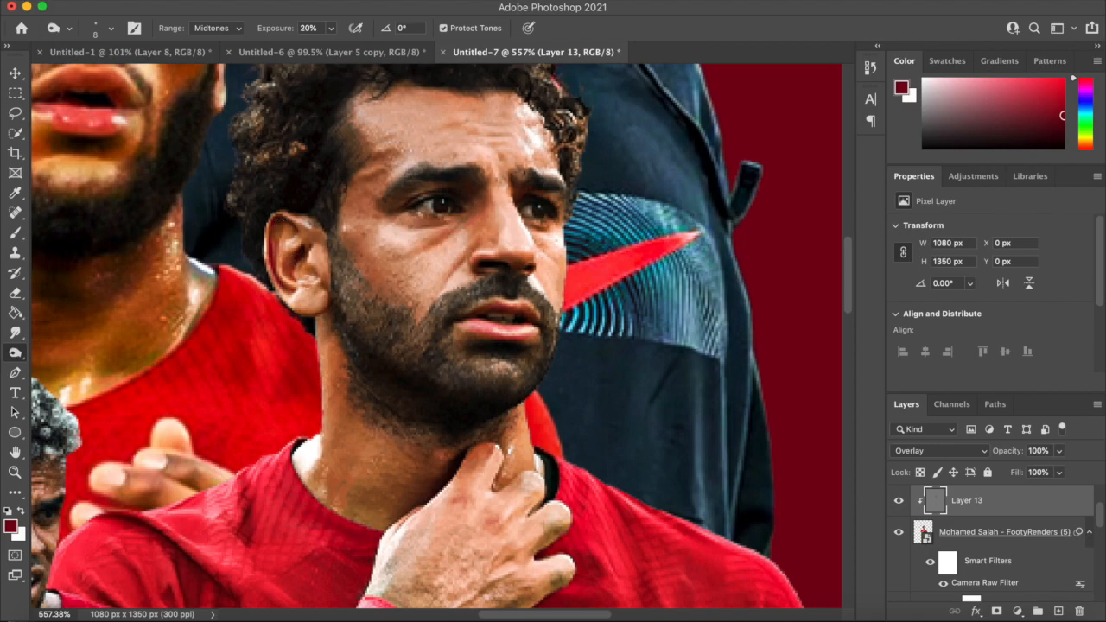
key(bracketright)
key(bracketright)
scroll(402, 425, up, 2)
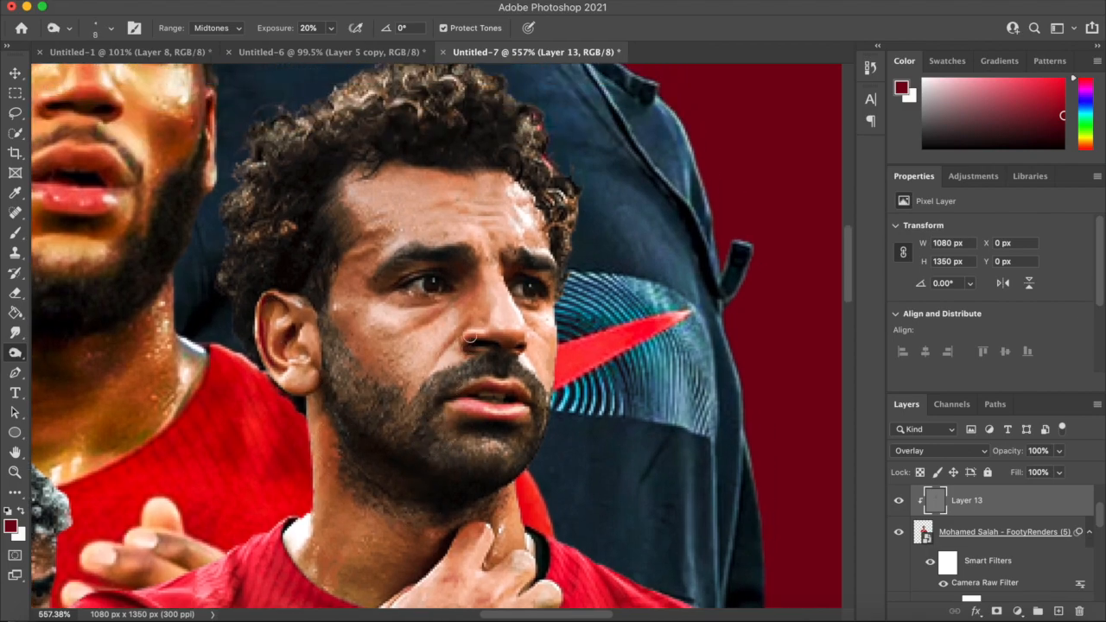
drag(396, 256, 411, 270)
Burn the shadows in Salah's hair and along his hairline on the gray layer with a size 30 brush.
key(bracketright)
key(bracketright)
key(bracketright)
key(bracketright)
key(bracketright)
key(bracketright)
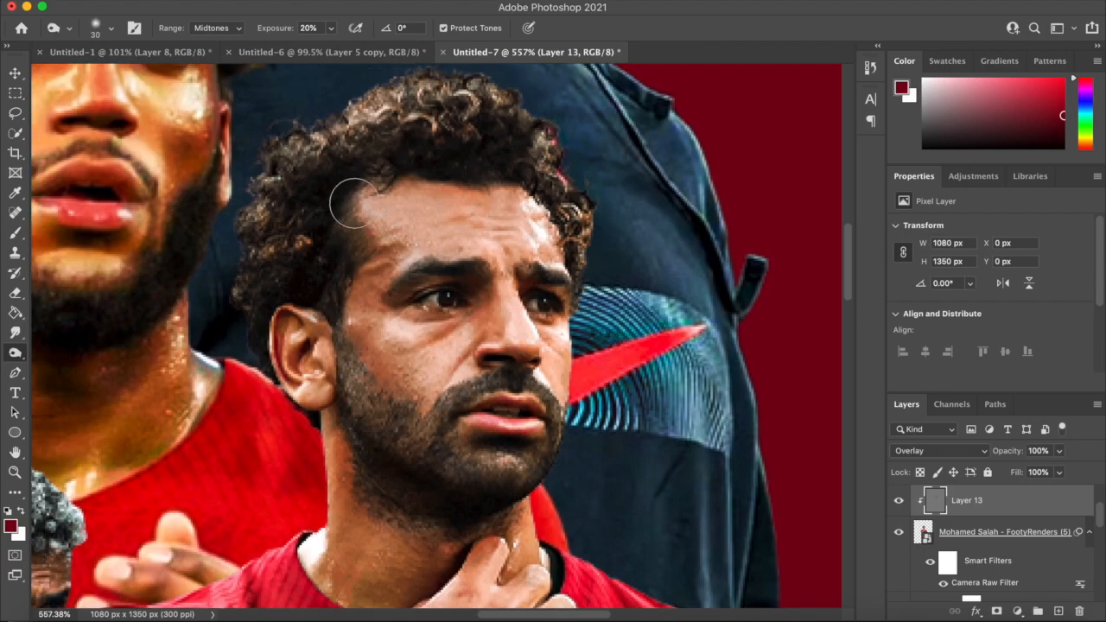
scroll(363, 275, down, 4)
scroll(402, 398, up, 4)
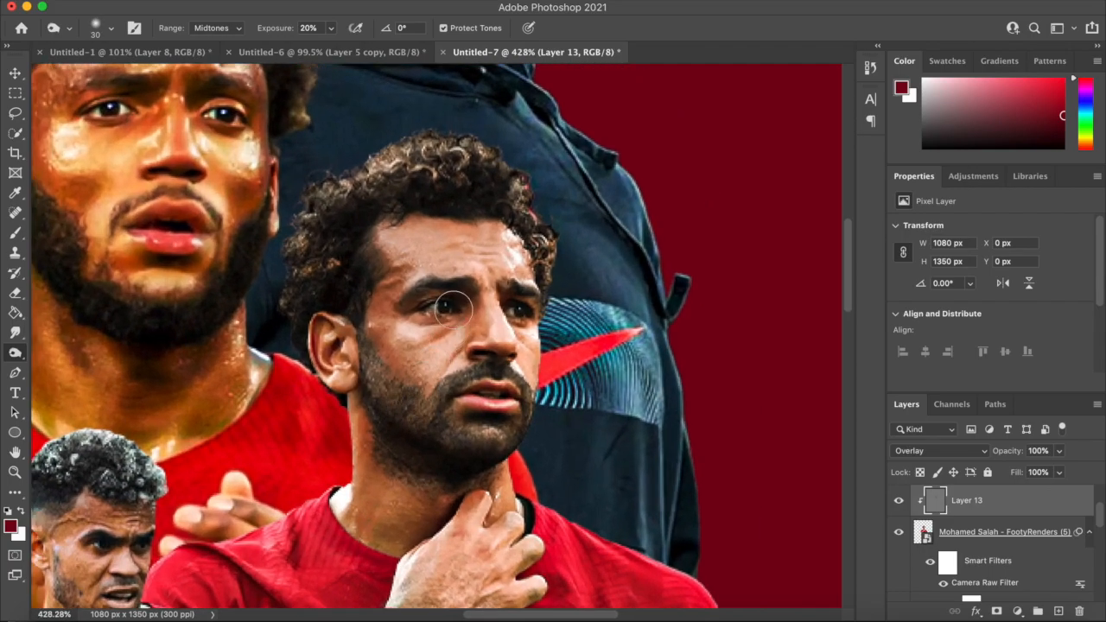
Switch to the Dodge tool and lighten the highlights on Salah's face and neck with a size 15 brush at 20% exposure.
right_click(16, 353)
click(69, 351)
scroll(433, 335, up, 3)
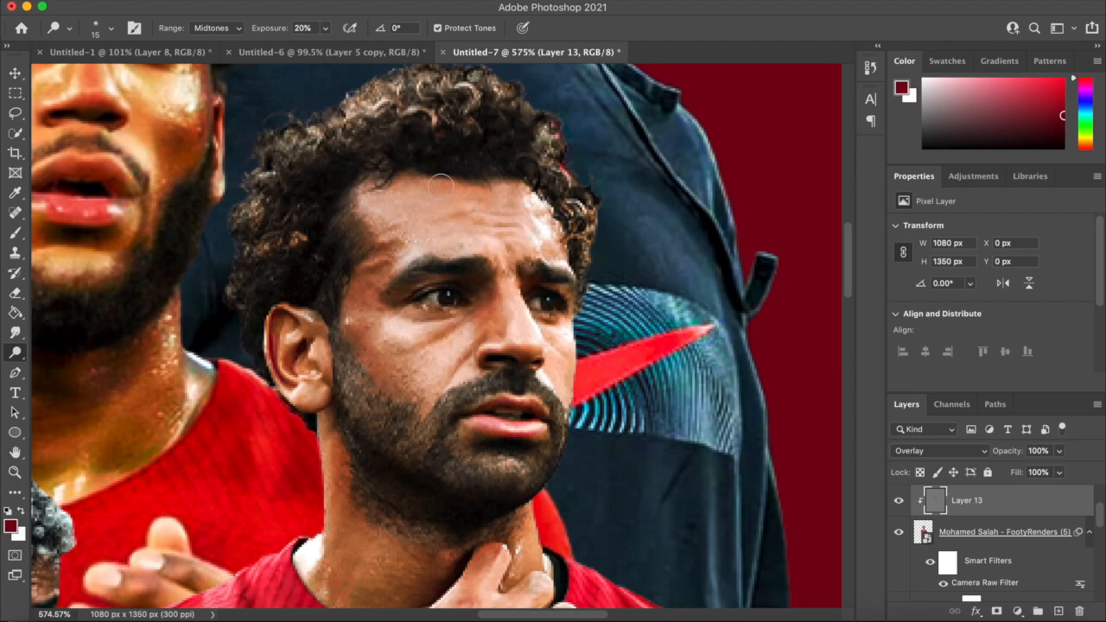
scroll(433, 293, down, 6)
scroll(432, 424, up, 7)
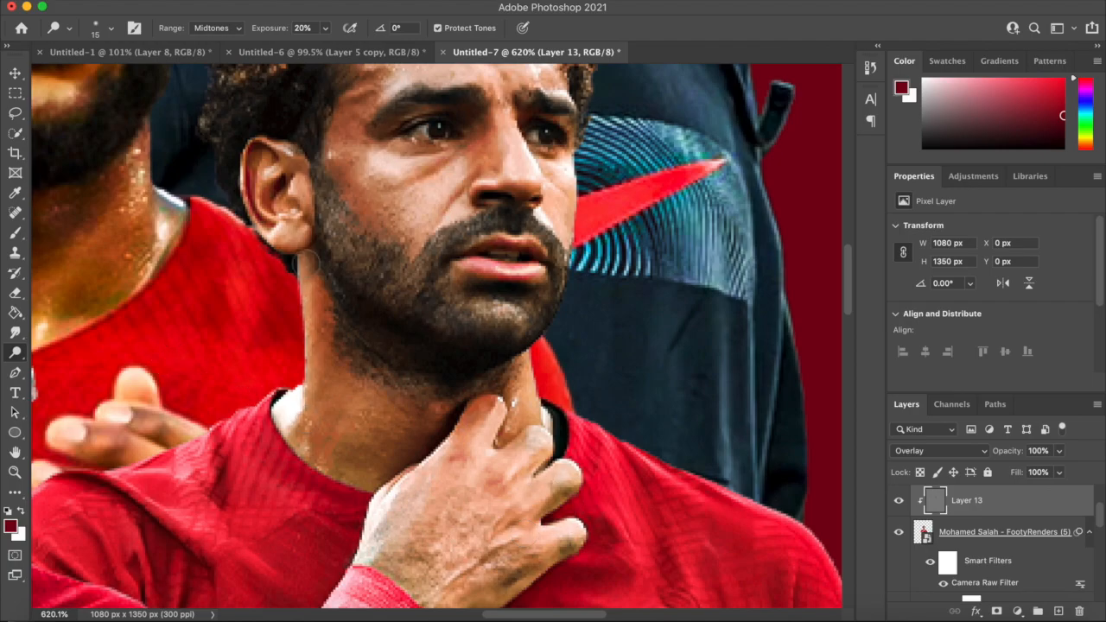
scroll(291, 392, down, 7)
scroll(406, 303, up, 7)
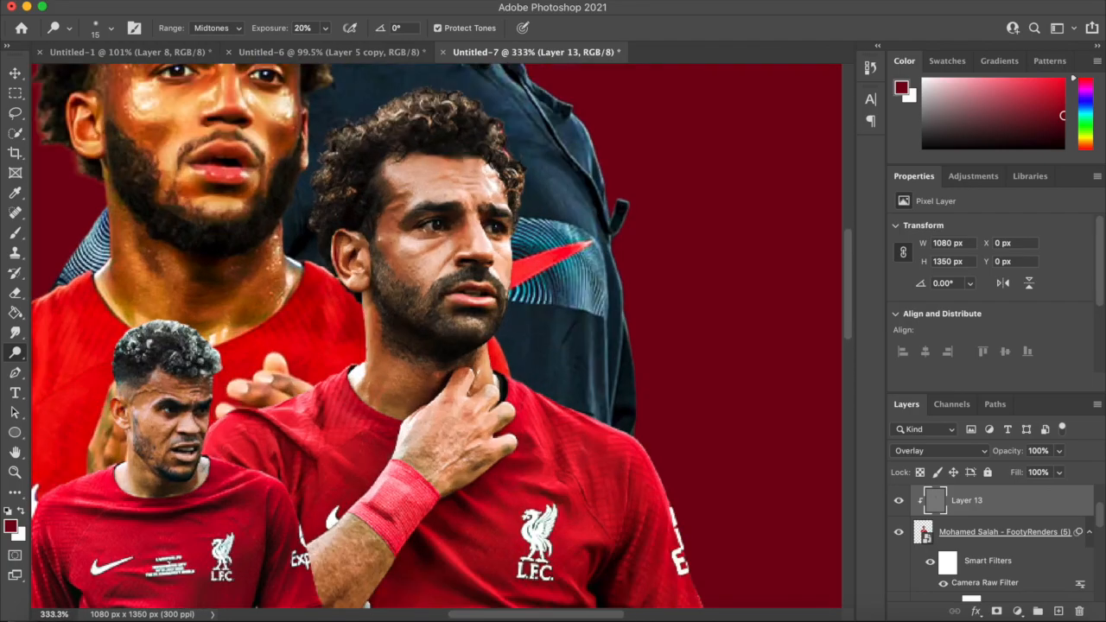
Dodge finer highlights on Salah's ear, under-eye area, brow and eyes with brush sizes 7 and 10.
scroll(304, 309, down, 1)
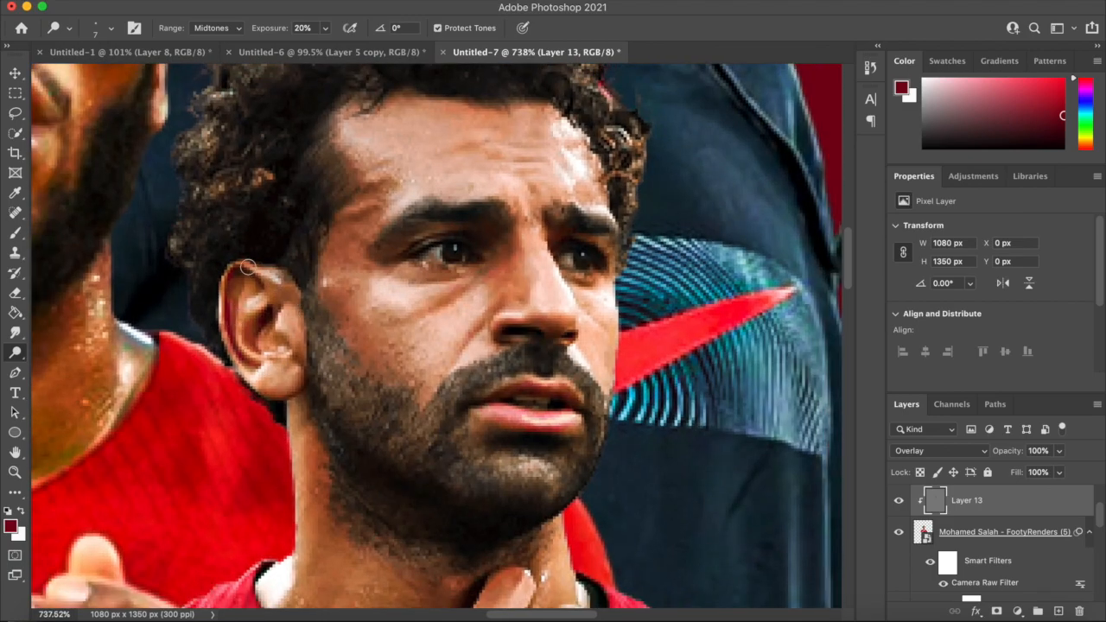
scroll(317, 325, up, 2)
drag(361, 322, 436, 321)
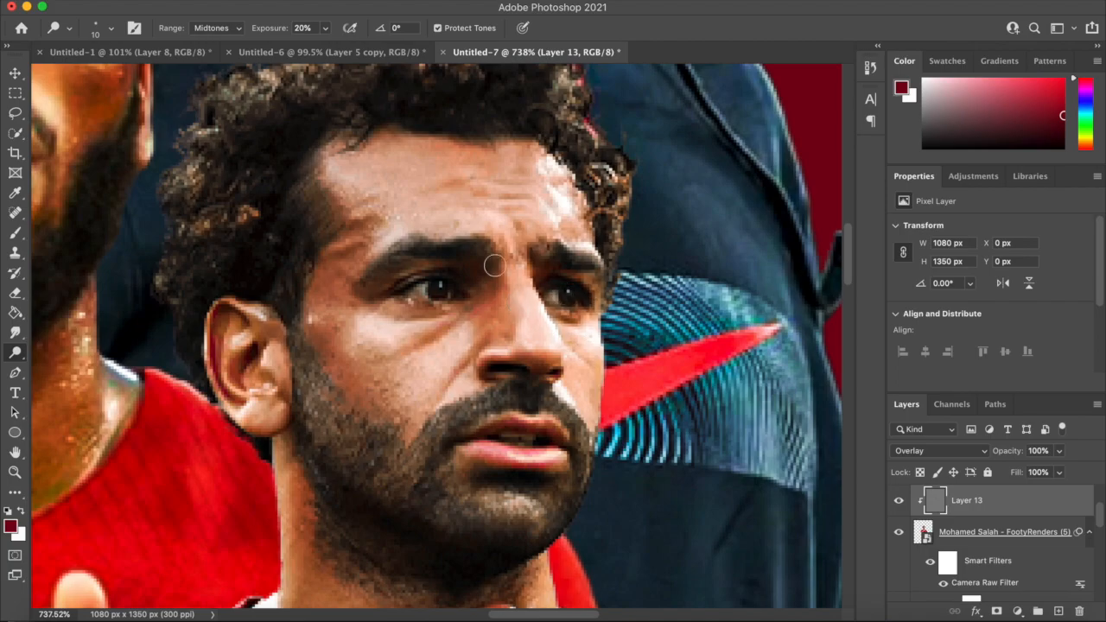
scroll(495, 266, up, 1)
scroll(455, 289, down, 1)
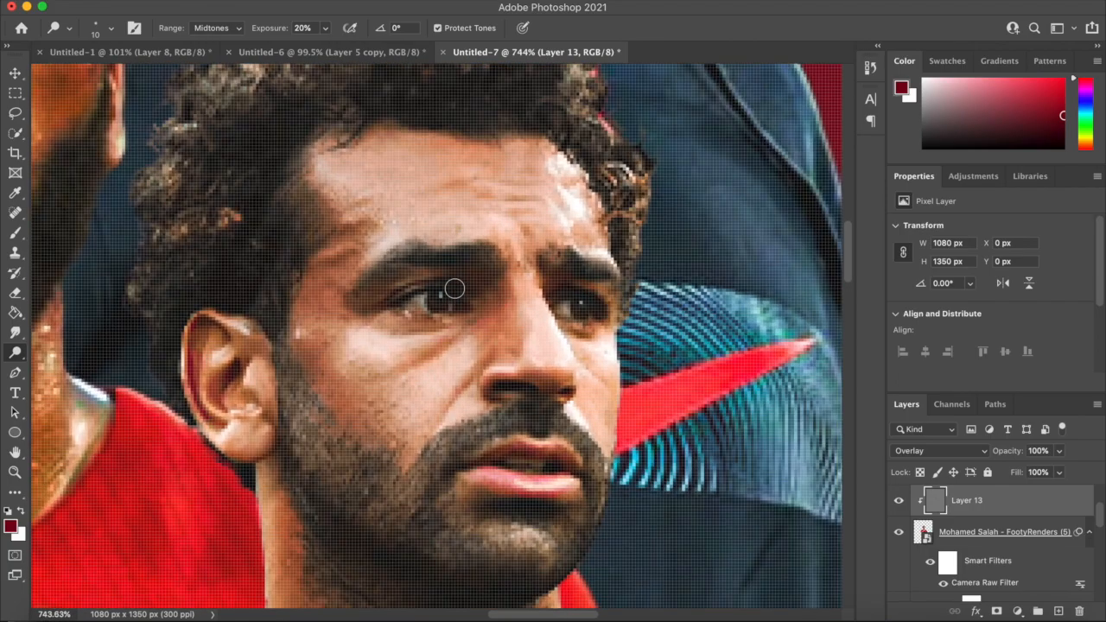
scroll(454, 288, up, 2)
scroll(490, 247, up, 1)
scroll(490, 248, down, 2)
scroll(526, 247, up, 1)
scroll(494, 424, up, 2)
scroll(553, 403, down, 4)
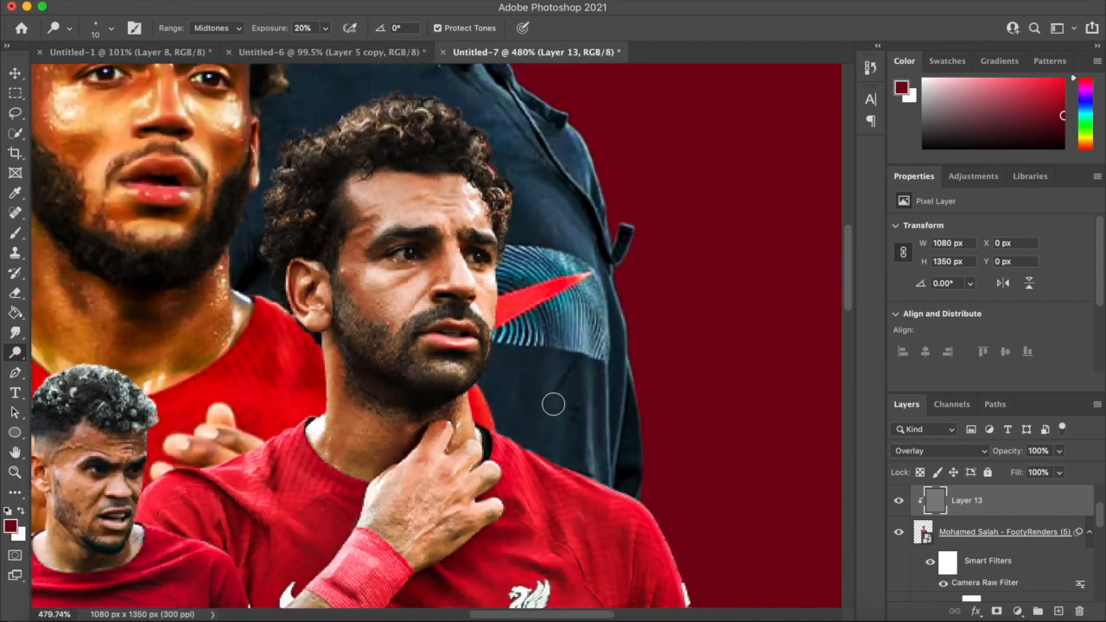
scroll(553, 403, up, 3)
scroll(568, 488, down, 1)
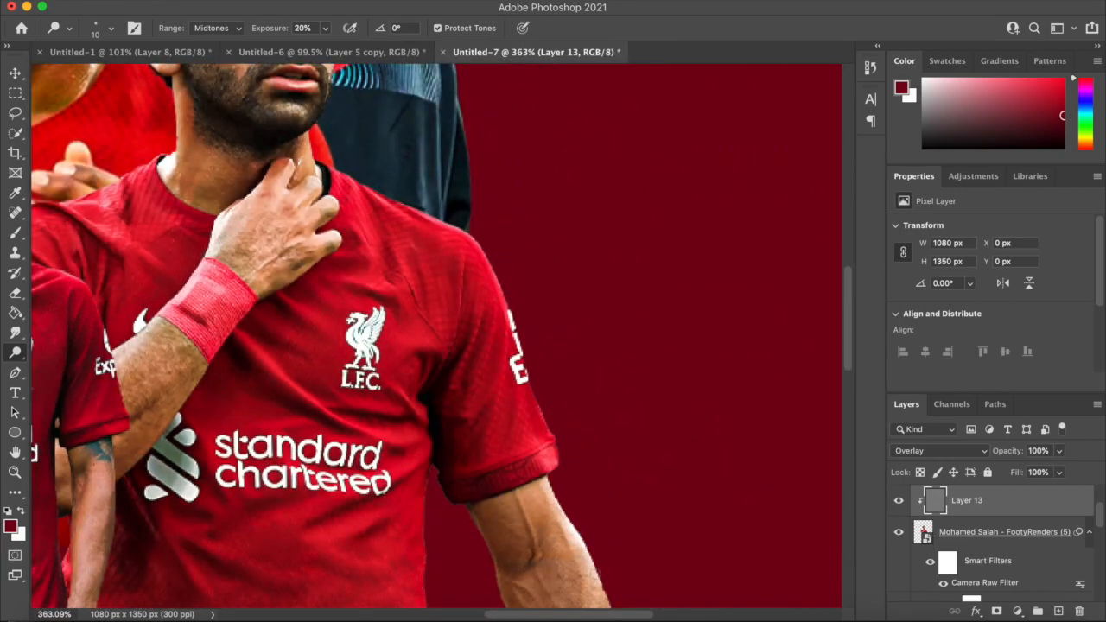
scroll(343, 298, left, 3)
scroll(389, 311, up, 5)
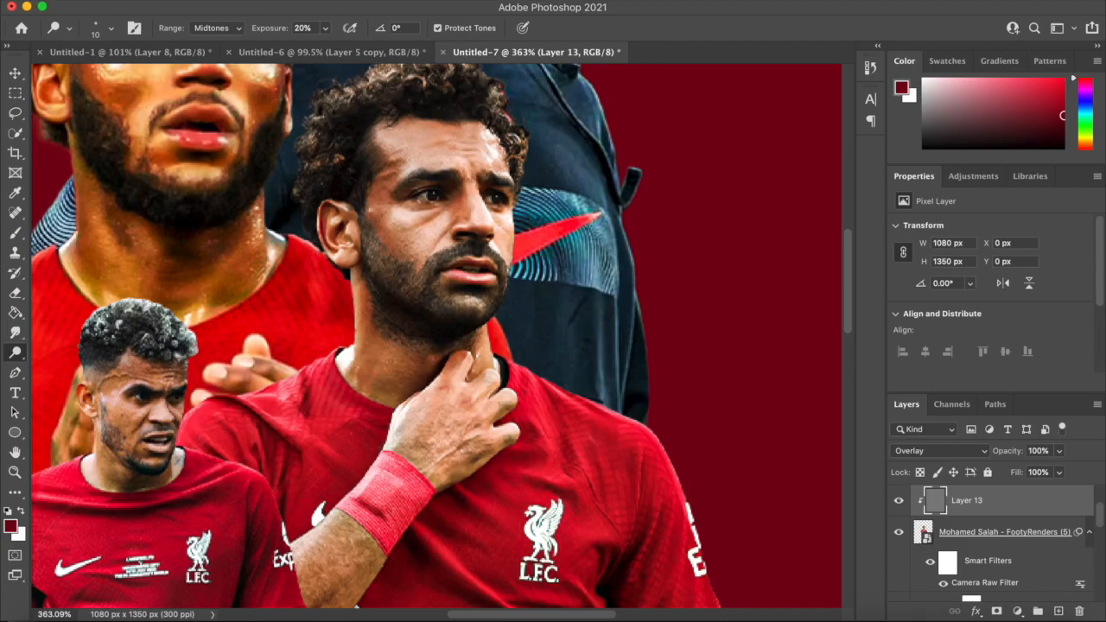
scroll(445, 332, down, 2)
scroll(445, 333, down, 3)
scroll(446, 298, up, 3)
Add a Curves adjustment clipped above Salah's gray layer, brighten its curve and invert its mask to black.
click(1059, 611)
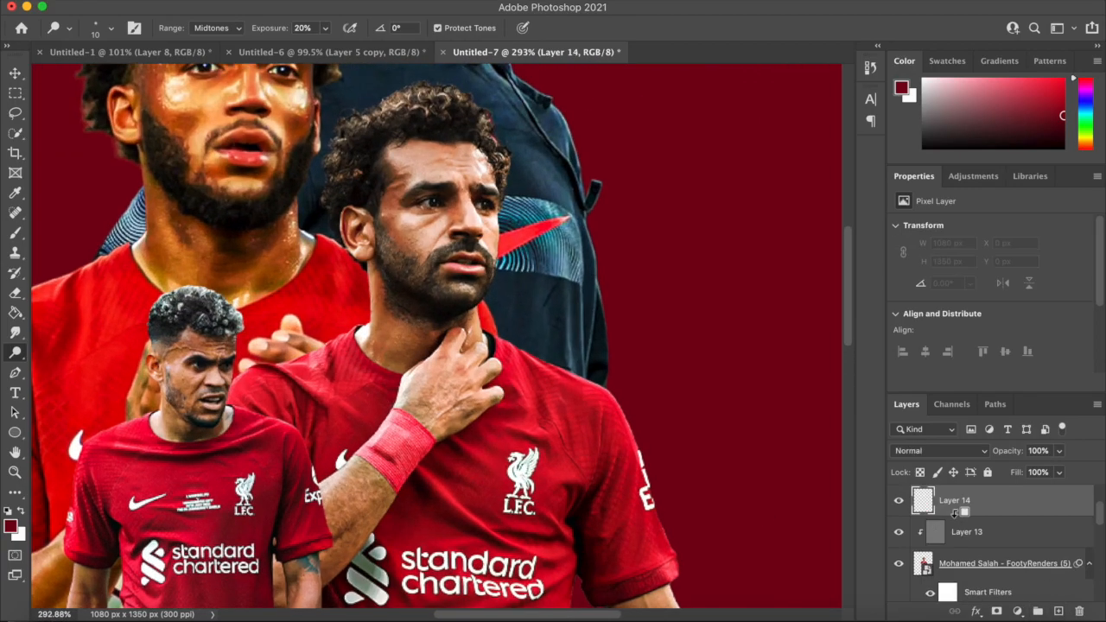
key(BackSpace)
click(1017, 611)
click(1008, 391)
alt+click(994, 516)
drag(1037, 310, 1041, 288)
key(ctrl+i)
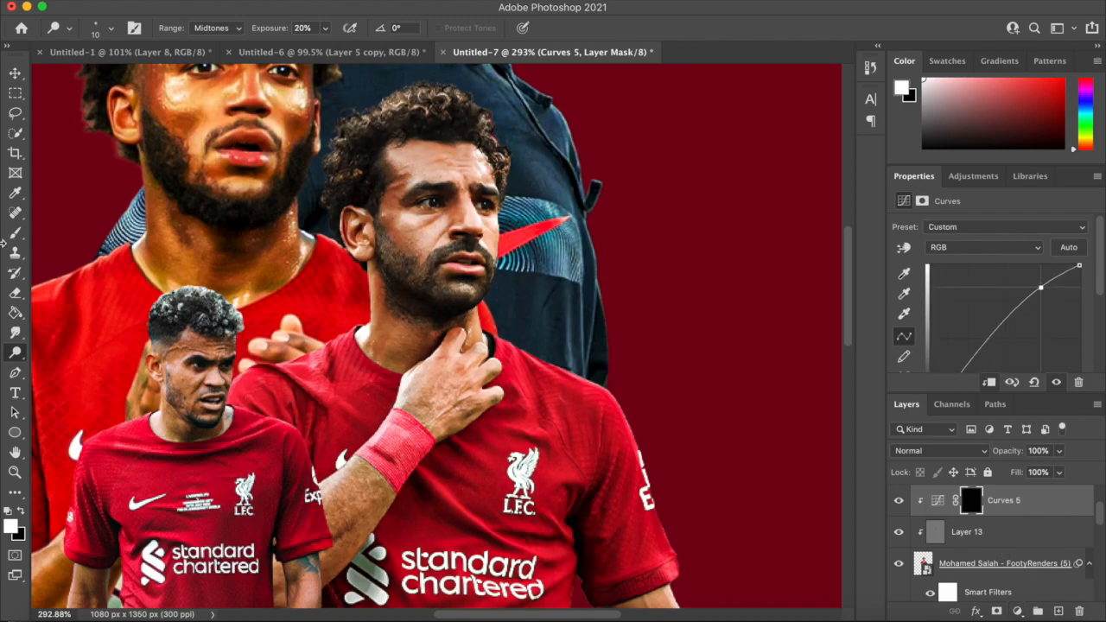
Paint white highlights on Salah's forehead and face into the brightening Curves mask with brush sizes from 8 to 20.
key(b)
scroll(415, 190, up, 5)
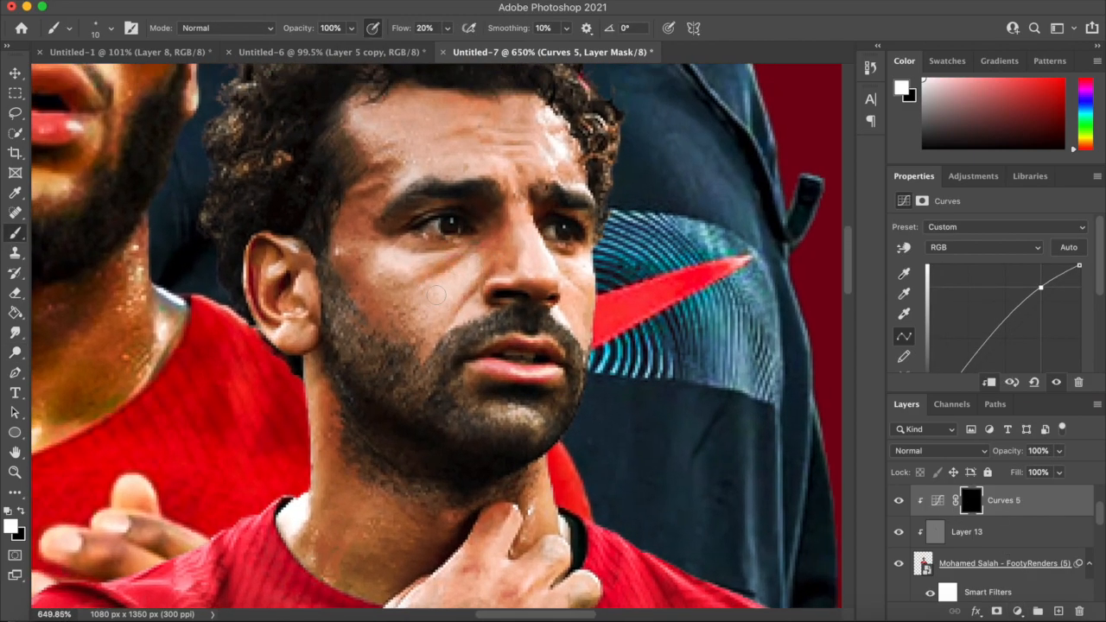
key(bracketright)
drag(418, 177, 456, 171)
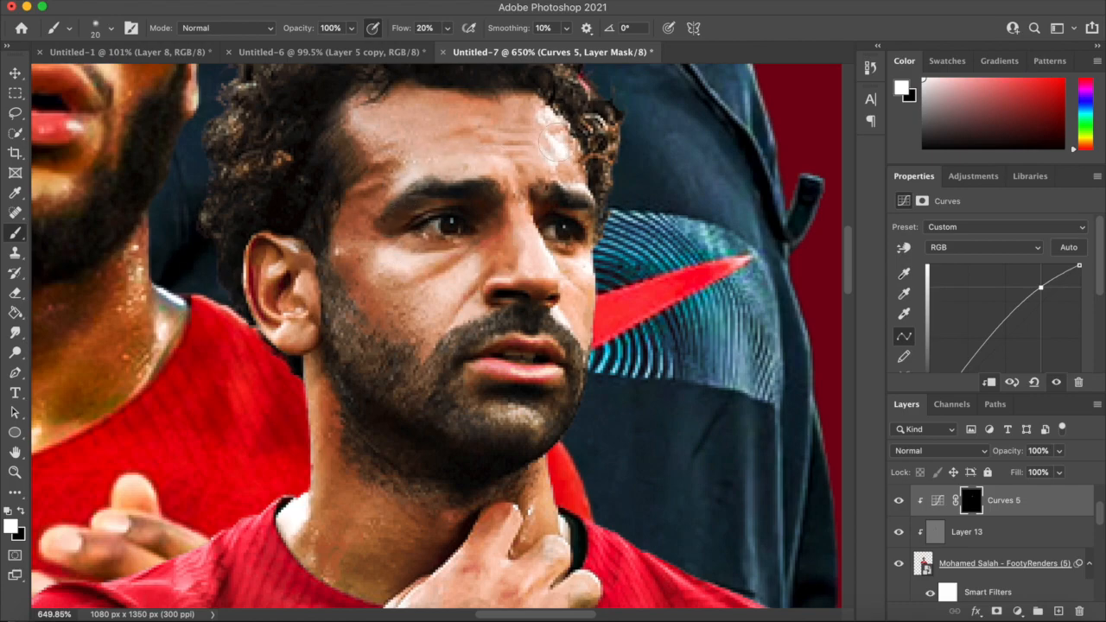
key(bracketleft)
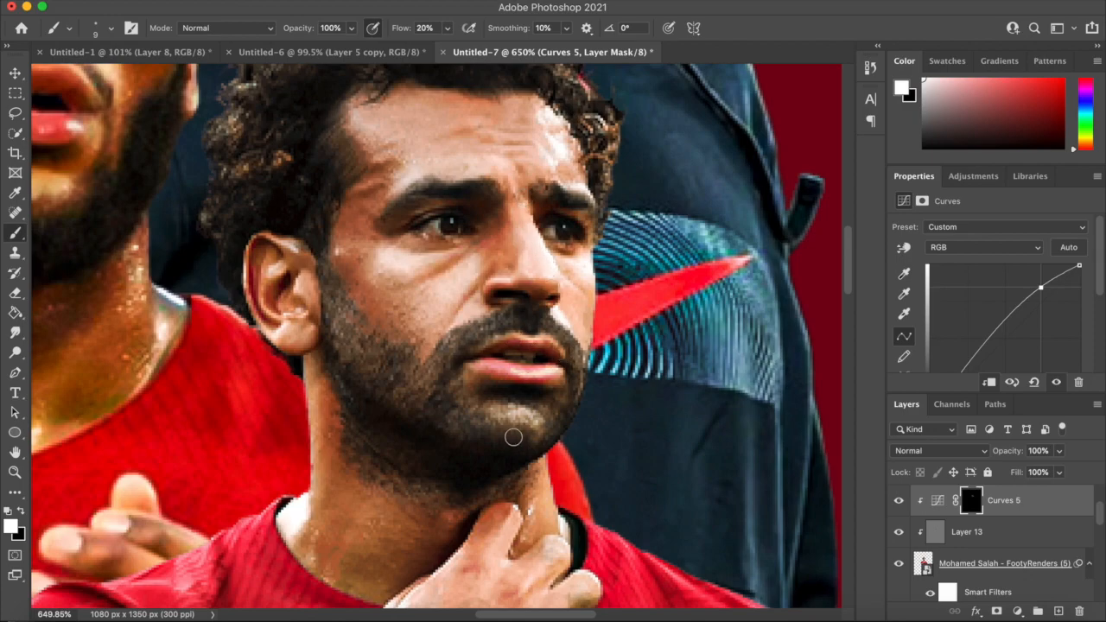
key(bracketright)
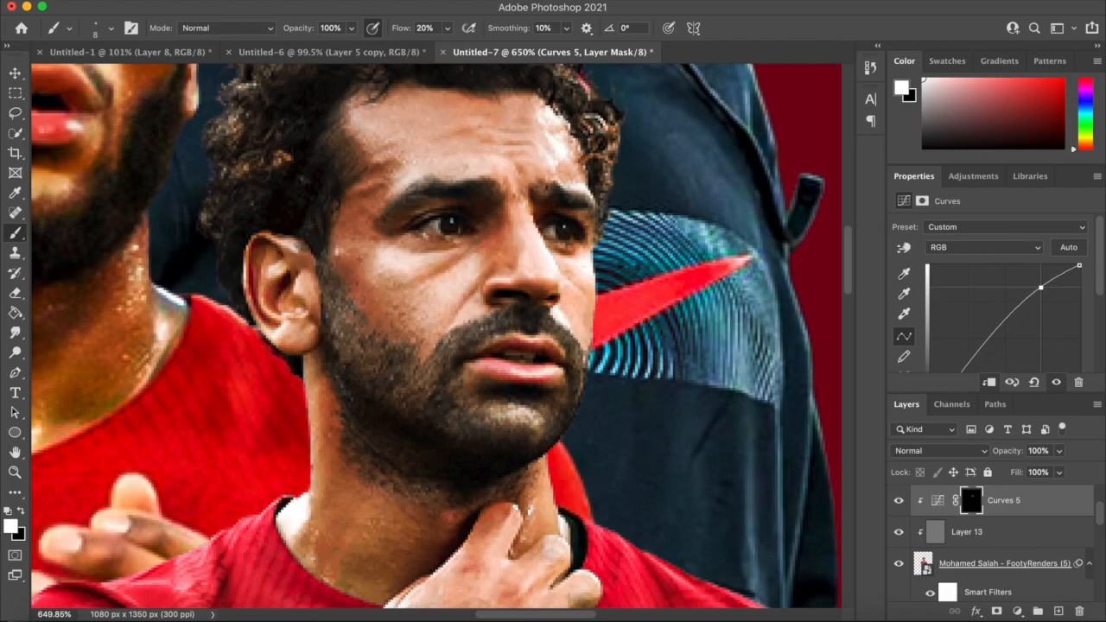
mouse_move(399, 153)
mouse_down()
mouse_move(387, 145)
mouse_move(390, 114)
mouse_up()
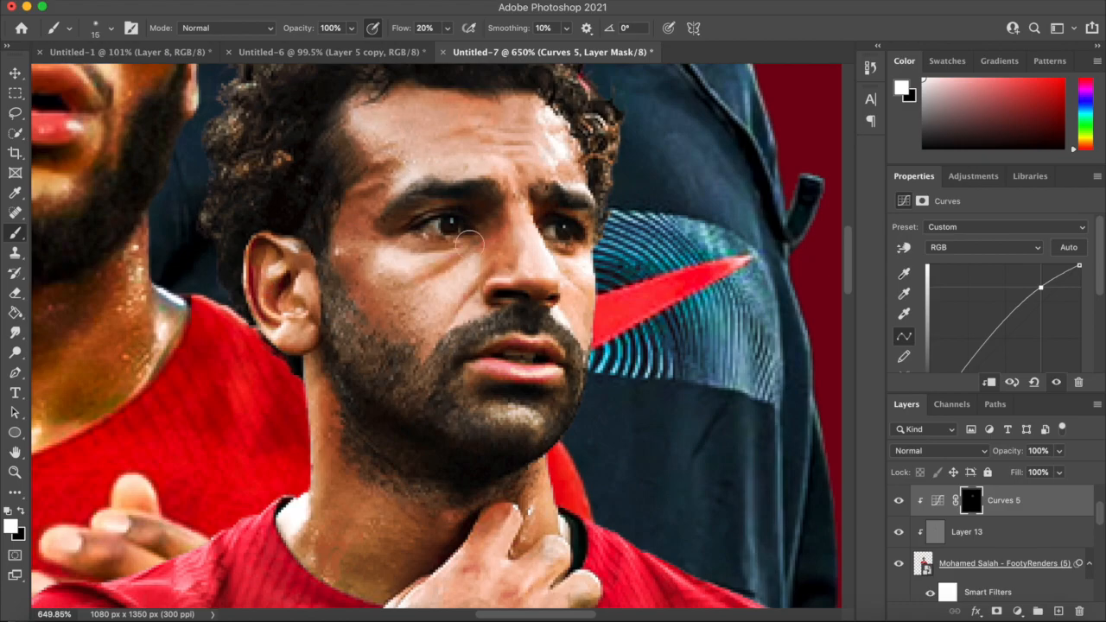
Paint highlights over both of Salah's eyes into the brightening Curves mask with a size 15 brush.
scroll(406, 304, down, 6)
scroll(420, 294, up, 8)
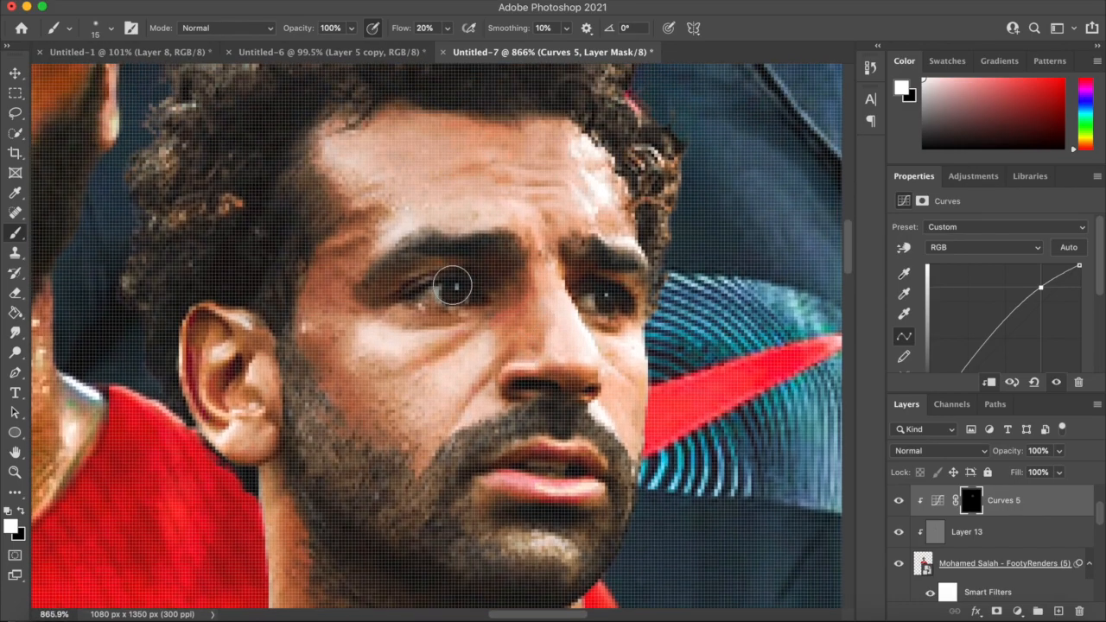
drag(452, 285, 459, 291)
mouse_move(614, 301)
mouse_down()
mouse_move(595, 298)
mouse_move(611, 301)
mouse_up()
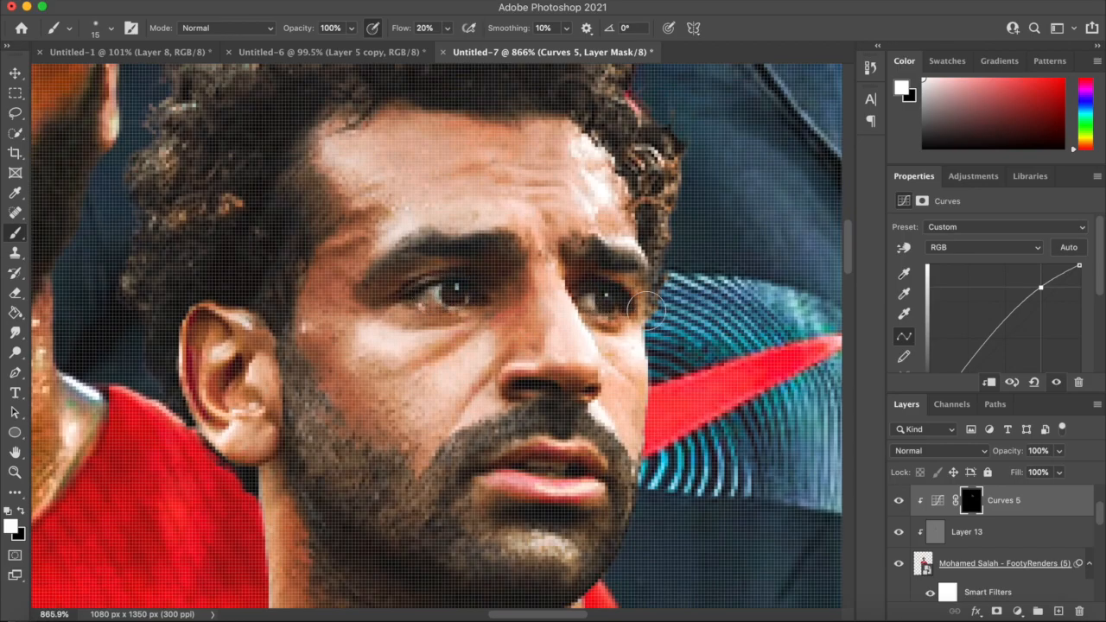
scroll(648, 307, down, 8)
scroll(646, 310, up, 4)
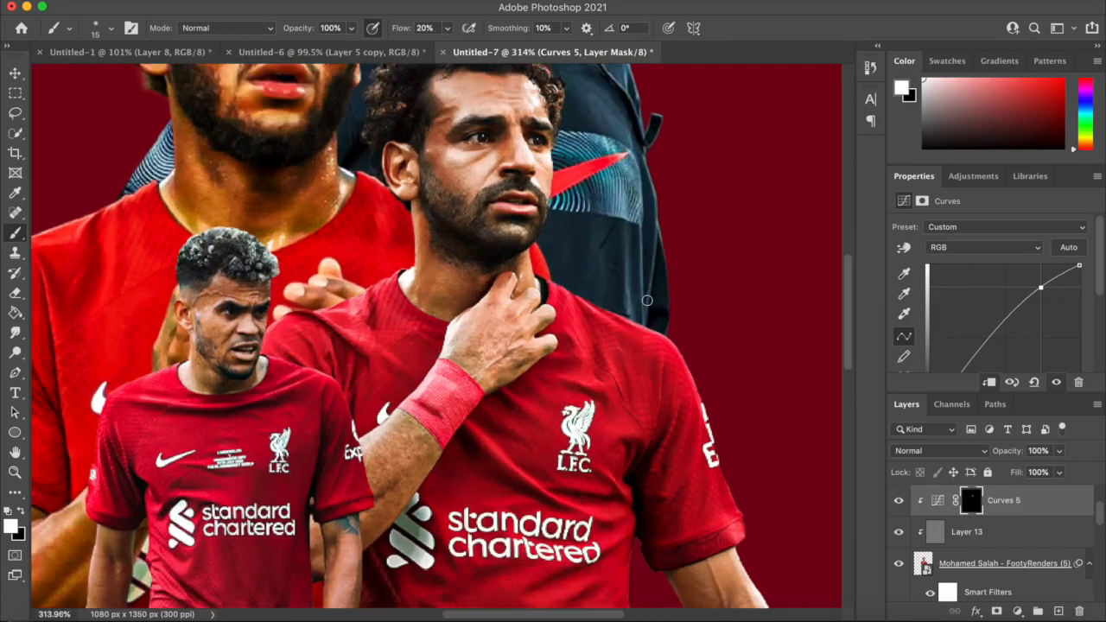
Paint a highlight beneath Salah's nearer eye into the brightening Curves mask with a size 7 brush.
scroll(646, 310, up, 2)
click(901, 501)
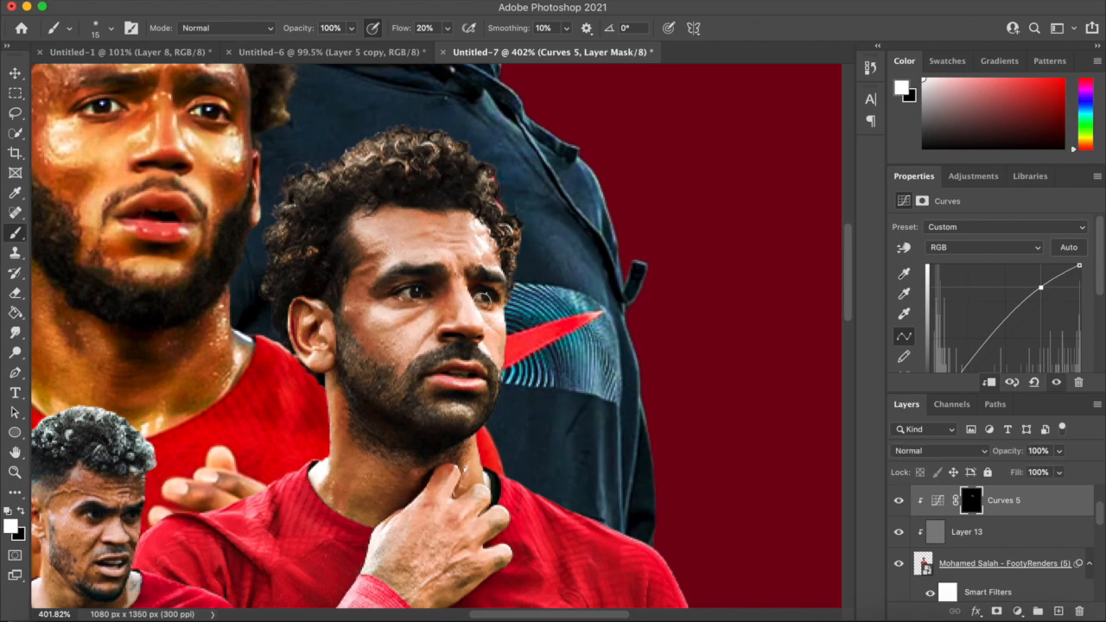
scroll(441, 340, up, 2)
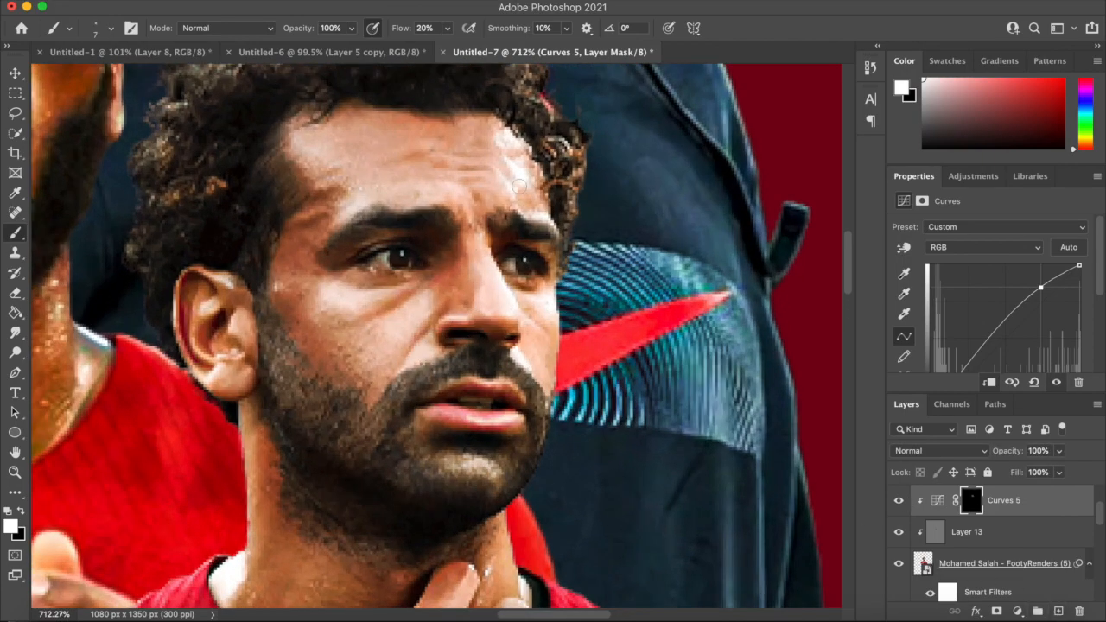
drag(386, 301, 418, 286)
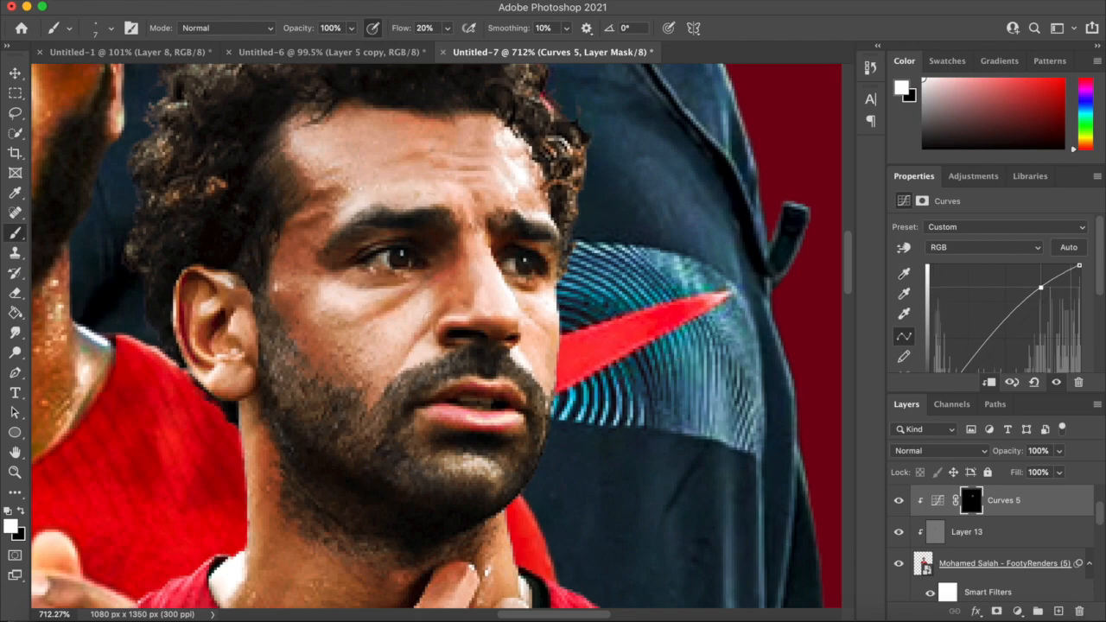
click(1018, 611)
click(994, 412)
key(super+z)
Add a second Curves adjustment clipped above the brightening one, darken its curve and invert its mask to black.
click(1018, 611)
click(1007, 388)
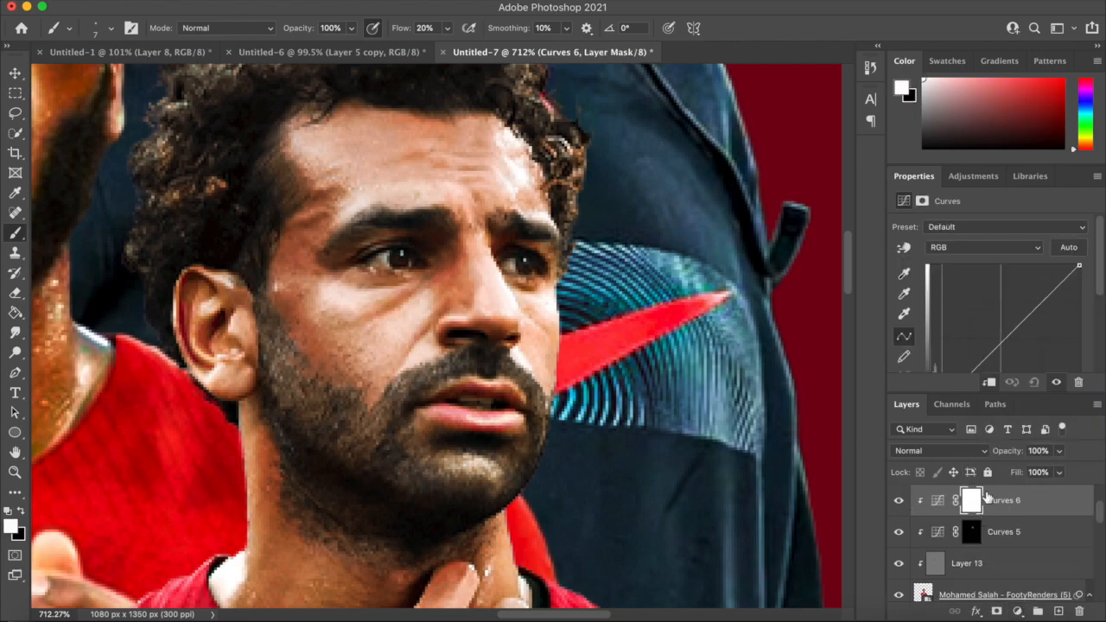
drag(1044, 300, 1040, 323)
key(super+i)
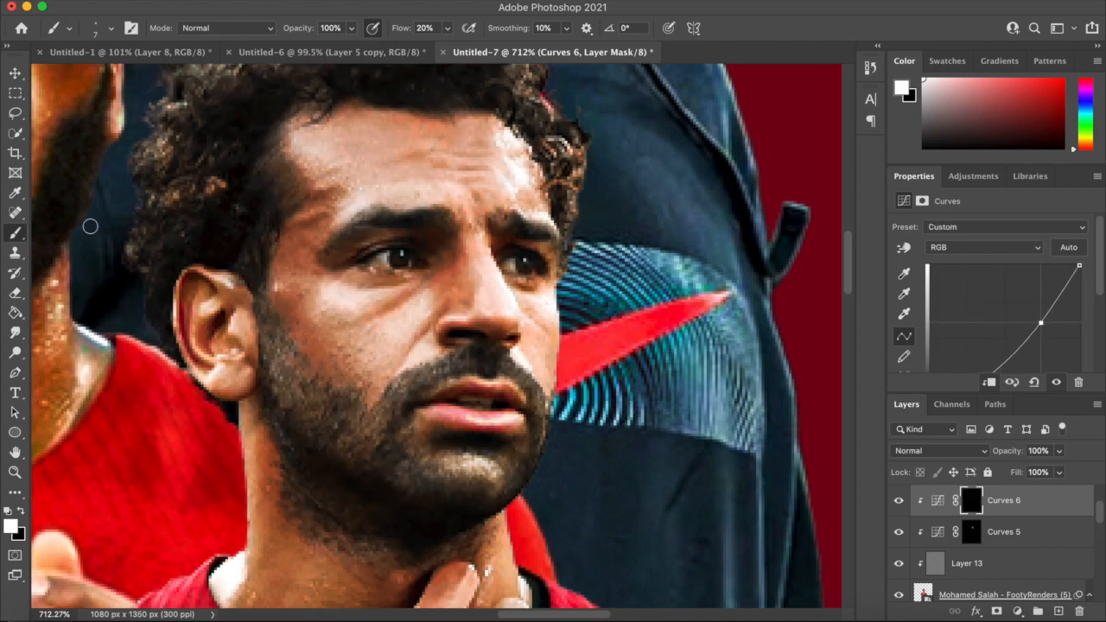
Paint shadows on Salah's temple, cheek and nose into the darkening Curves mask with brush sizes 25 and 10.
scroll(343, 308, up, 1)
key(bracketright)
drag(295, 221, 375, 423)
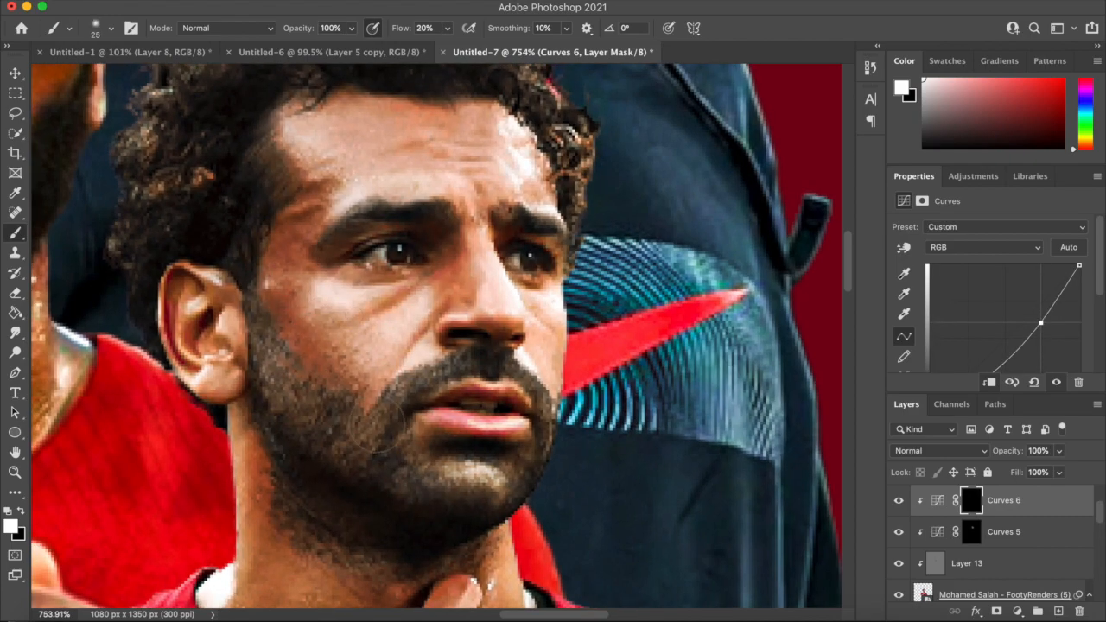
drag(461, 259, 459, 234)
key(bracketleft)
key(bracketleft)
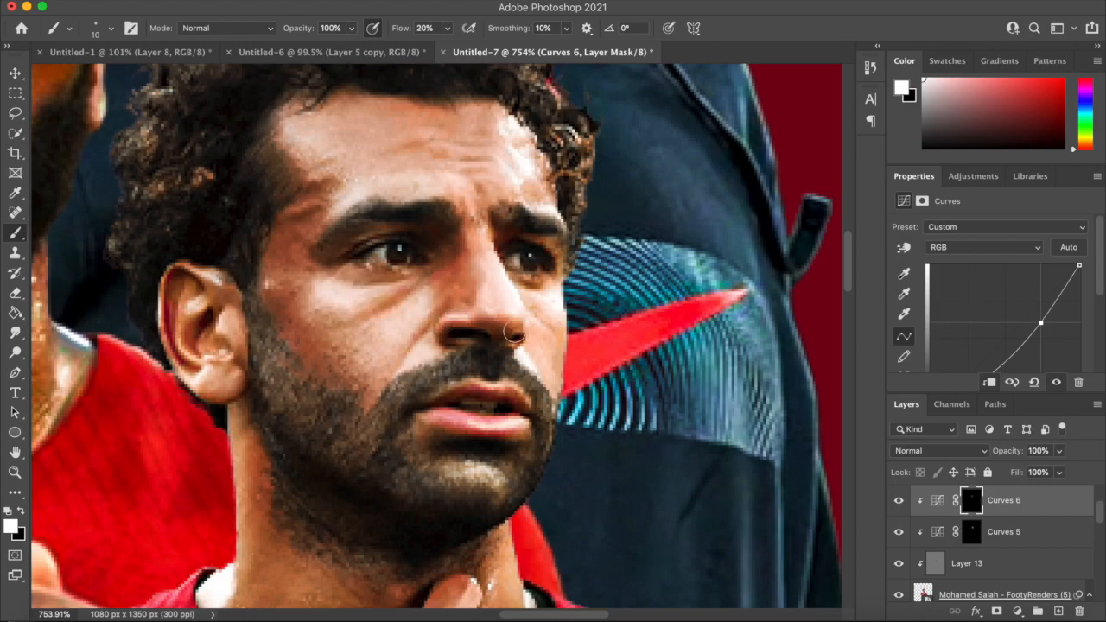
key(bracketright)
key(bracketright)
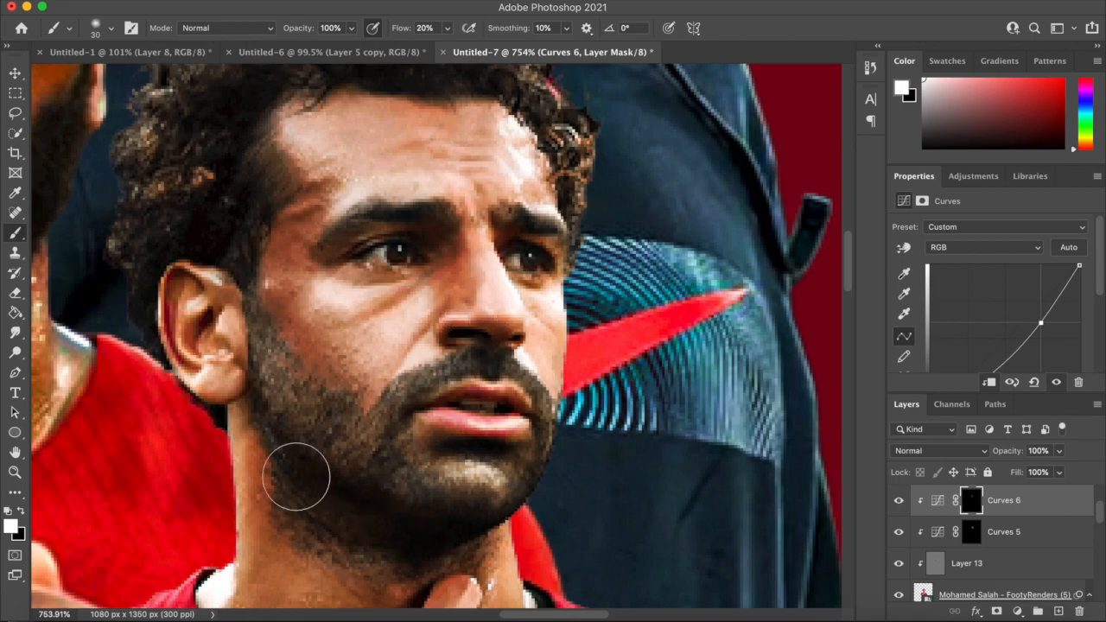
Paint shadows along Salah's bearded jaw and neck into the darkening Curves mask with a size 30 brush.
scroll(307, 510, down, 2)
scroll(474, 470, down, 5)
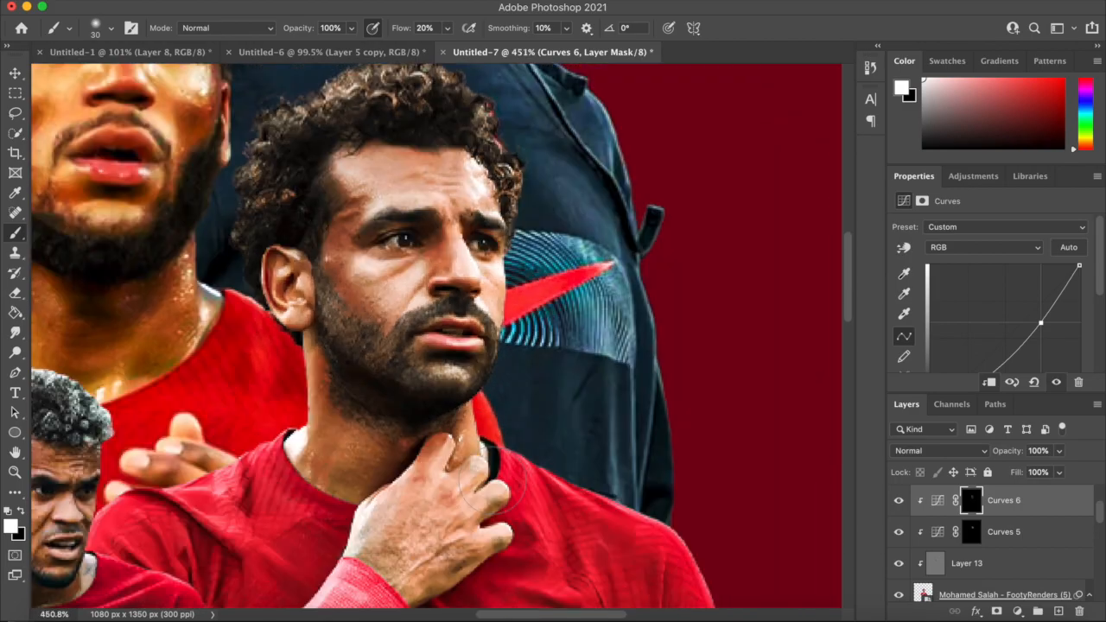
scroll(479, 473, up, 5)
scroll(351, 562, down, 2)
scroll(420, 482, up, 3)
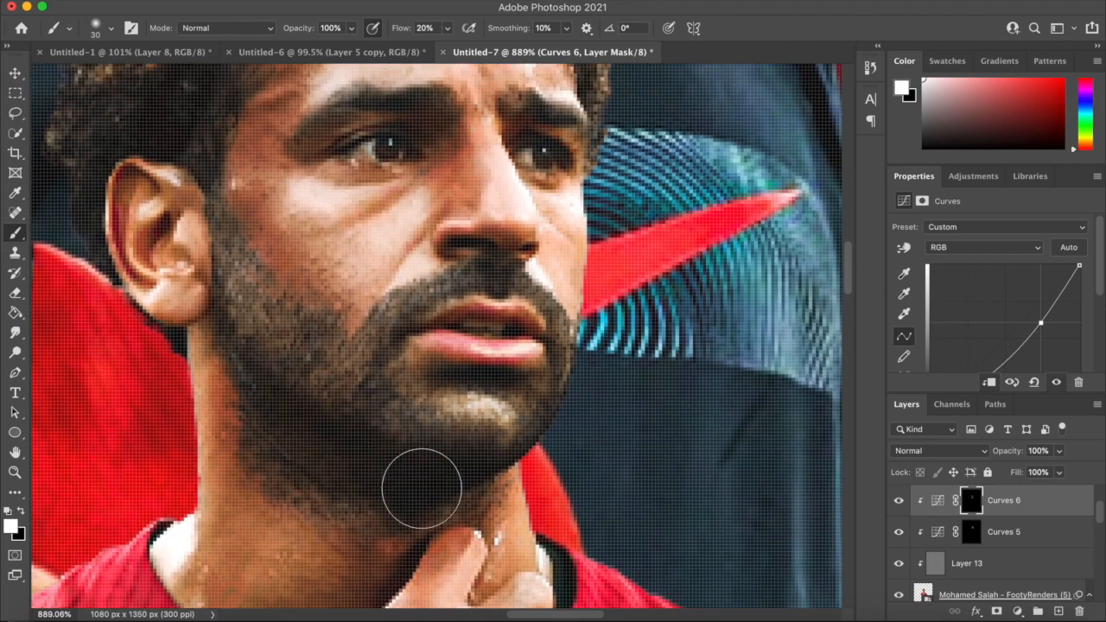
Deepen the shadows around Salah's eyes and nose in the darkening Curves mask with brush sizes 10 and 20.
key(bracketleft)
scroll(507, 323, up, 3)
key(bracketleft)
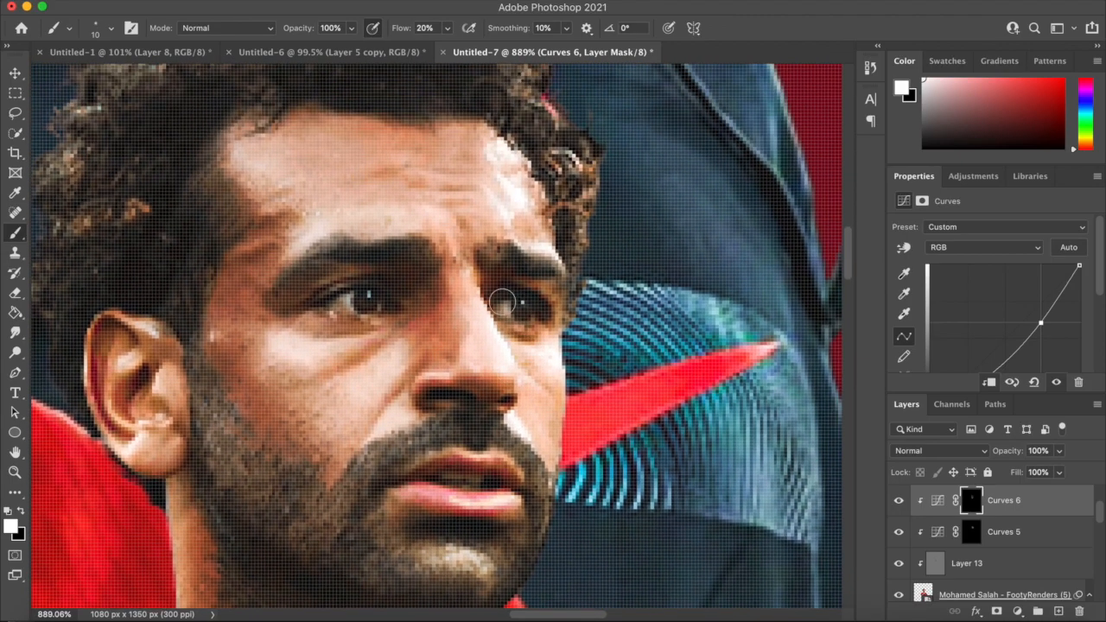
key(bracketright)
key(bracketright)
key(bracketright)
drag(397, 323, 365, 351)
scroll(251, 102, up, 1)
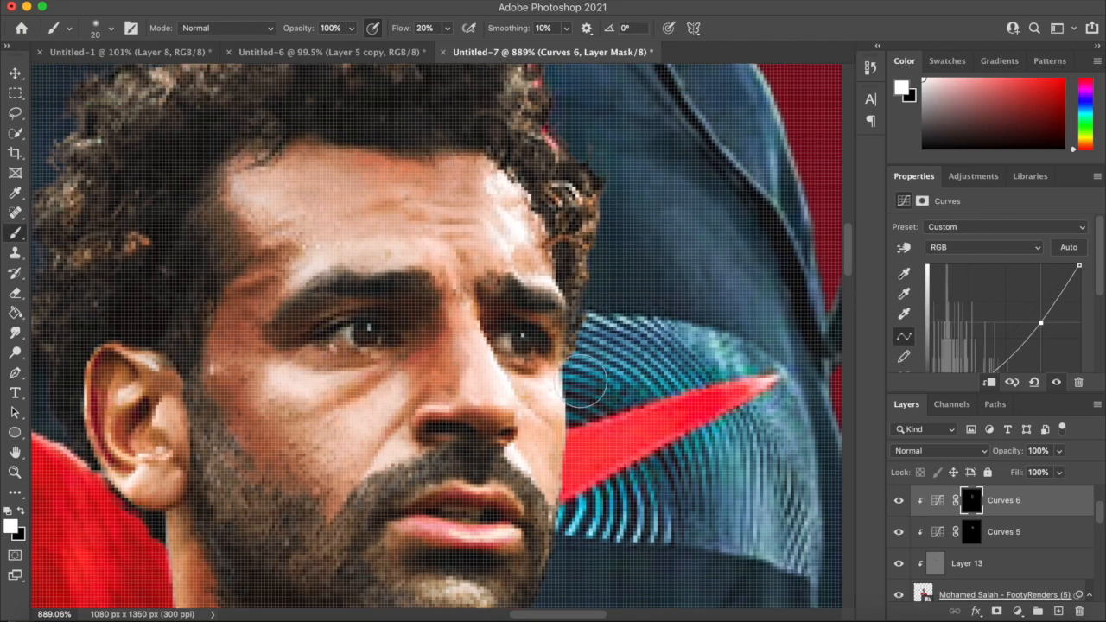
Paint shadows over Salah's shirt and lowered arm into the darkening Curves mask with a size 20 brush.
scroll(508, 471, down, 10)
scroll(508, 471, down, 2)
scroll(456, 519, up, 10)
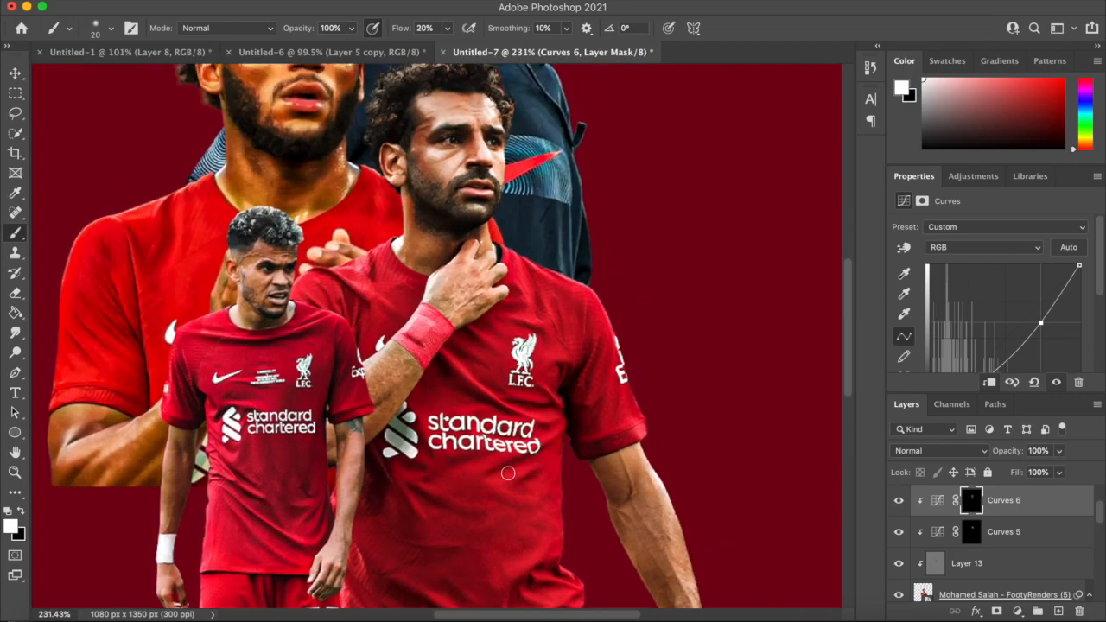
scroll(292, 491, down, 5)
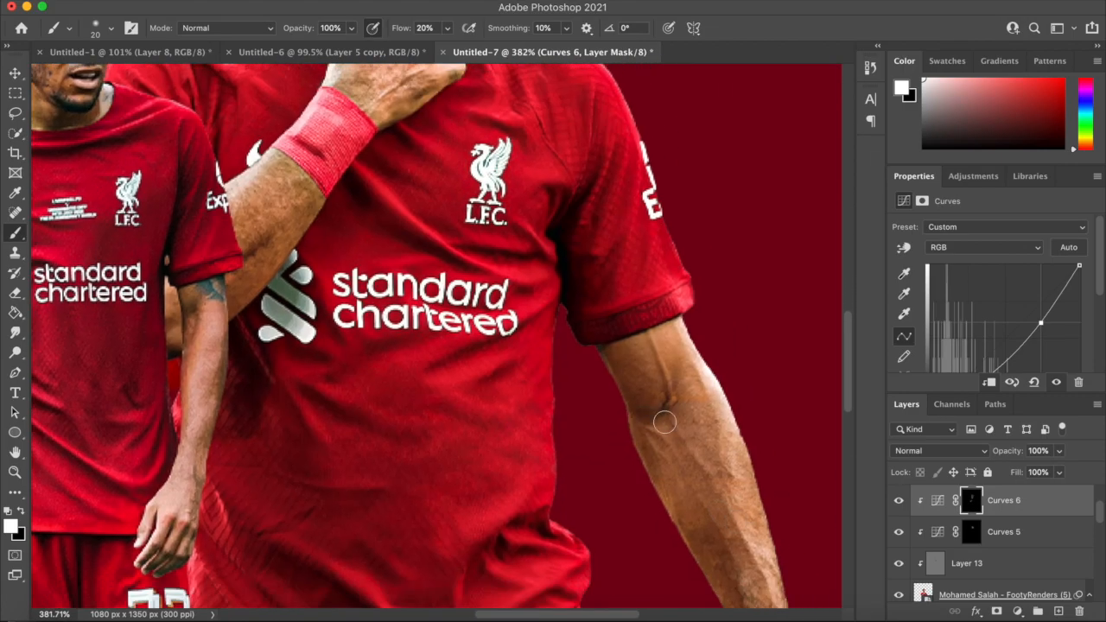
scroll(662, 420, down, 2)
scroll(691, 510, down, 7)
scroll(711, 534, down, 4)
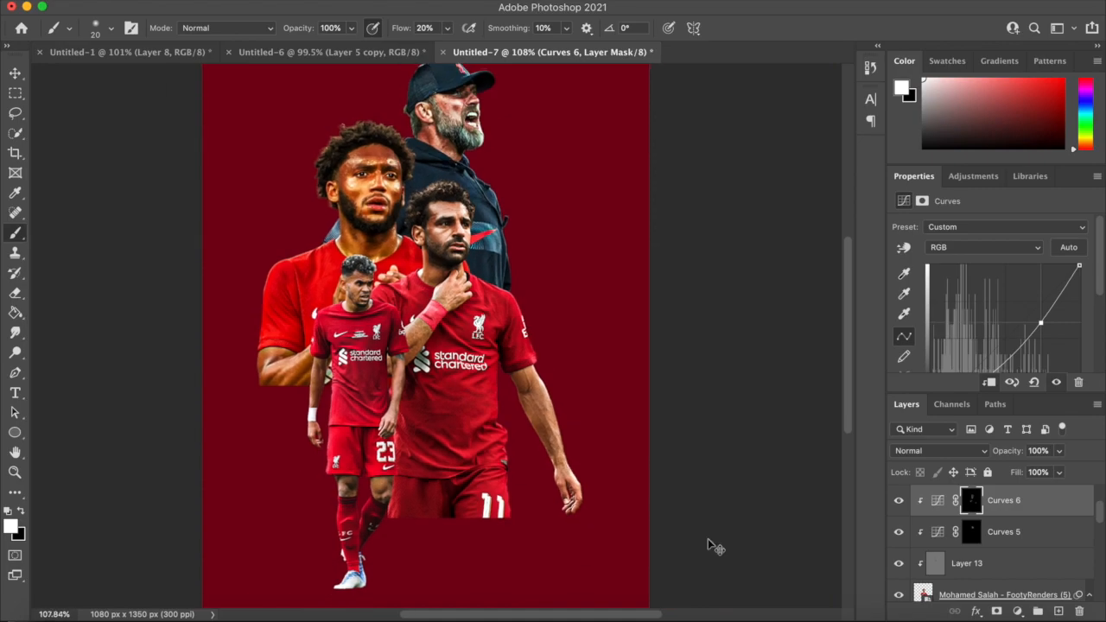
Shade Salah's elbow, raised hand, collar and the neck below his ear in the darkening Curves mask.
scroll(530, 403, up, 7)
scroll(530, 403, down, 5)
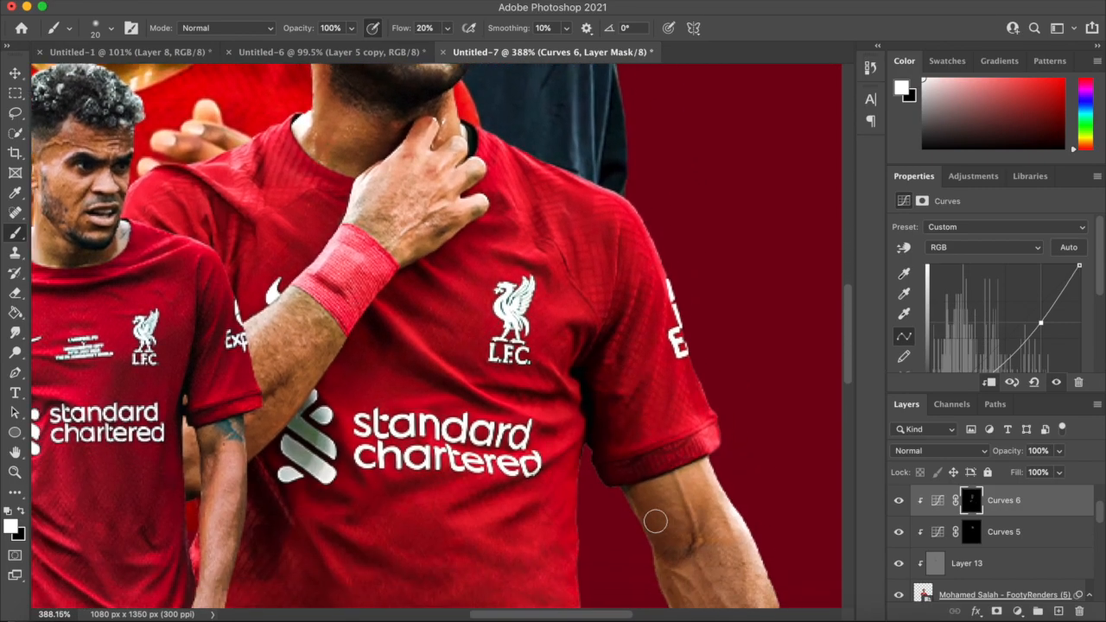
scroll(639, 506, down, 3)
scroll(697, 505, up, 5)
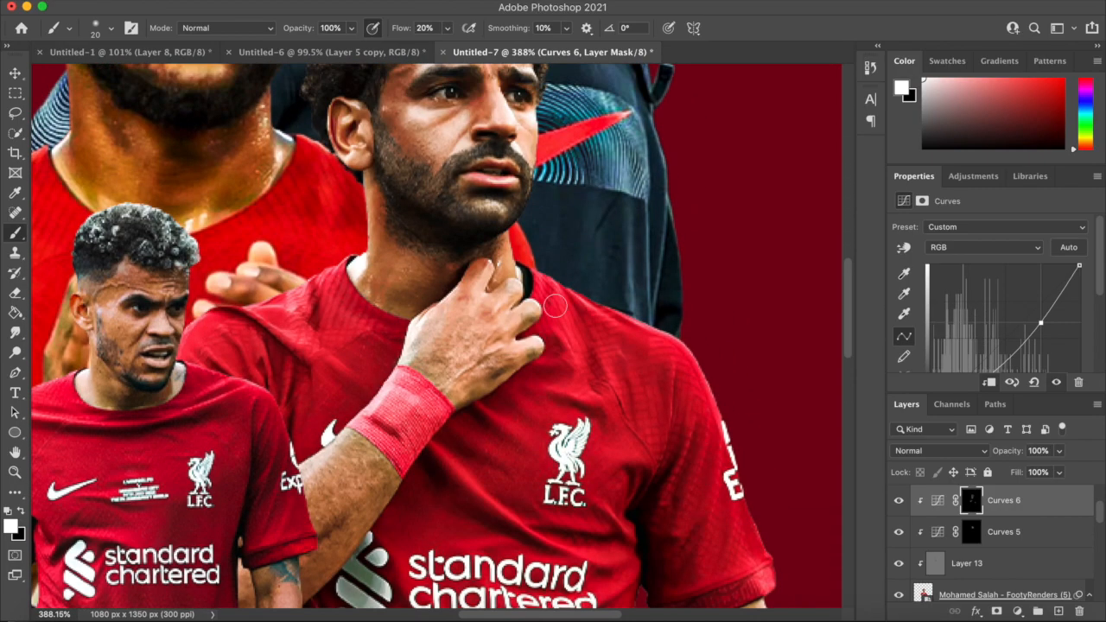
scroll(519, 316, up, 3)
scroll(404, 296, up, 2)
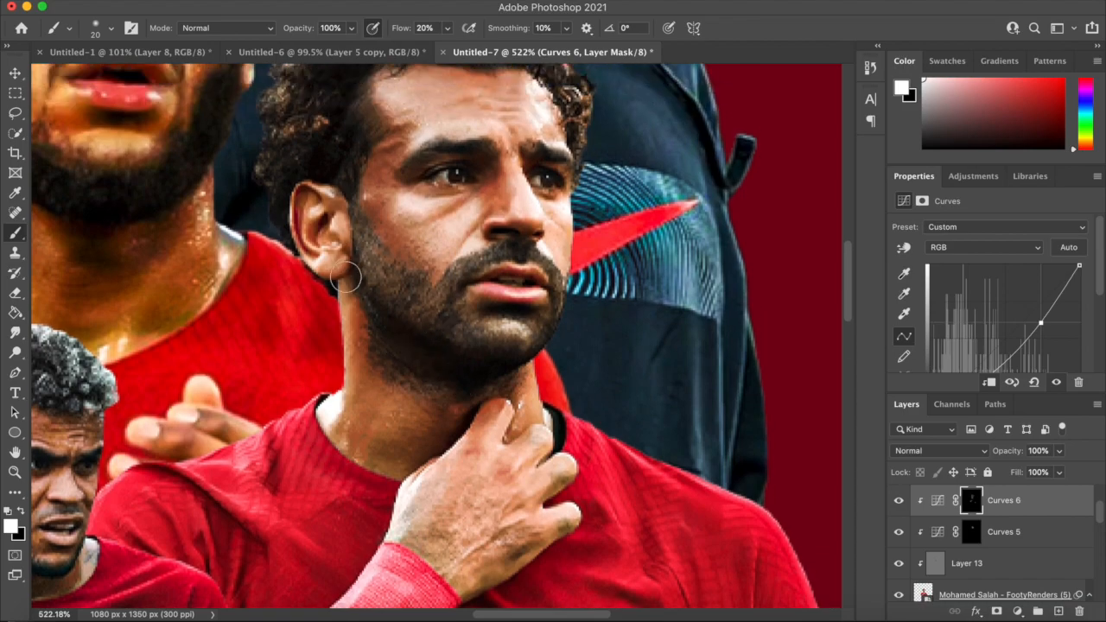
Add a Color Lookup adjustment clipped above Salah's Curves layers and set its 3DLUT file to 3Strip.look.
click(1017, 611)
key(Escape)
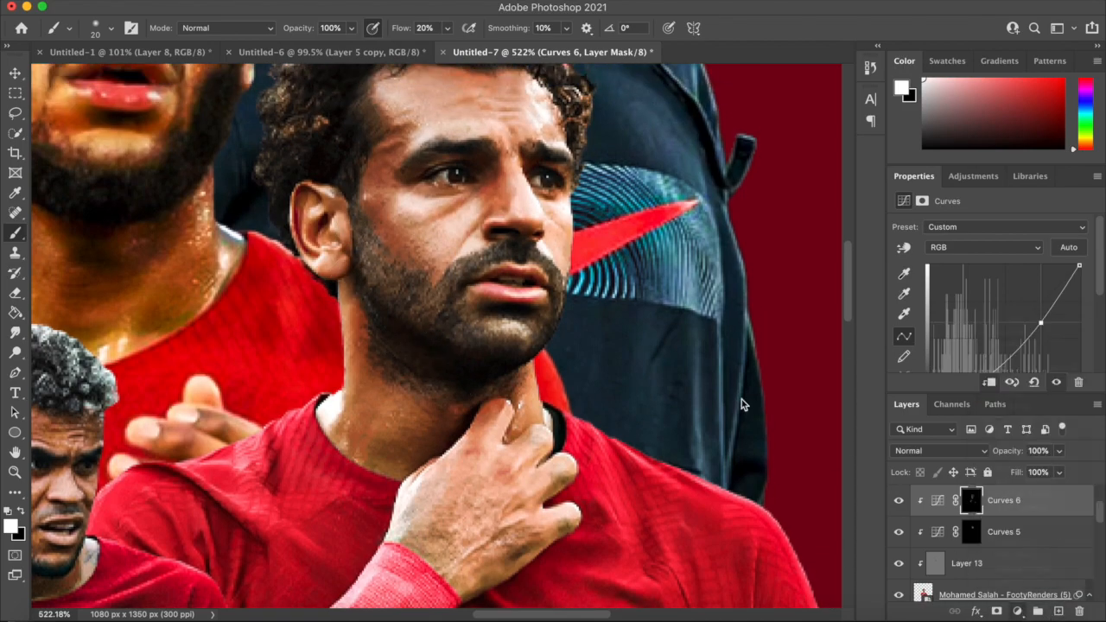
click(1017, 611)
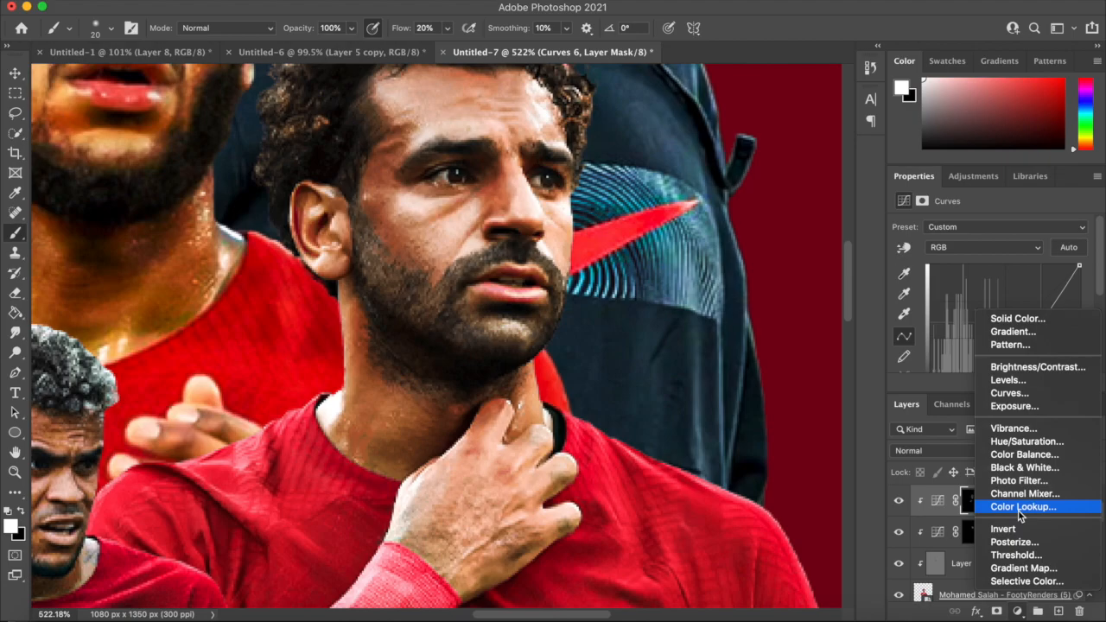
click(1002, 507)
click(1029, 226)
click(947, 282)
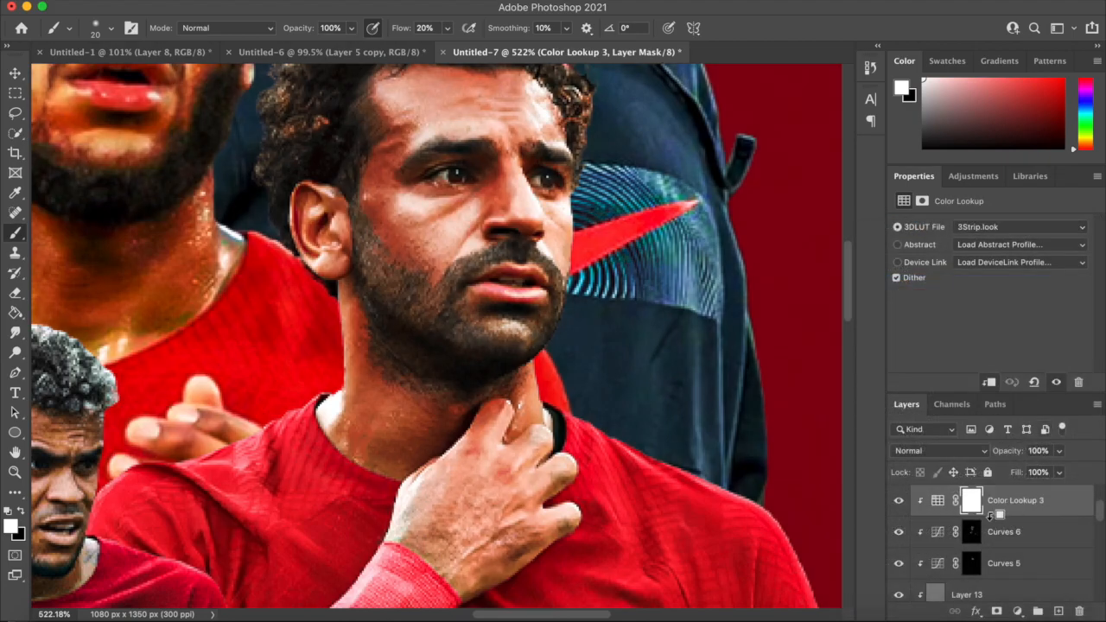
scroll(538, 273, down, 5)
scroll(537, 273, up, 3)
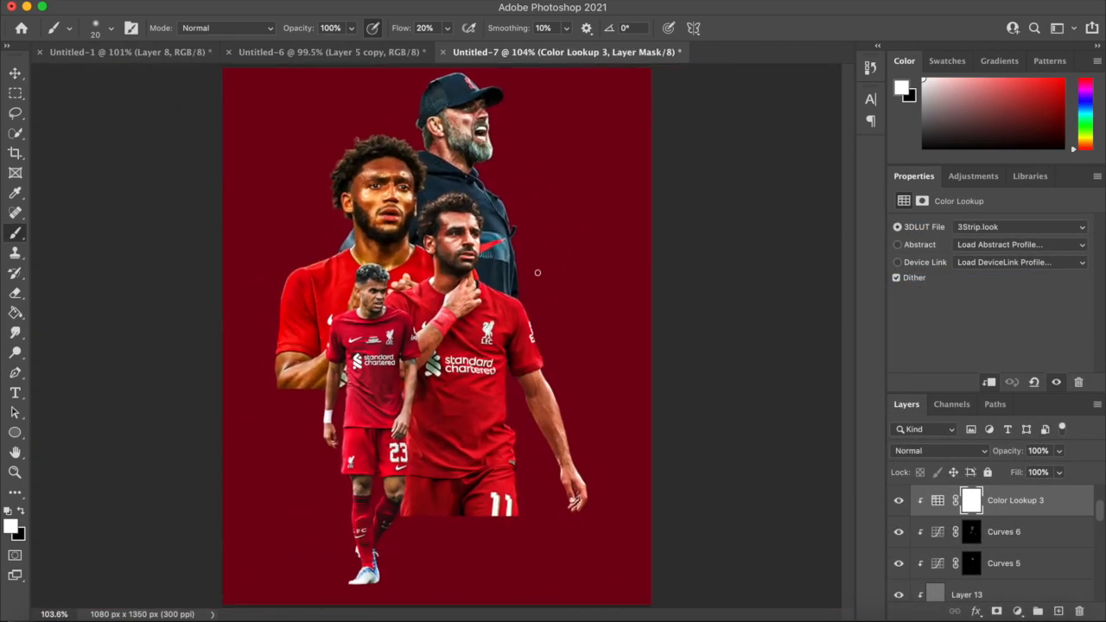
Create a gray-filled layer clipped to the Luis Diaz cutout and set its blend mode to Overlay.
key(v)
click(359, 288)
scroll(409, 282, up, 4)
scroll(409, 282, left, 4)
scroll(410, 283, up, 3)
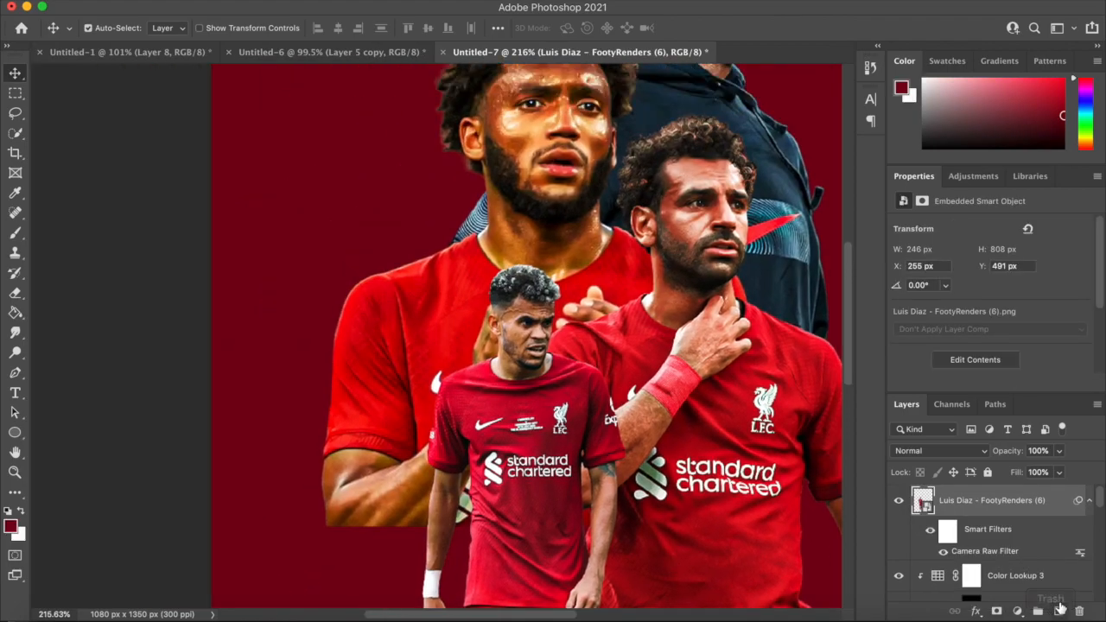
click(1059, 611)
alt+click(962, 516)
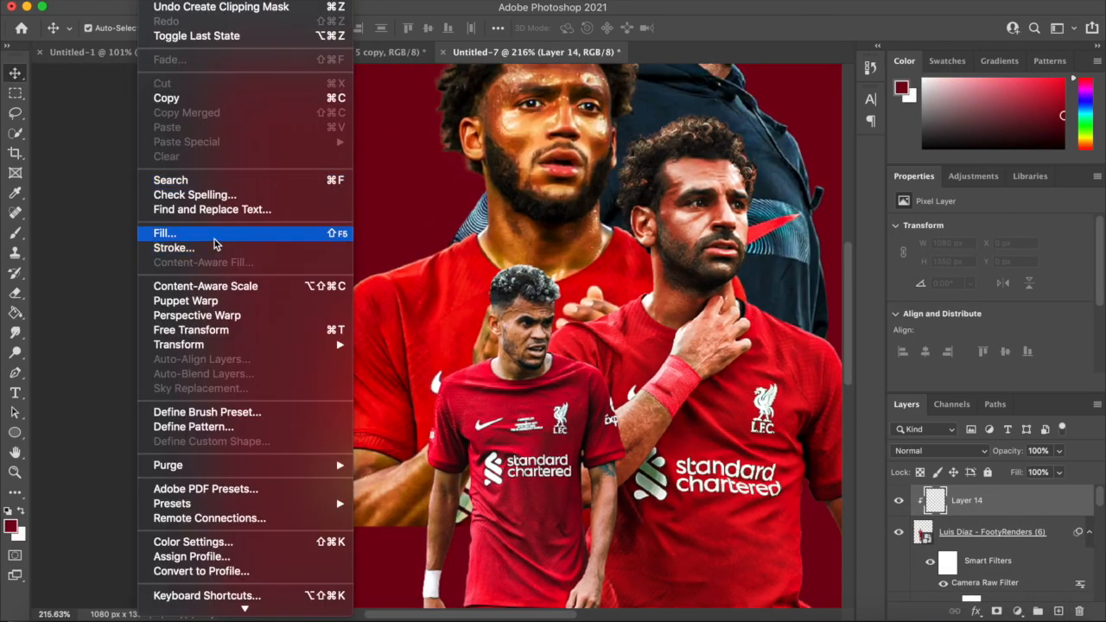
click(165, 232)
click(657, 237)
click(961, 454)
click(934, 558)
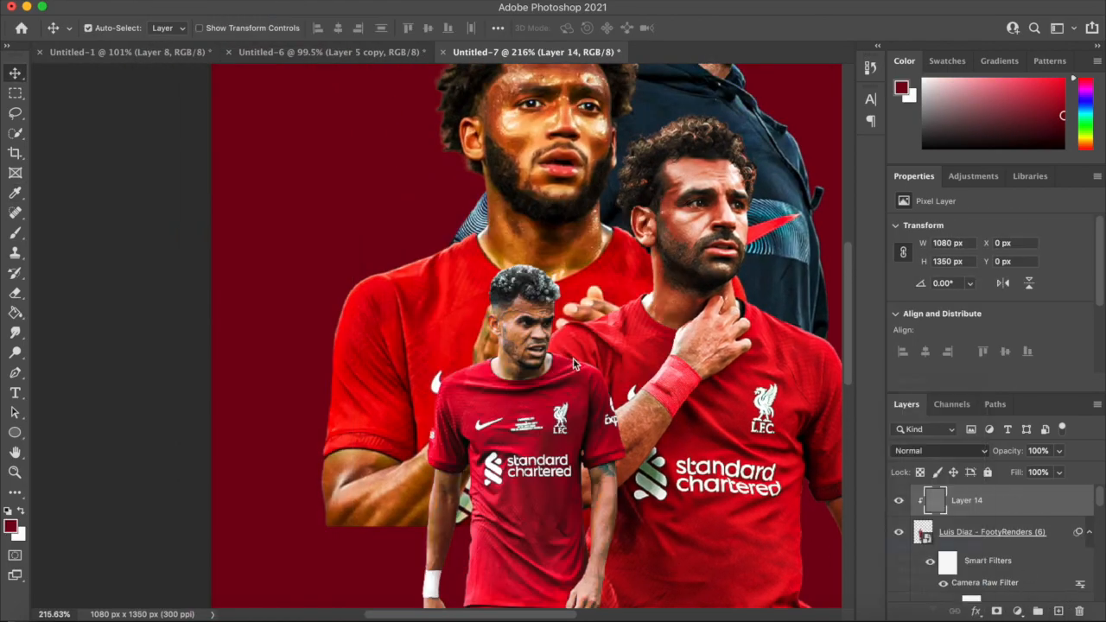
Burn shadows across Diaz's neck and jaw on the gray layer using the Burn tool at 20% exposure on midtones.
scroll(578, 366, up, 7)
scroll(61, 390, left, 2)
right_click(16, 353)
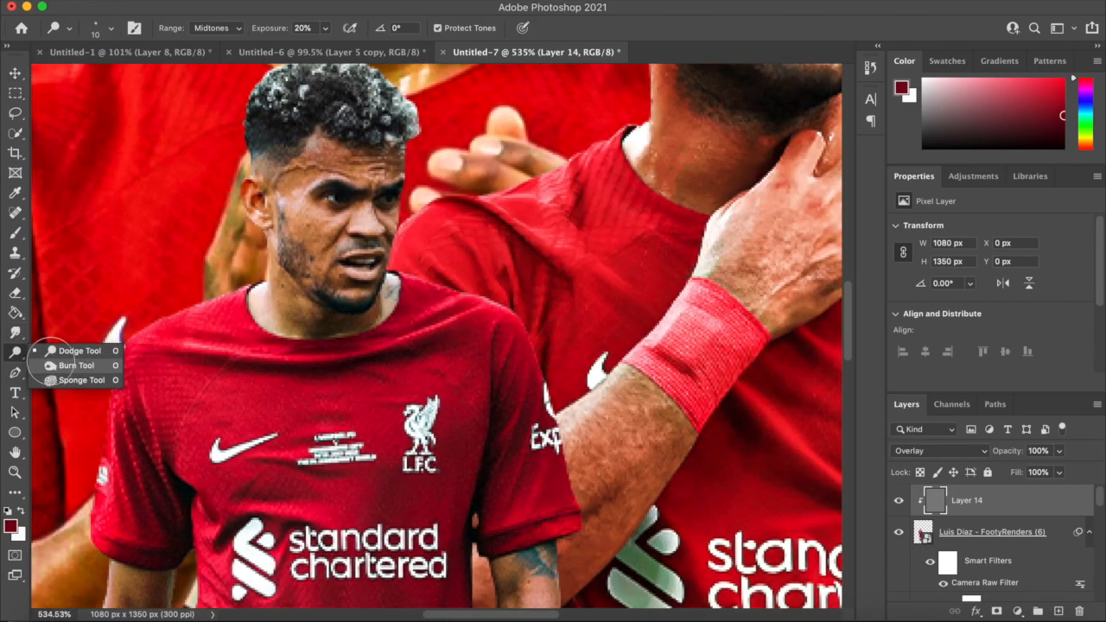
click(55, 367)
scroll(379, 315, up, 2)
scroll(379, 314, up, 1)
scroll(380, 346, up, 1)
scroll(380, 346, up, 1)
key(bracketright)
mouse_move(303, 362)
mouse_down()
mouse_move(328, 334)
mouse_move(287, 301)
mouse_move(372, 345)
mouse_move(385, 361)
mouse_move(358, 384)
mouse_move(418, 355)
mouse_up()
key(bracketleft)
key(bracketleft)
scroll(366, 346, down, 3)
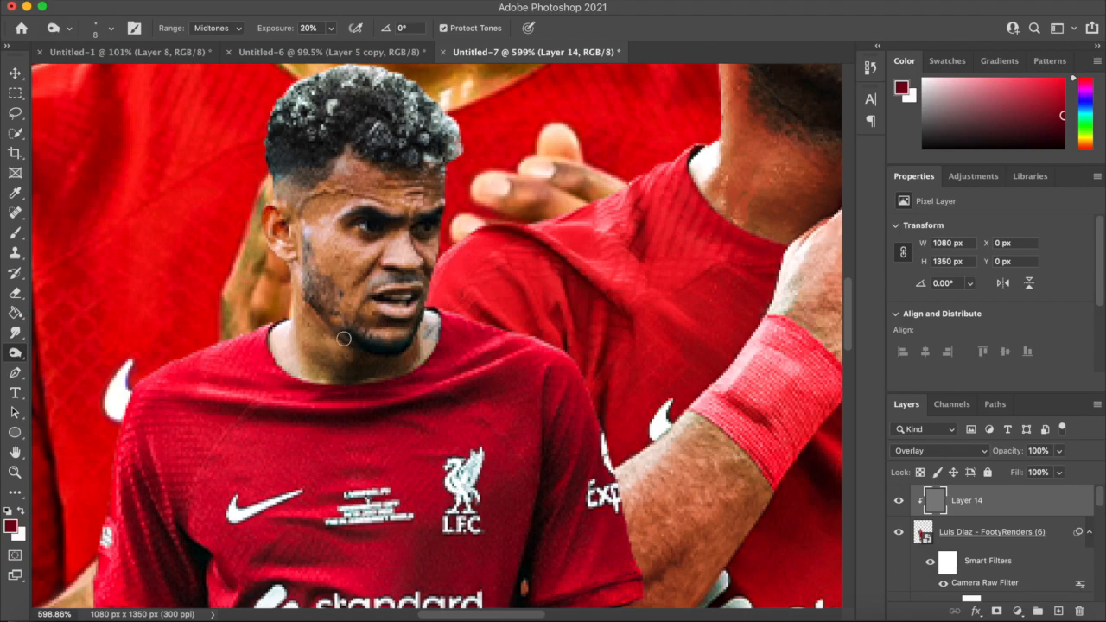
Burn shadows along Diaz's hairline, face and lower neck with a size 10 brush.
key(bracketright)
scroll(339, 316, up, 2)
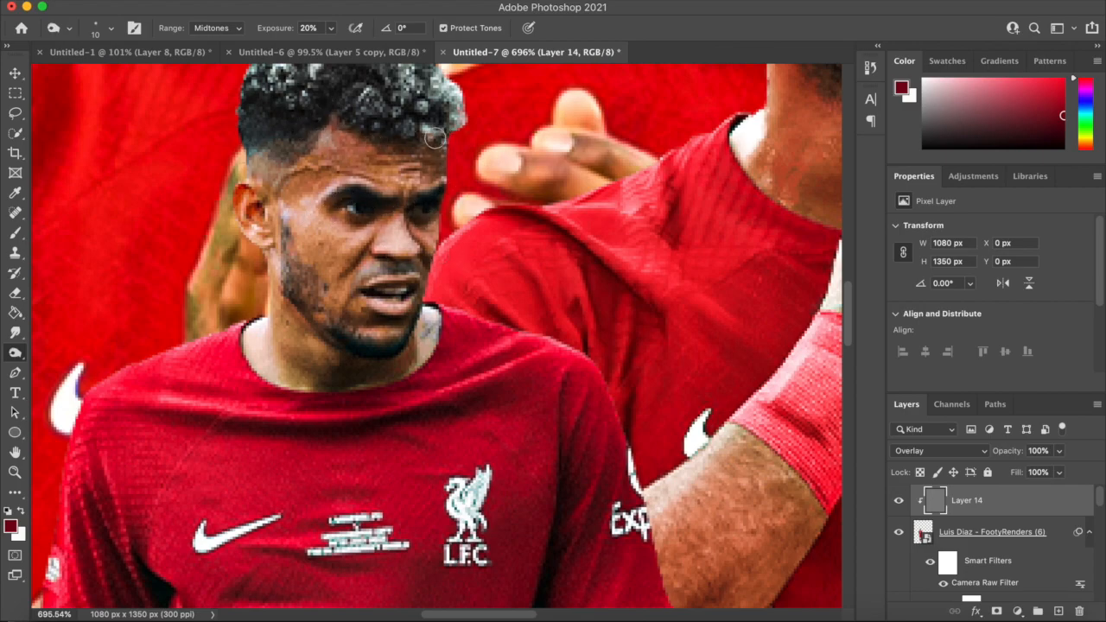
scroll(471, 152, down, 3)
scroll(287, 316, up, 3)
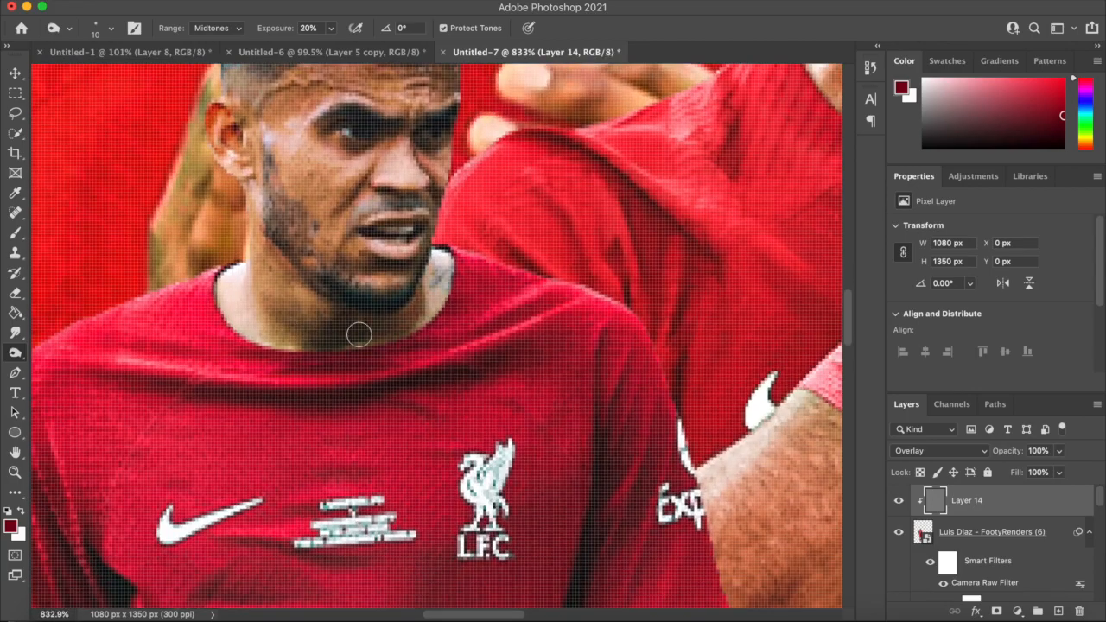
scroll(238, 316, down, 5)
scroll(303, 447, up, 3)
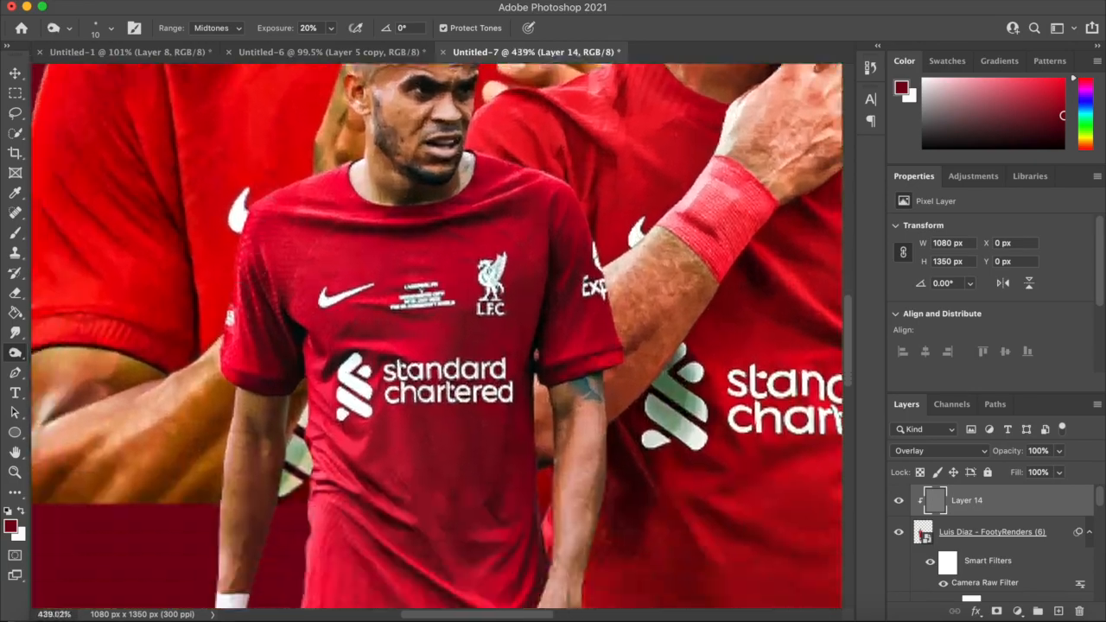
Burn shadows along both of Diaz's arms down from the sleeves with a size 10 brush.
scroll(276, 440, down, 2)
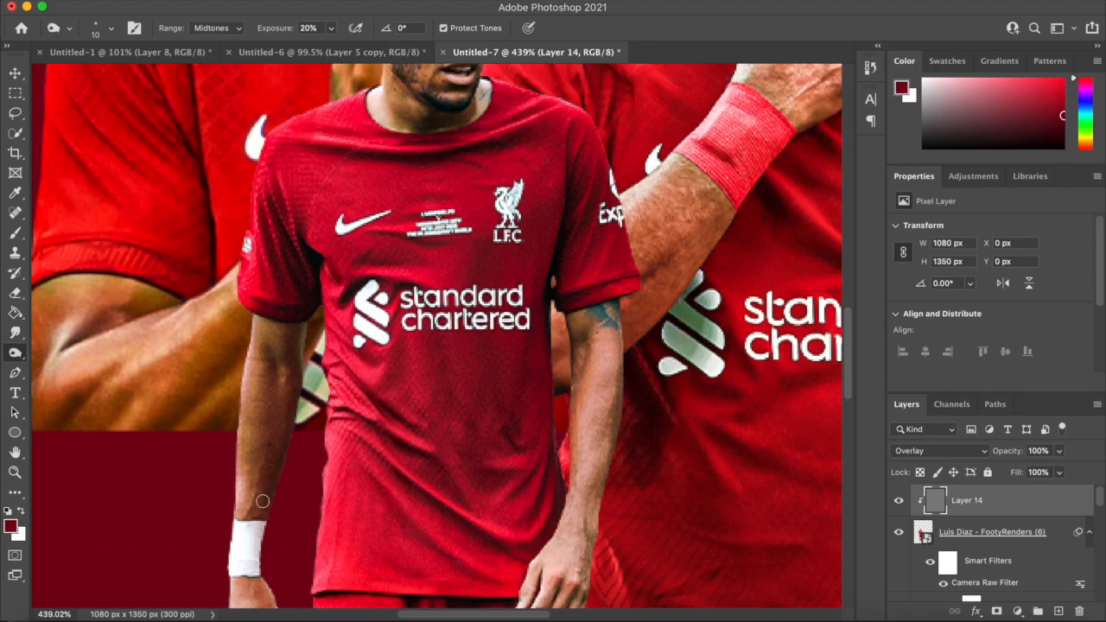
scroll(516, 342, right, 3)
drag(447, 380, 461, 342)
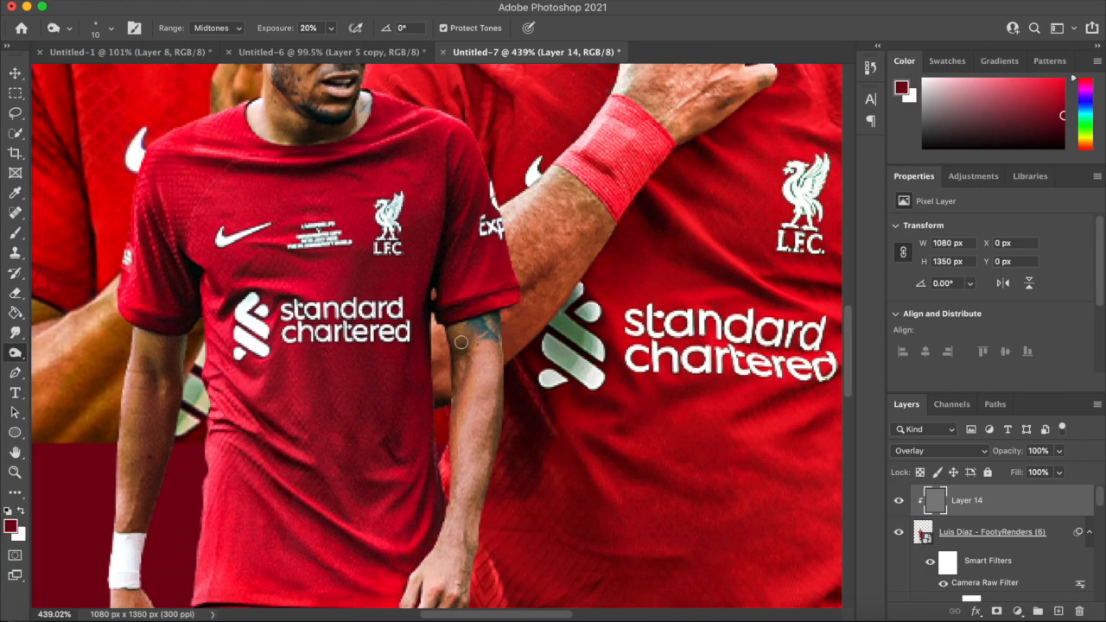
Burn shadows on Diaz's knees below the hem of his shorts with a size 10 brush.
scroll(448, 478, down, 10)
scroll(448, 478, up, 9)
scroll(448, 478, down, 8)
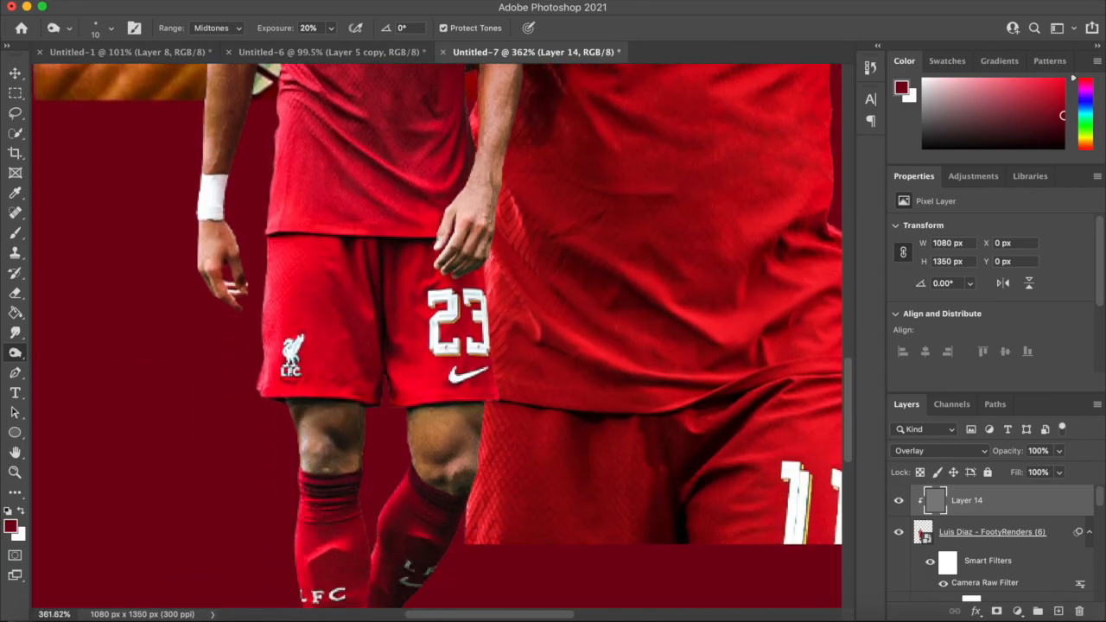
scroll(560, 469, up, 3)
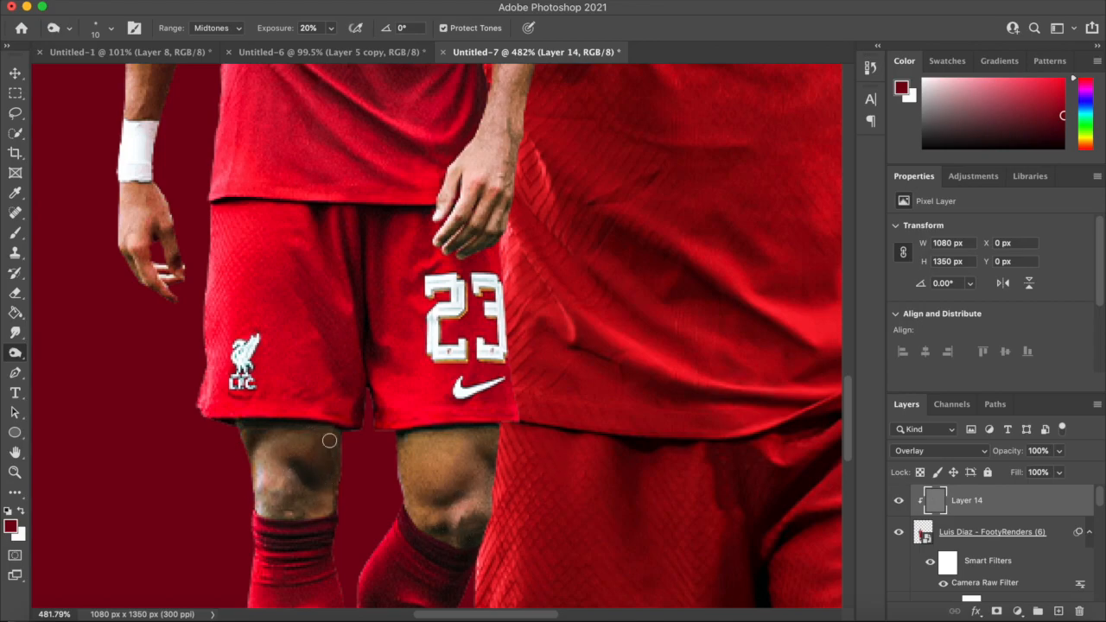
scroll(328, 484, up, 12)
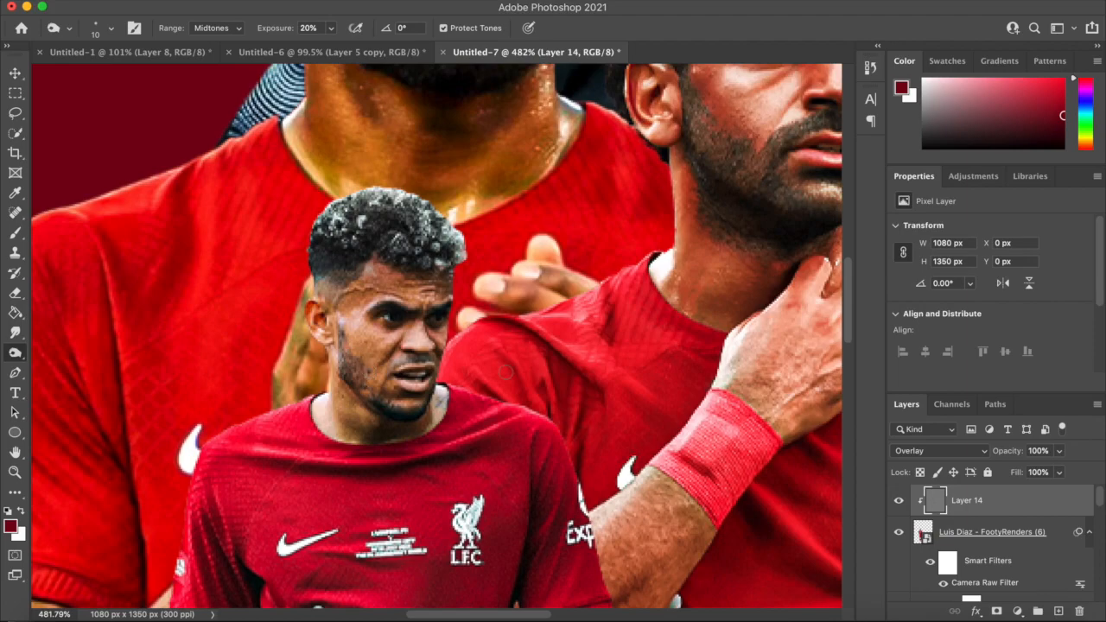
Dodge highlights on Diaz's face on the gray layer using the Dodge tool at size 10, midtones and 20% exposure.
right_click(23, 353)
click(67, 352)
scroll(364, 314, up, 3)
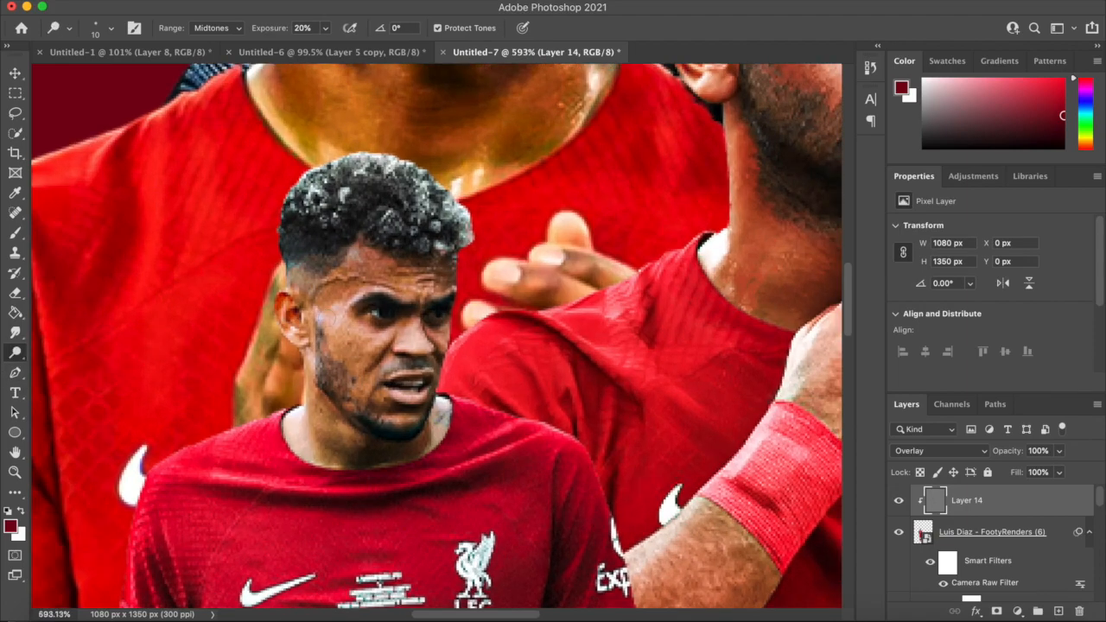
drag(370, 349, 381, 346)
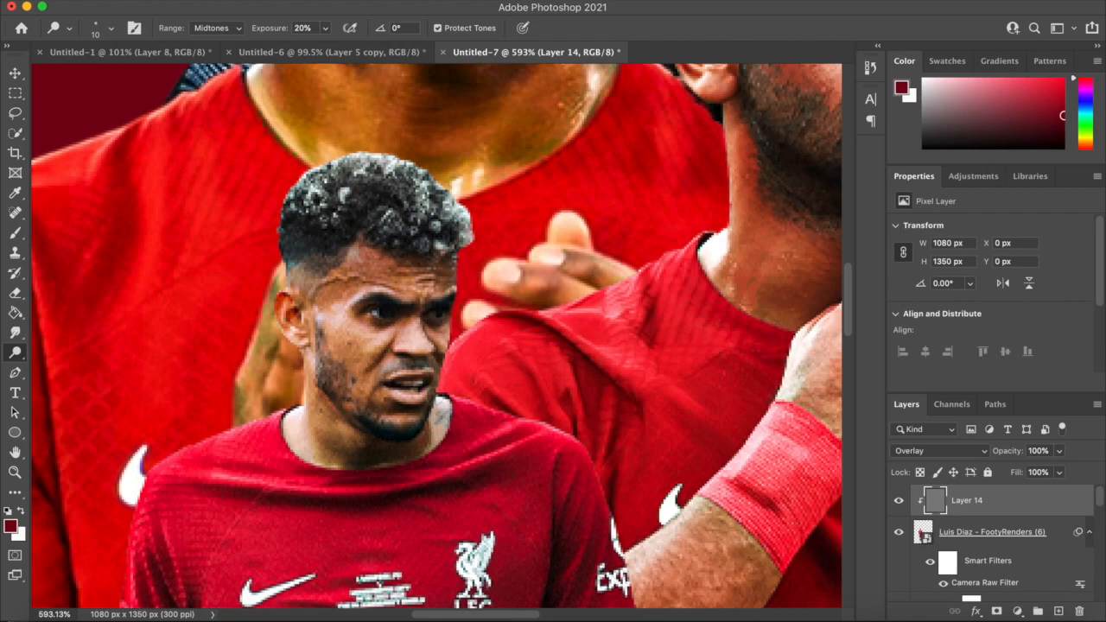
Dodge finer highlights on Diaz's face and neck with a size 7 brush, comparing with the gray layer hidden and shown.
key(bracketleft)
key(bracketleft)
key(bracketleft)
scroll(423, 399, up, 2)
drag(435, 400, 415, 454)
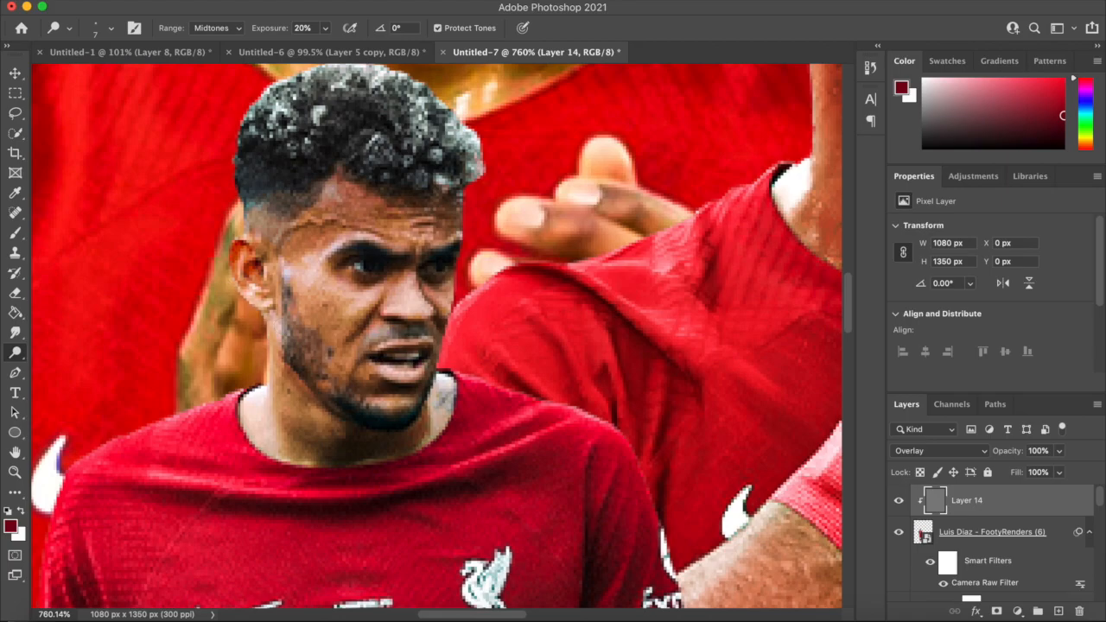
scroll(458, 327, down, 10)
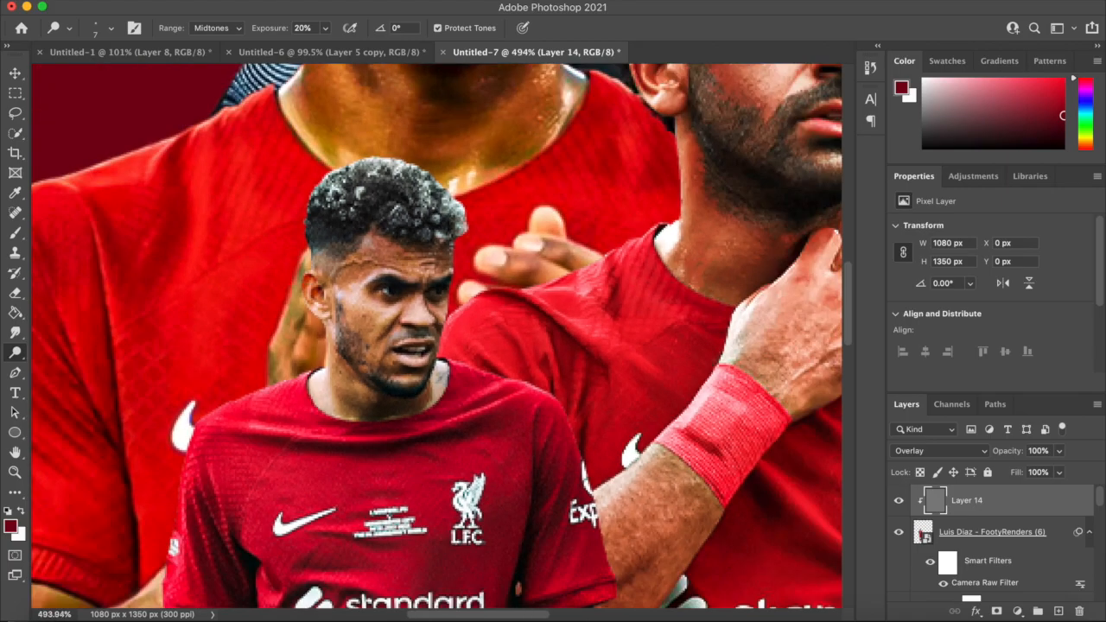
scroll(433, 341, up, 10)
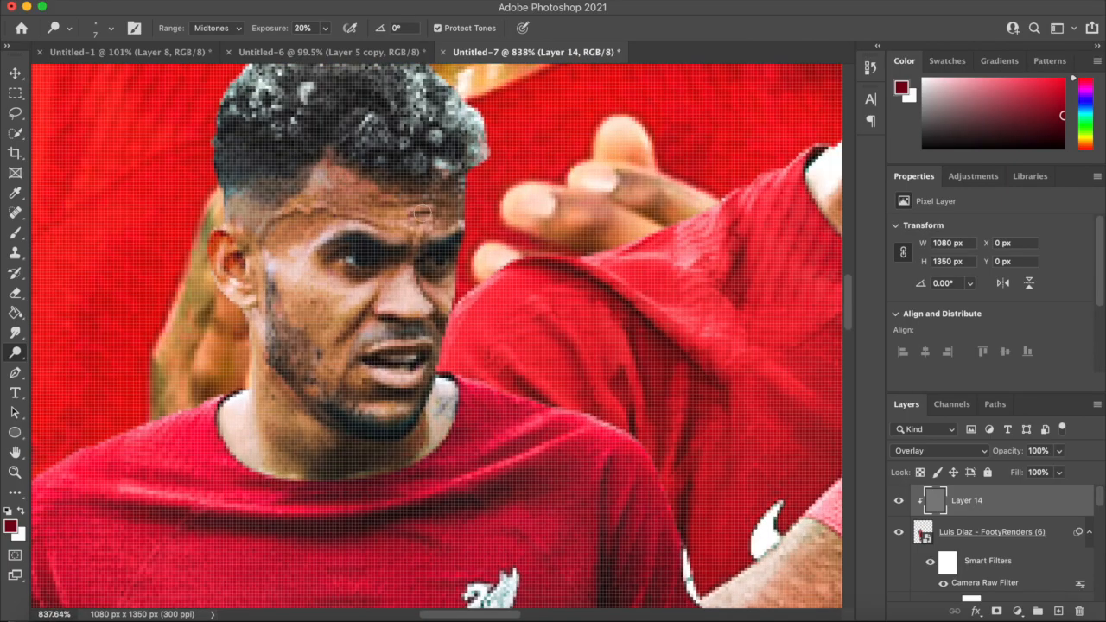
scroll(424, 374, down, 10)
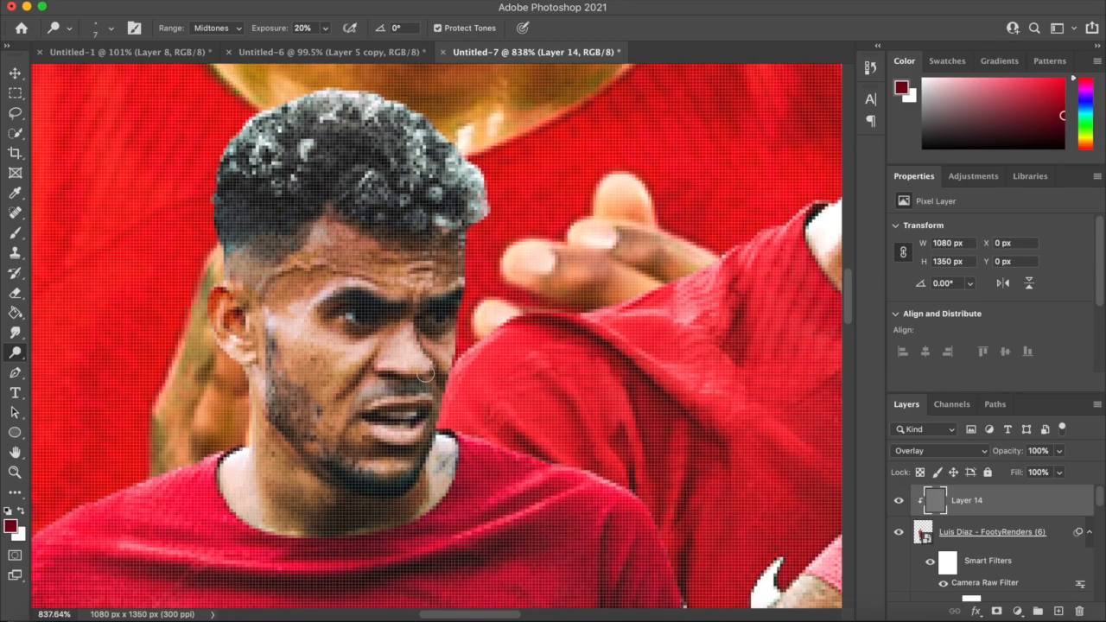
scroll(430, 372, up, 8)
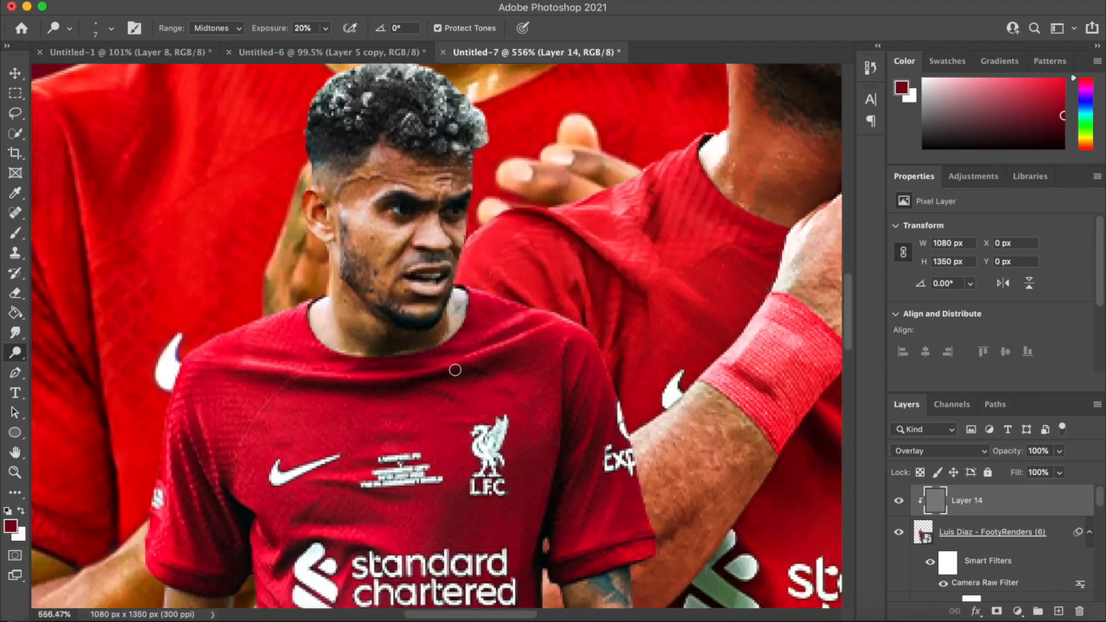
scroll(407, 294, down, 3)
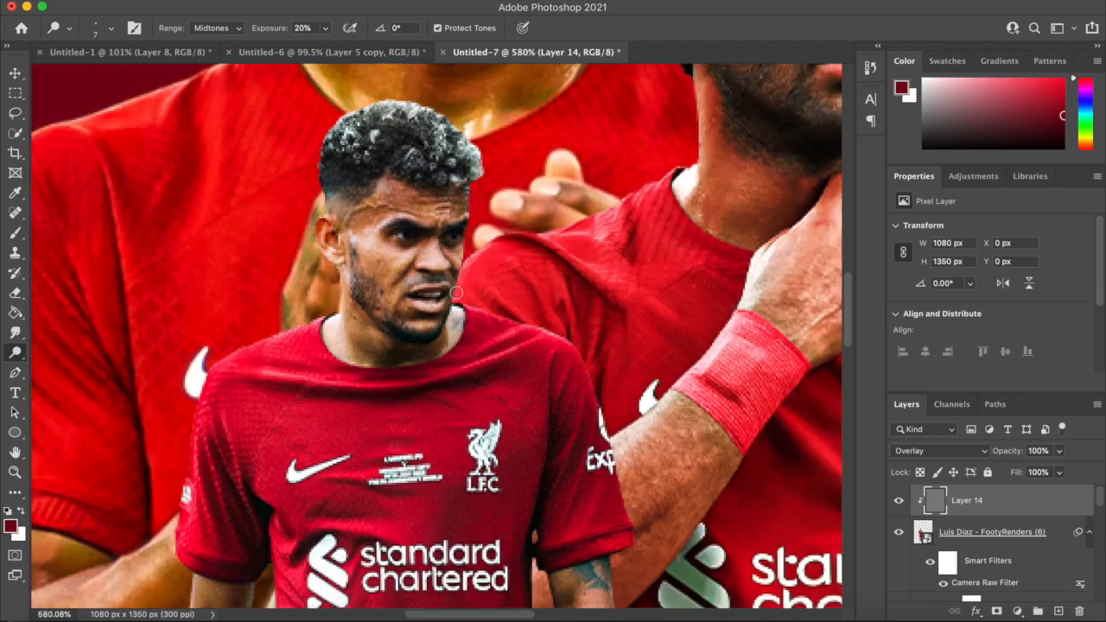
scroll(406, 300, up, 2)
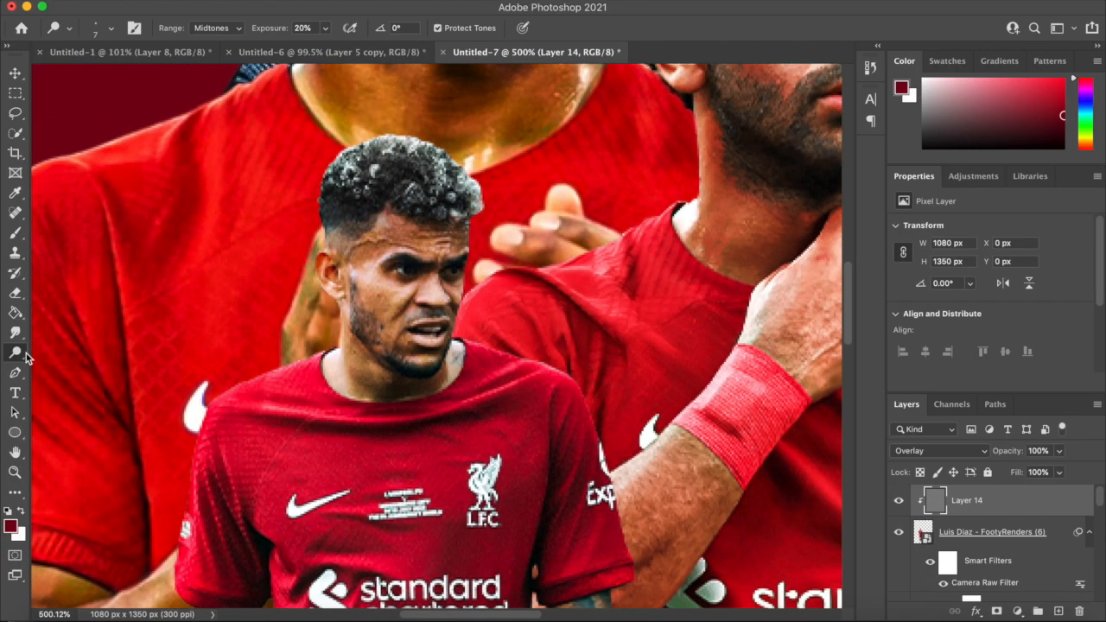
click(899, 501)
click(899, 500)
Add a clipped Curves adjustment above the gray layer, raise its upper midtones to brighten, and invert its mask to black.
click(1020, 612)
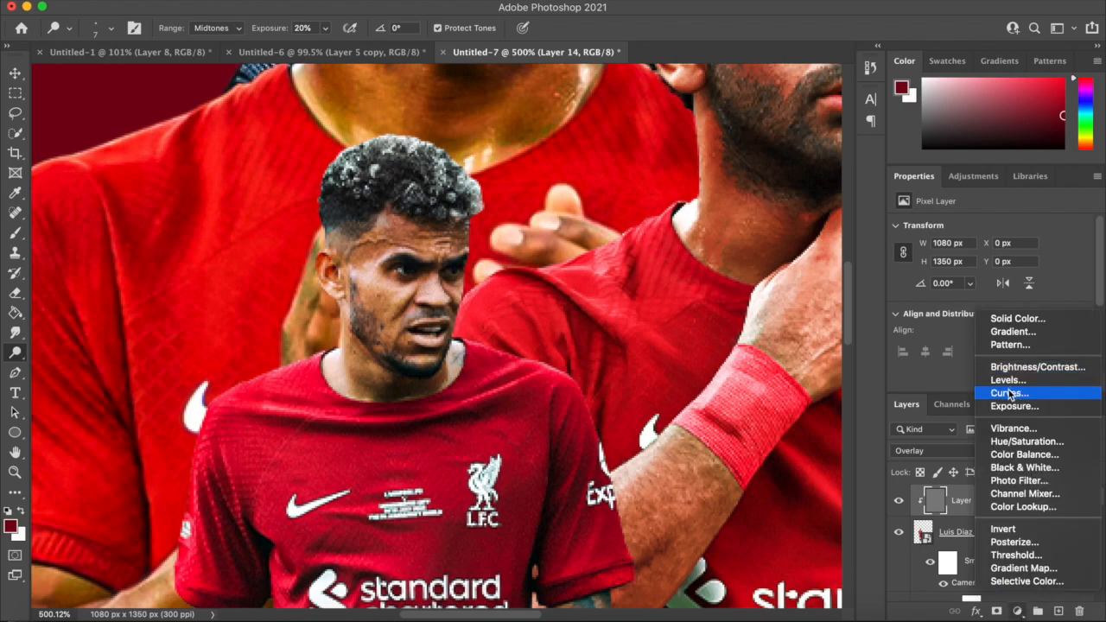
click(1000, 388)
drag(1047, 304, 1044, 288)
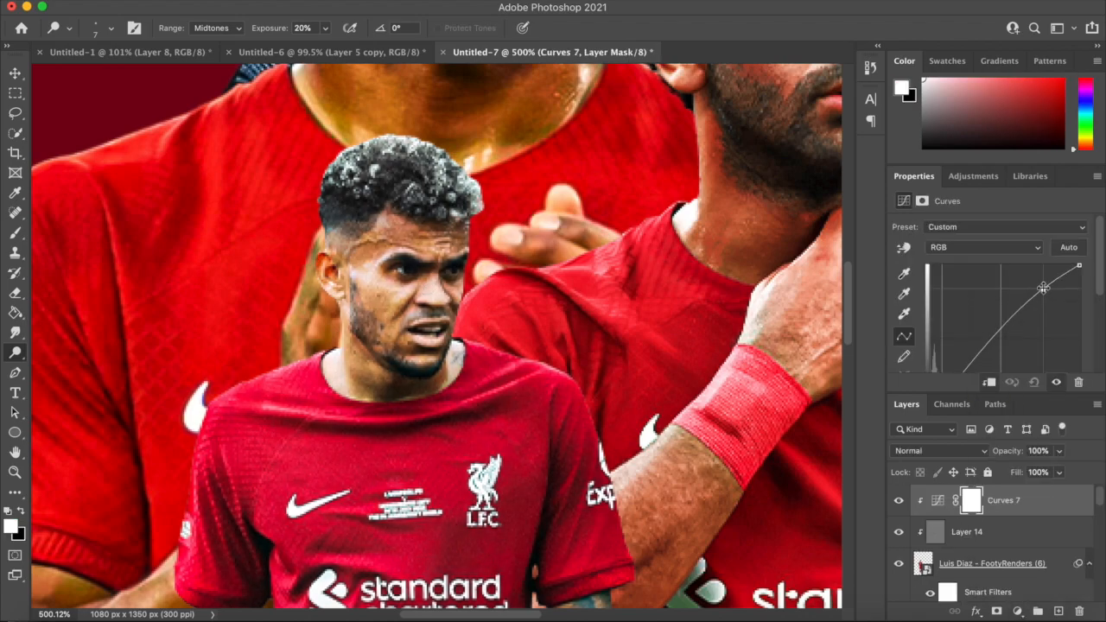
key(super+i)
Paint white on the brightening Curves mask over highlights of Diaz's face with a size 6 to 9 brush at 20% flow.
key(b)
scroll(363, 277, up, 3)
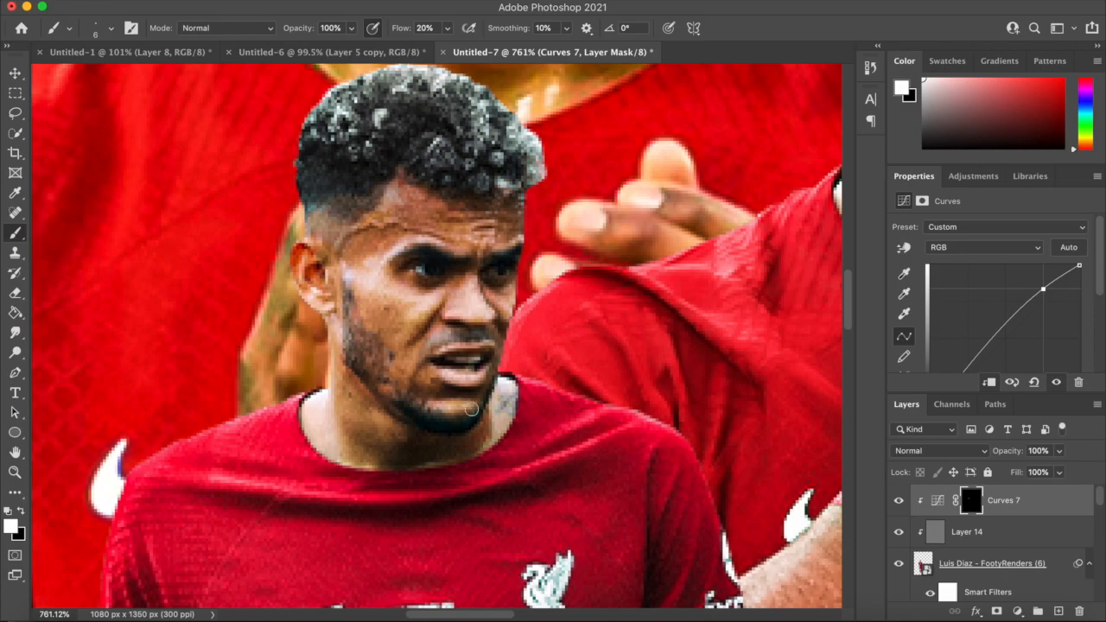
scroll(441, 350, down, 5)
scroll(441, 371, up, 5)
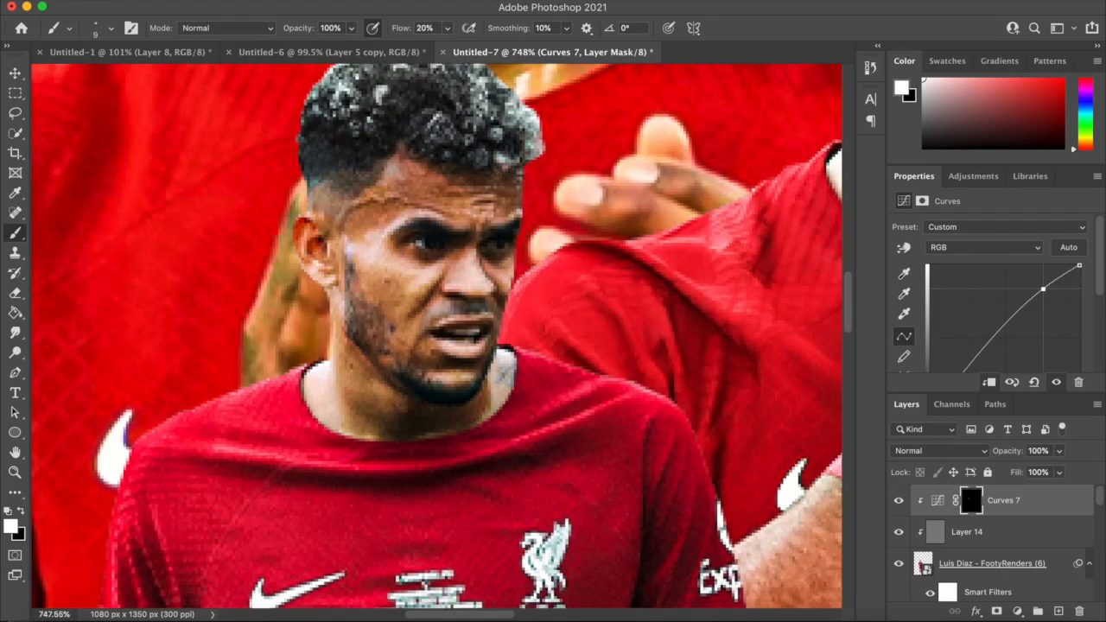
scroll(437, 337, right, 1)
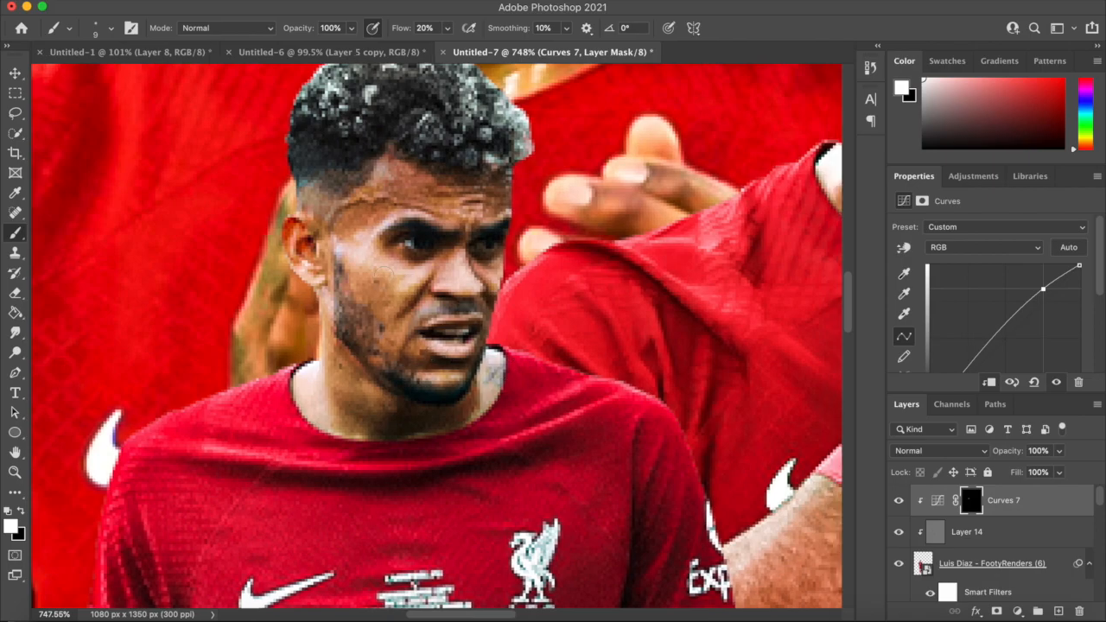
scroll(366, 160, down, 5)
scroll(367, 160, up, 5)
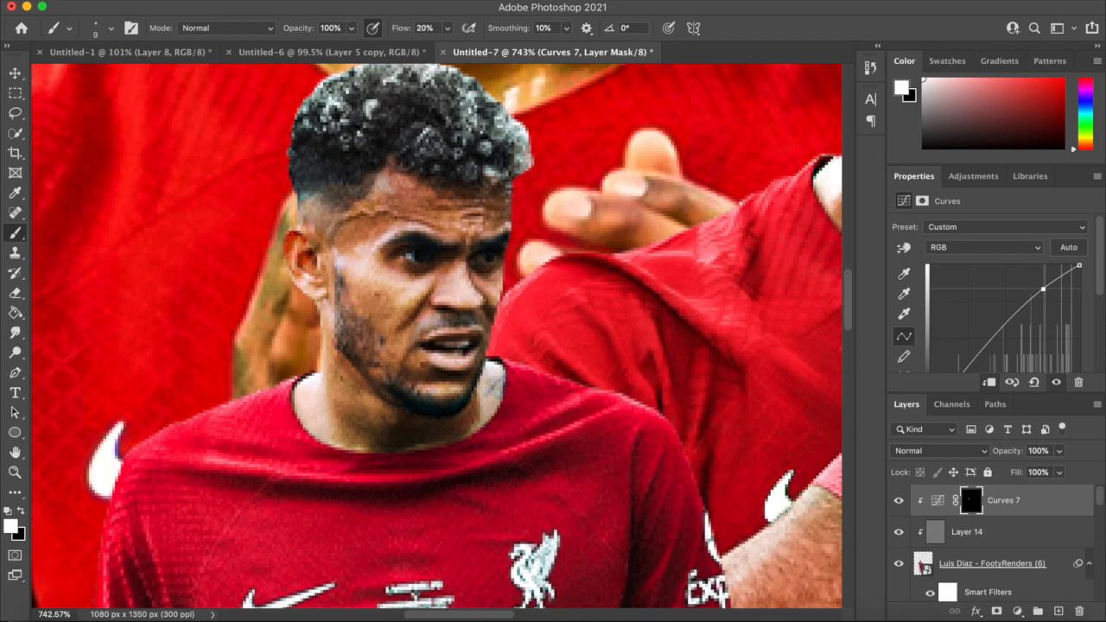
scroll(438, 336, up, 3)
scroll(438, 337, right, 2)
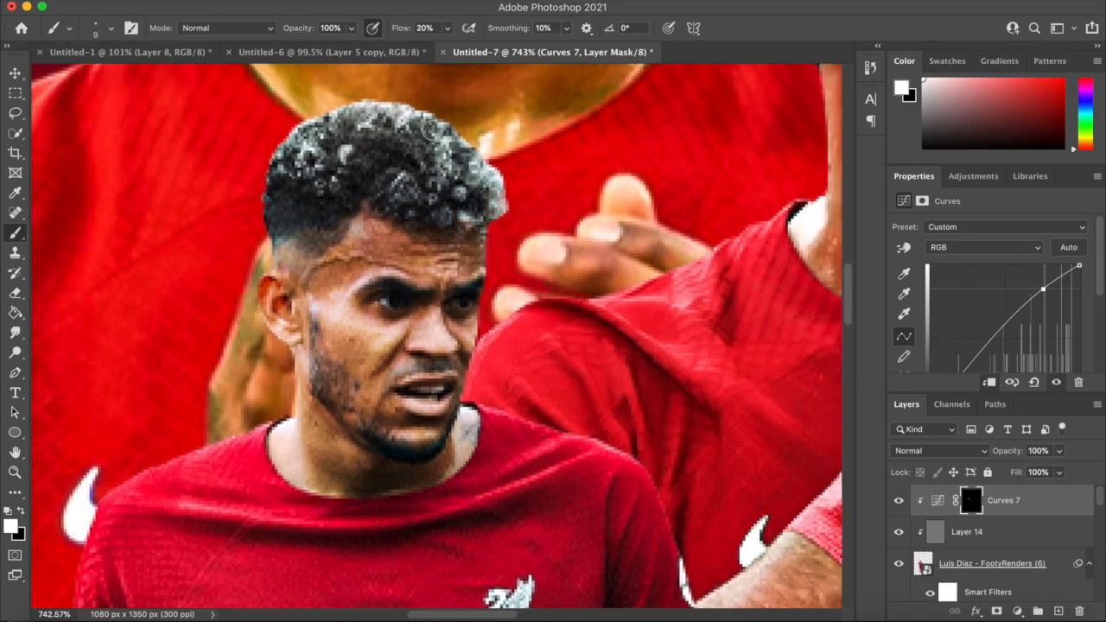
scroll(449, 406, down, 3)
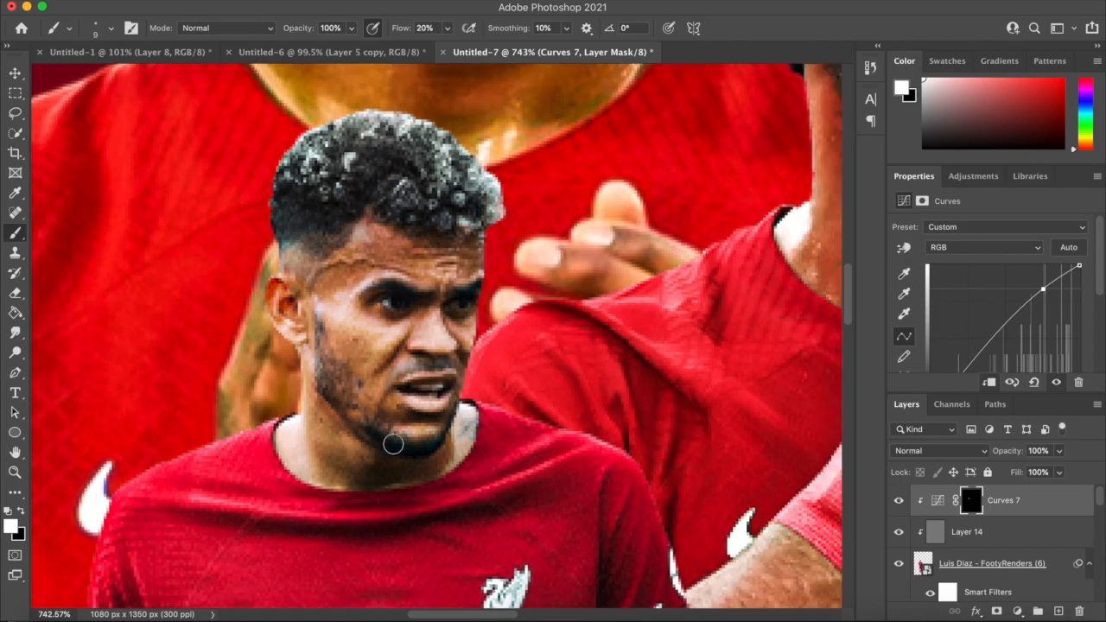
scroll(438, 337, down, 5)
scroll(437, 336, up, 6)
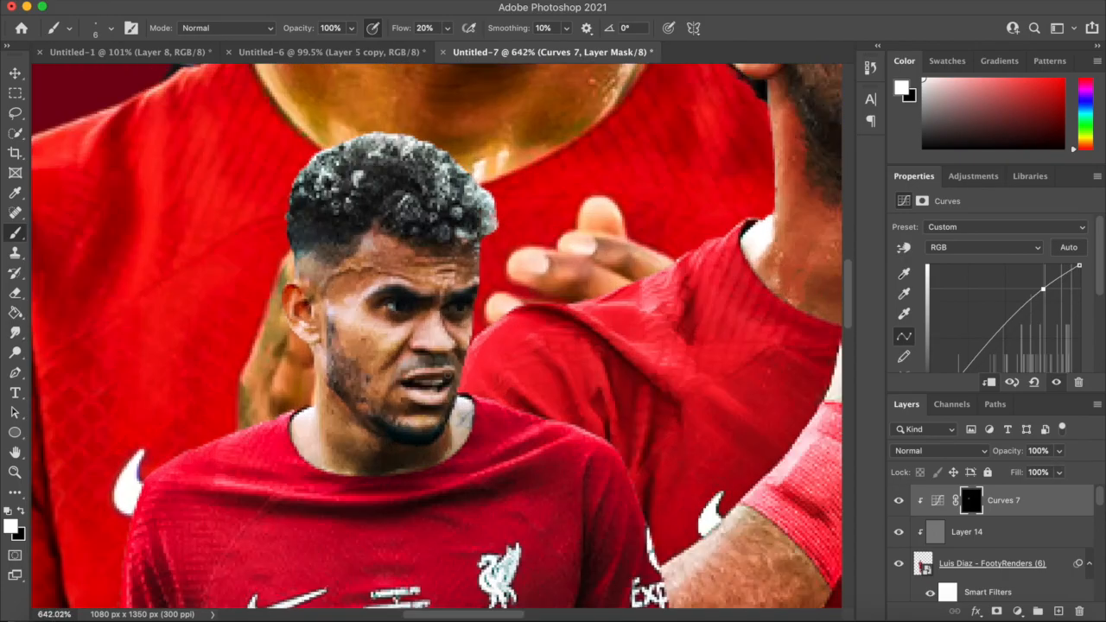
Paint the brightening Curves mask along the lit parts of Diaz's arms and shirt with brush sizes 8 and 20.
scroll(437, 337, down, 10)
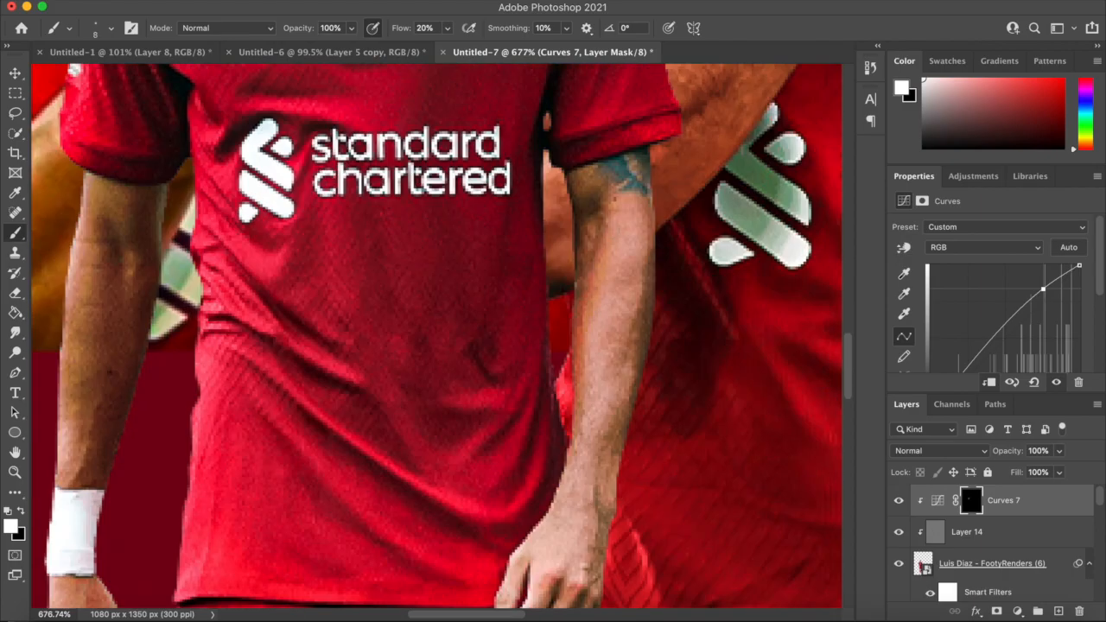
scroll(619, 285, down, 5)
scroll(193, 297, left, 4)
scroll(217, 289, up, 5)
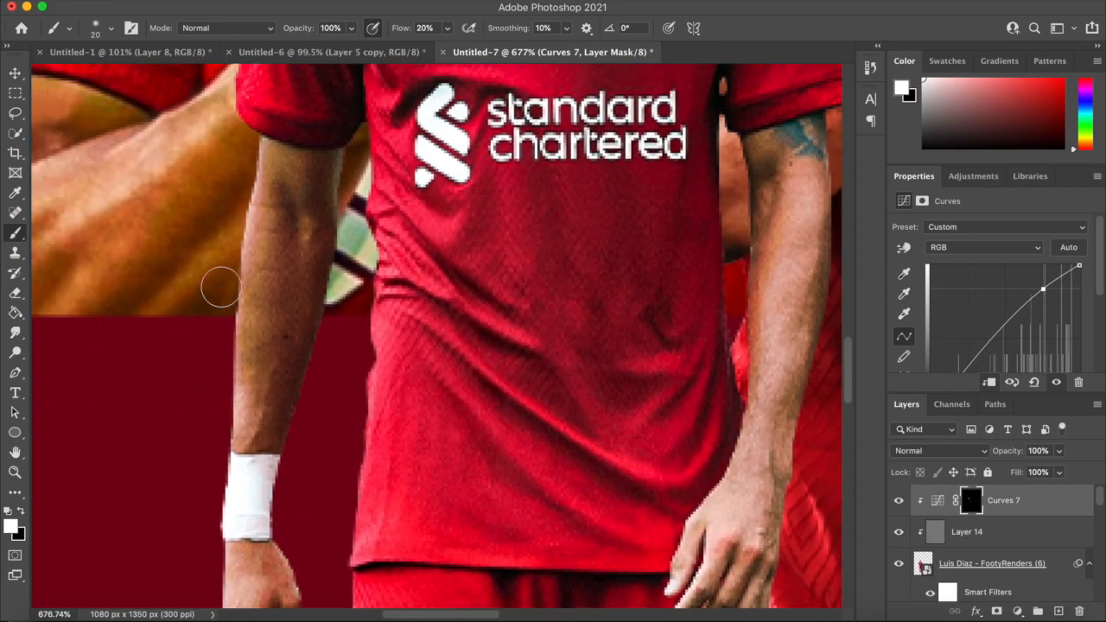
Paint the brightening Curves mask over the highlights on Diaz's knees with a size 9 brush and check the whole figure.
scroll(220, 365, down, 10)
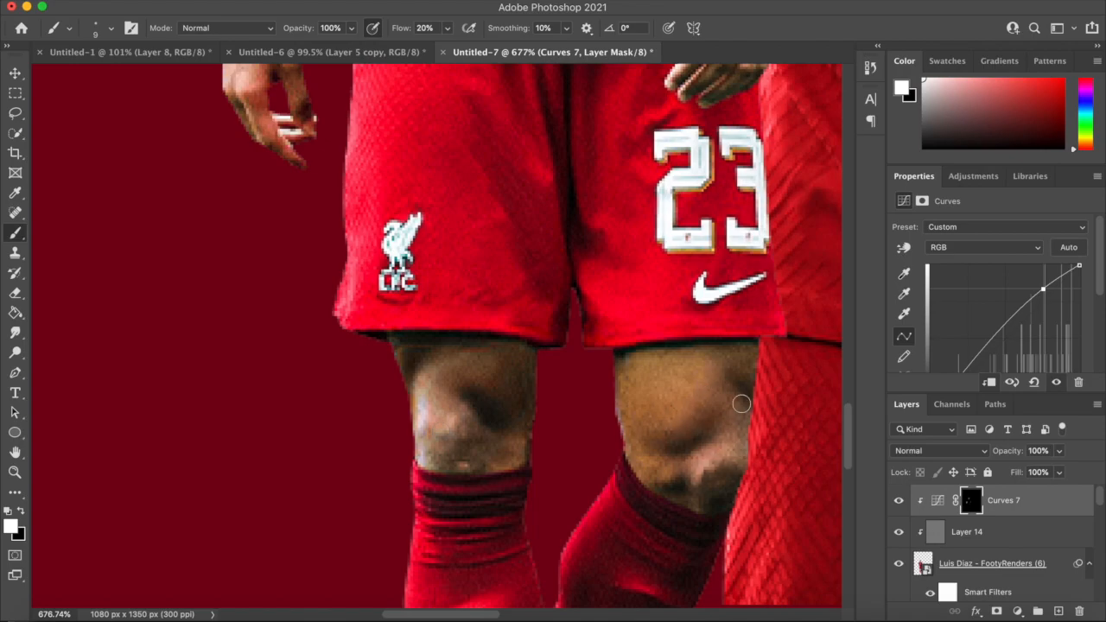
scroll(592, 357, down, 5)
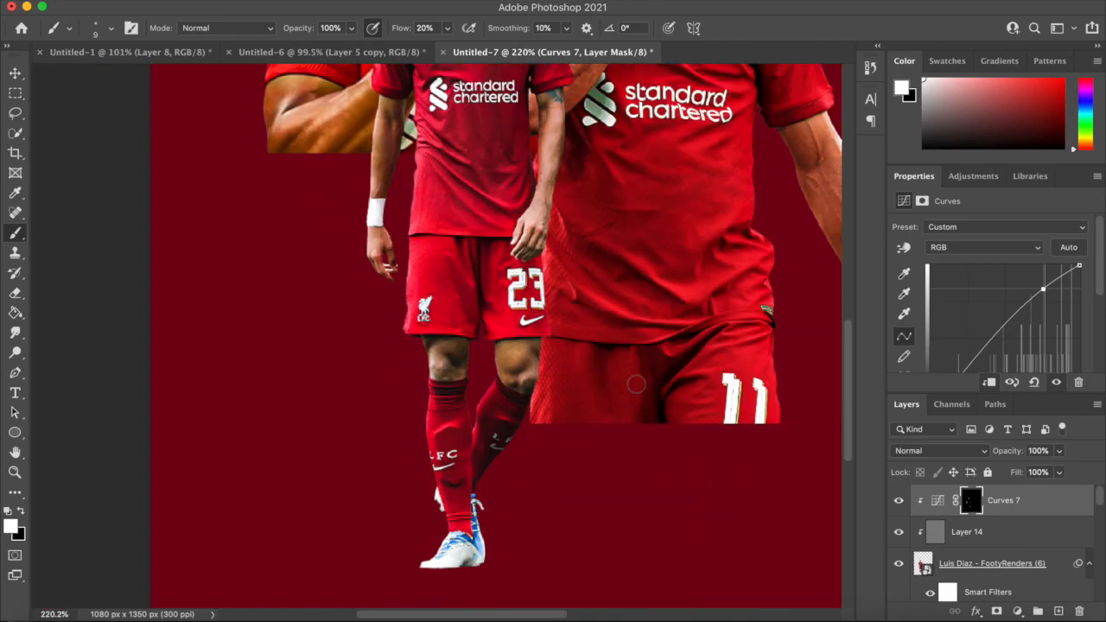
scroll(592, 357, up, 5)
scroll(486, 319, down, 2)
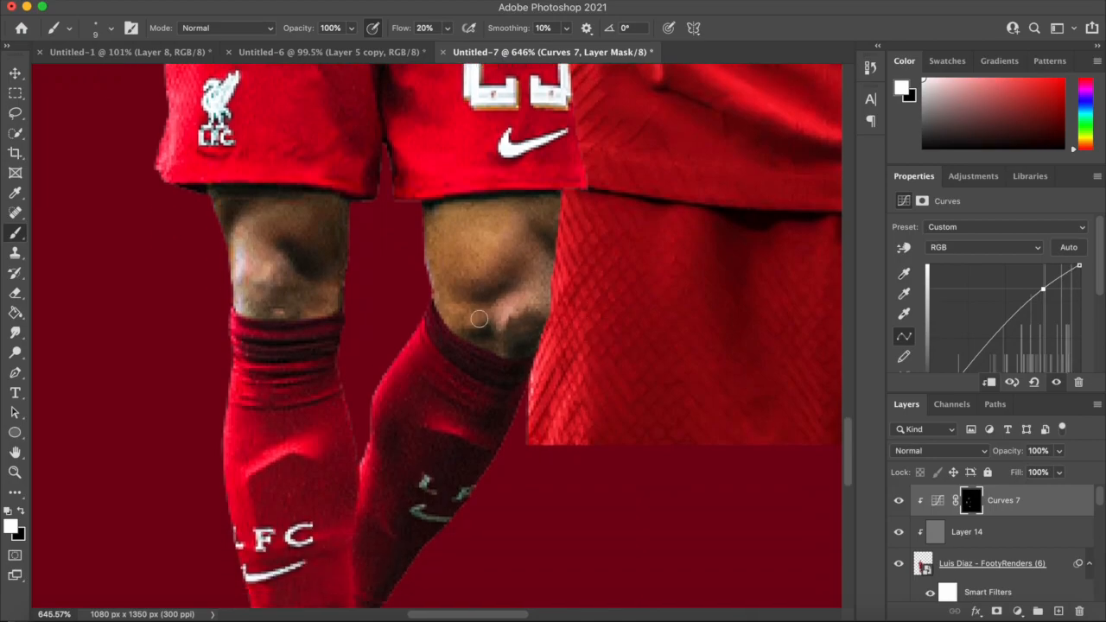
scroll(544, 259, up, 5)
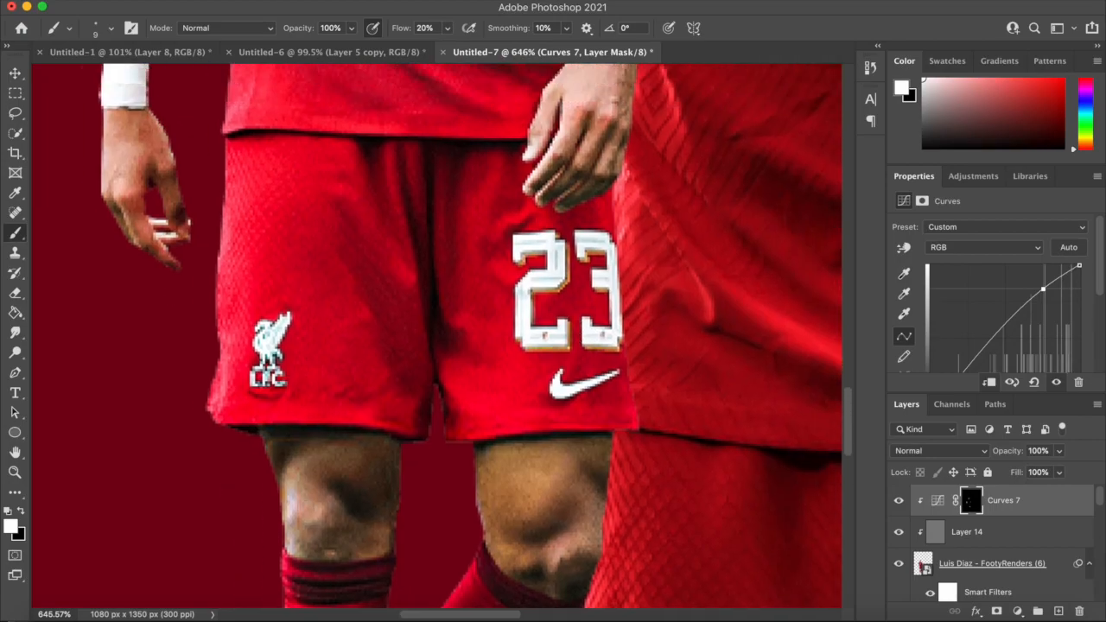
scroll(427, 417, up, 12)
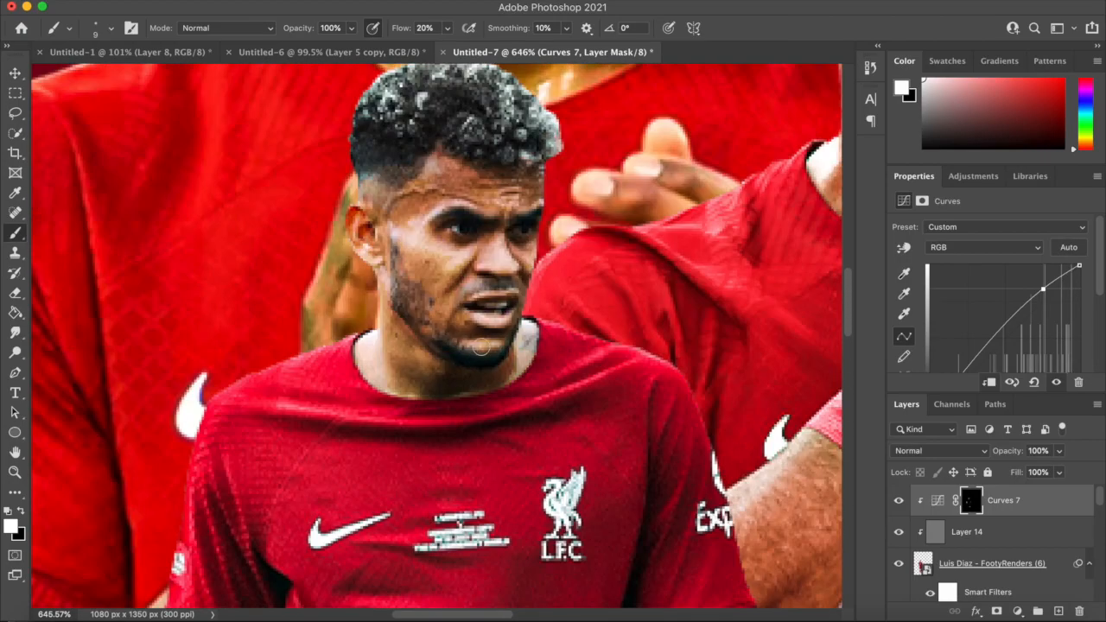
scroll(481, 347, down, 9)
scroll(144, 419, down, 5)
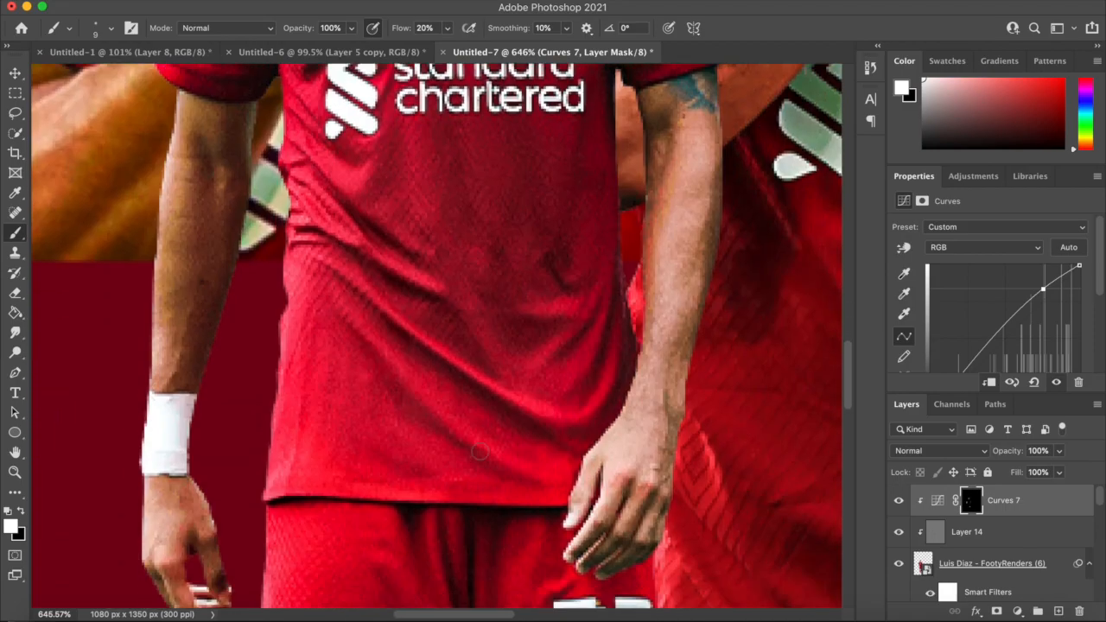
scroll(610, 492, up, 12)
Add a second Curves adjustment above the brightening curve and clip it to the Diaz cutout.
click(1017, 611)
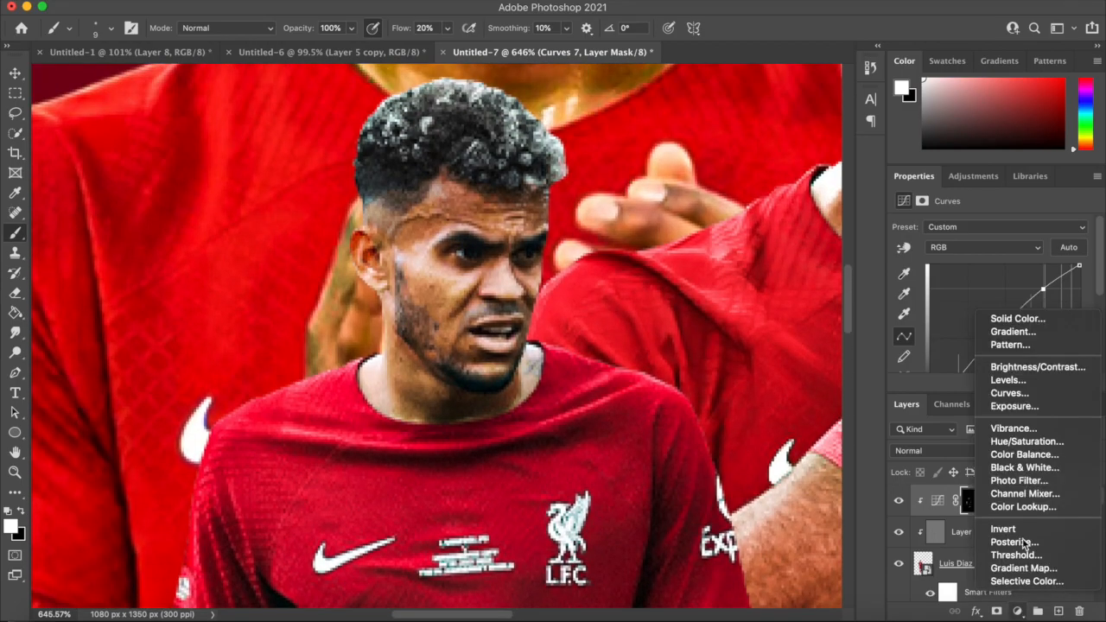
click(1010, 395)
scroll(437, 336, down, 10)
click(952, 522)
alt+click(996, 516)
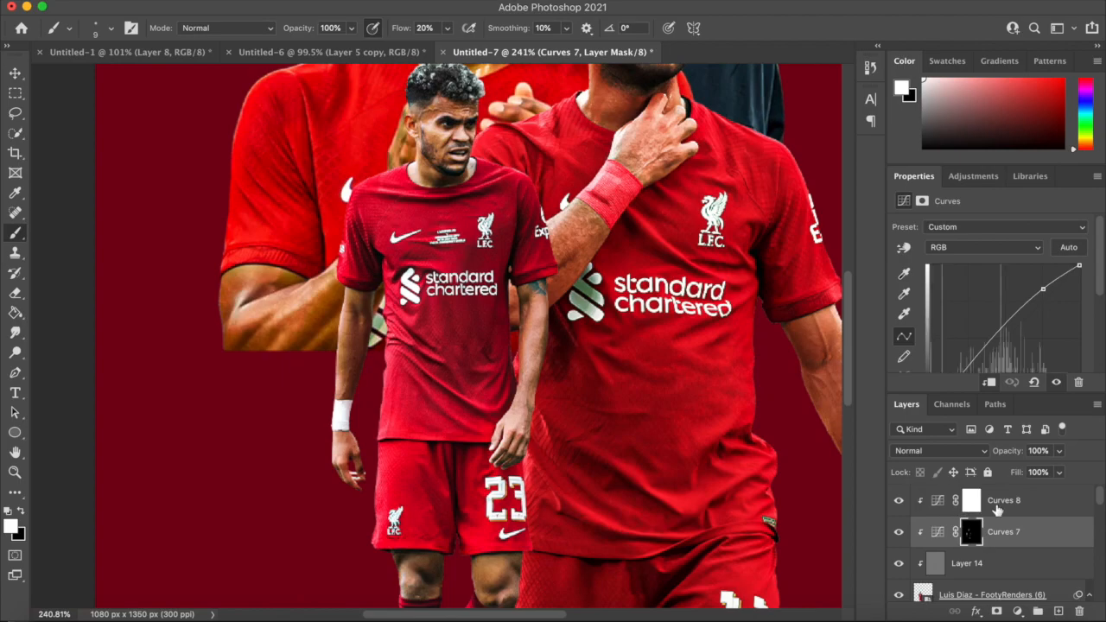
Pull the second curve's upper midtones down to darken Diaz, and invert its mask to black.
click(974, 501)
click(942, 502)
drag(1041, 314, 1041, 322)
scroll(516, 131, up, 6)
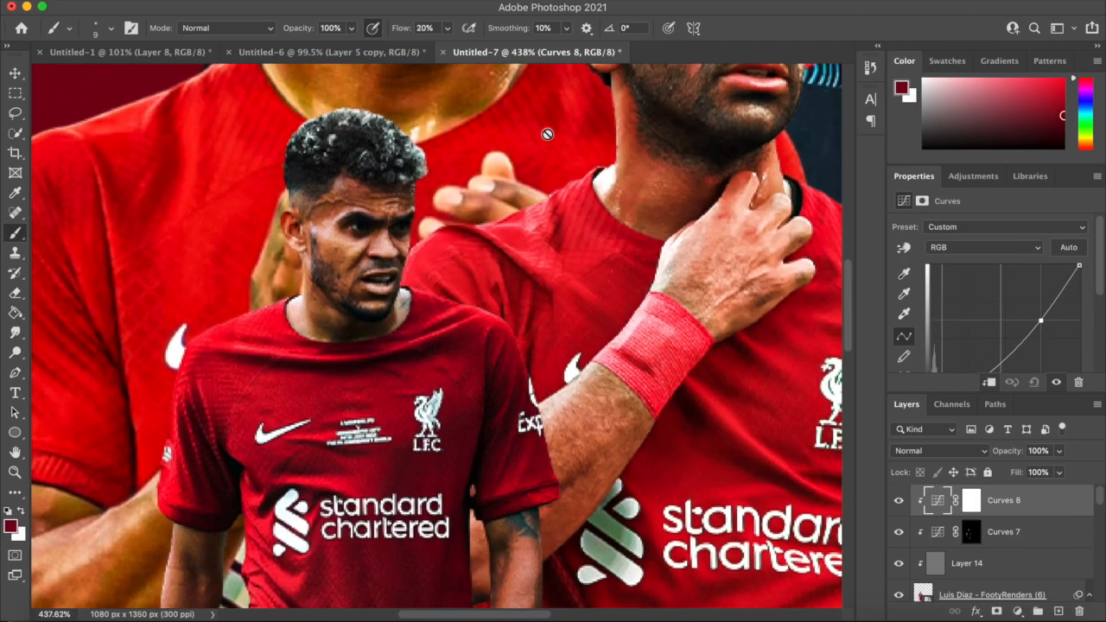
click(971, 500)
key(super+i)
Paint white on the darkening Curves mask around Diaz's hairline, temple and ear with a size 20 brush at 20% flow.
scroll(276, 310, up, 4)
scroll(276, 310, up, 1)
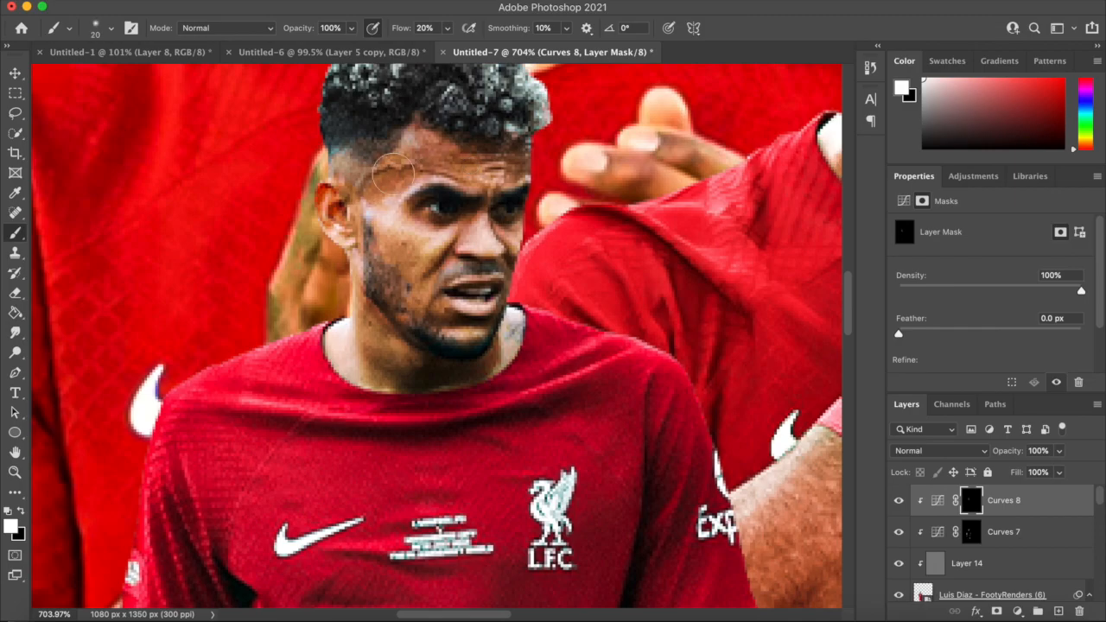
scroll(451, 135, down, 5)
scroll(451, 135, up, 4)
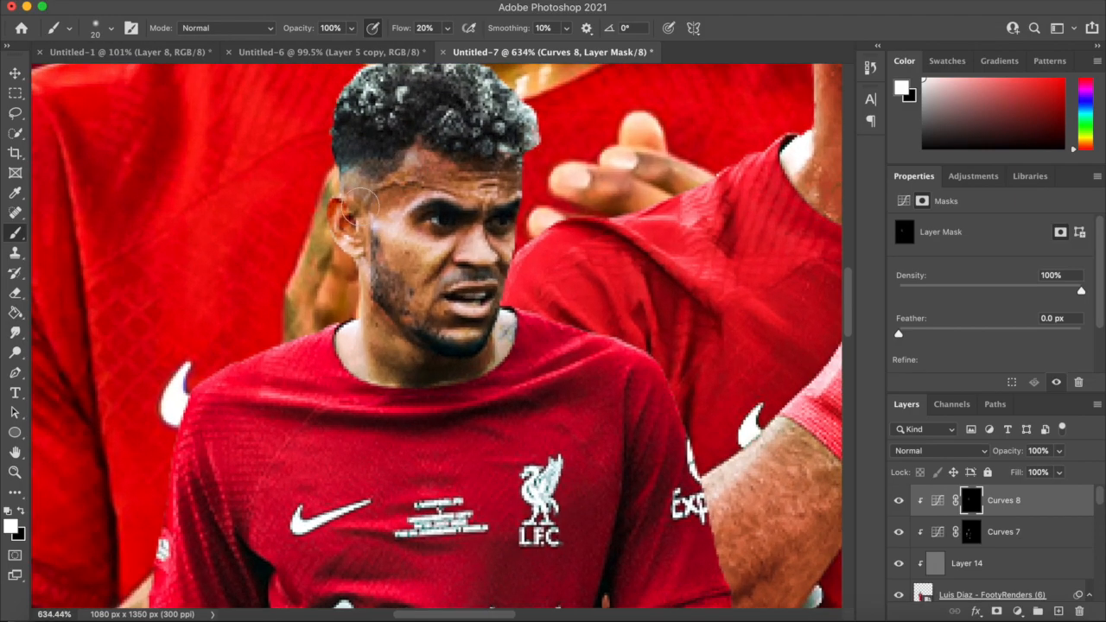
Paint finer shadows on the darkening Curves mask around Diaz's face and jaw with a size 9 brush.
scroll(460, 389, down, 6)
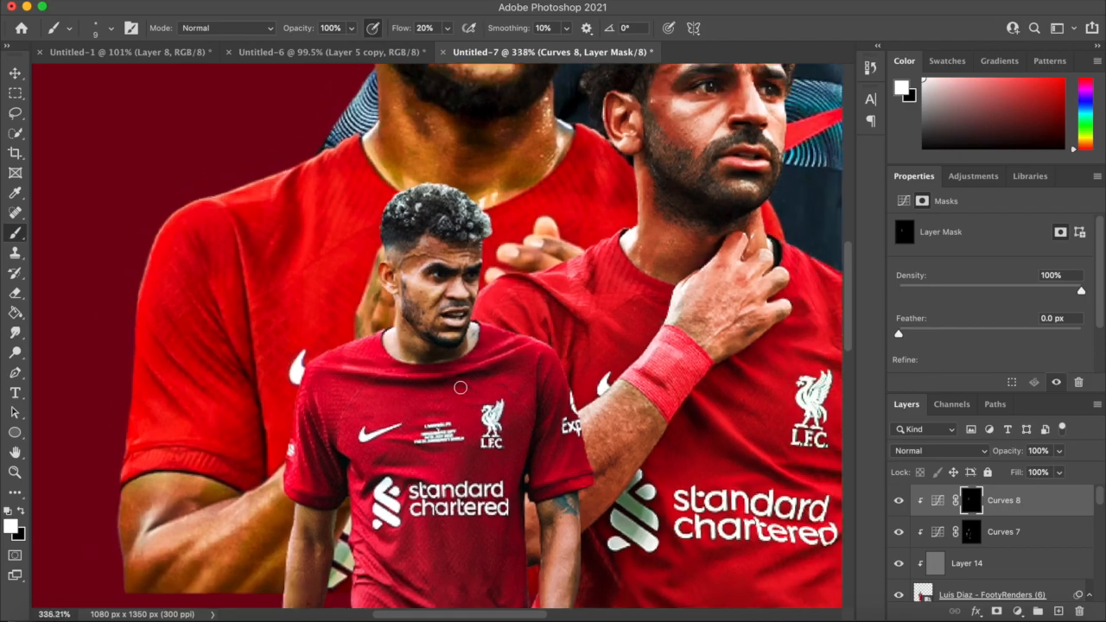
scroll(460, 388, up, 7)
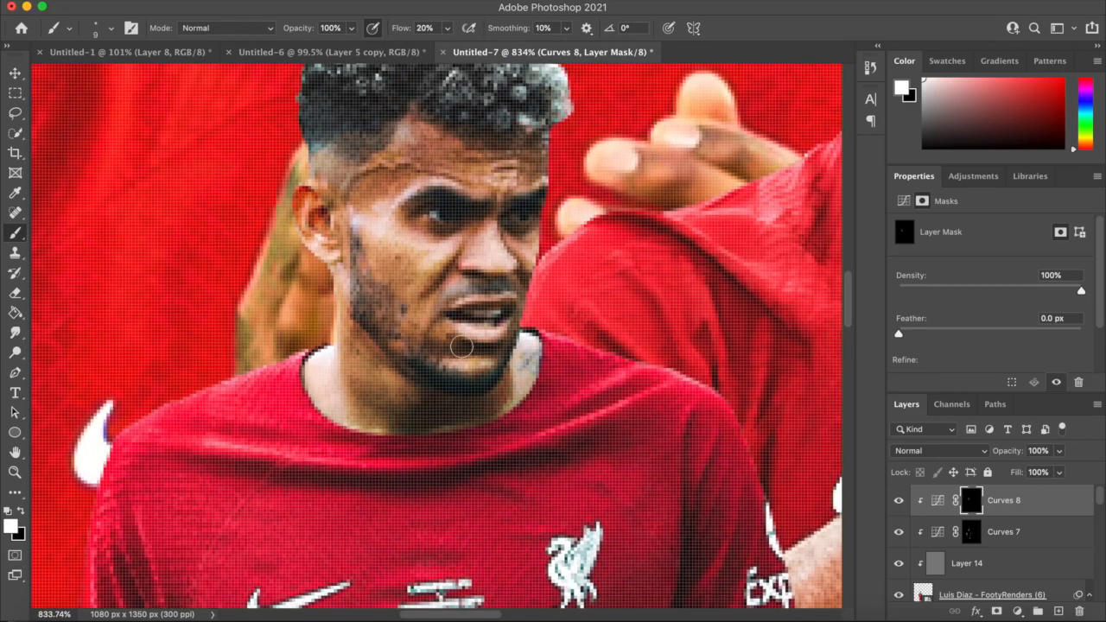
scroll(462, 347, up, 1)
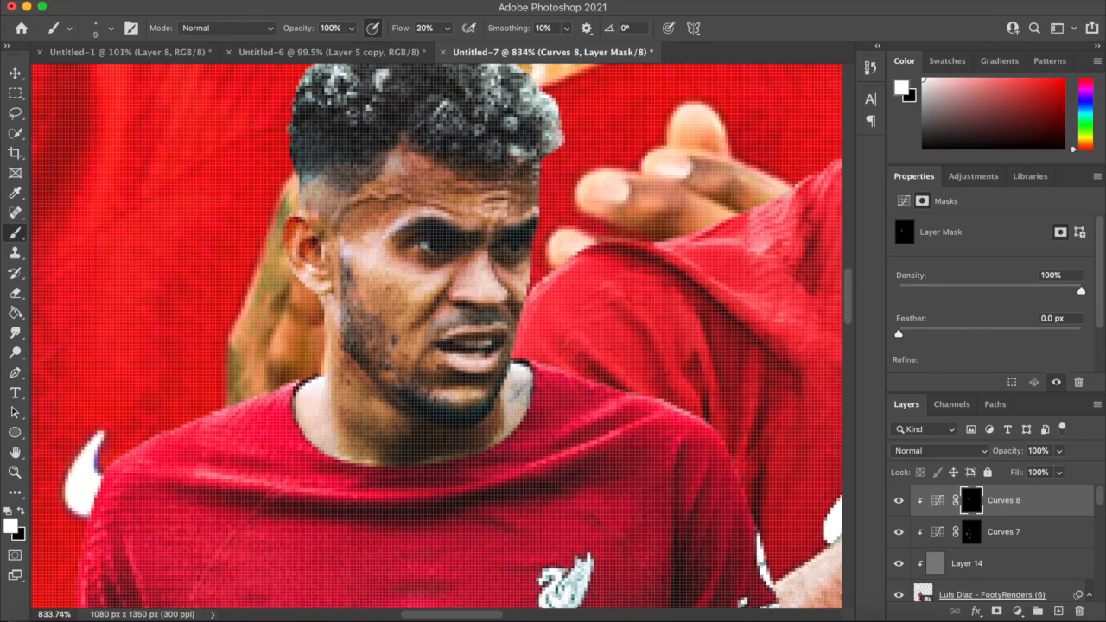
scroll(515, 302, down, 6)
scroll(518, 292, up, 4)
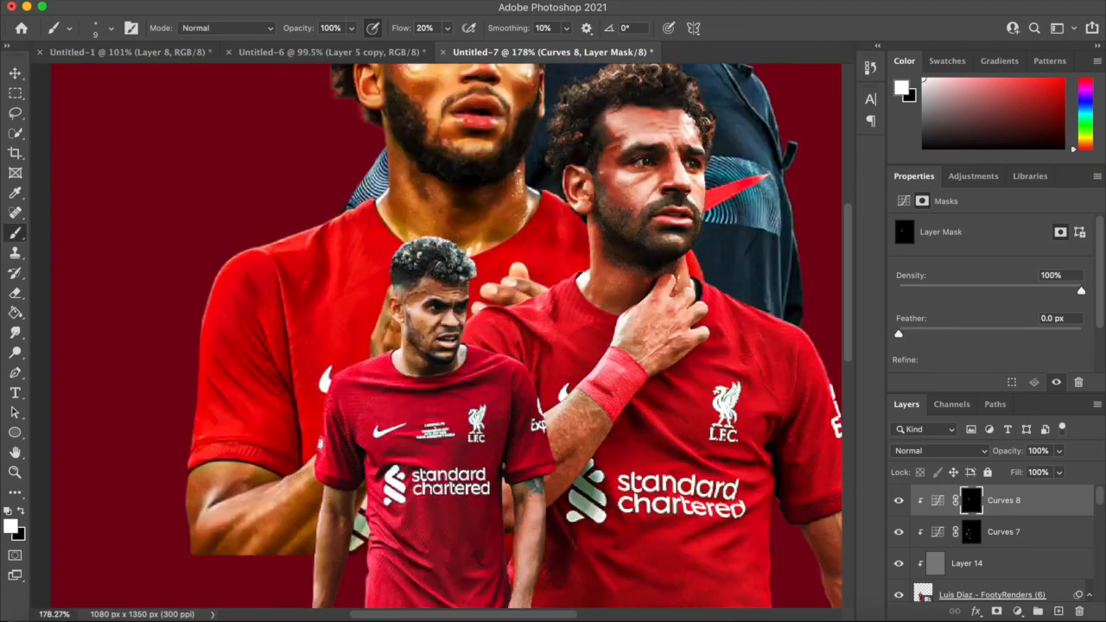
Paint shadows on the darkening Curves mask along Diaz's arms and knees with a size 30 brush at 20% flow.
scroll(445, 305, up, 2)
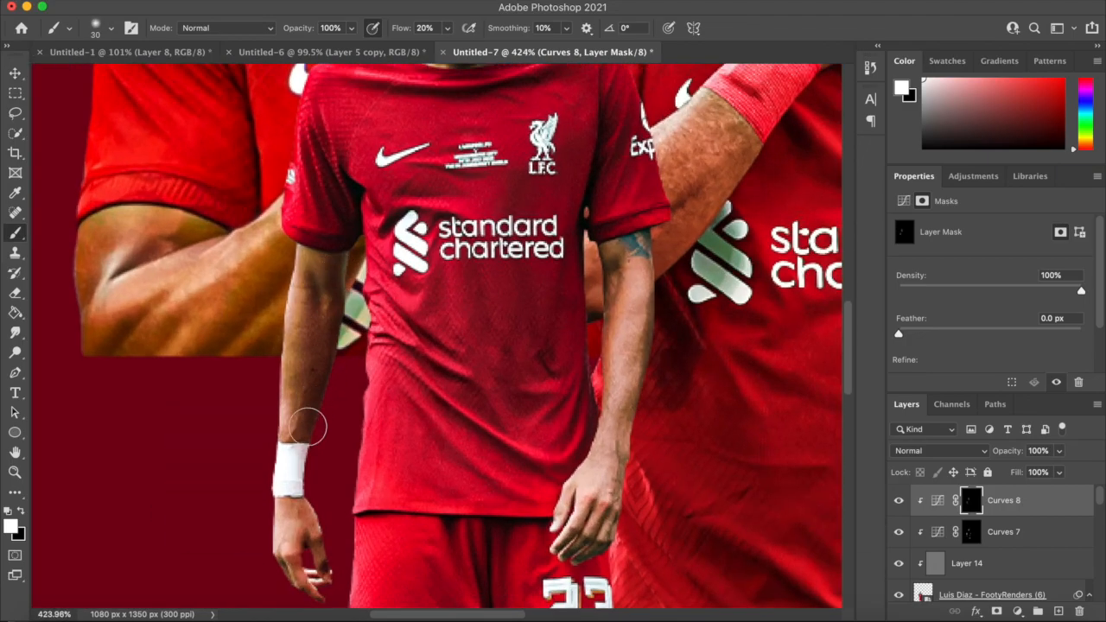
scroll(308, 426, down, 1)
scroll(623, 419, down, 5)
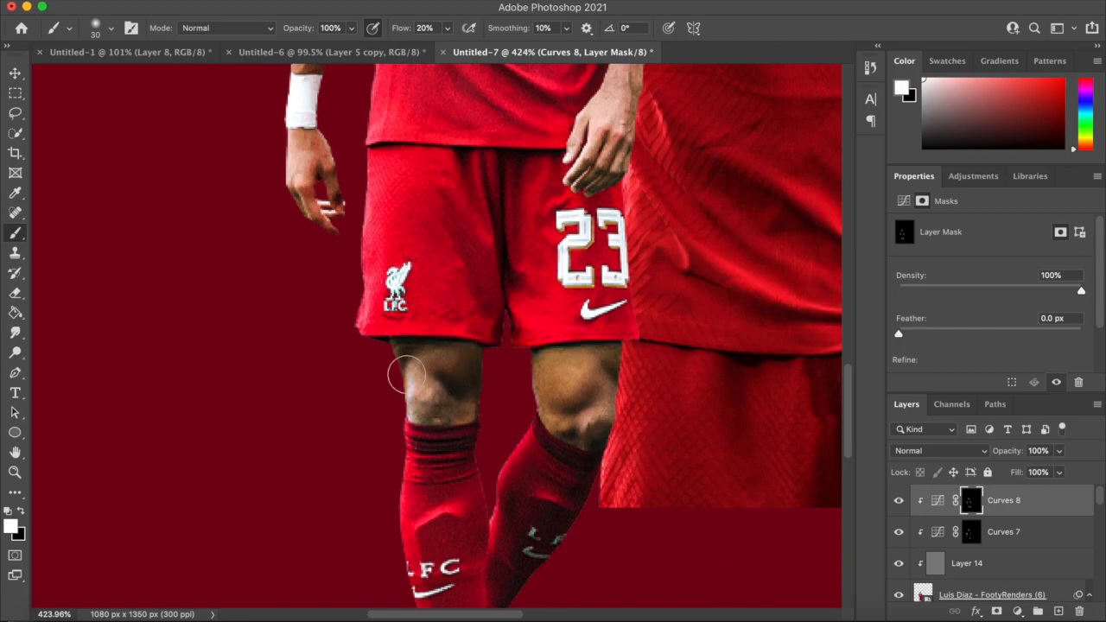
scroll(407, 373, up, 8)
scroll(407, 345, up, 2)
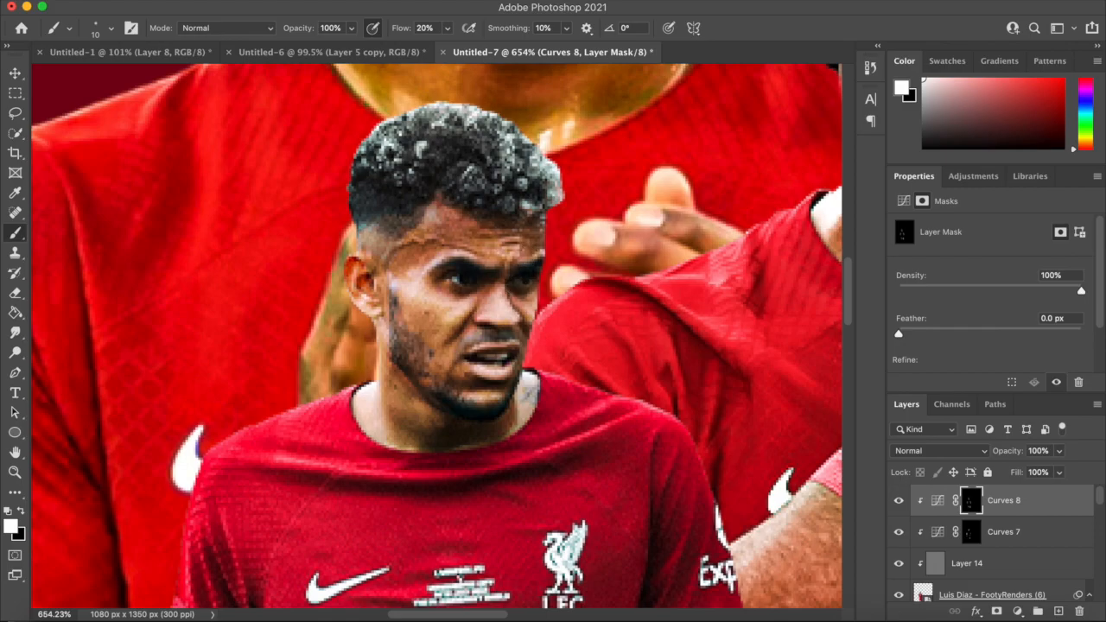
scroll(501, 274, down, 5)
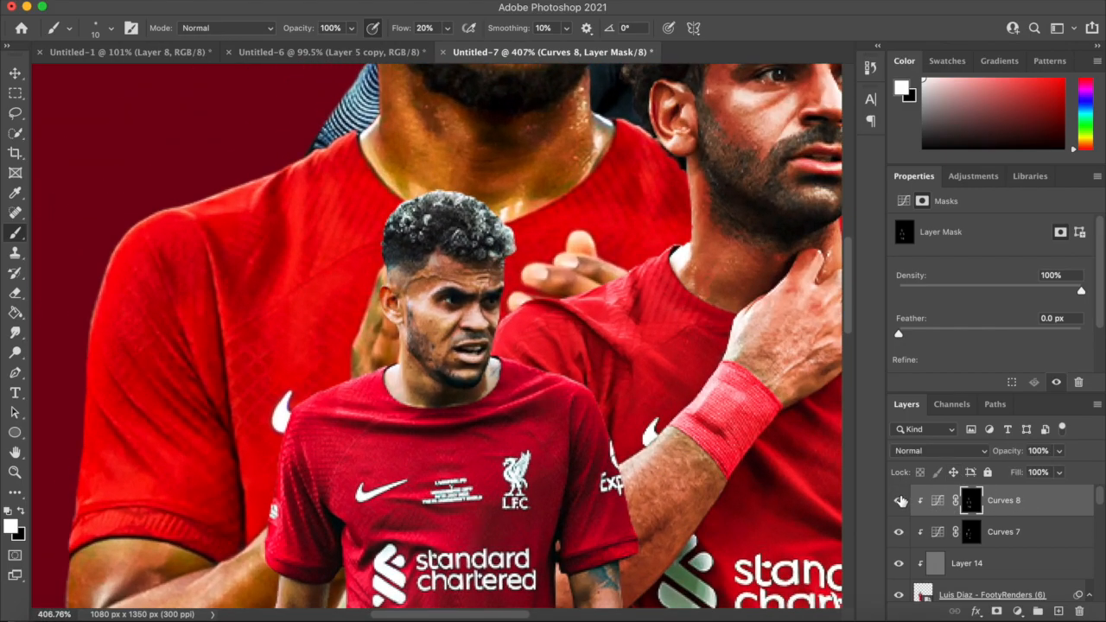
Add a Color Lookup adjustment above Diaz's darkening Curves, clip it to his cutout, and load the 3Strip.look LUT.
scroll(436, 296, down, 2)
click(1018, 611)
click(1024, 507)
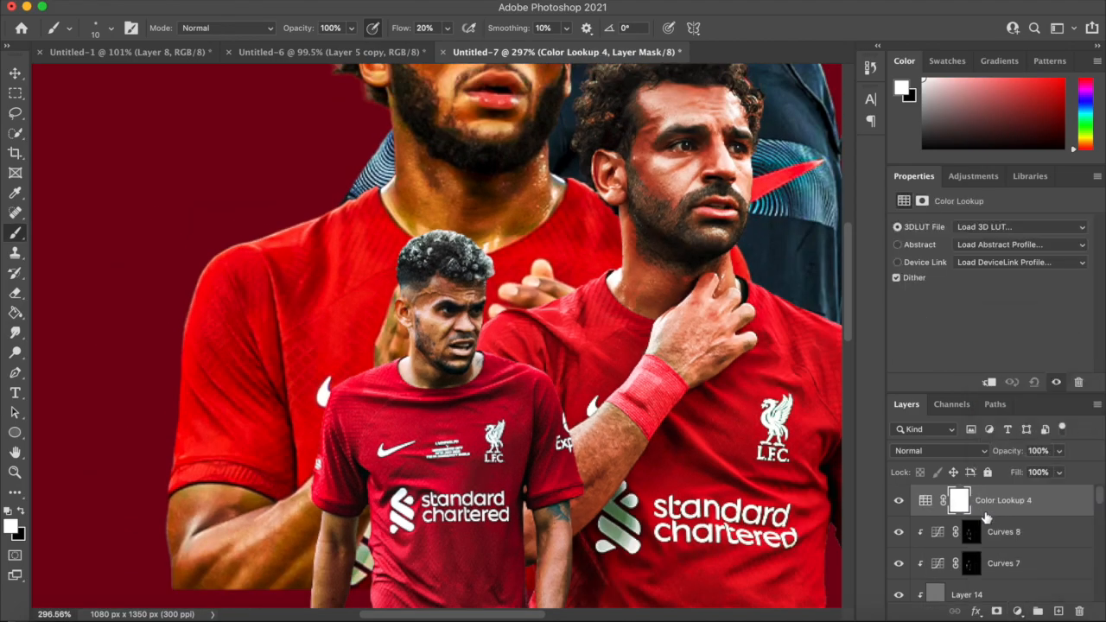
click(1020, 226)
click(964, 285)
scroll(687, 264, down, 8)
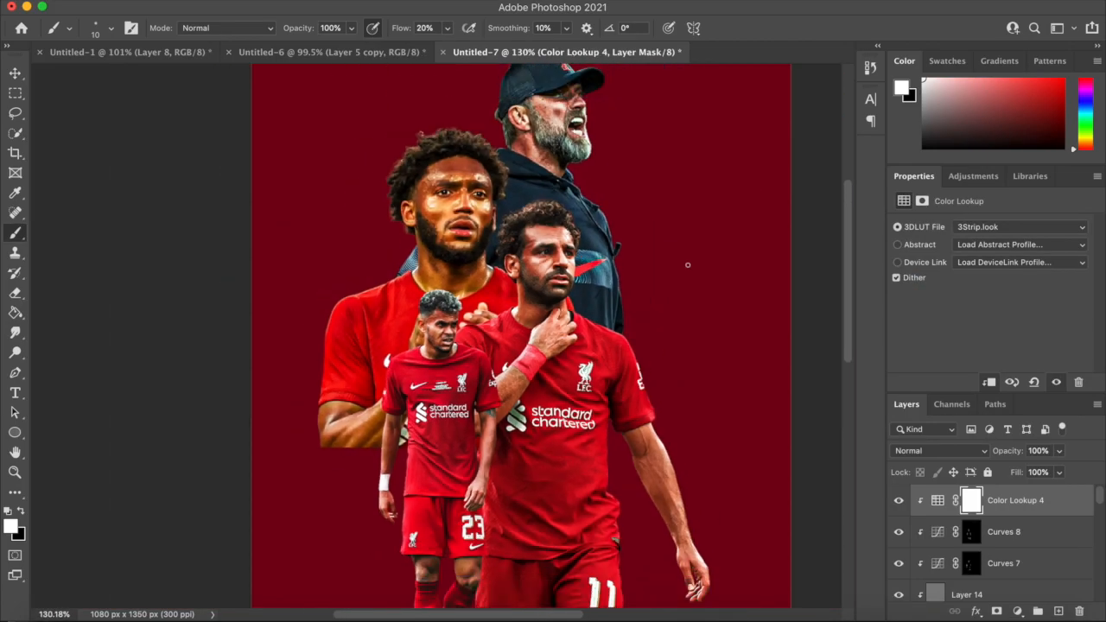
Add a clipped Vibrance adjustment above the Color Lookup of the large player cutout directly behind Diaz.
scroll(687, 264, up, 4)
scroll(688, 265, up, 5)
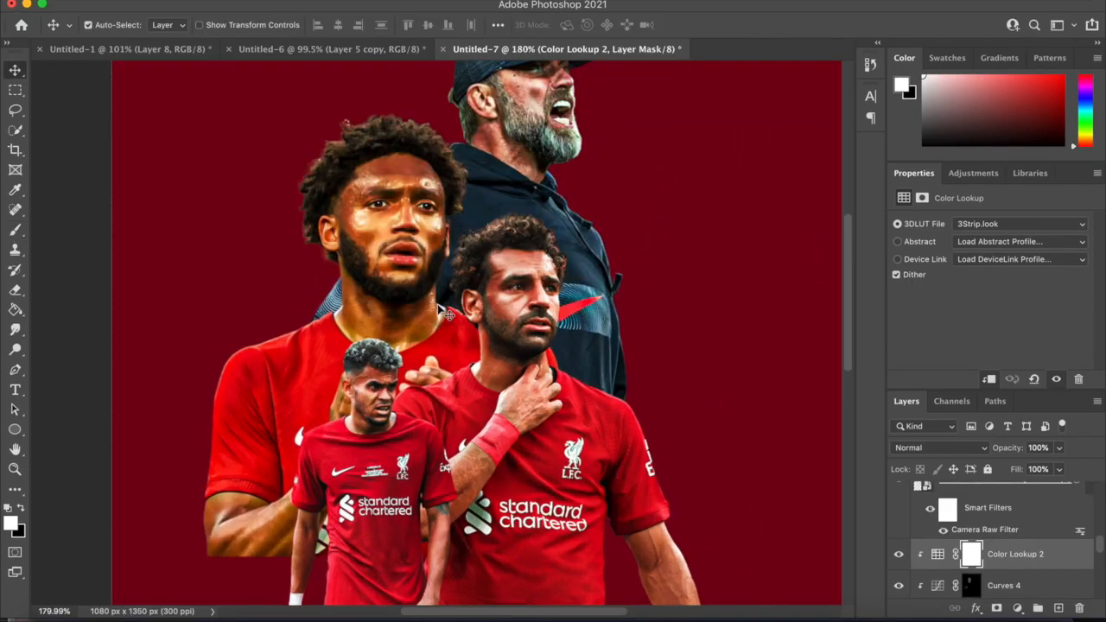
click(994, 585)
click(992, 562)
click(1018, 608)
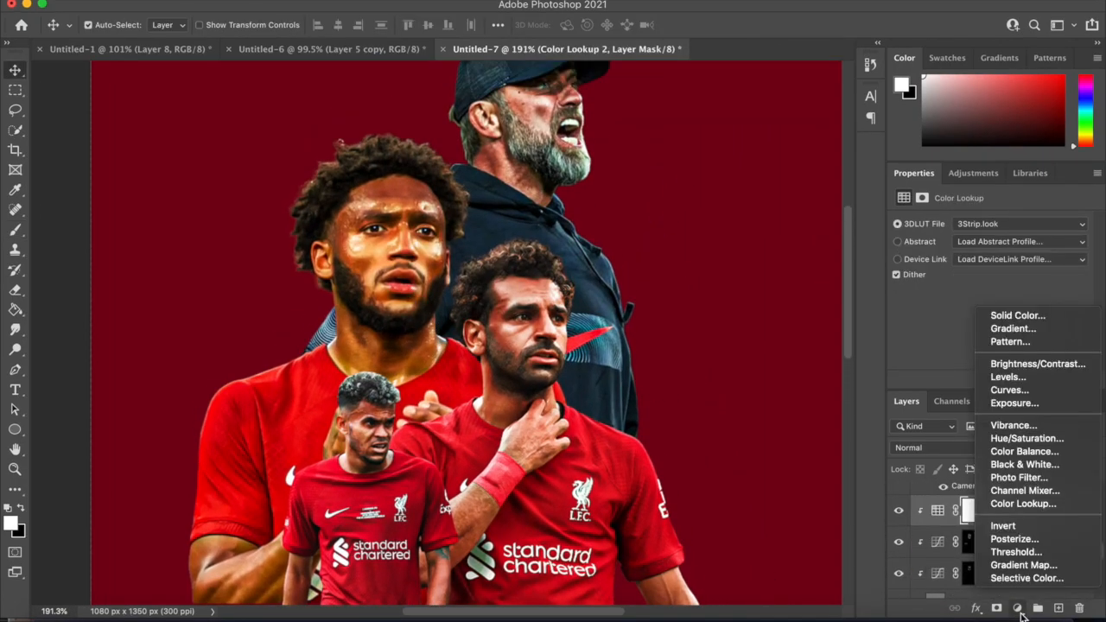
click(1009, 424)
Set the new adjustment's Vibrance to -3 and Saturation to -3 to tone down the player behind Diaz.
mouse_move(991, 242)
mouse_down()
mouse_move(971, 240)
mouse_move(988, 244)
mouse_up()
click(992, 269)
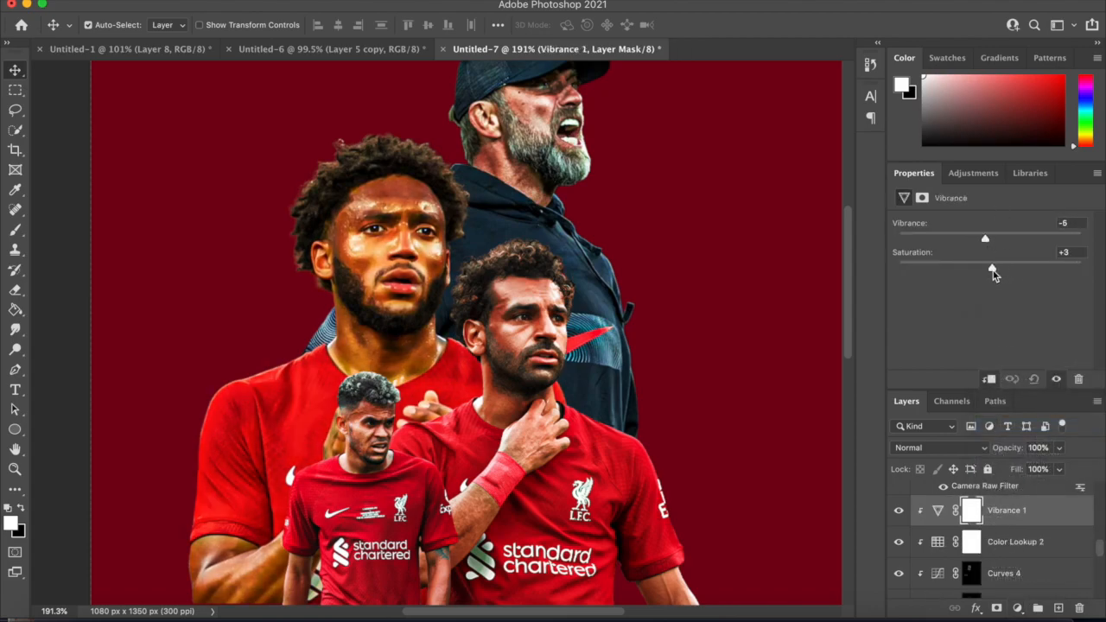
scroll(662, 190, down, 10)
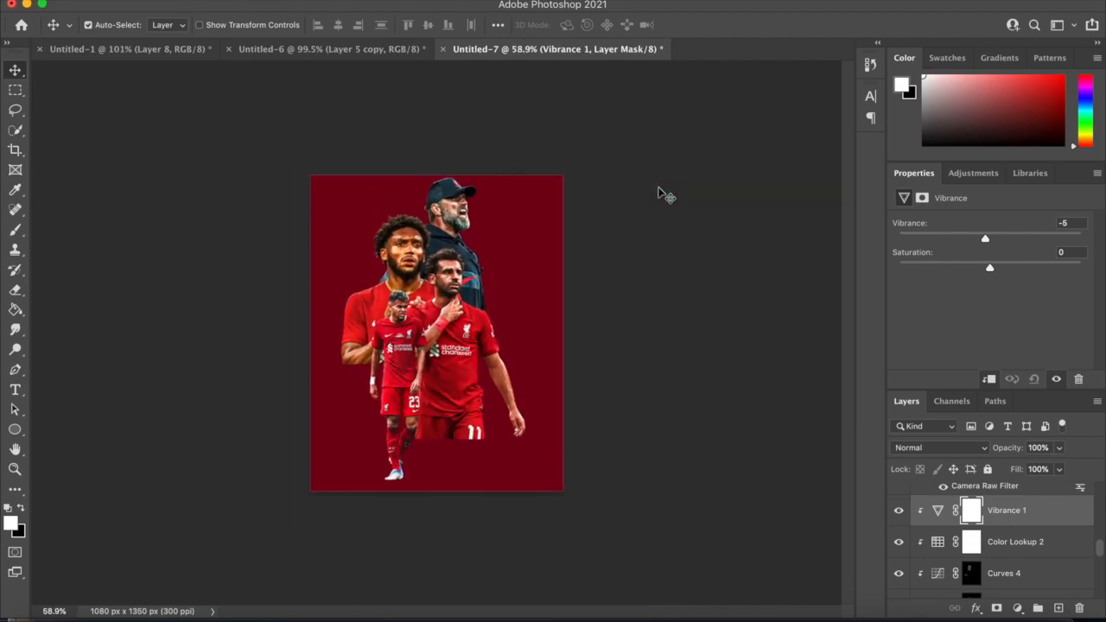
scroll(662, 190, up, 10)
drag(985, 245, 992, 268)
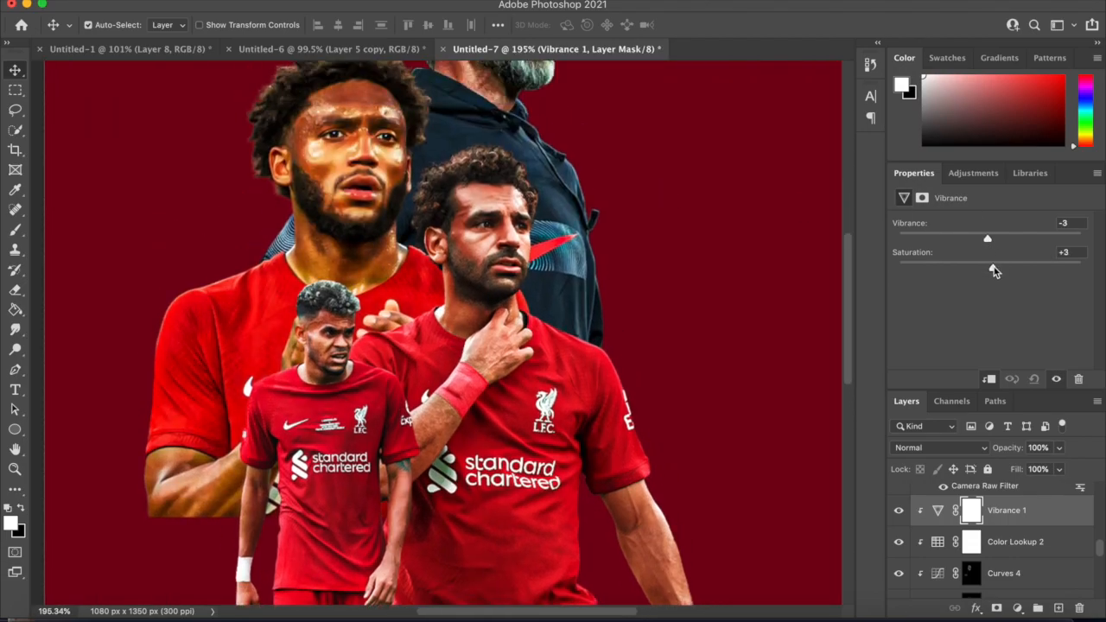
scroll(654, 205, down, 6)
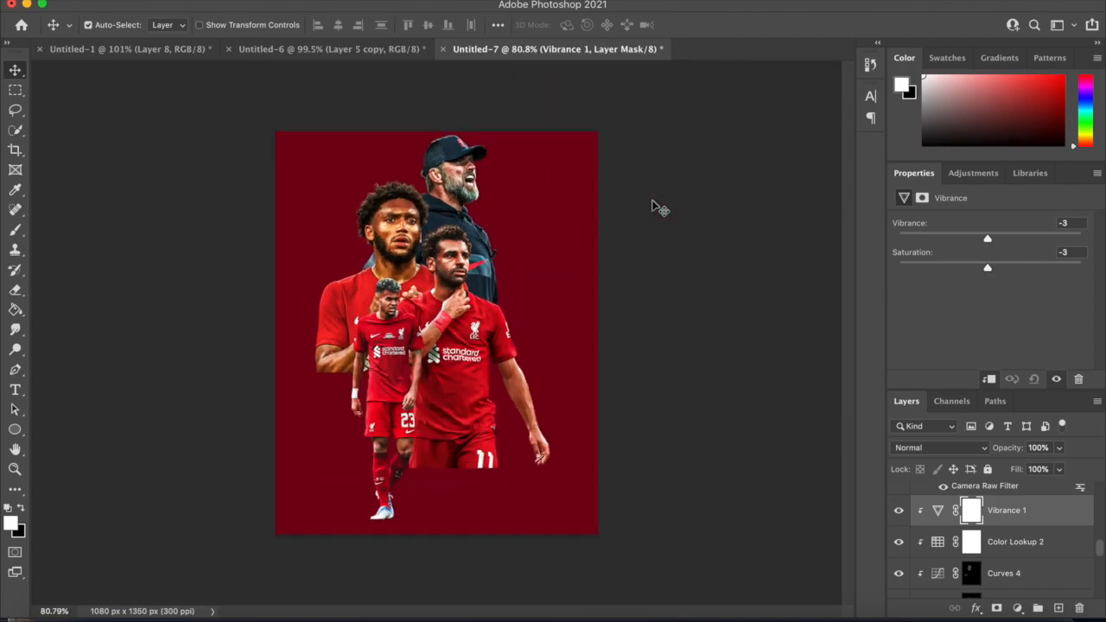
Compare the poster with the Vibrance adjustment hidden and shown.
scroll(655, 205, up, 3)
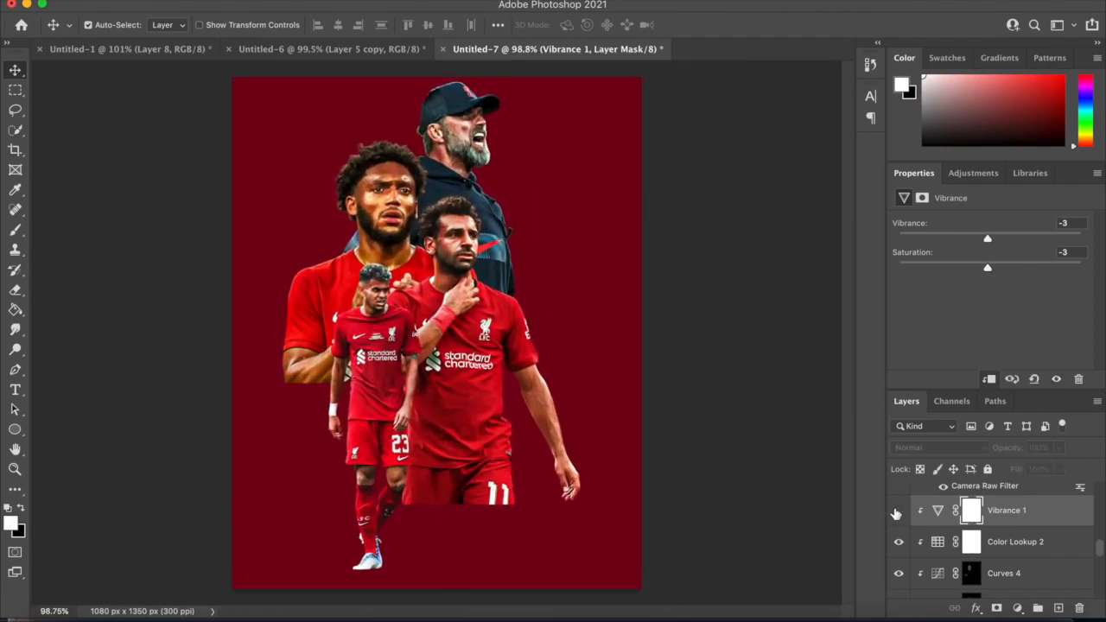
scroll(686, 314, down, 1)
scroll(687, 314, up, 3)
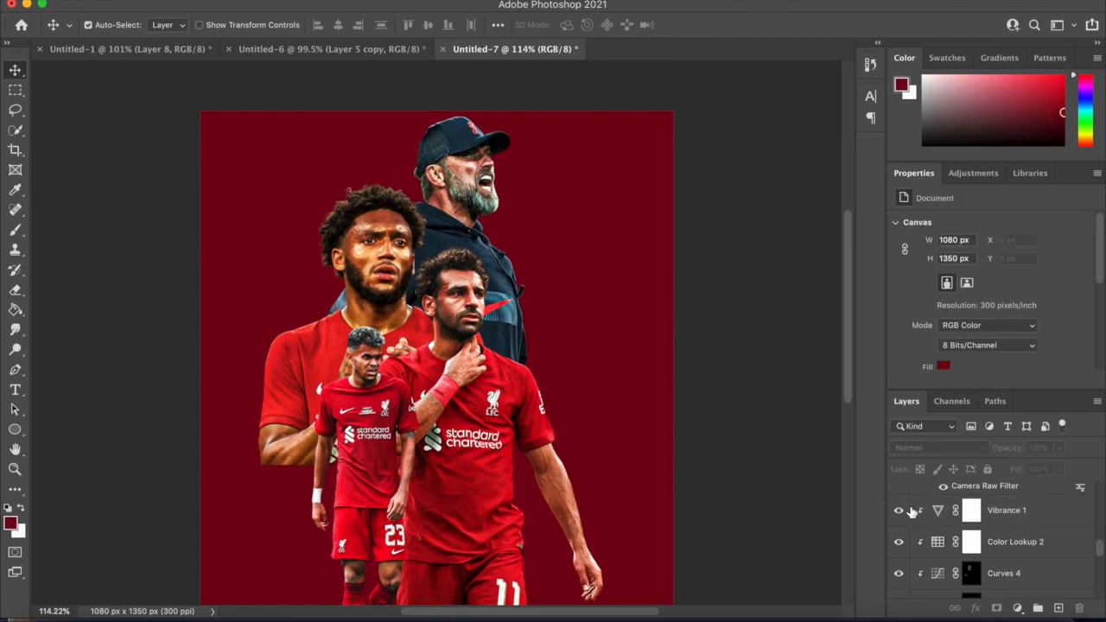
Create a new layer directly above the Background and choose the Soft Round brush for painting on it.
scroll(994, 545, down, 5)
click(994, 582)
click(1059, 608)
click(15, 229)
right_click(345, 301)
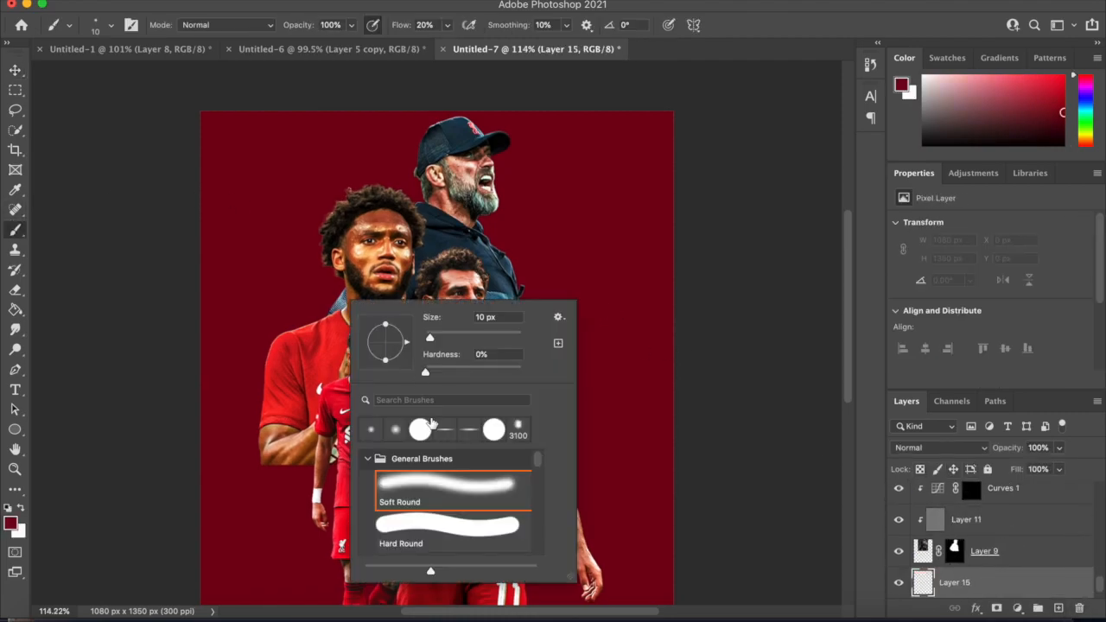
double_click(399, 481)
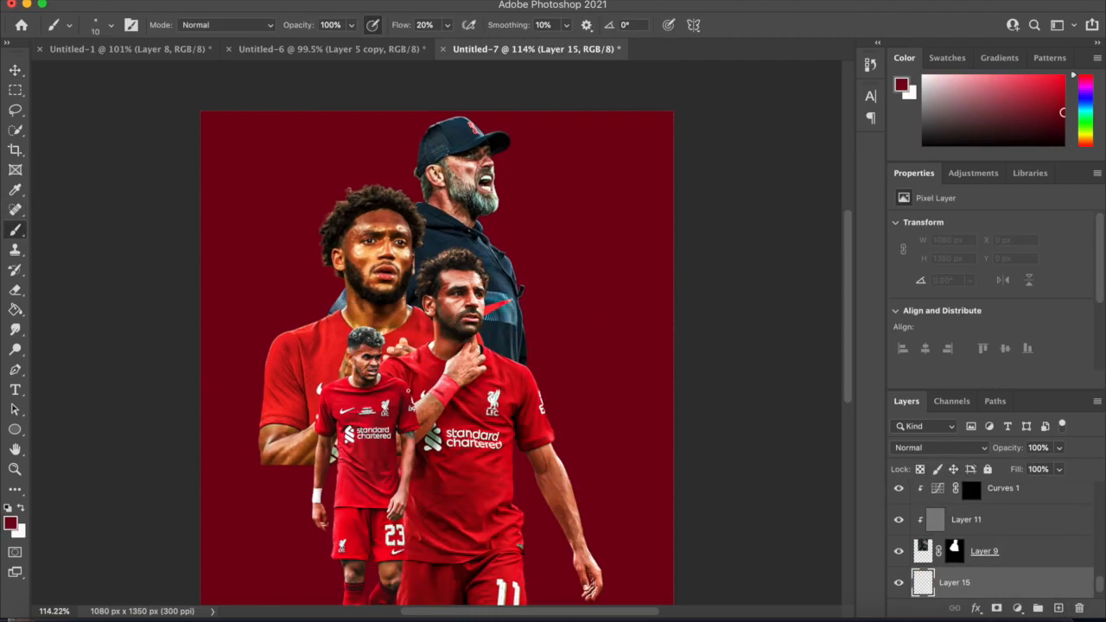
Enlarge the brush and change the foreground colour to a bright, fully saturated red.
key(bracketright)
key(bracketright)
key(bracketright)
key(bracketright)
key(bracketright)
key(bracketright)
click(12, 522)
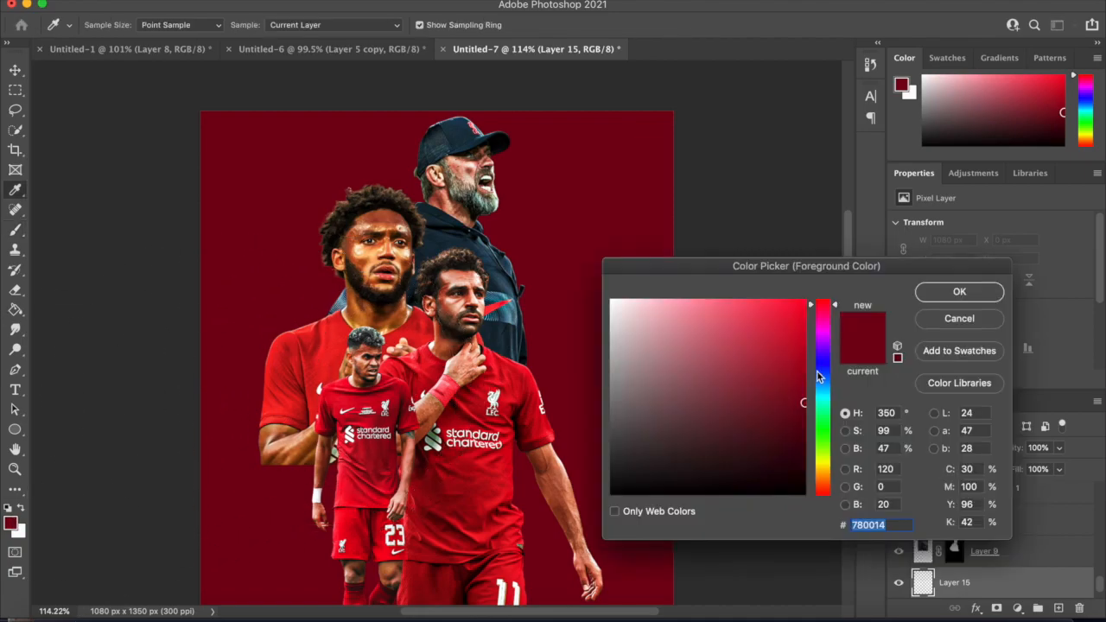
click(803, 302)
click(962, 293)
Set the brush flow to 50% and paint a large soft red glow behind the figures at the poster's centre.
scroll(519, 363, down, 3)
drag(401, 28, 424, 32)
click(427, 294)
click(426, 295)
key(bracketright)
key(bracketright)
key(bracketleft)
key(bracketleft)
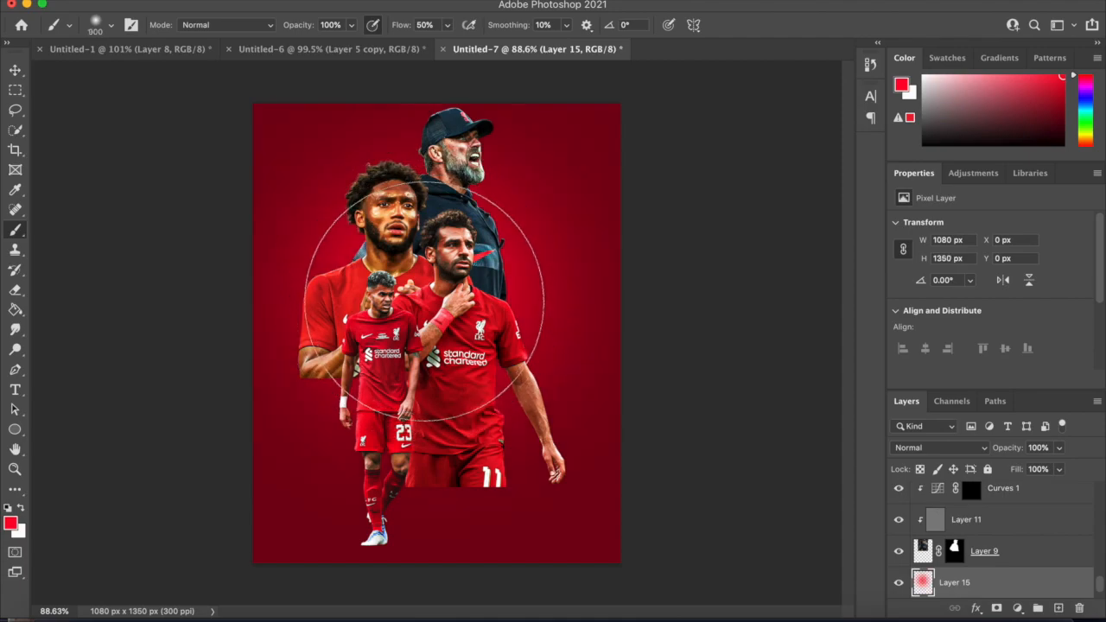
click(424, 302)
click(425, 304)
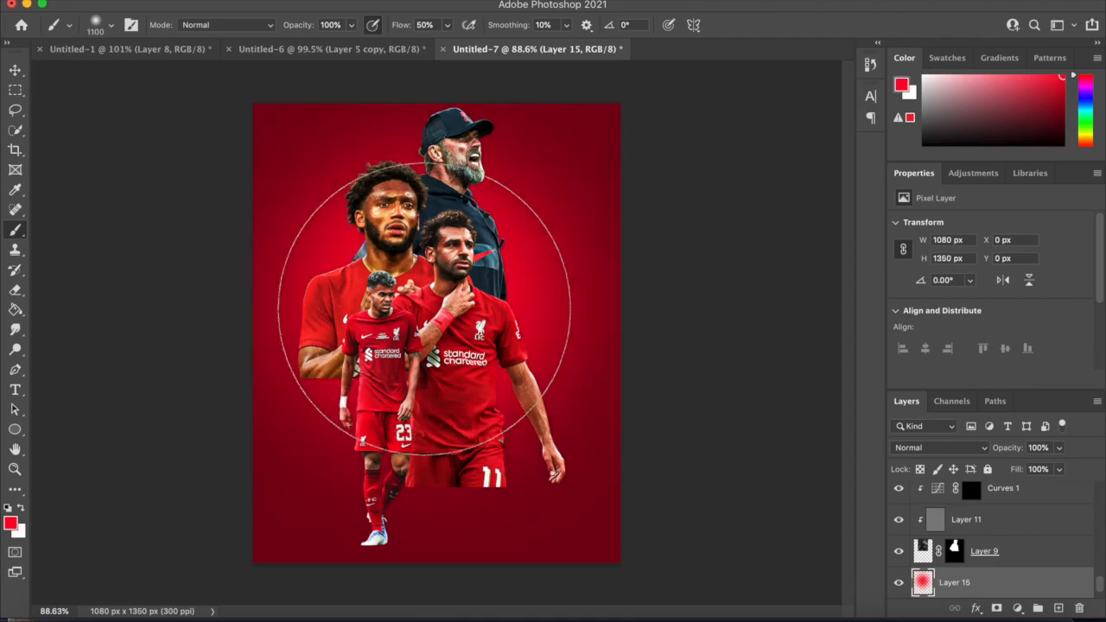
scroll(713, 271, down, 5)
scroll(557, 308, up, 8)
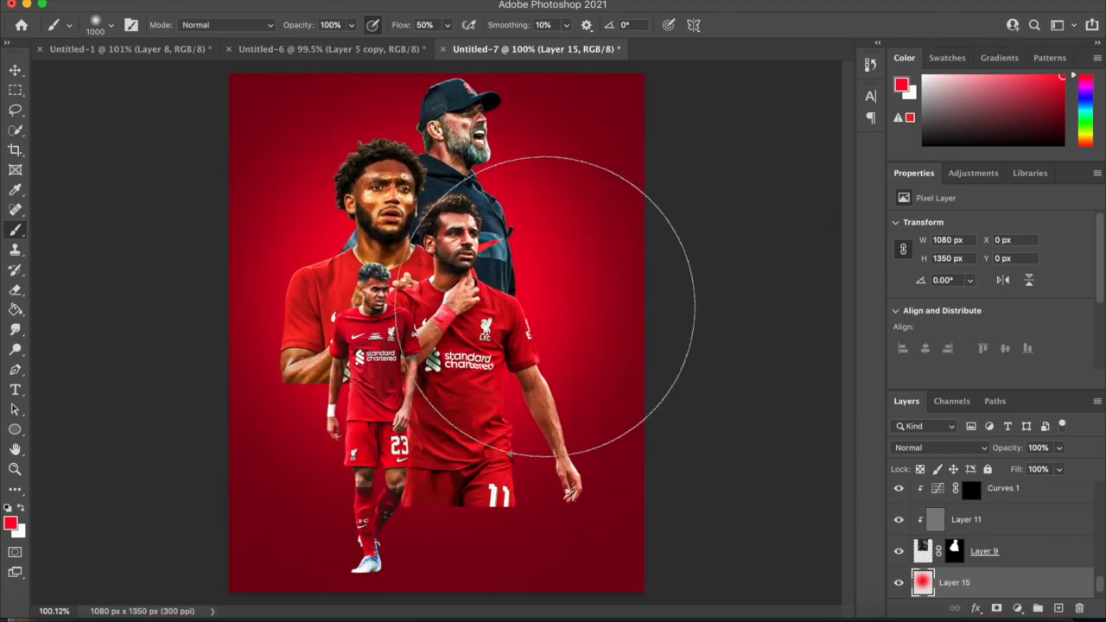
Add a layer mask to the Mohamed Salah cut-out layer.
key(v)
scroll(371, 306, down, 2)
scroll(371, 306, down, 3)
click(471, 372)
scroll(475, 352, down, 3)
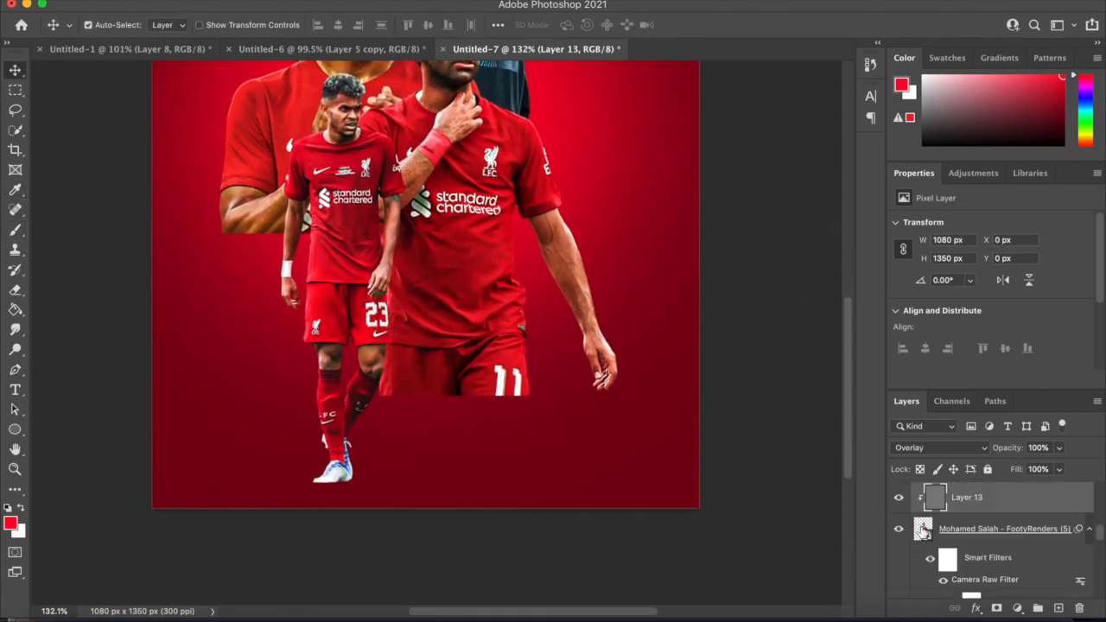
click(922, 529)
click(996, 609)
Paint black on the Salah mask with a 700 px soft brush to fade his shorts and hand into the background.
key(b)
key(x)
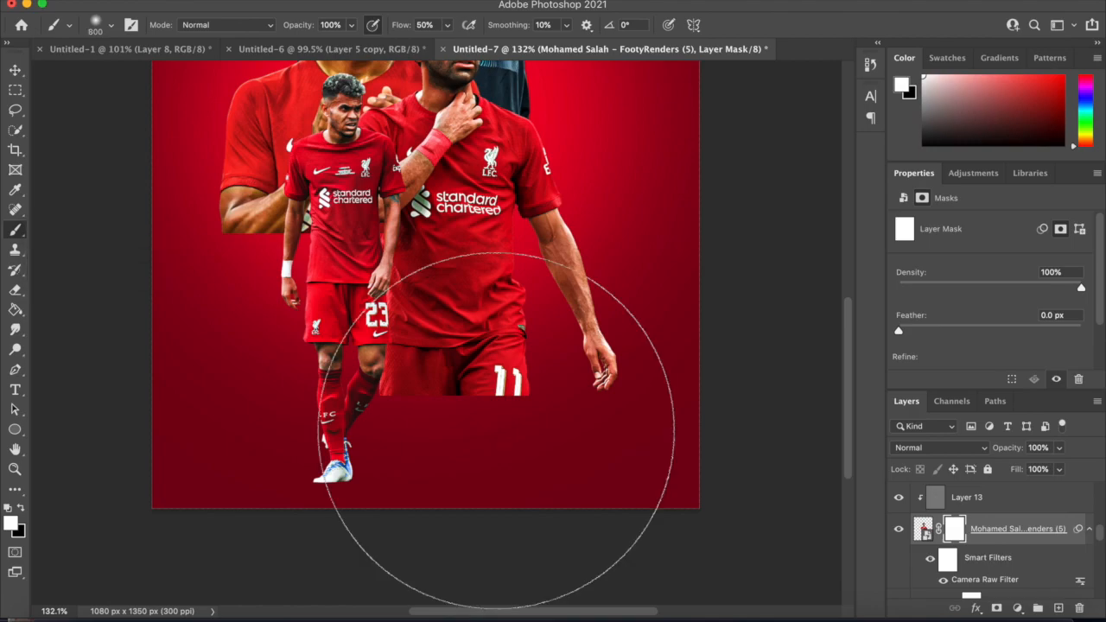
scroll(510, 458, up, 3)
mouse_move(547, 443)
mouse_down()
mouse_move(548, 469)
mouse_move(527, 493)
mouse_up()
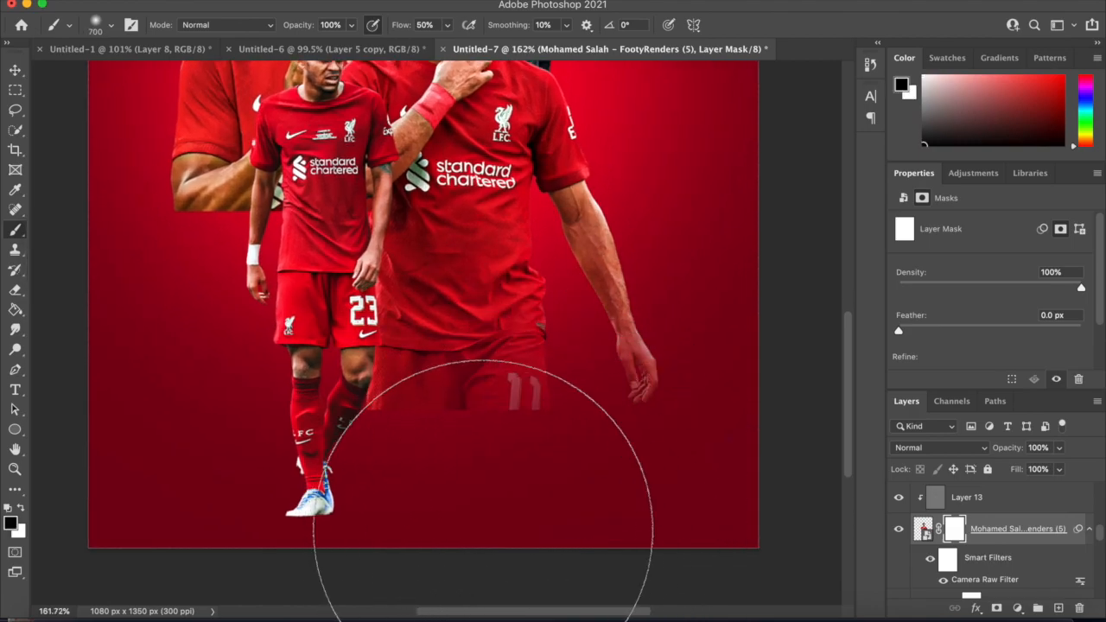
scroll(666, 395, down, 5)
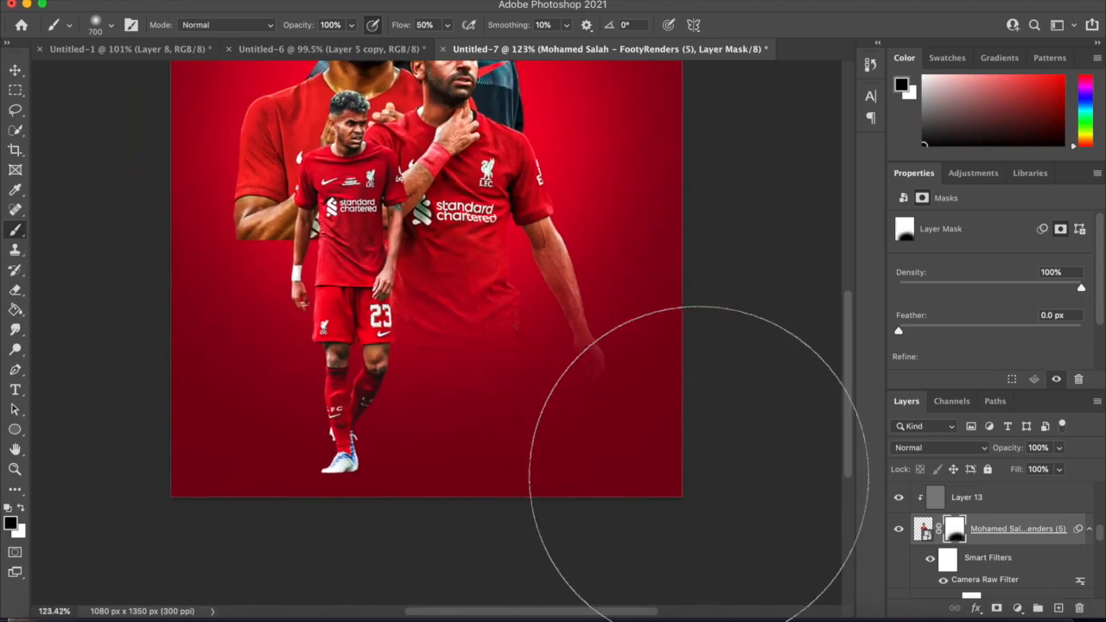
scroll(691, 334, up, 5)
Fade the cut-off arm and shirt edge on the Layer 10 mask with a 250 px soft black brush.
scroll(719, 332, down, 3)
scroll(1012, 521, down, 2)
click(986, 553)
key(bracketleft)
key(bracketleft)
key(bracketleft)
key(bracketleft)
key(bracketleft)
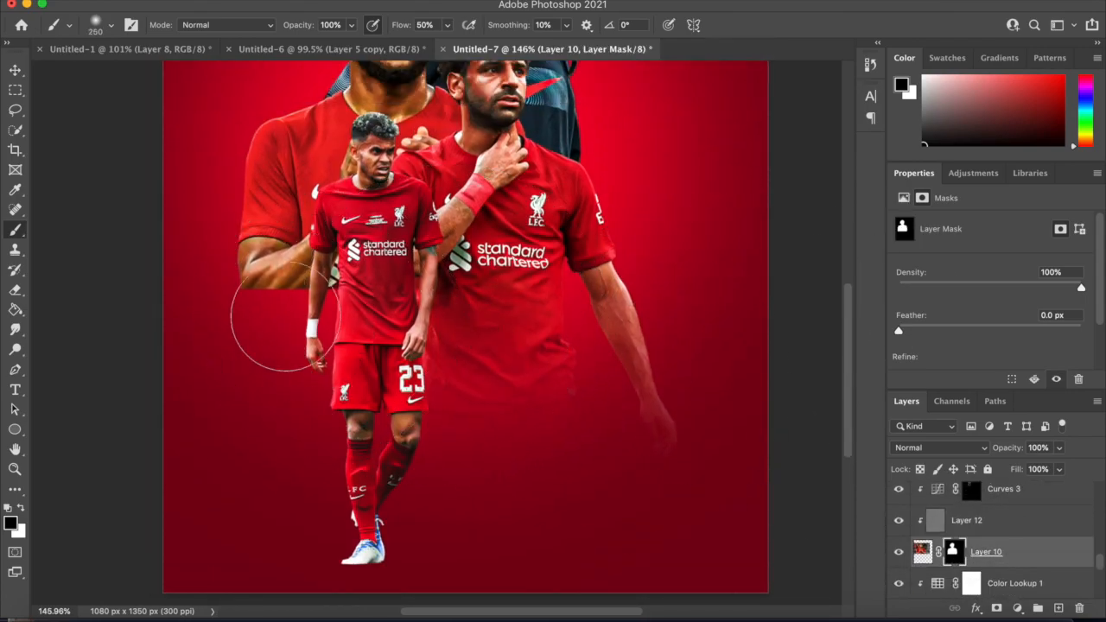
mouse_move(286, 316)
mouse_down()
mouse_move(346, 317)
mouse_move(195, 299)
mouse_move(250, 311)
mouse_up()
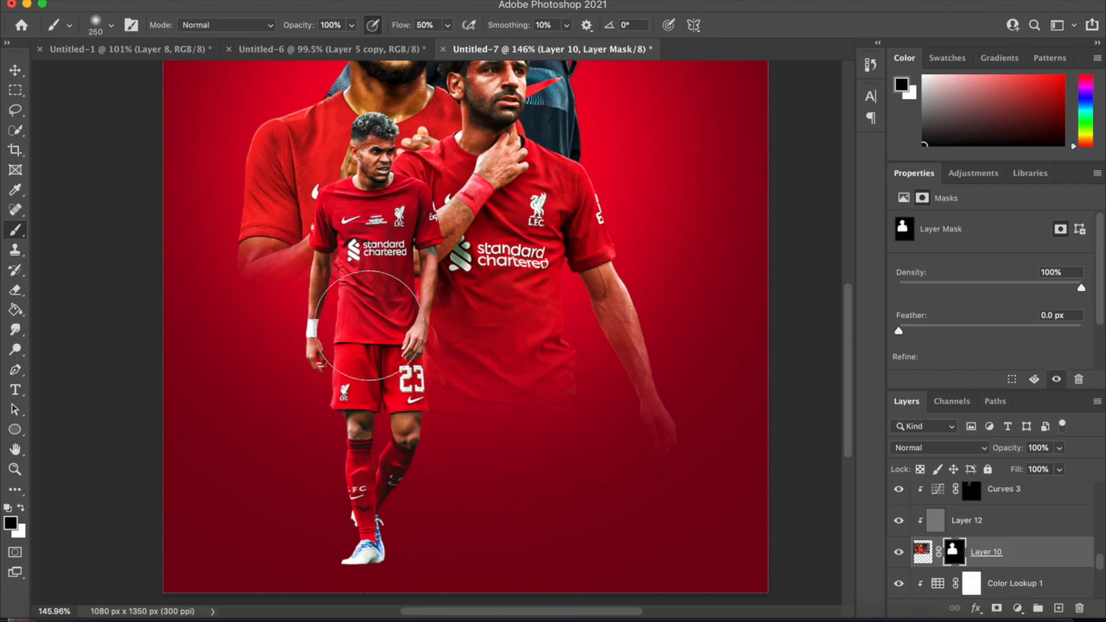
scroll(368, 326, down, 4)
scroll(585, 328, up, 5)
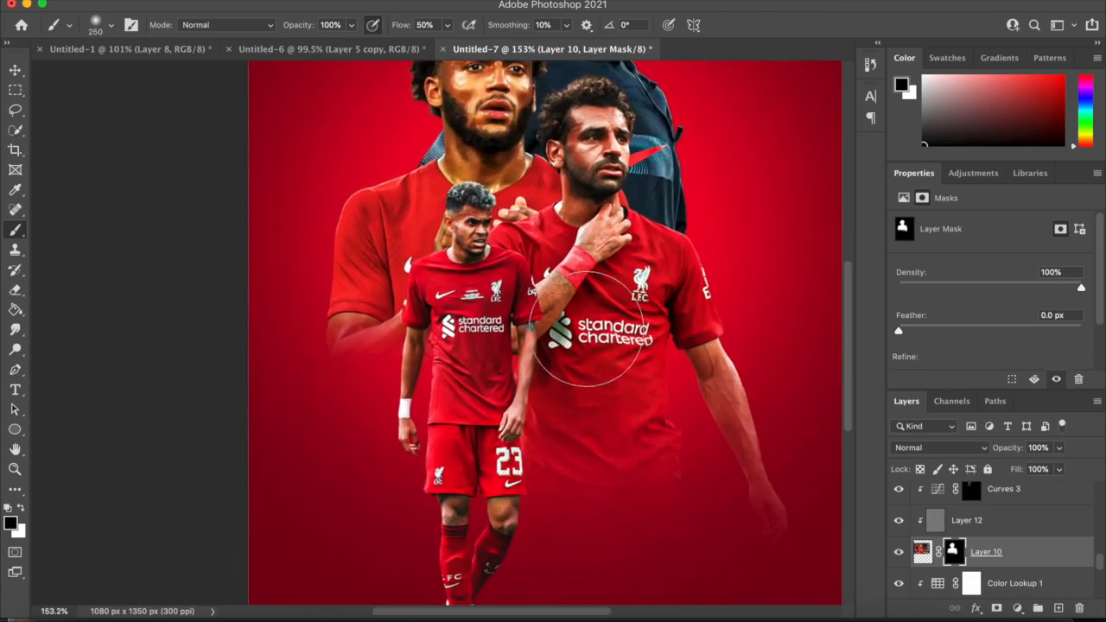
scroll(594, 463, down, 4)
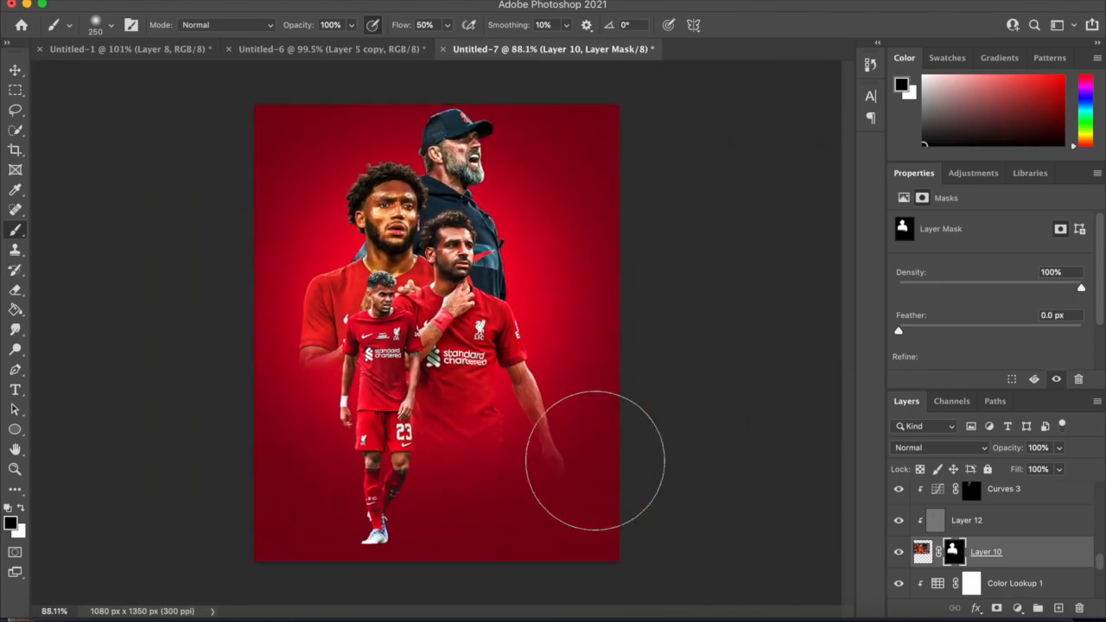
scroll(594, 461, down, 3)
scroll(594, 462, up, 2)
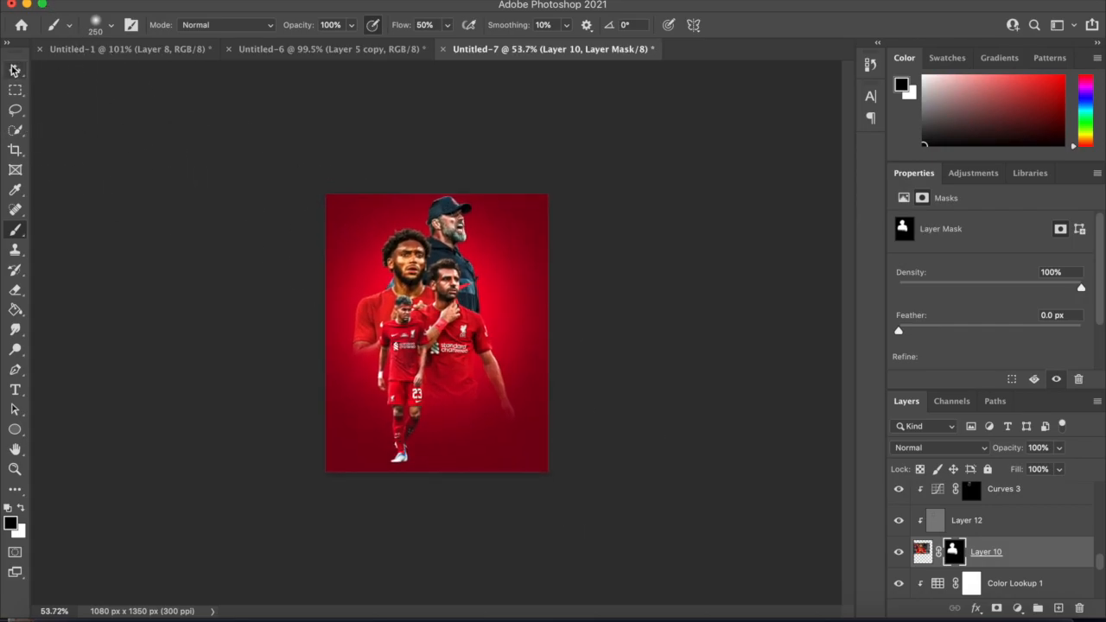
Draw a 692 × 912 px rectangle above the Background, over the poster's upper-left area, and fill it white.
click(15, 70)
scroll(453, 331, up, 4)
scroll(458, 334, up, 1)
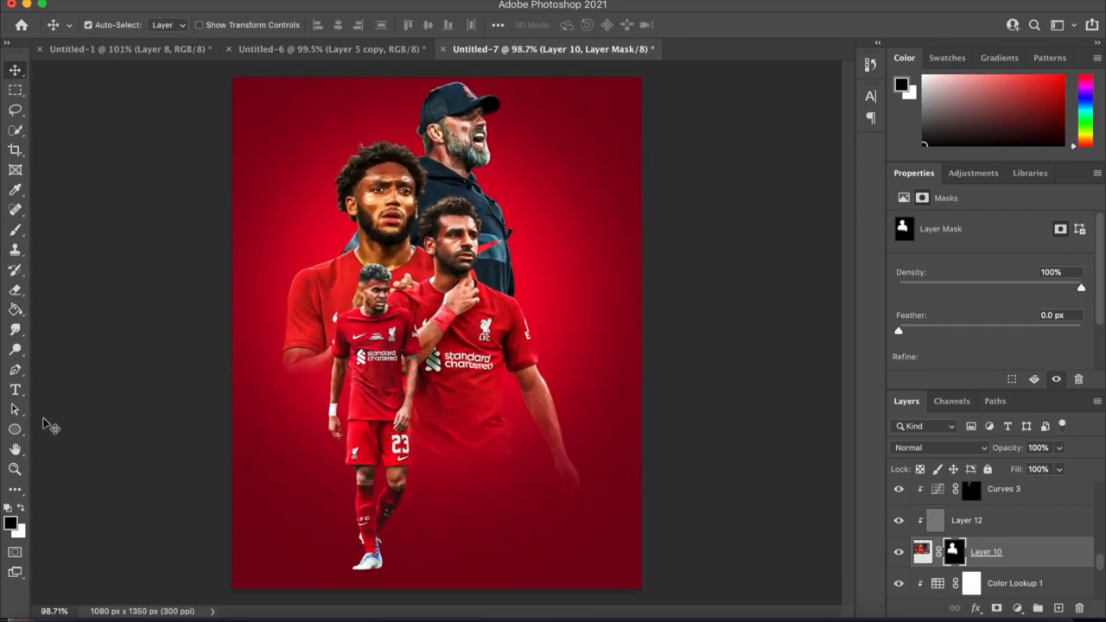
right_click(14, 429)
click(87, 427)
scroll(991, 561, down, 5)
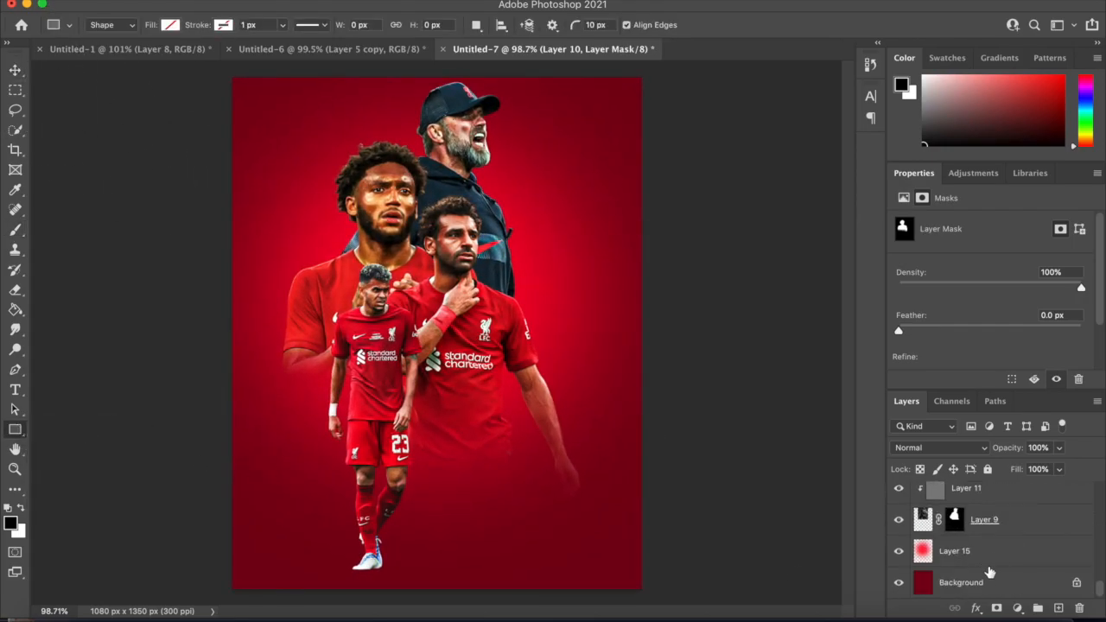
click(991, 571)
click(1059, 607)
drag(198, 414, 460, 68)
click(942, 332)
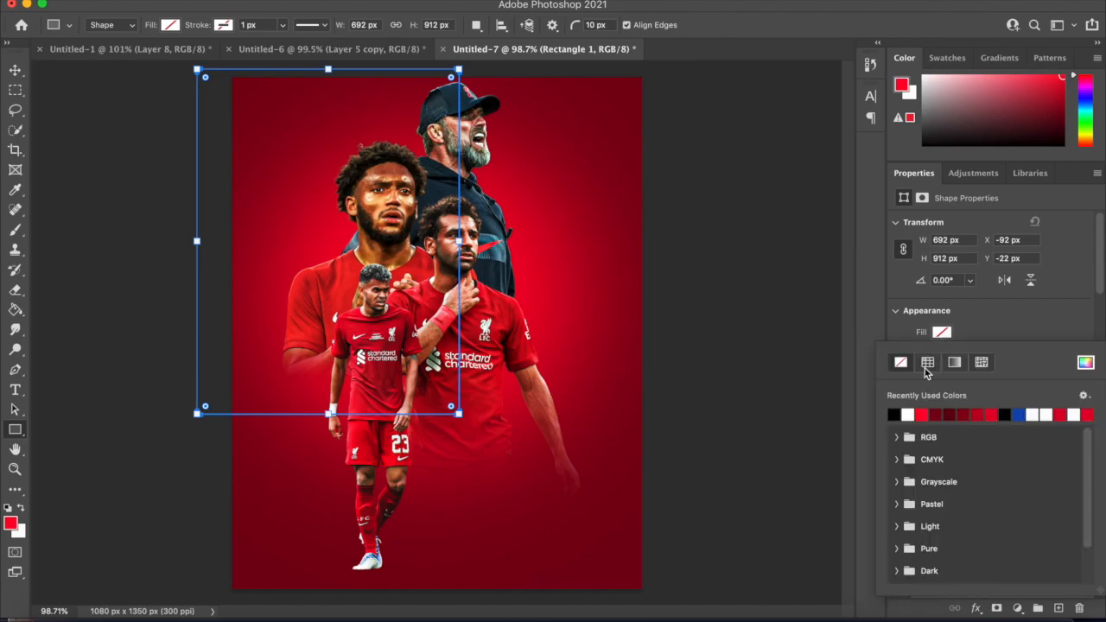
click(16, 70)
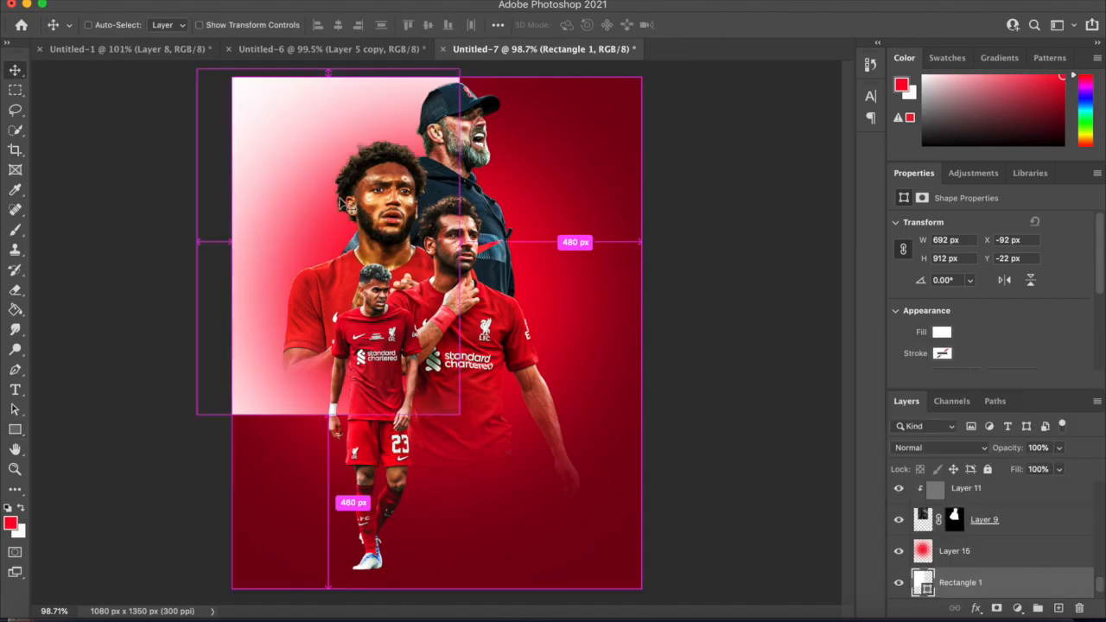
Skew the white rectangle so its right edge slants outward towards the top.
key(super+t)
drag(507, 76, 507, 76)
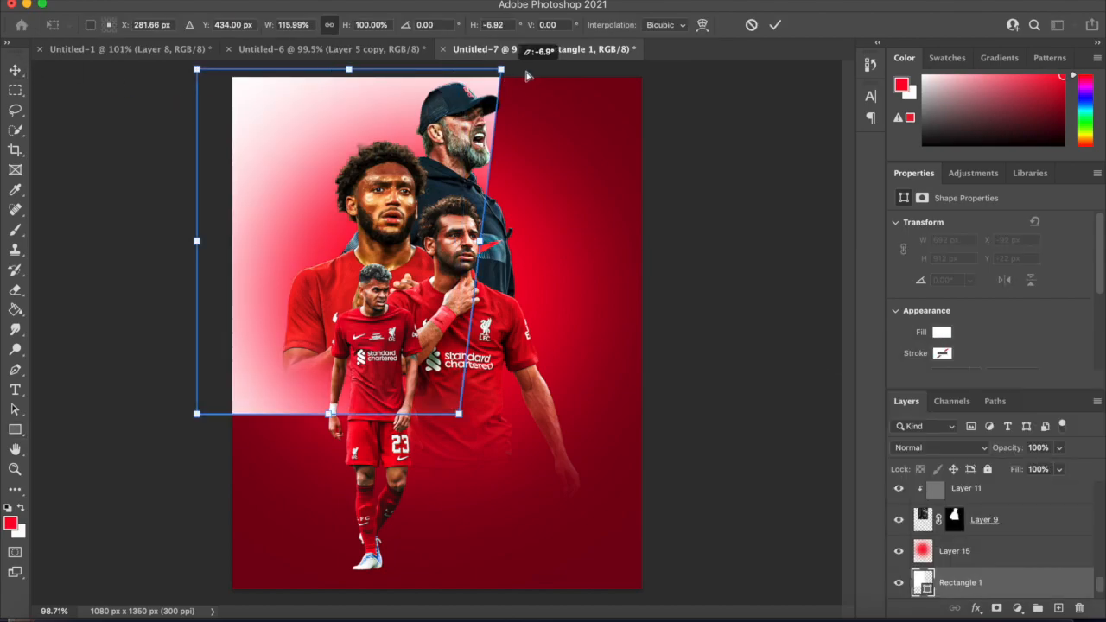
key(Return)
Move the slanted rectangle to the left and stretch its lower edge slightly downward.
key(super+t)
drag(406, 131, 376, 136)
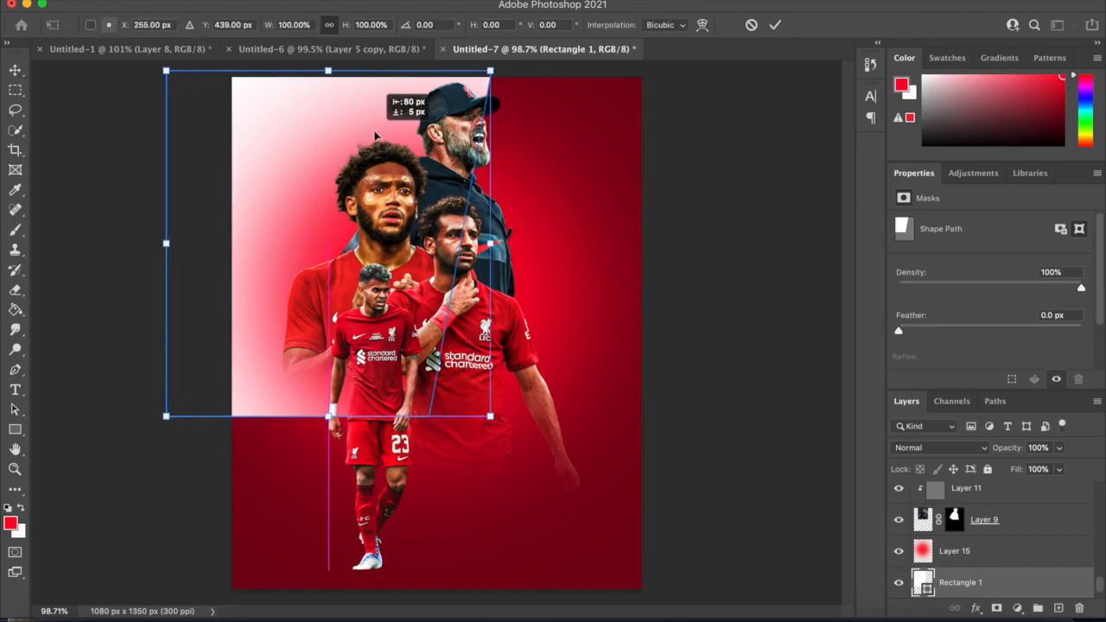
drag(329, 415, 330, 425)
key(Return)
key(super+t)
drag(327, 199, 318, 200)
key(Return)
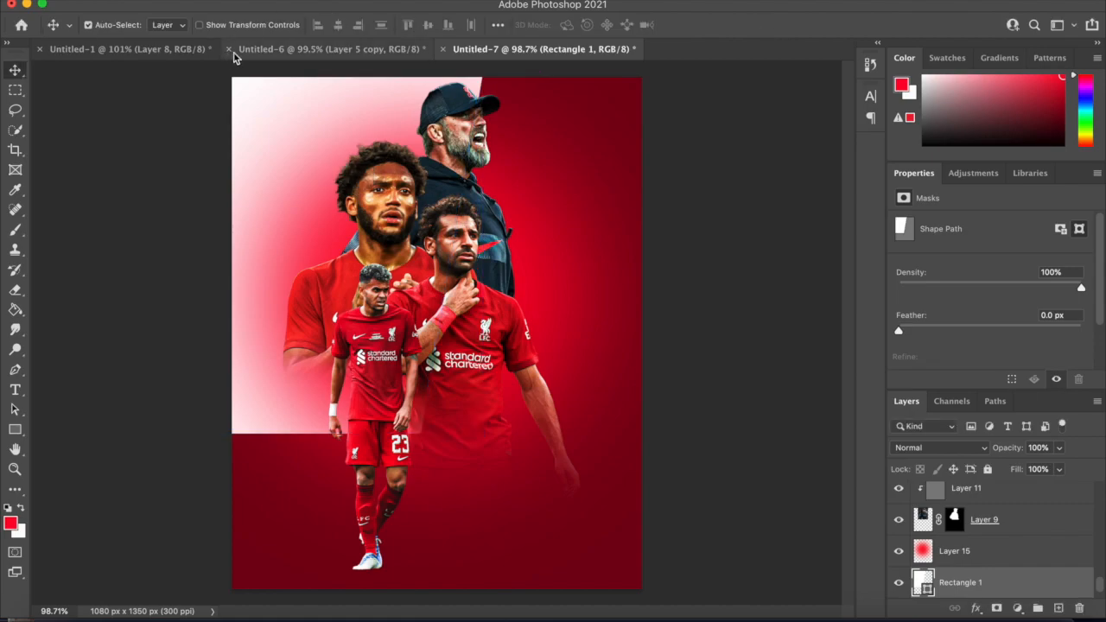
Compare with the Untitled-6 poster, and refine the rectangle's slanted edge and shift it 52 px left to match.
click(273, 49)
click(509, 49)
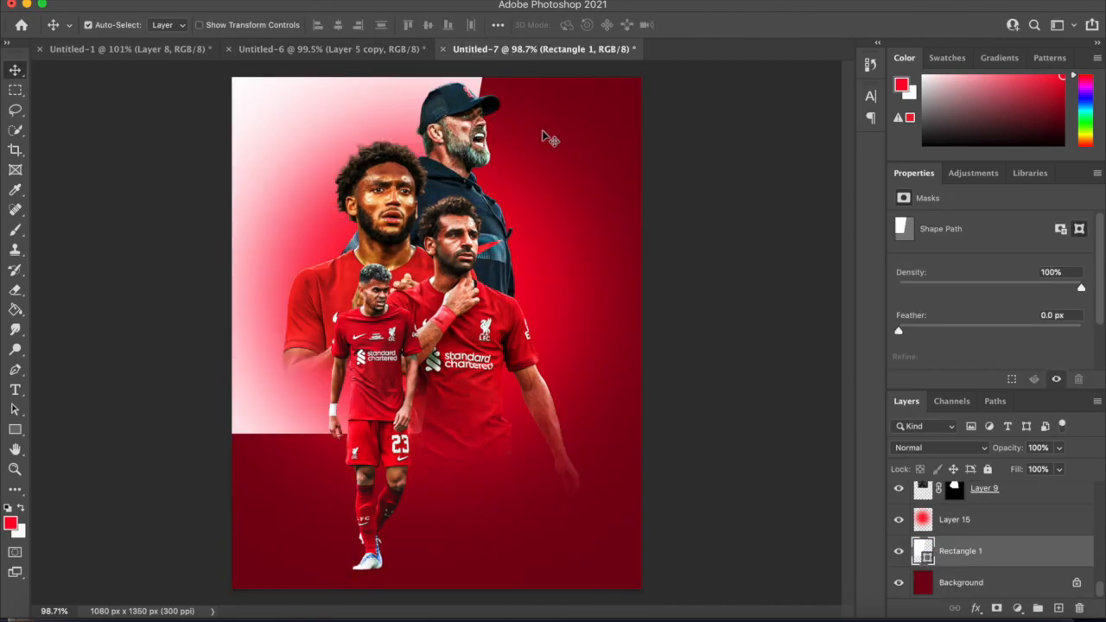
key(super+t)
drag(490, 80, 468, 90)
key(Return)
key(super+t)
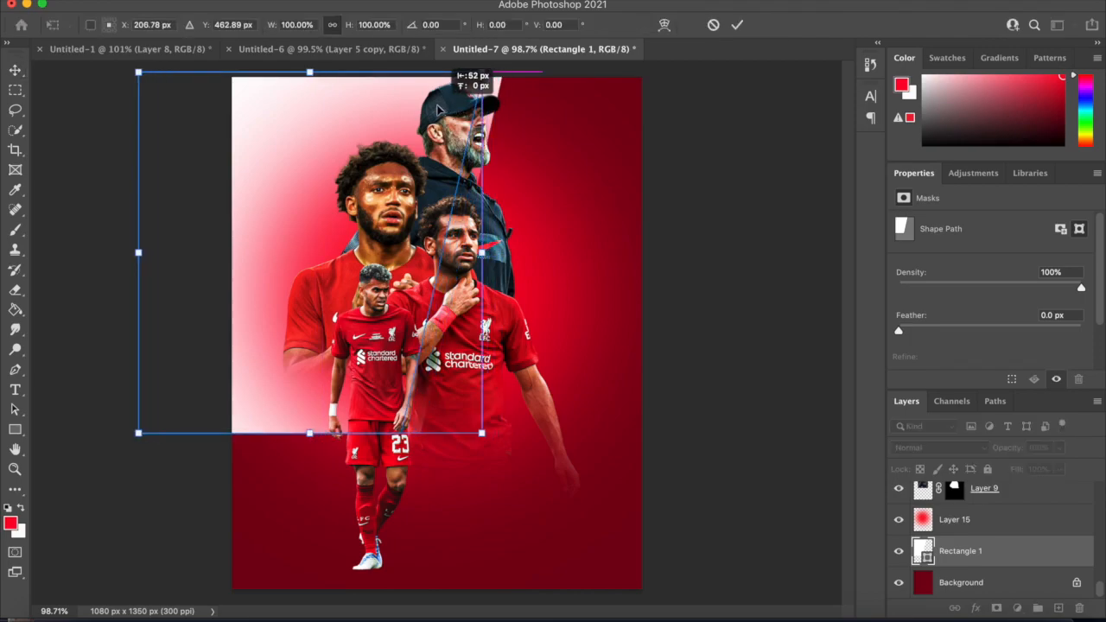
key(Return)
click(141, 139)
scroll(493, 243, down, 3)
scroll(494, 243, up, 3)
Switch to Chrome and search Google Images for "goodison park" in a new tab.
click(872, 620)
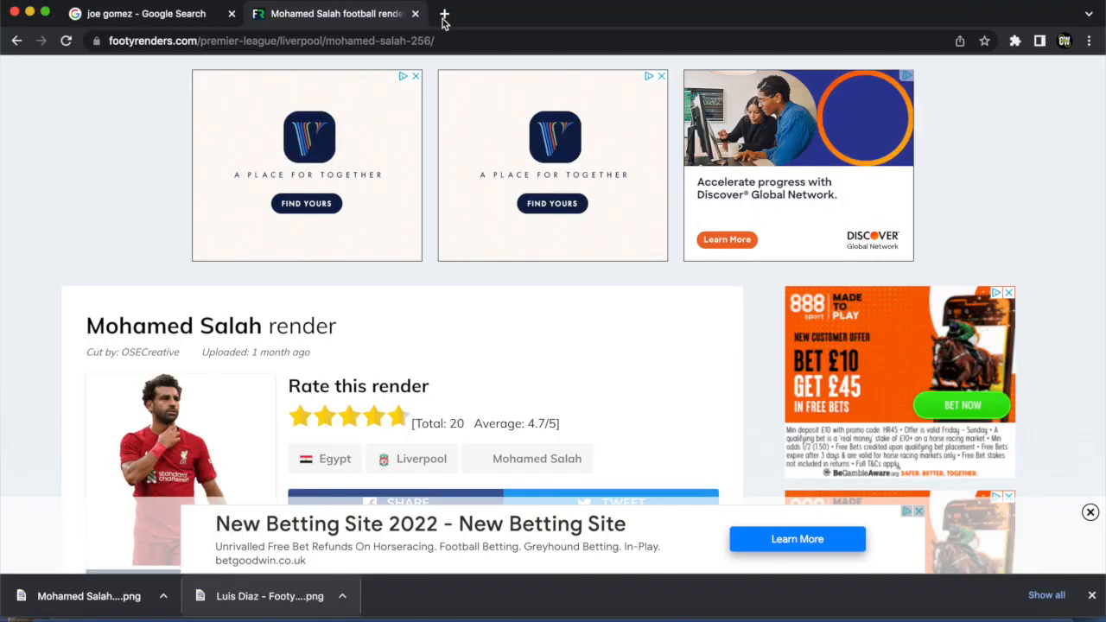
click(444, 15)
text(goodison par)
key(Return)
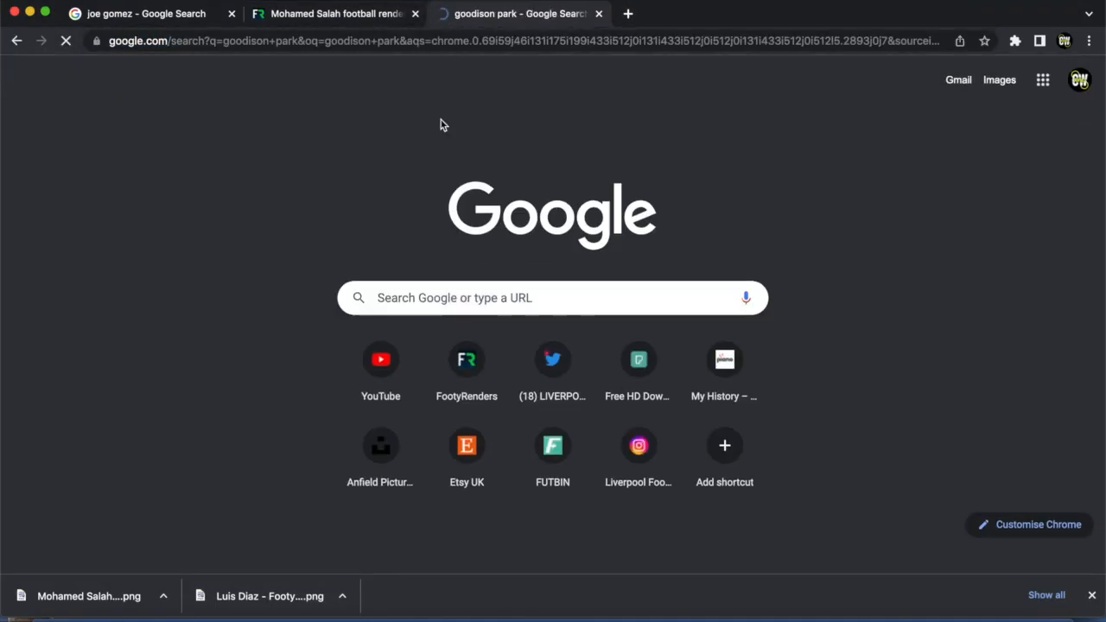
click(212, 141)
scroll(362, 324, down, 2)
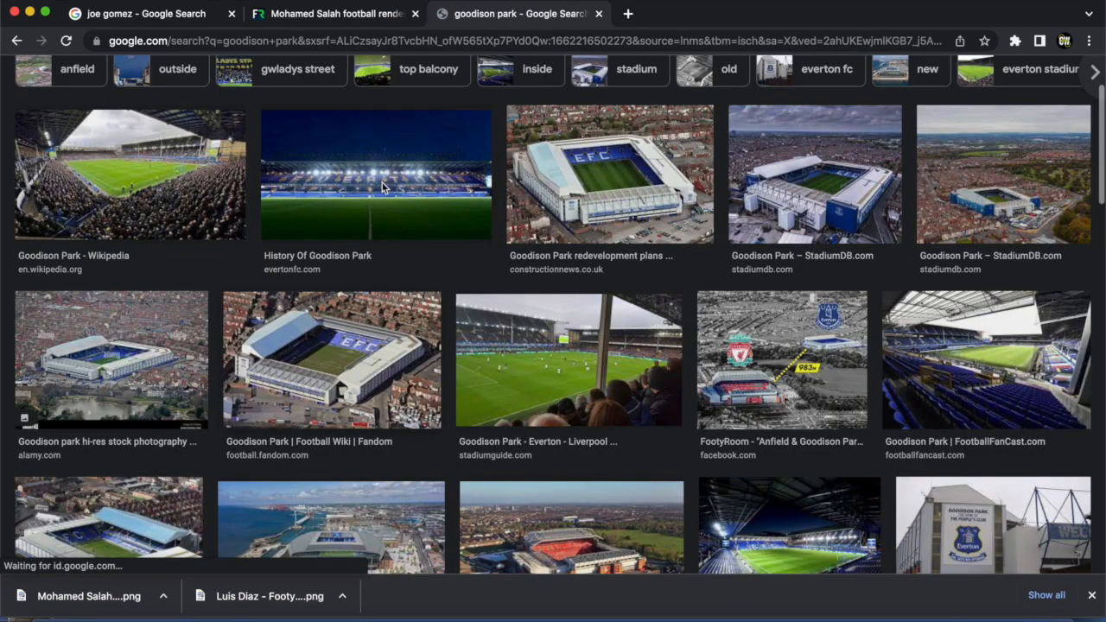
Preview a night view of the stadium and open the related Liverpool Echo photo of the blue stands.
click(376, 161)
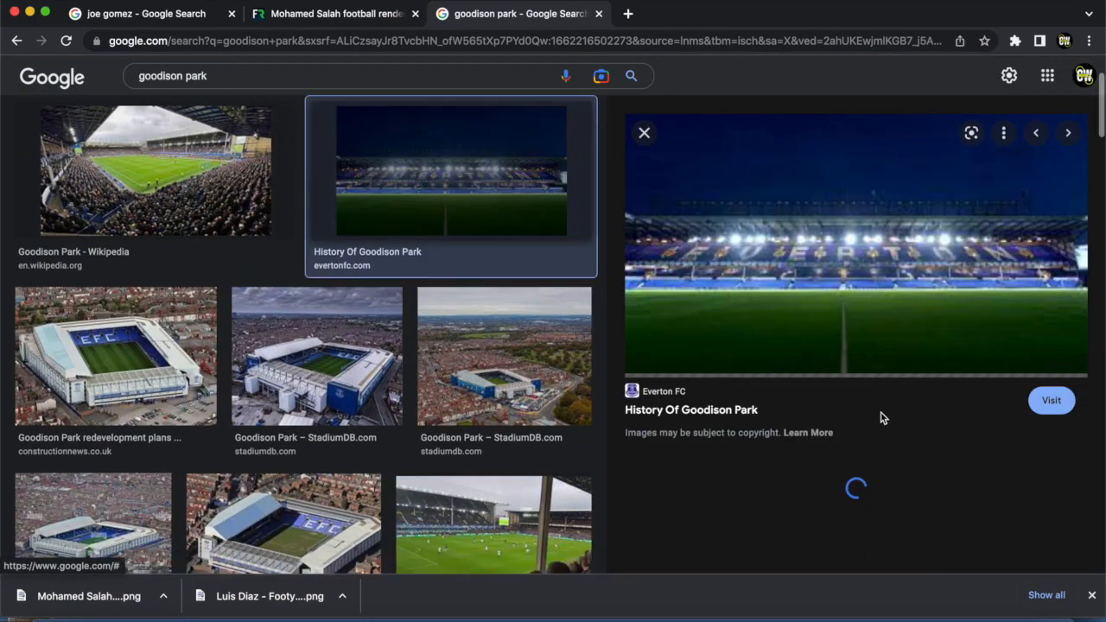
scroll(907, 433, down, 3)
scroll(935, 451, down, 4)
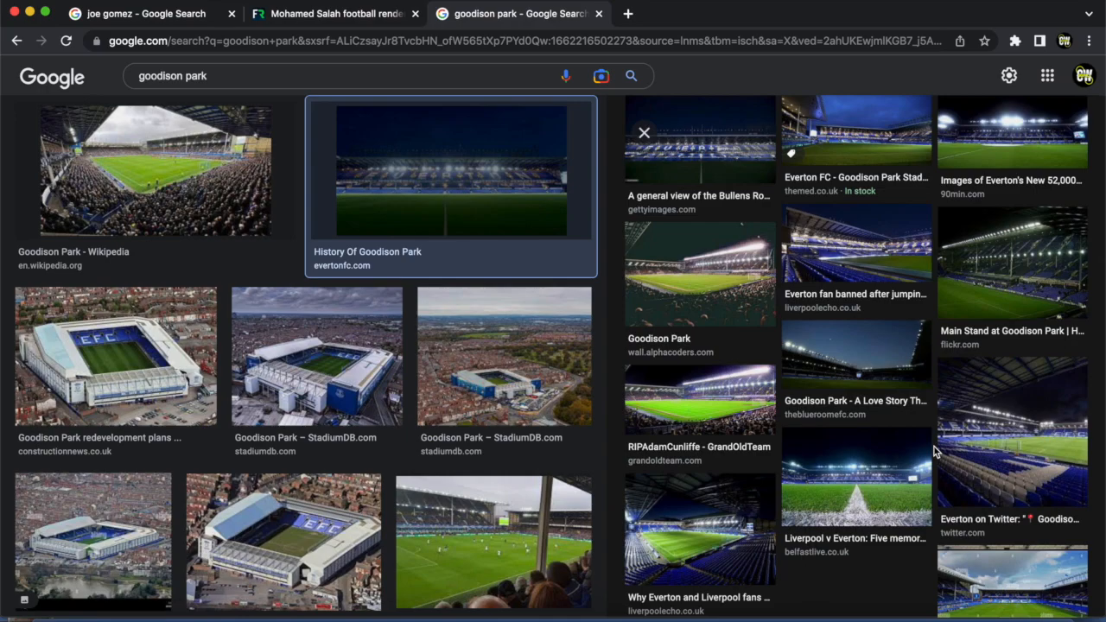
click(837, 149)
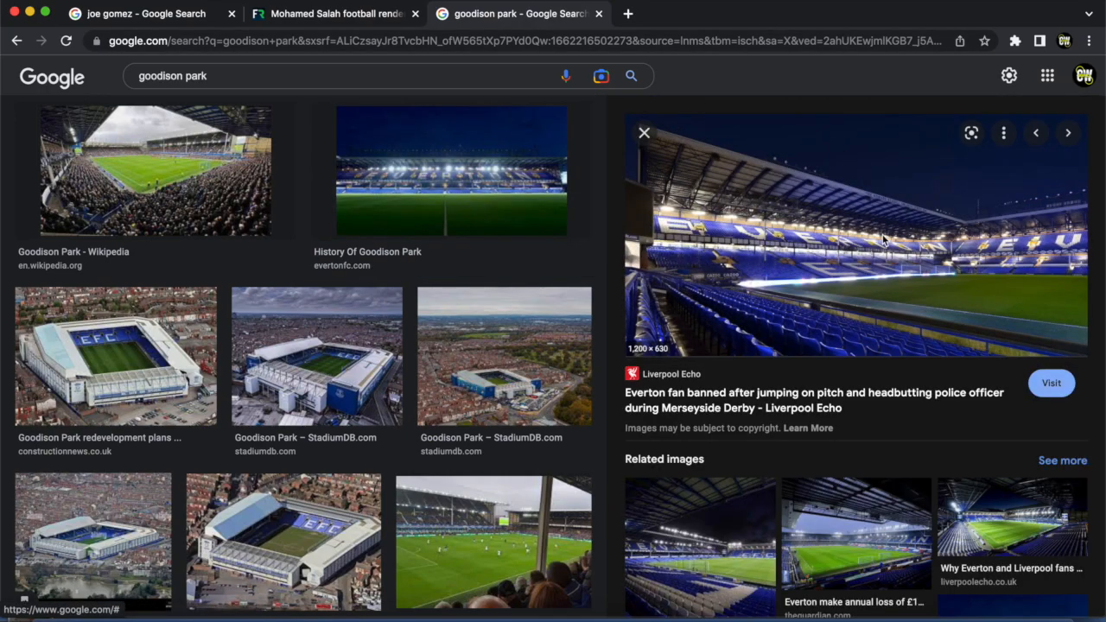
Bring the stadium photo into the Untitled-7 poster in Photoshop and place its layer directly above Rectangle 1.
drag(818, 255, 502, 202)
key(super+Tab)
key(ctrl+Left)
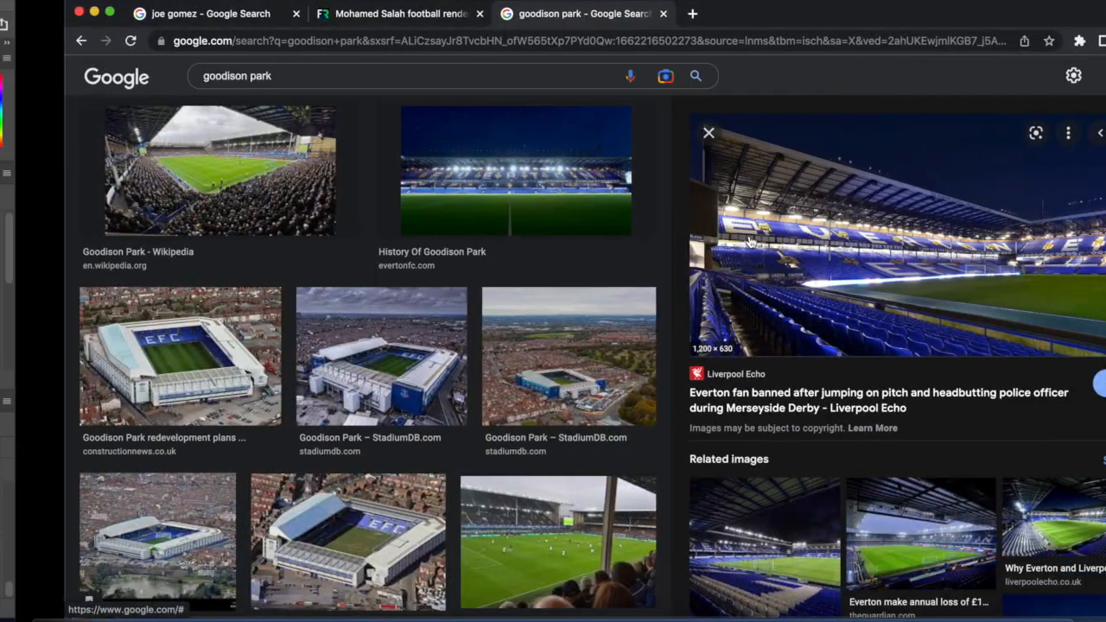
key(ctrl+Right)
drag(840, 228, 400, 306)
drag(951, 506, 942, 553)
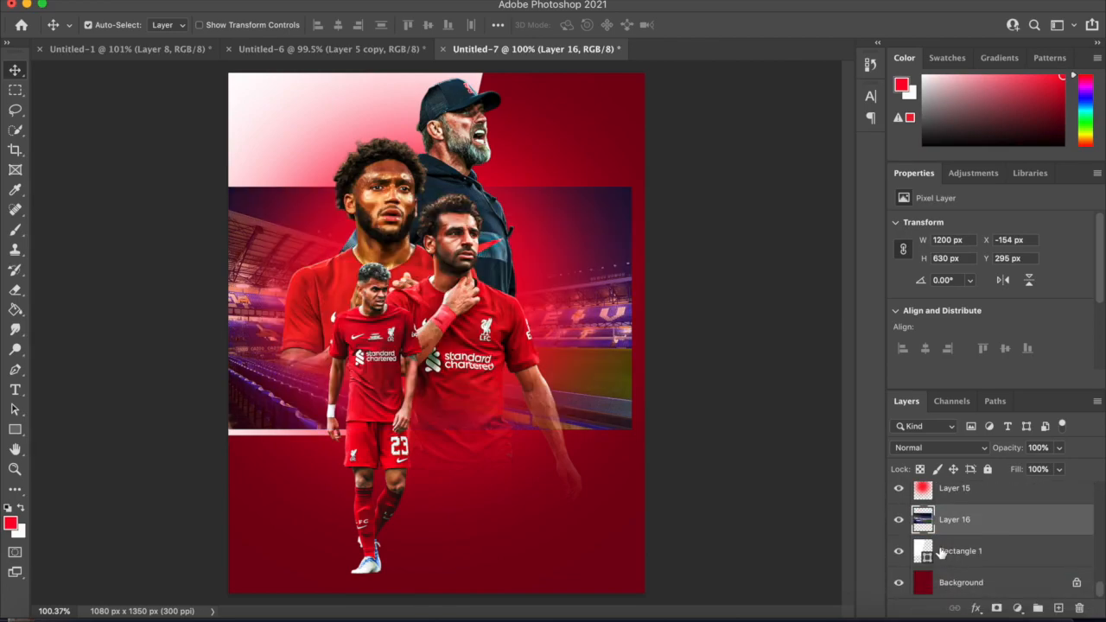
Clip the stadium photo to Rectangle 1, then enlarge and reposition it within the shape, using the Untitled-6 poster as reference.
click(377, 50)
click(518, 49)
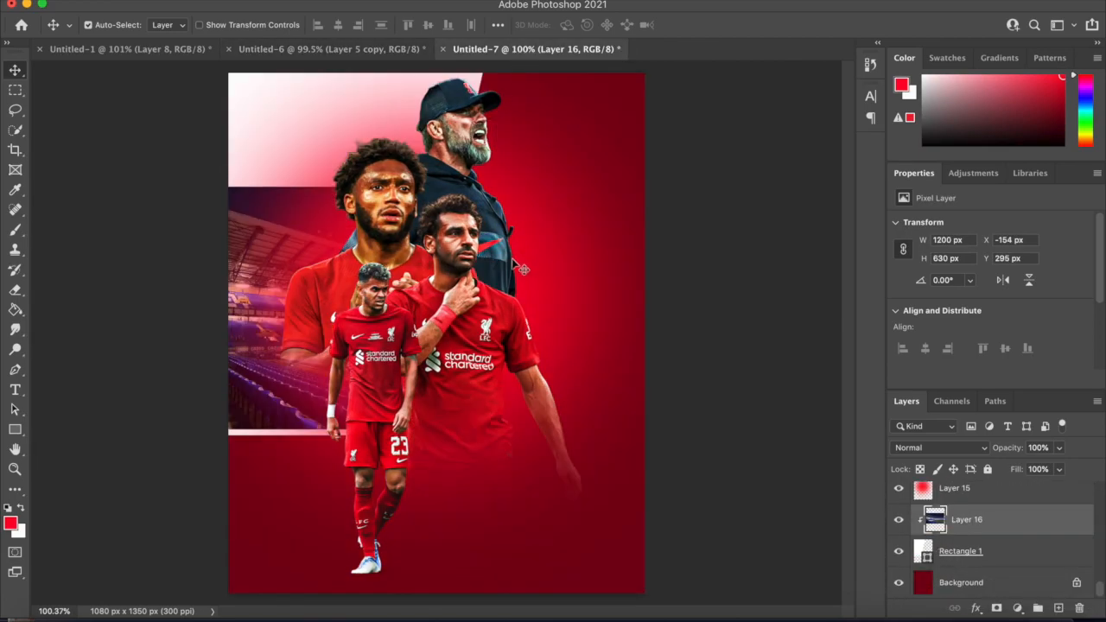
key(ctrl+t)
drag(464, 325, 377, 324)
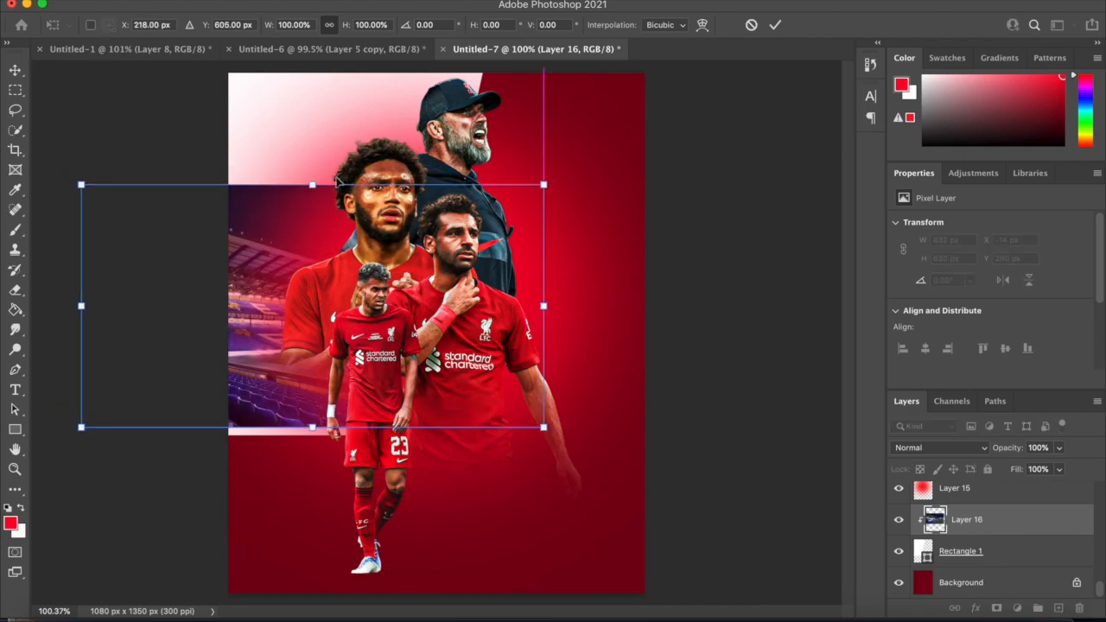
drag(312, 184, 318, 36)
drag(380, 284, 441, 277)
key(Return)
click(298, 50)
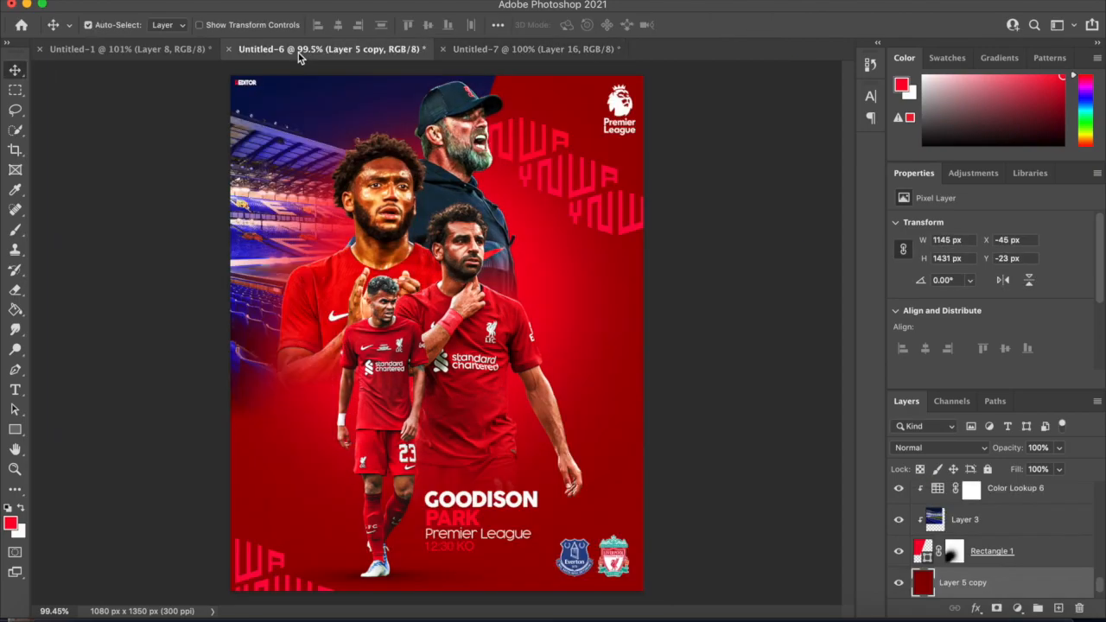
Move the stadium photo slightly down within Rectangle 1 in the Untitled-7 poster, to Y -14 px.
click(519, 49)
key(super+t)
key(super+minus)
mouse_move(428, 142)
mouse_down()
mouse_move(427, 175)
mouse_move(426, 153)
mouse_up()
key(Return)
key(super+0)
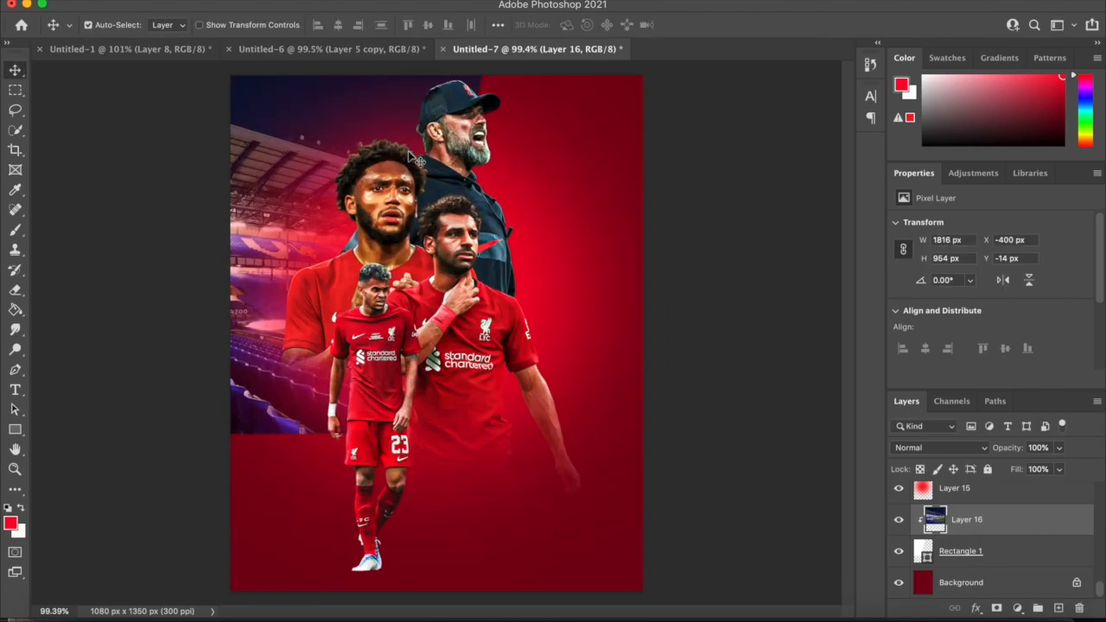
Shift the stadium photo left within Rectangle 1 to X -630 px, using the Untitled-6 poster as reference.
click(338, 49)
click(528, 50)
key(super+t)
drag(298, 249, 219, 248)
key(Return)
click(388, 50)
click(474, 50)
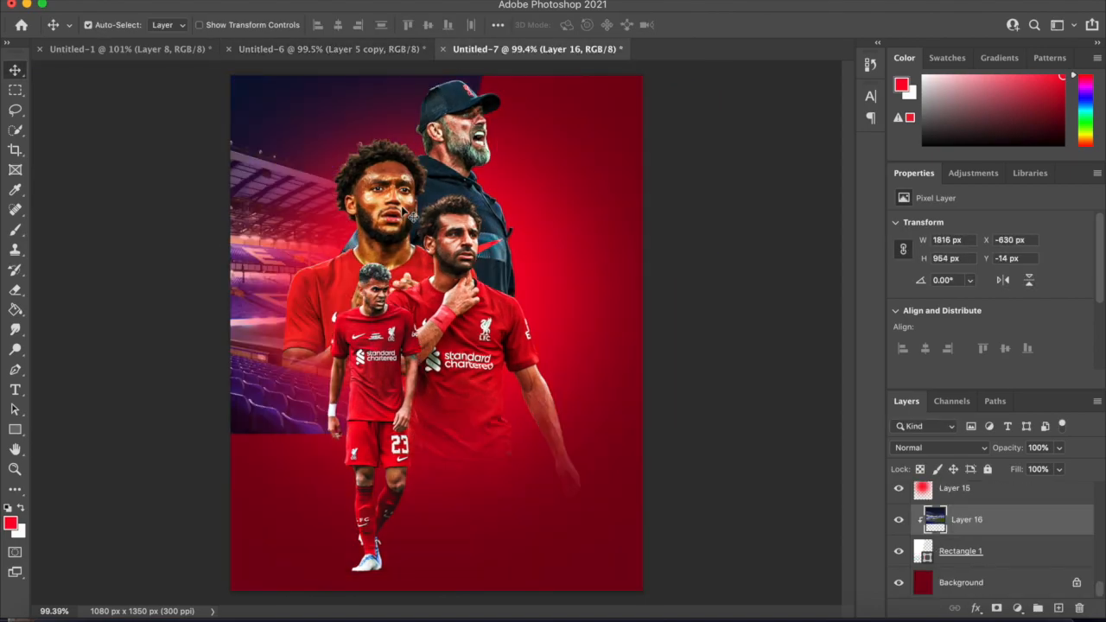
Add a layer mask to the red glow on Layer 15 and prepare the Brush for painting on it.
scroll(409, 216, up, 3)
click(662, 327)
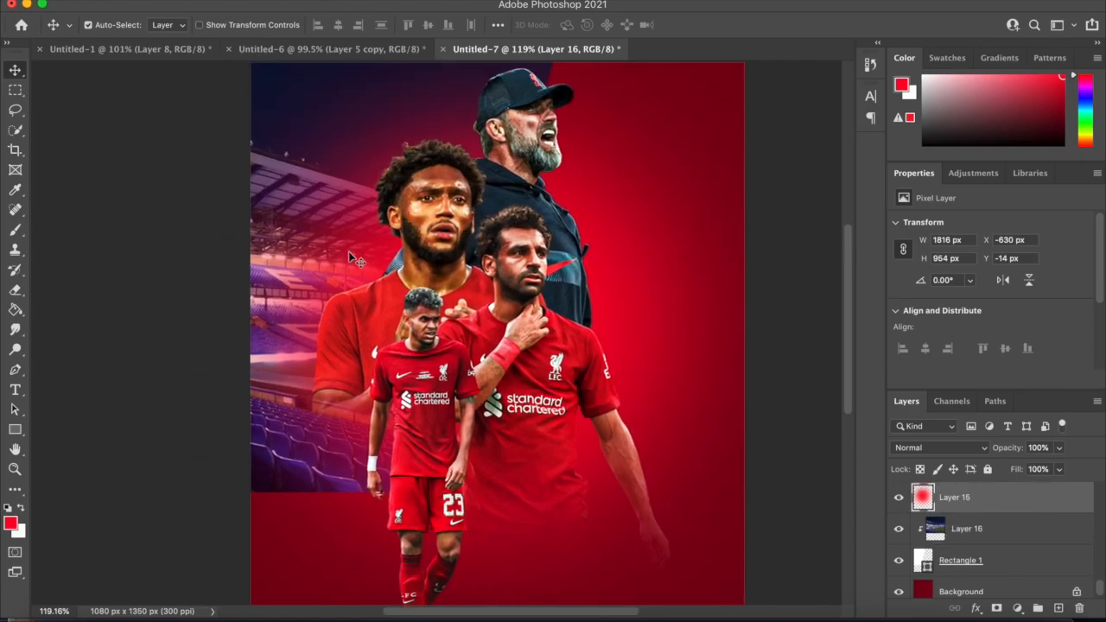
key(super+t)
key(Escape)
click(996, 608)
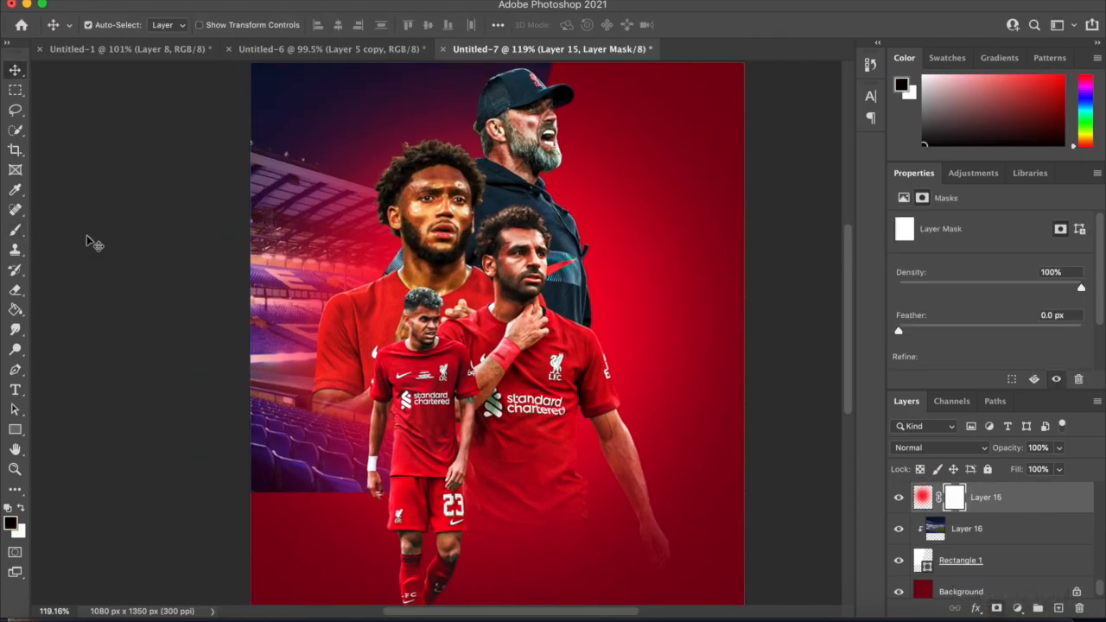
key(b)
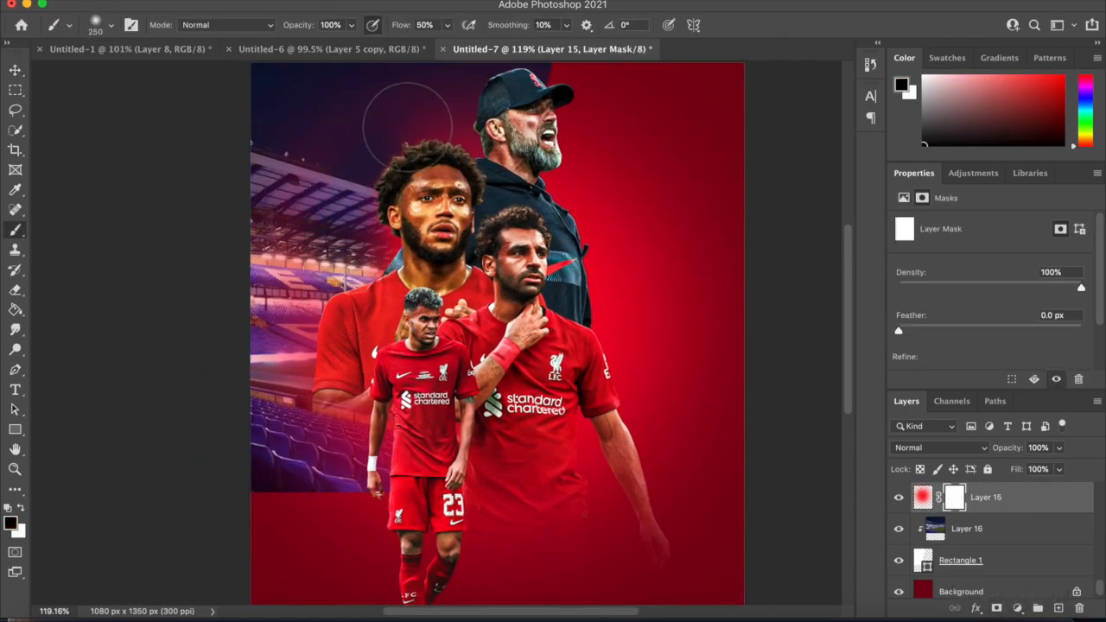
Enlarge the brush to 500 and paint black on Layer 15's mask to reduce the red glow over the stadium.
scroll(442, 113, down, 2)
key(super+z)
key(bracketright)
key(bracketright)
key(bracketright)
scroll(305, 191, up, 1)
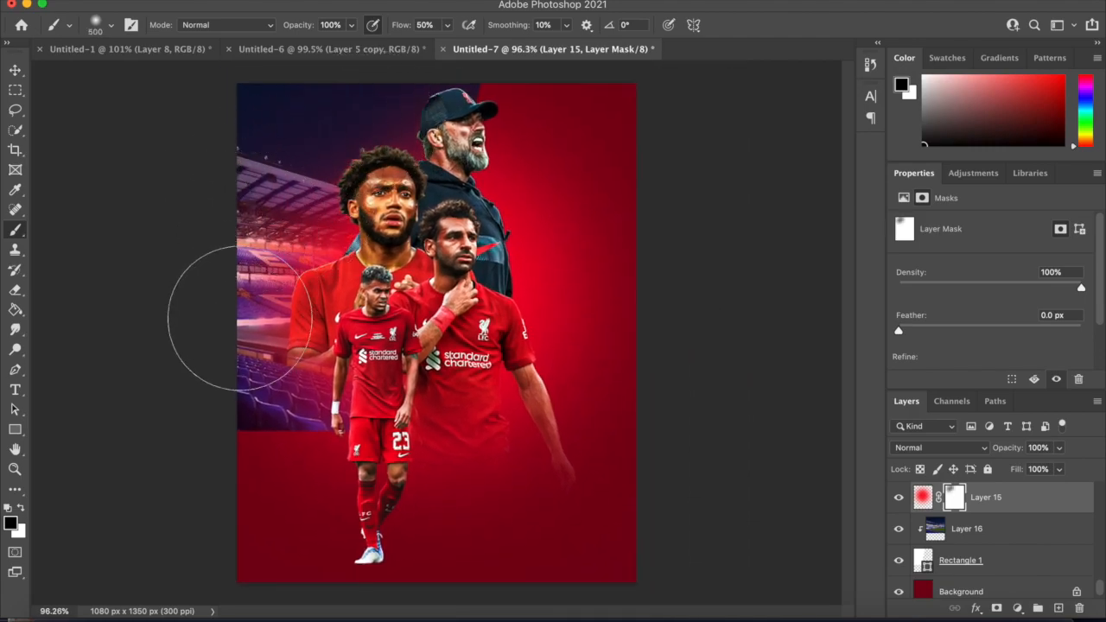
scroll(568, 357, down, 2)
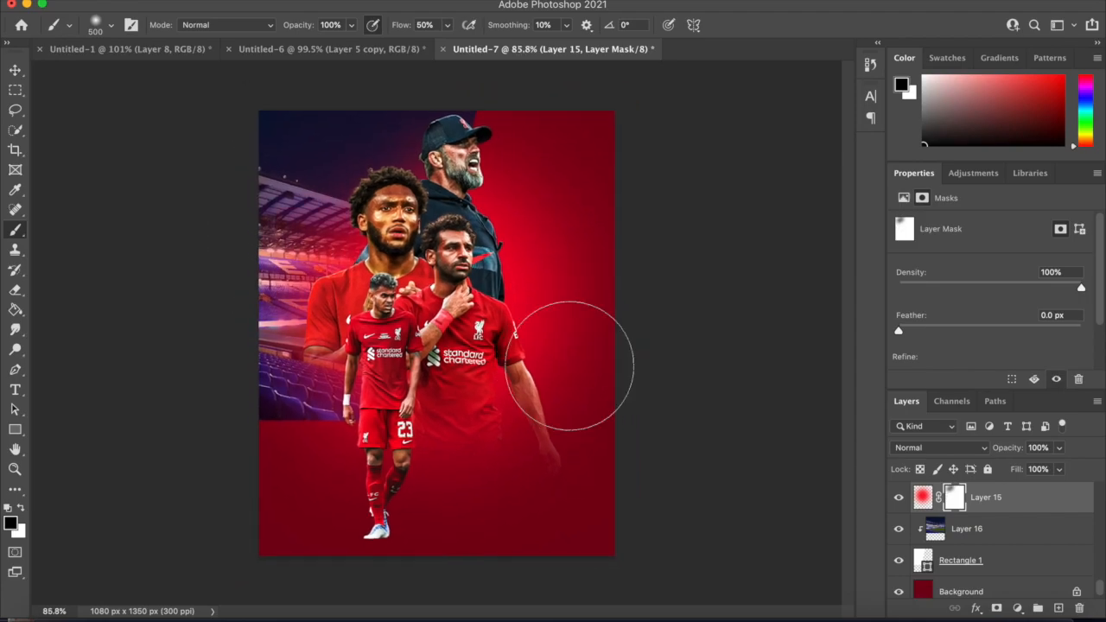
scroll(568, 350, up, 2)
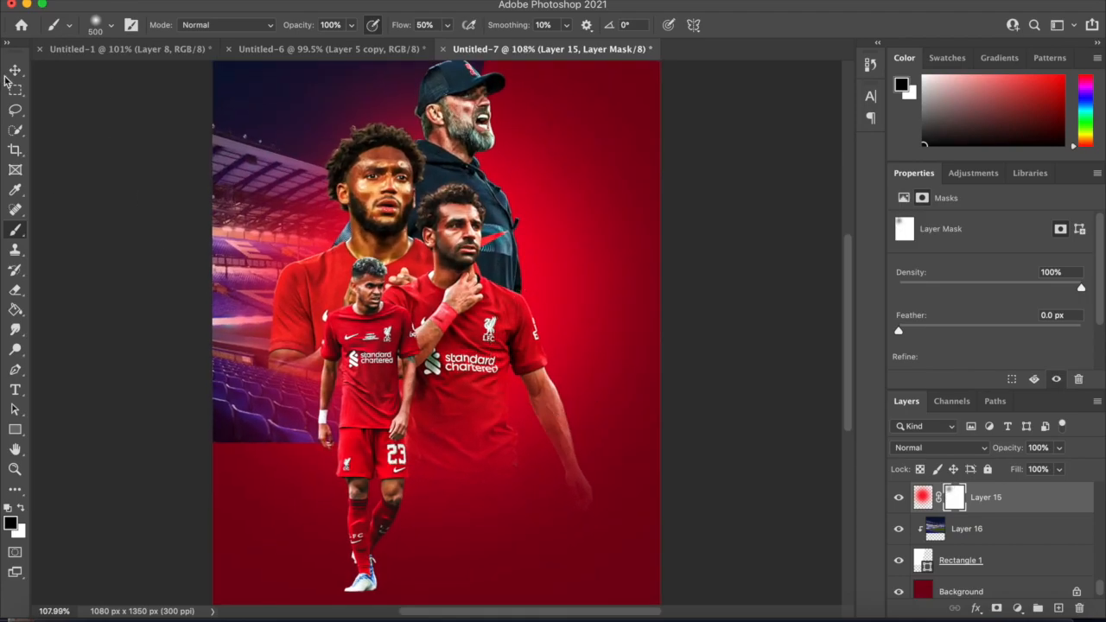
Add a layer mask to Rectangle 1 and fade the stadium panel's lower edge with a soft black brush of size 500.
key(v)
click(943, 560)
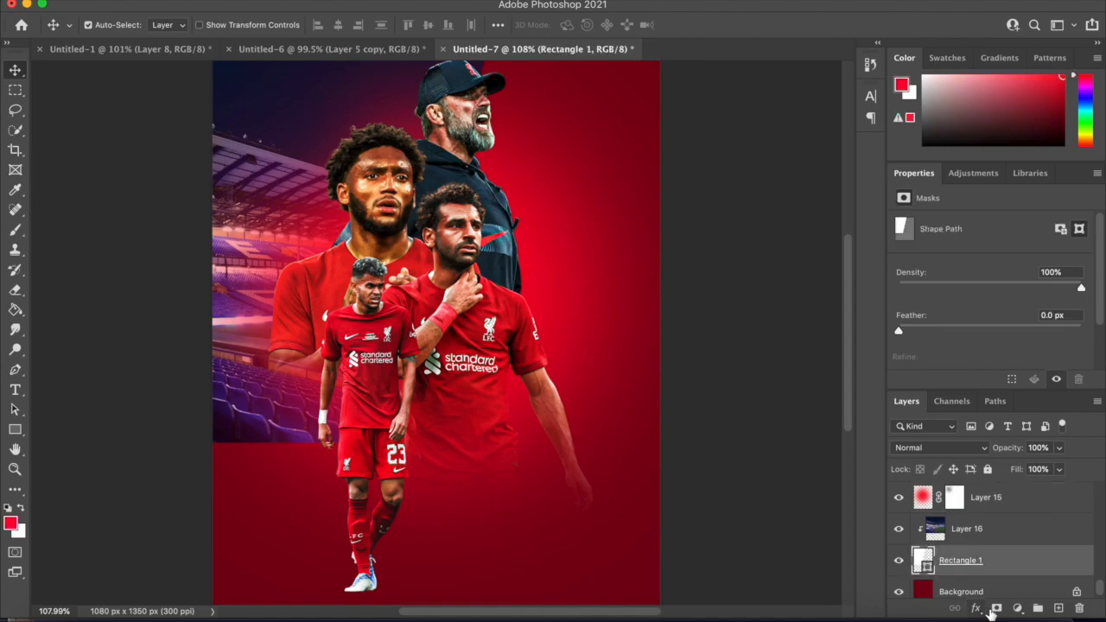
click(15, 229)
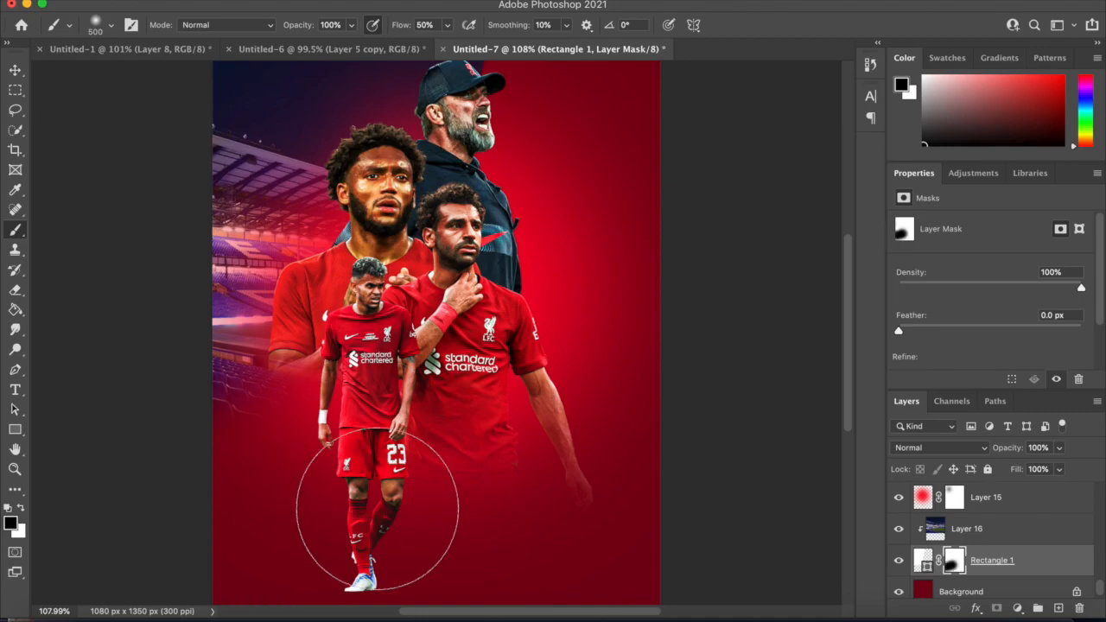
scroll(637, 358, down, 8)
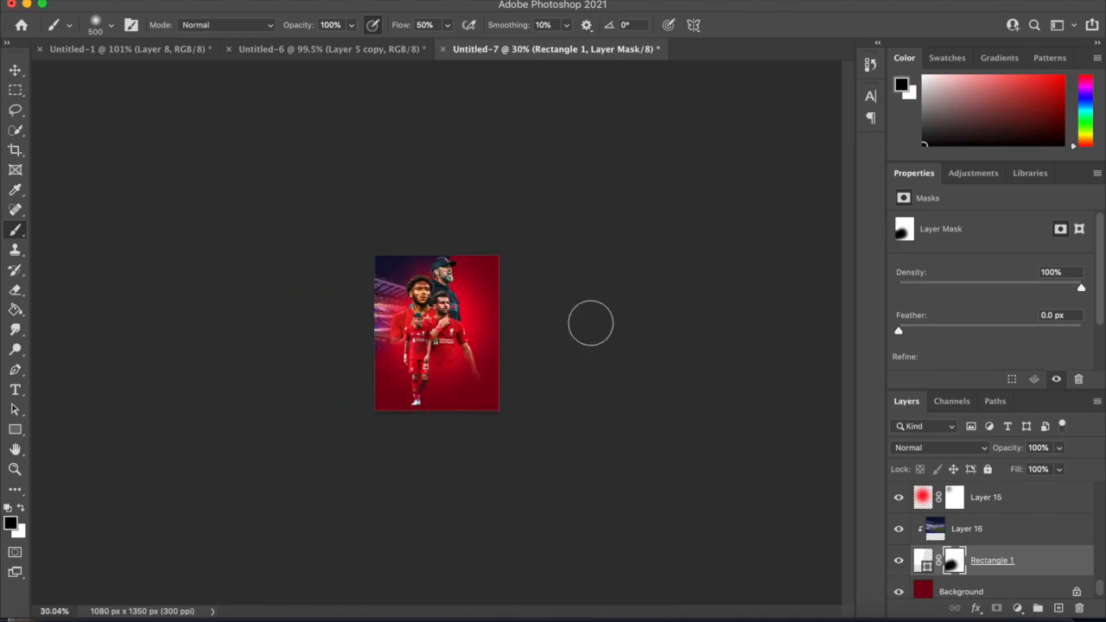
scroll(591, 323, up, 8)
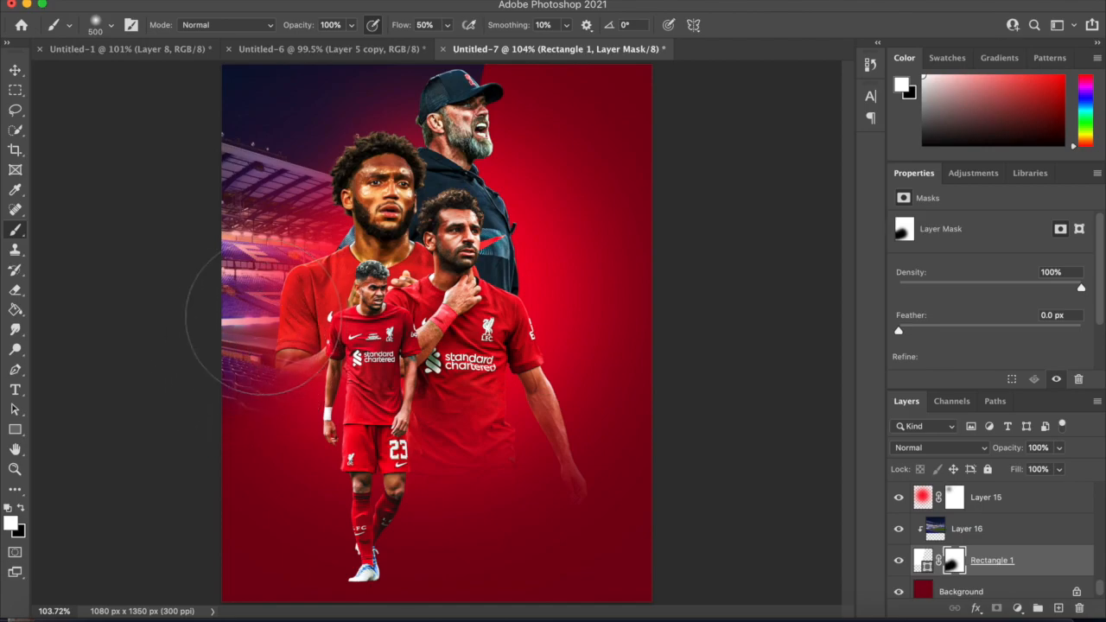
key(x)
click(14, 70)
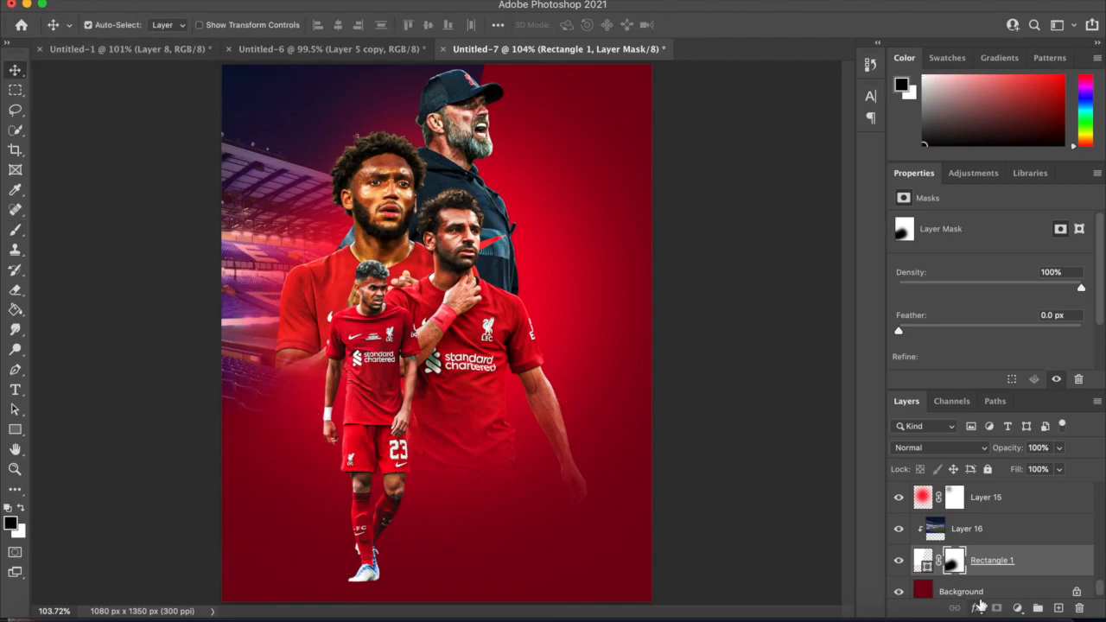
click(924, 501)
key(super+t)
key(Escape)
key(b)
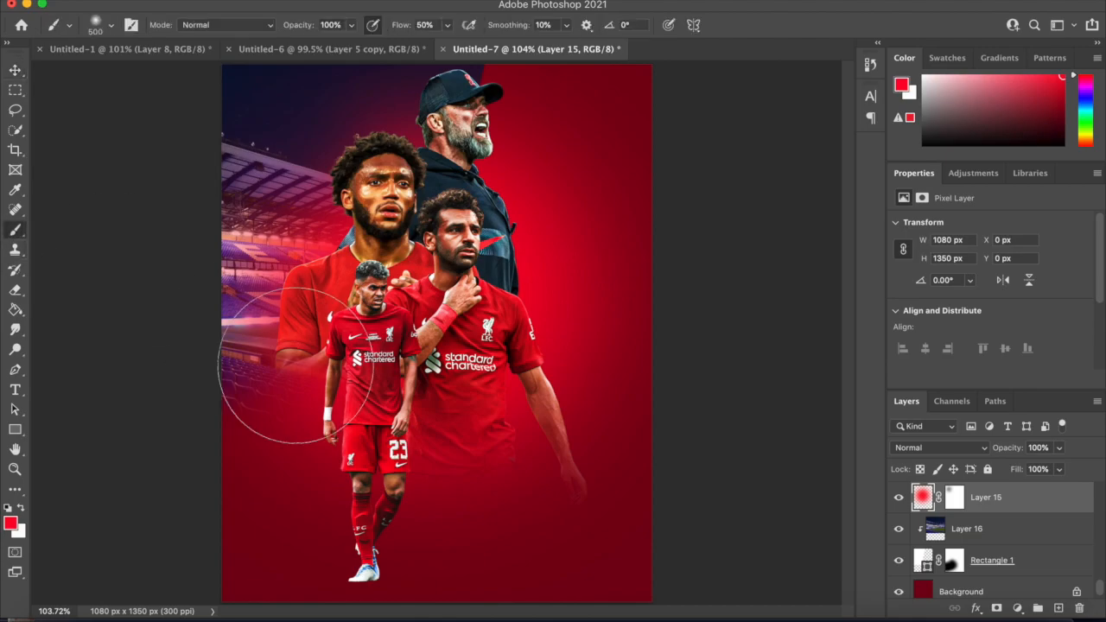
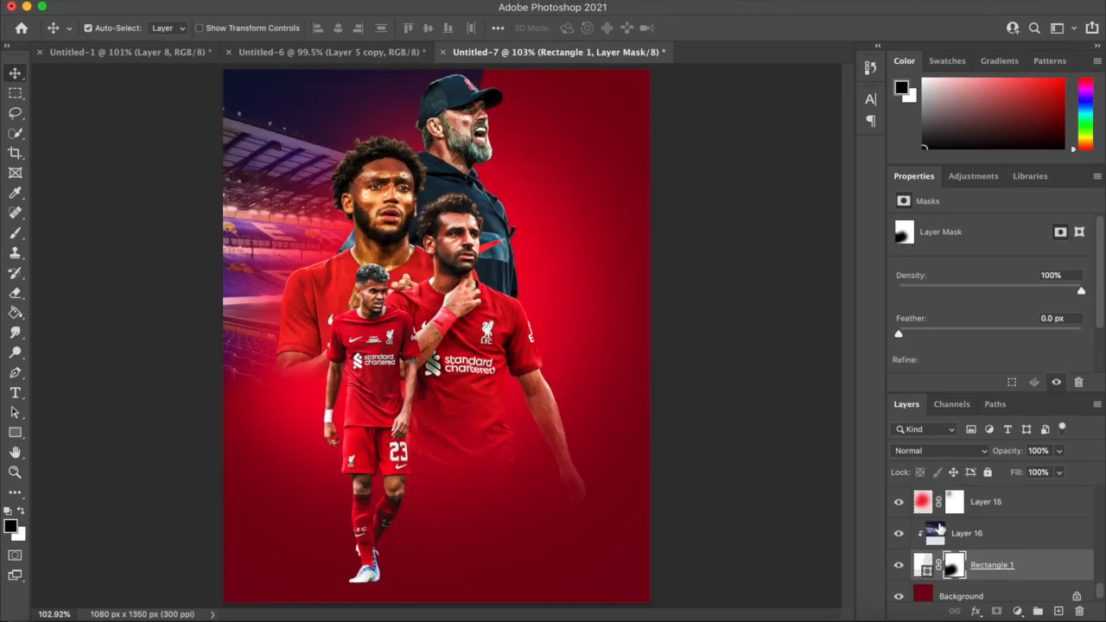
Open the stadium photo on Layer 16 in the Camera Raw Filter and set Texture +53, Clarity +33 and Whites +28.
click(967, 532)
click(363, 0)
click(406, 107)
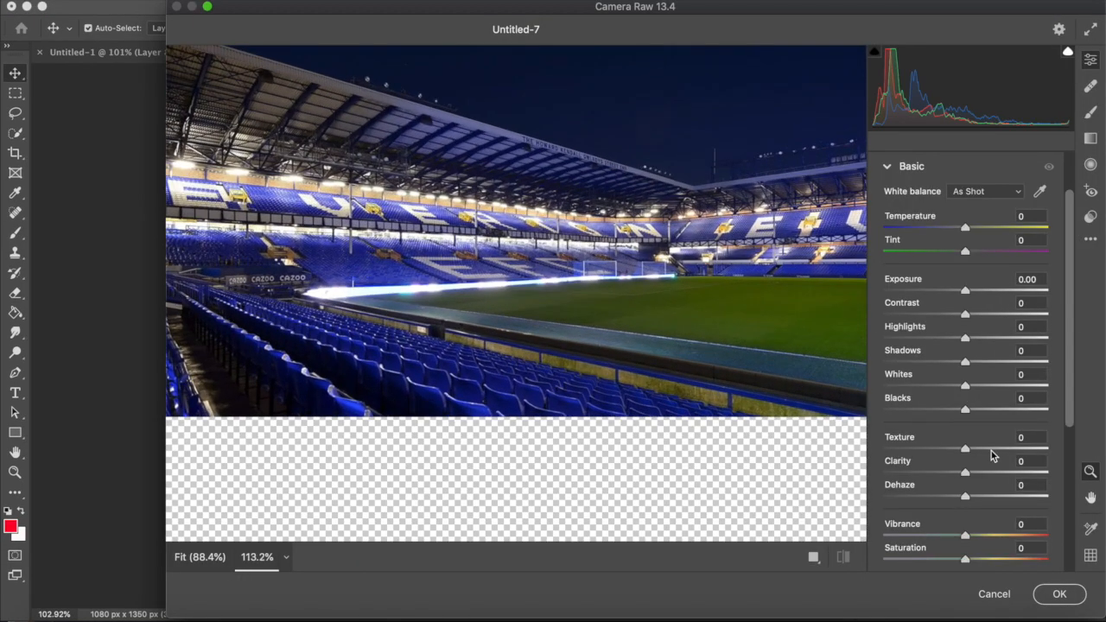
drag(994, 449, 1011, 446)
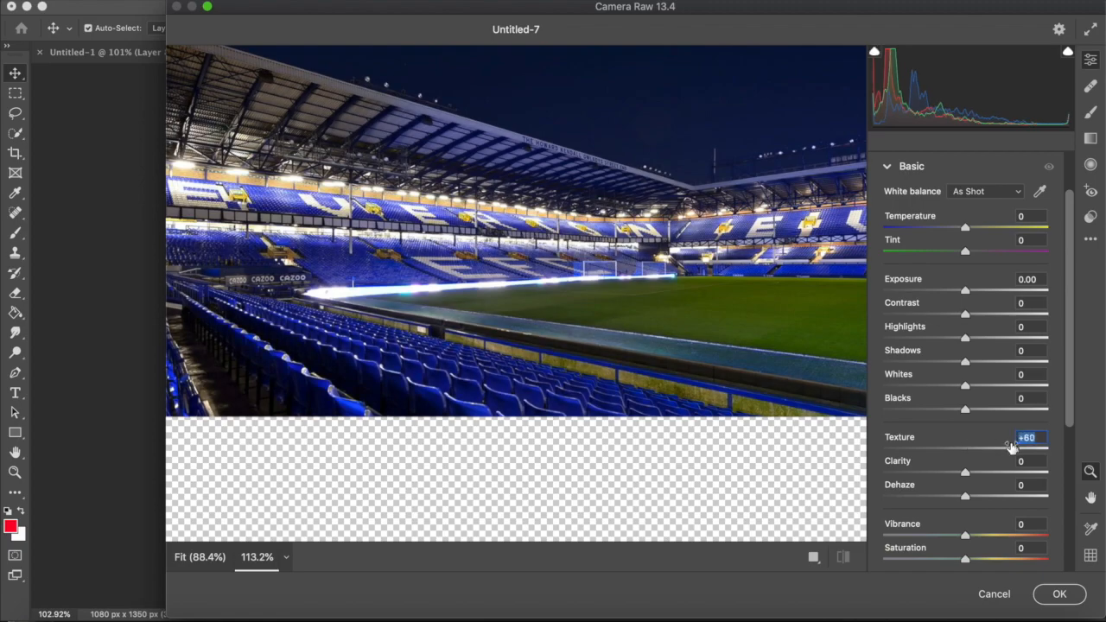
drag(966, 474, 991, 475)
drag(994, 390, 989, 385)
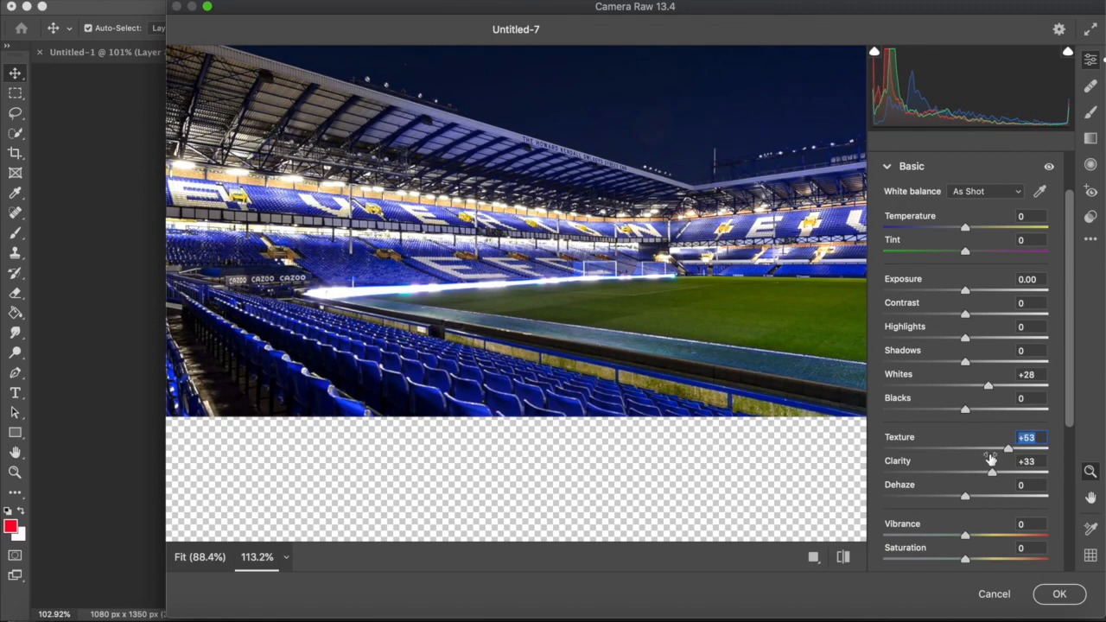
Raise the tone curve's Lights to +25 and apply the Camera Raw Filter to the stadium photo.
scroll(981, 507, down, 5)
click(979, 484)
drag(966, 480, 991, 479)
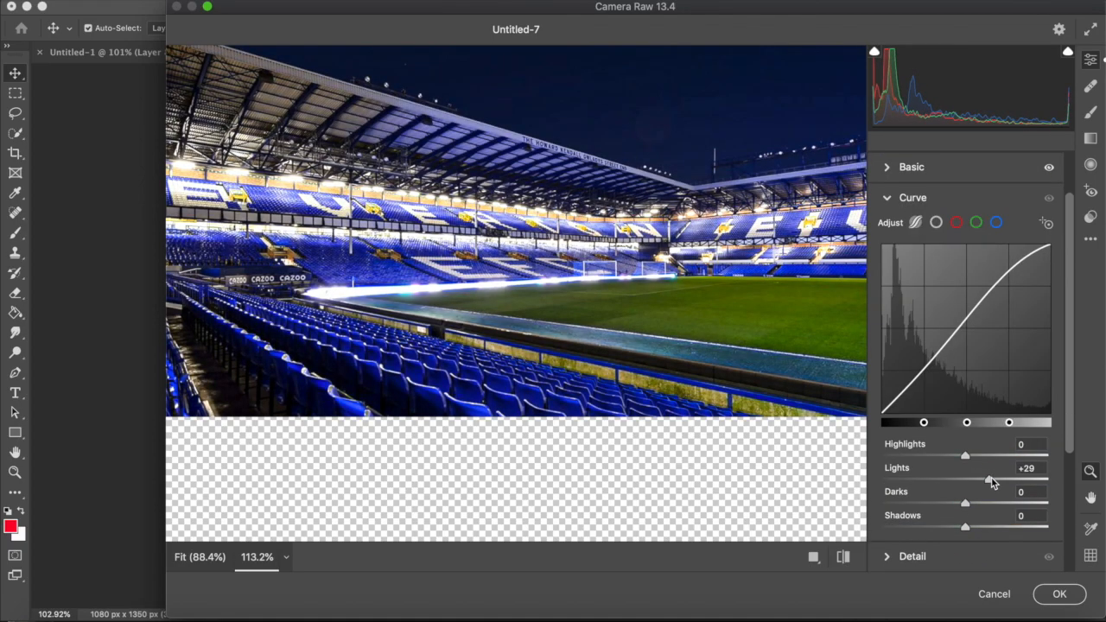
scroll(963, 486, down, 4)
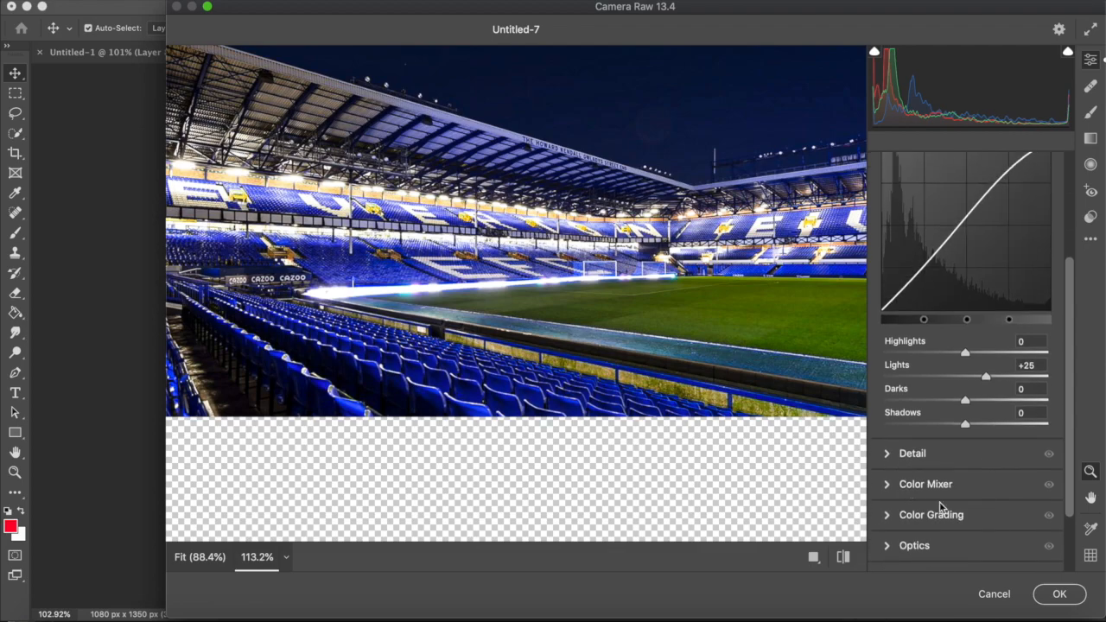
scroll(528, 261, down, 2)
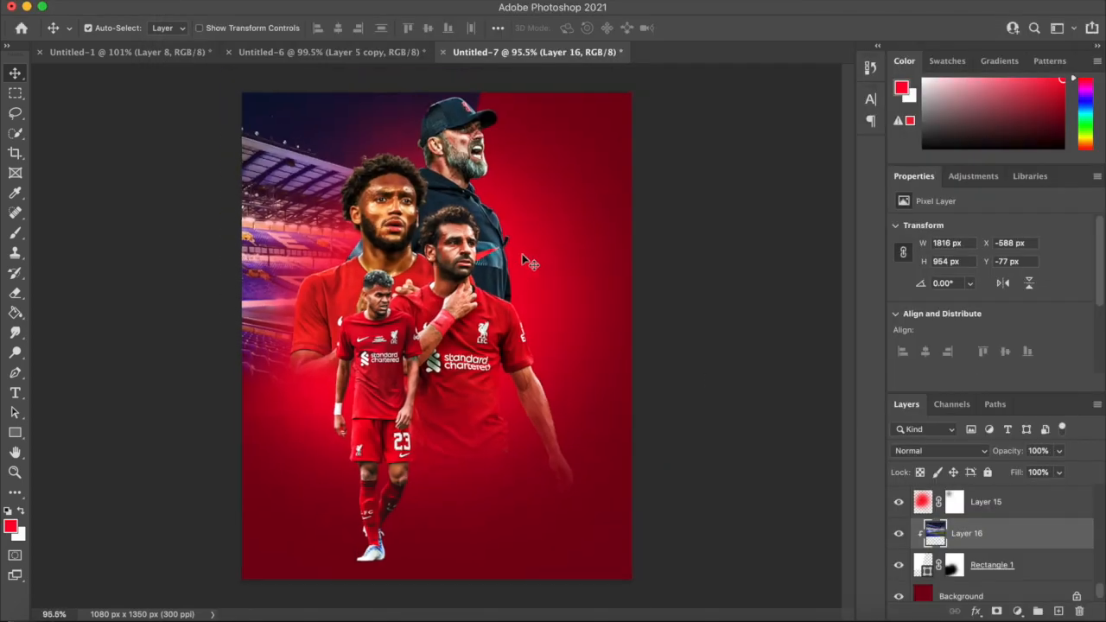
scroll(529, 260, up, 4)
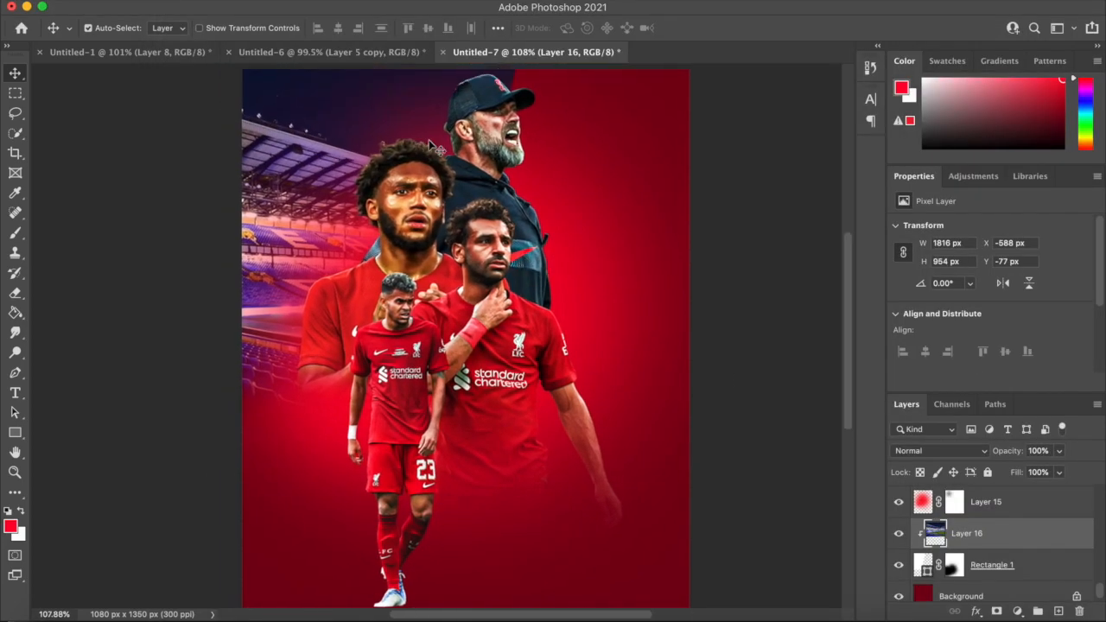
Add a Color Lookup adjustment with the 3Strip.look LUT above the stadium photo.
click(1018, 611)
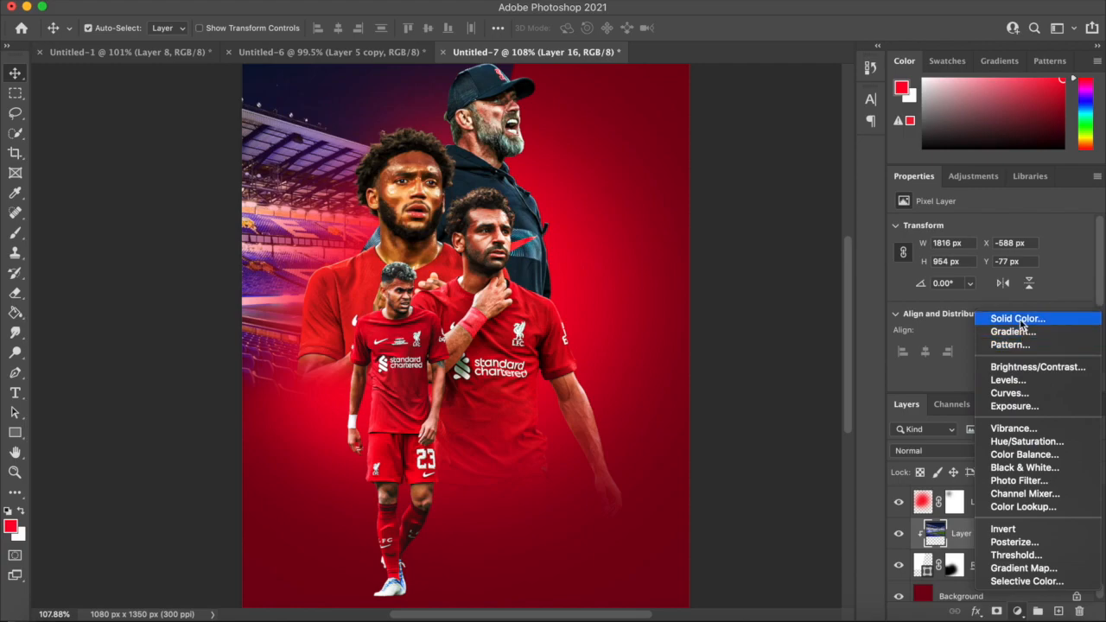
click(1024, 508)
click(973, 231)
click(951, 284)
scroll(642, 180, down, 2)
Duplicate the stadium's Color Lookup adjustment, place the copy at the top of the layer stack and reduce its opacity to 30%.
key(super+j)
drag(1012, 541, 1011, 485)
scroll(701, 314, up, 2)
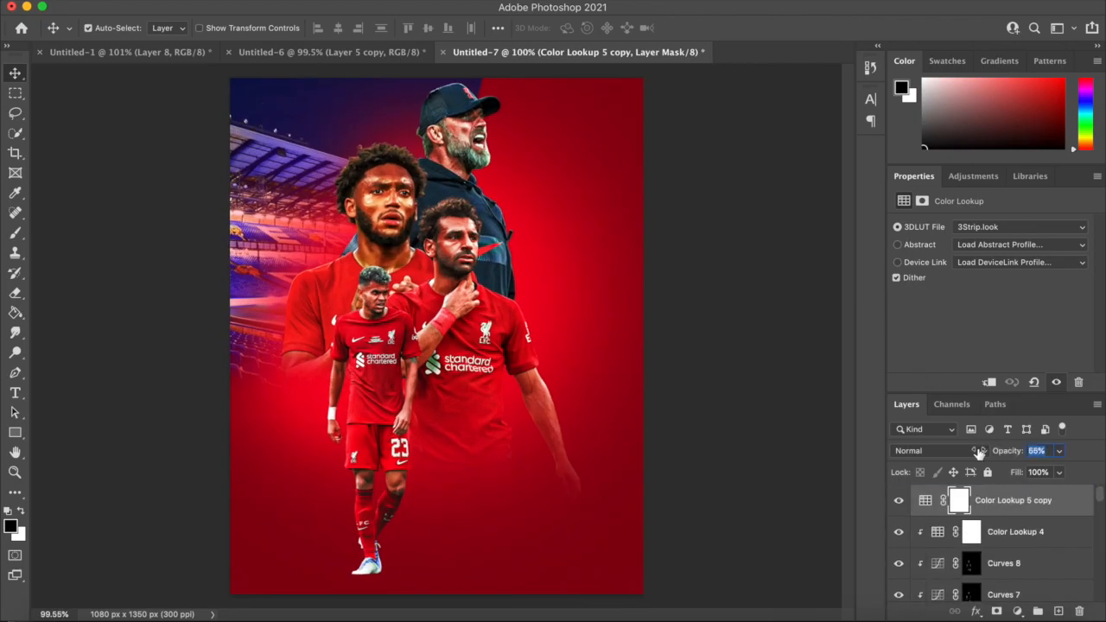
scroll(721, 275, down, 5)
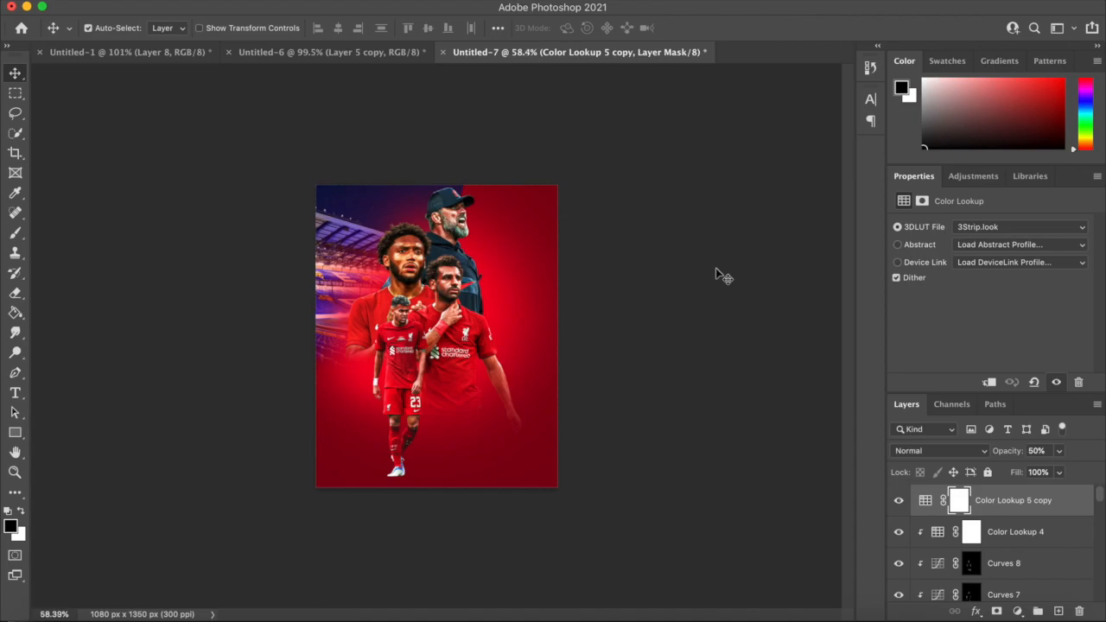
scroll(721, 274, up, 5)
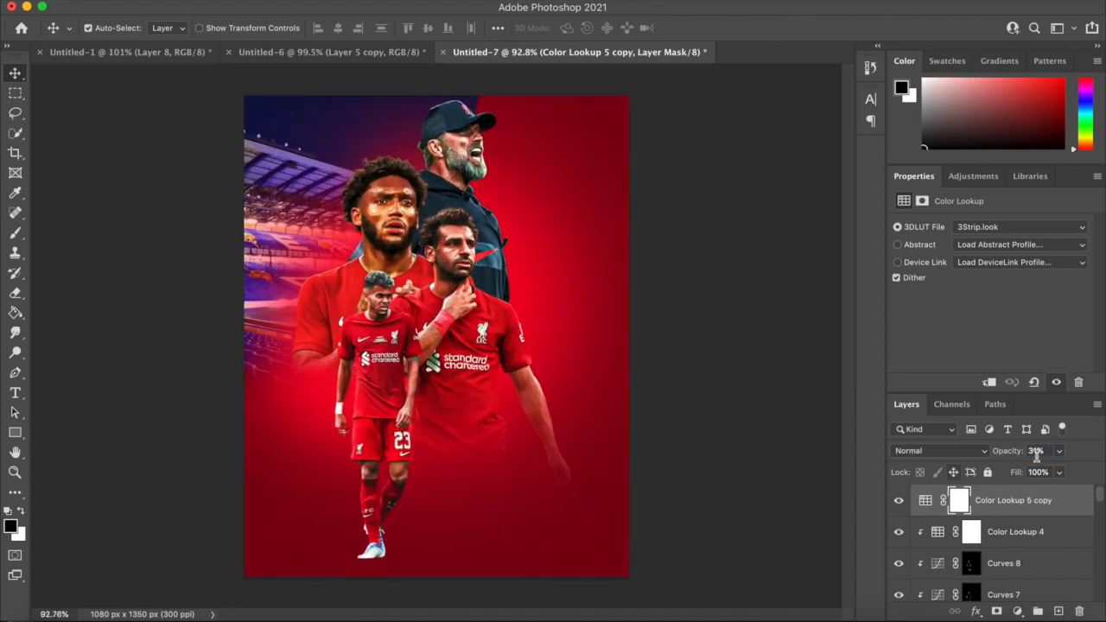
scroll(625, 289, down, 3)
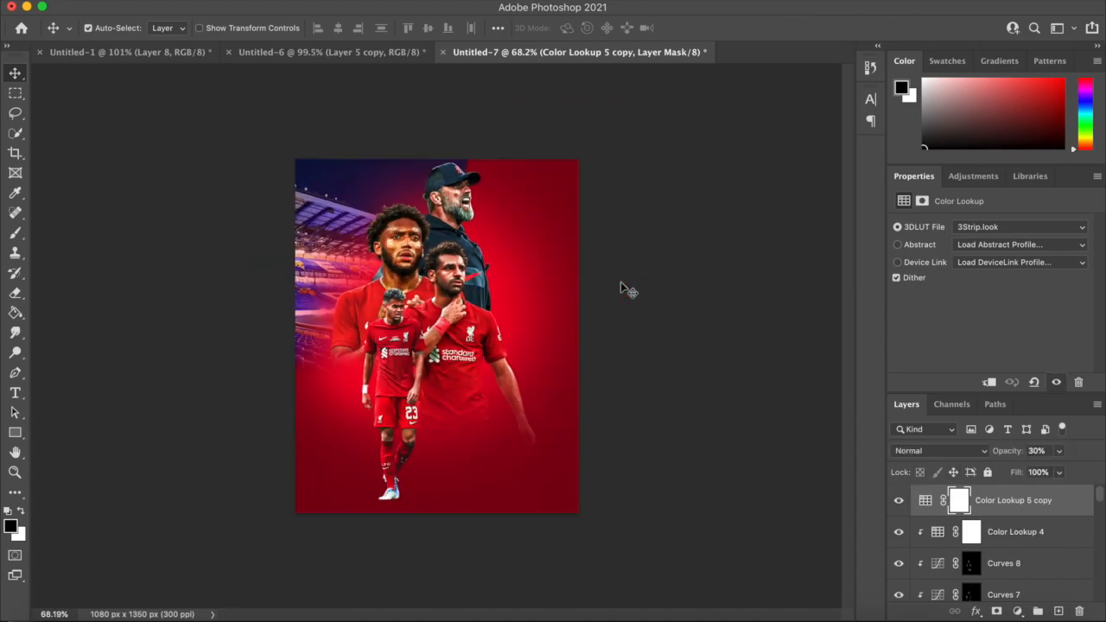
scroll(625, 289, up, 4)
scroll(625, 288, up, 2)
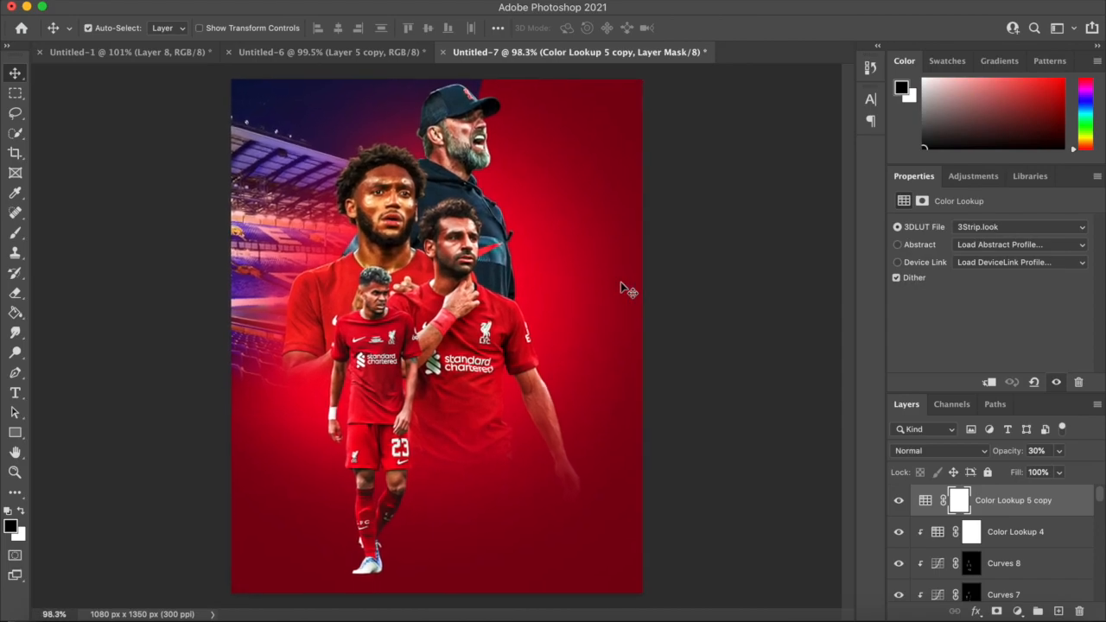
scroll(623, 284, down, 1)
Add an Exposure adjustment above Color Lookup 3, set Exposure to -2.35 and invert its mask to black.
scroll(622, 284, up, 8)
click(622, 284)
click(1009, 553)
click(1017, 611)
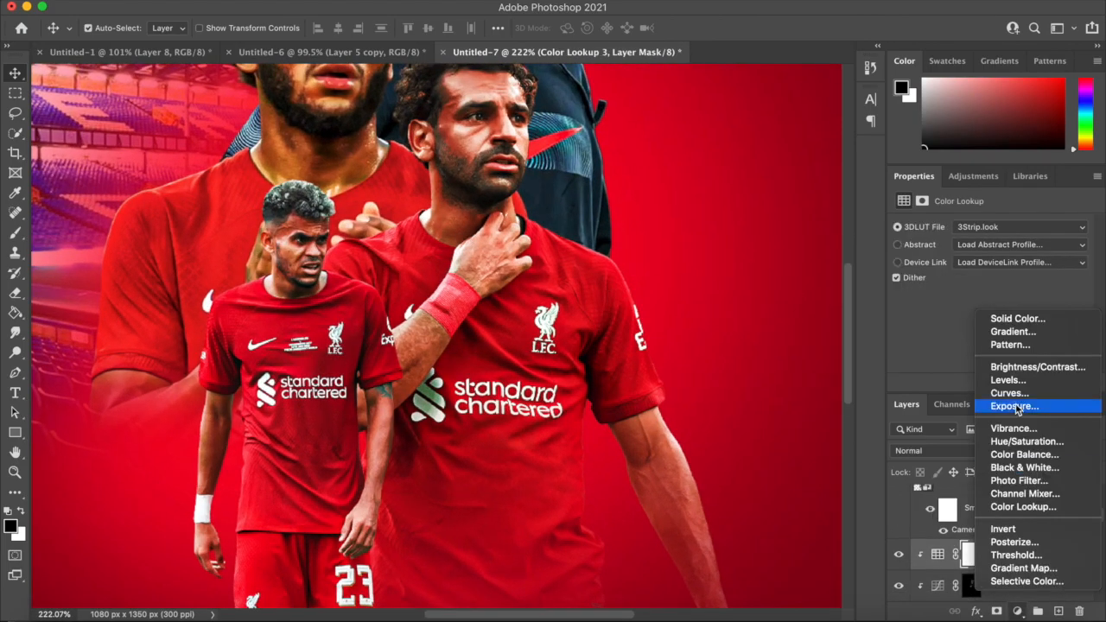
click(1016, 410)
drag(989, 265, 958, 265)
key(super+i)
Paint white on the Exposure mask with a soft brush of size 100 to shade the large player's shirt beside the front player.
click(14, 234)
key(x)
scroll(312, 282, down, 2)
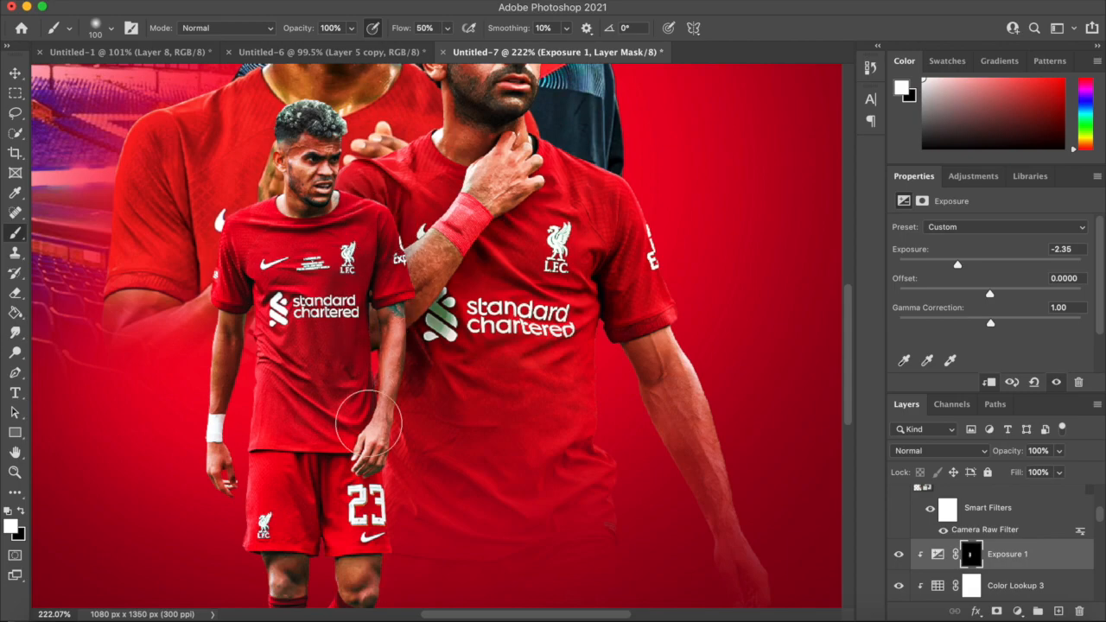
scroll(527, 425, down, 5)
scroll(527, 425, up, 5)
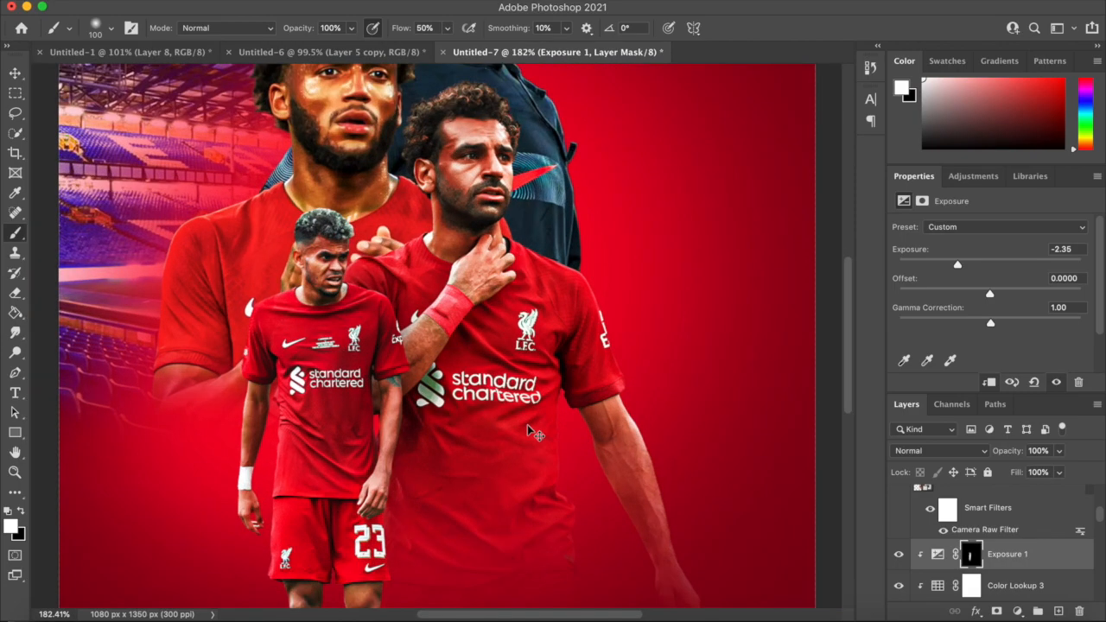
scroll(527, 425, up, 3)
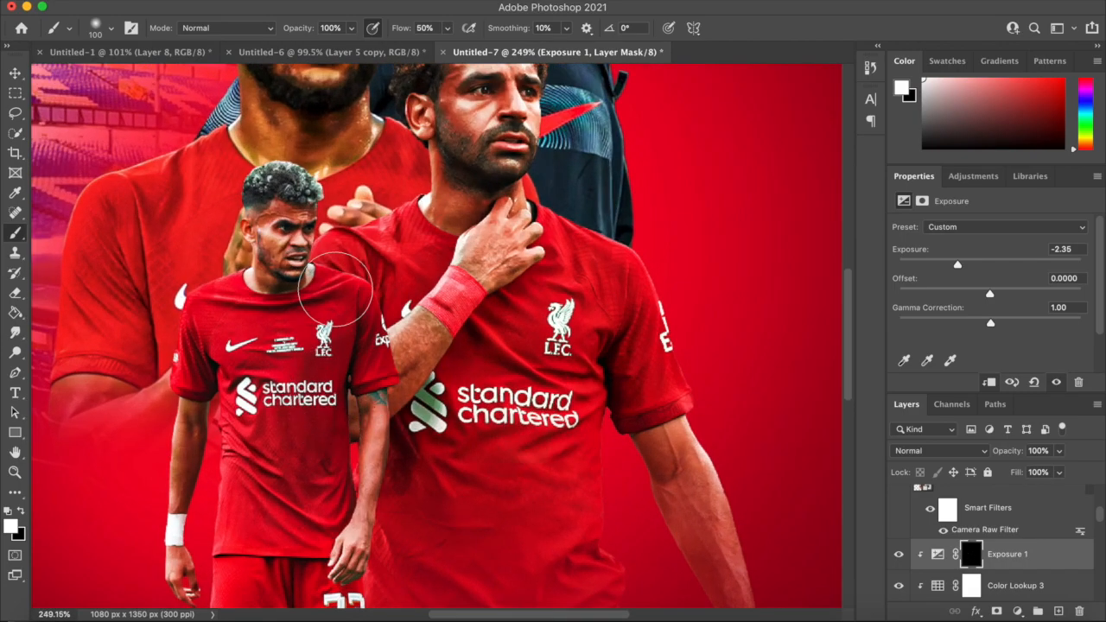
scroll(337, 389, down, 2)
scroll(369, 475, down, 6)
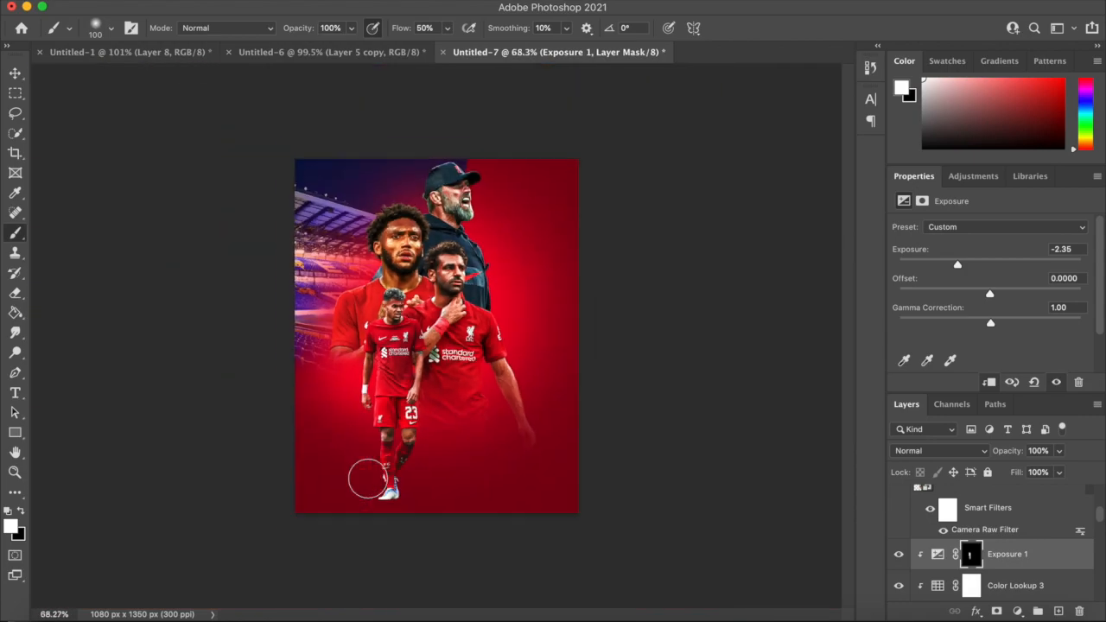
scroll(368, 477, up, 7)
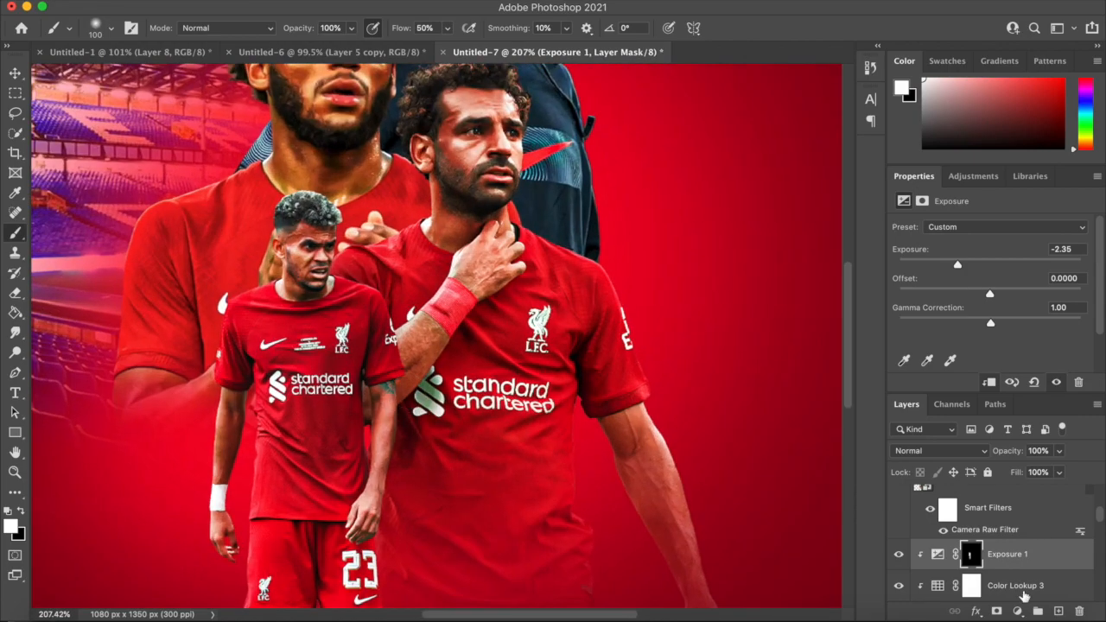
Add an Exposure adjustment above the rear player's Vibrance 1 layer, set Exposure to -2.13 and invert its mask to black.
scroll(979, 553, down, 3)
scroll(979, 553, up, 1)
click(1007, 517)
click(1019, 611)
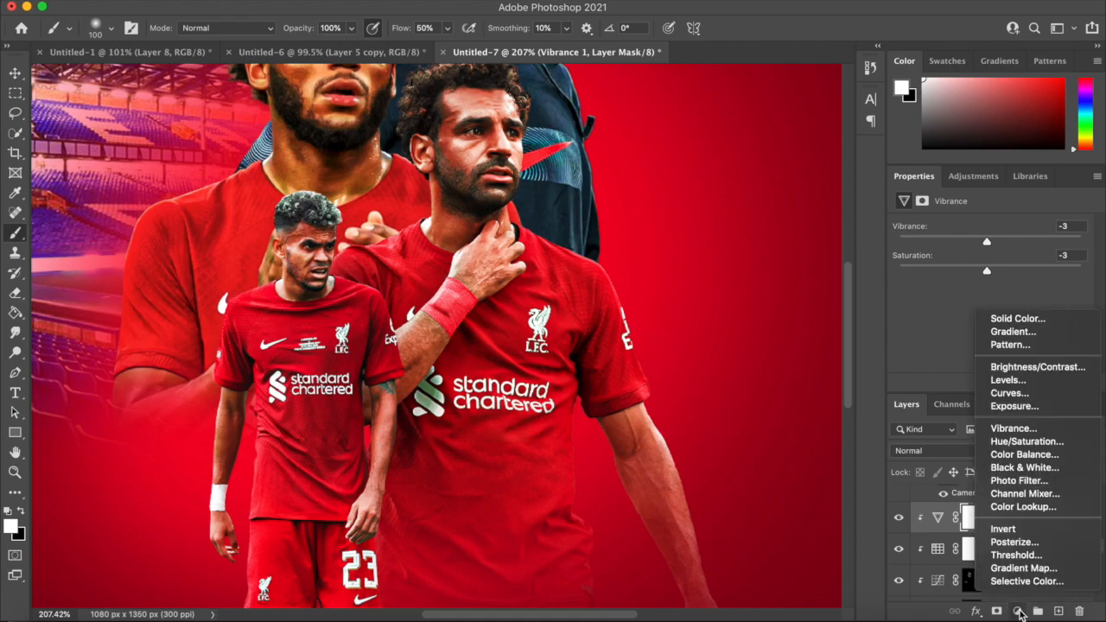
click(1013, 407)
drag(991, 261, 960, 264)
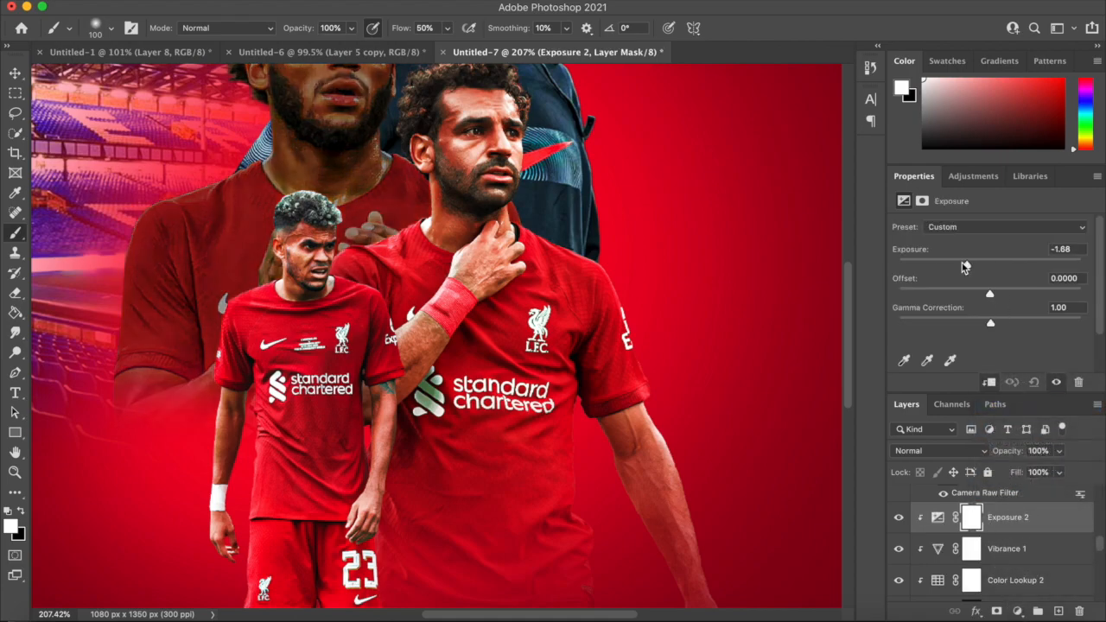
key(ctrl+i)
Paint white on the Exposure 2 mask to shade the rear player where the front players overlap his shirt.
scroll(350, 270, up, 3)
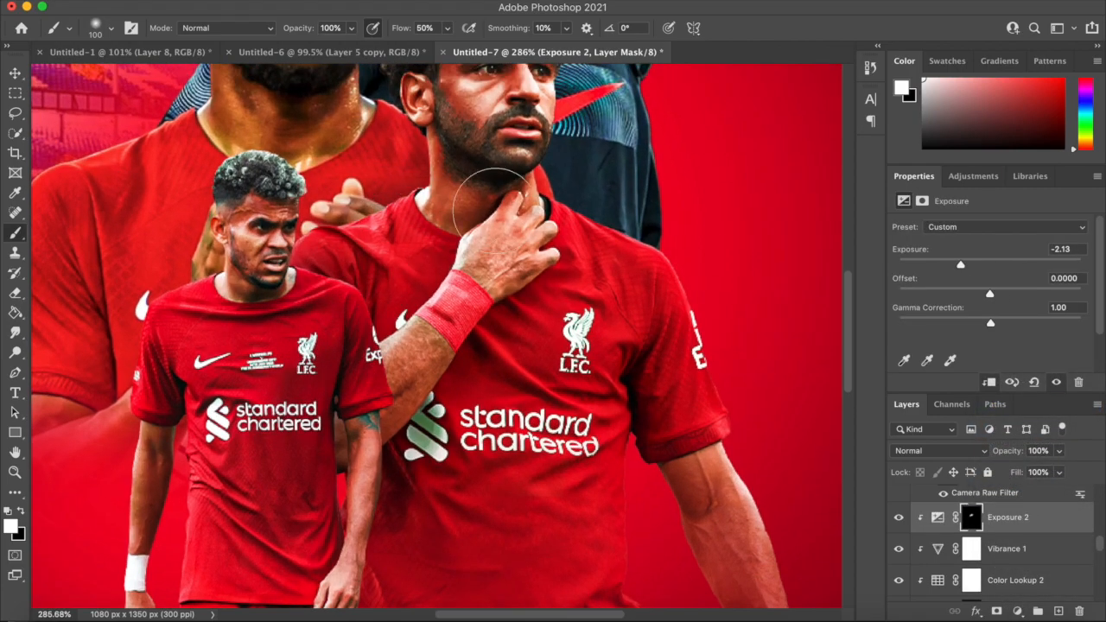
scroll(289, 288, down, 5)
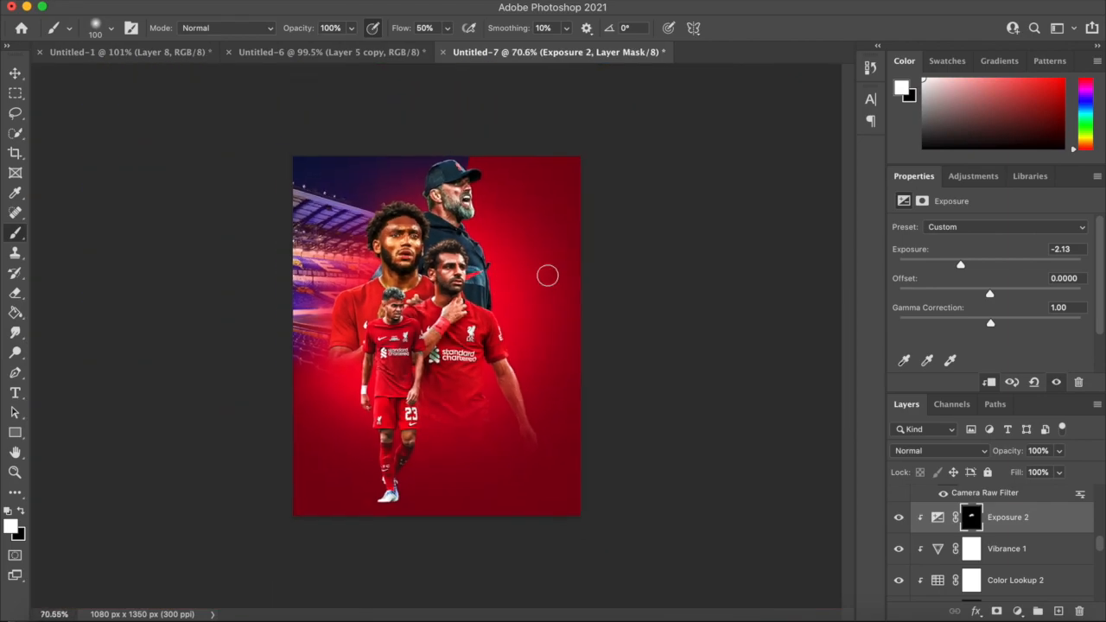
scroll(548, 276, up, 1)
key(v)
scroll(246, 168, up, 3)
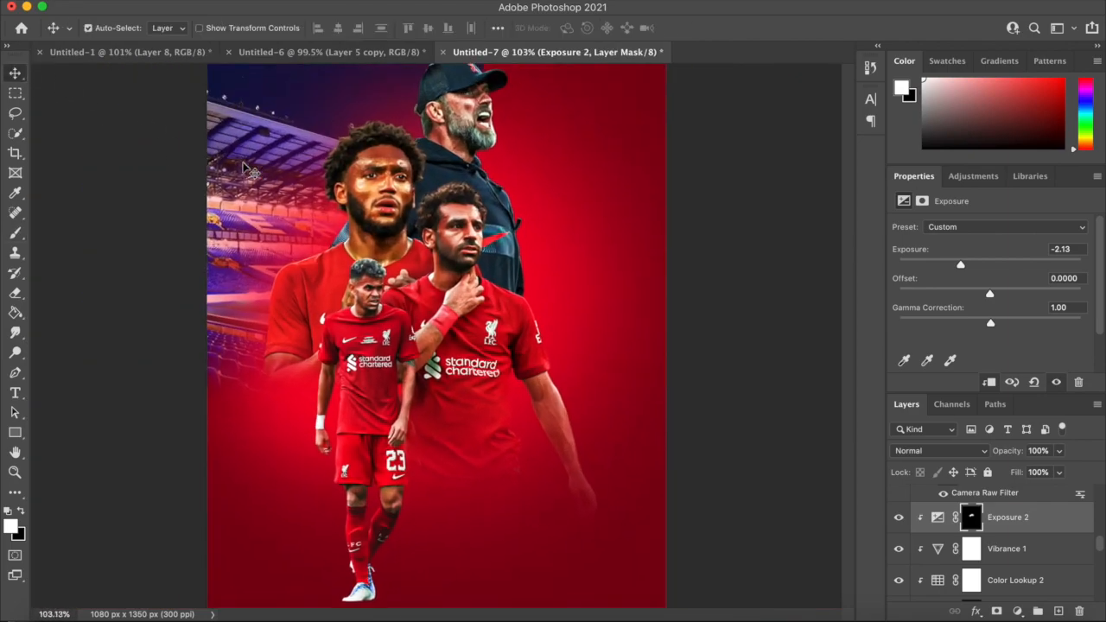
scroll(246, 169, up, 3)
Switch to Google Chrome and search Google Images for "ynwa png".
click(873, 620)
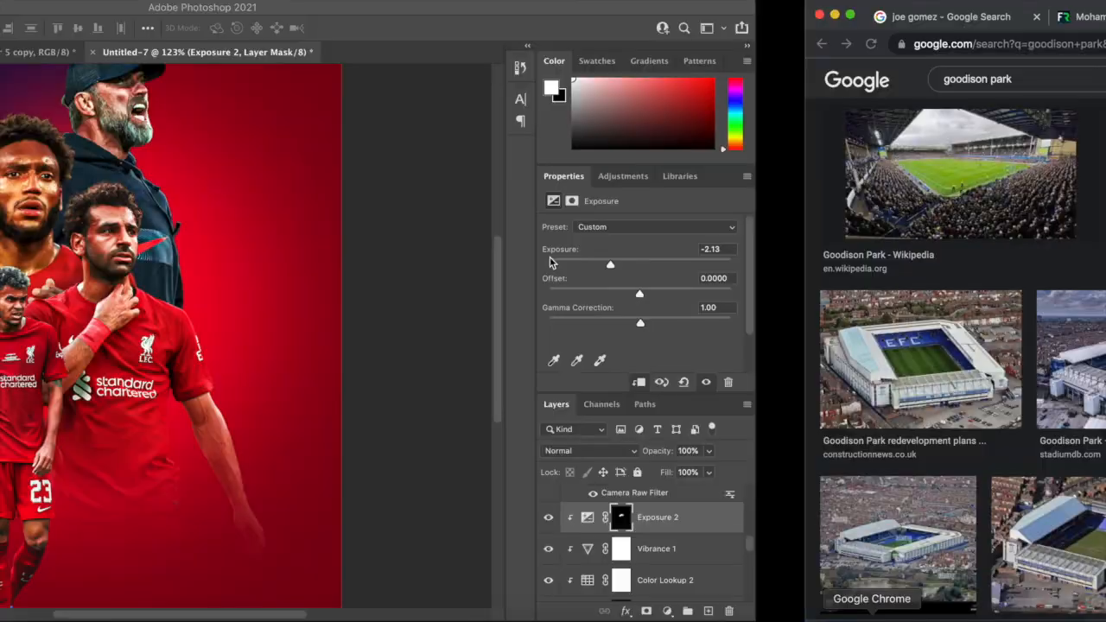
triple_click(444, 84)
text(ynwa )
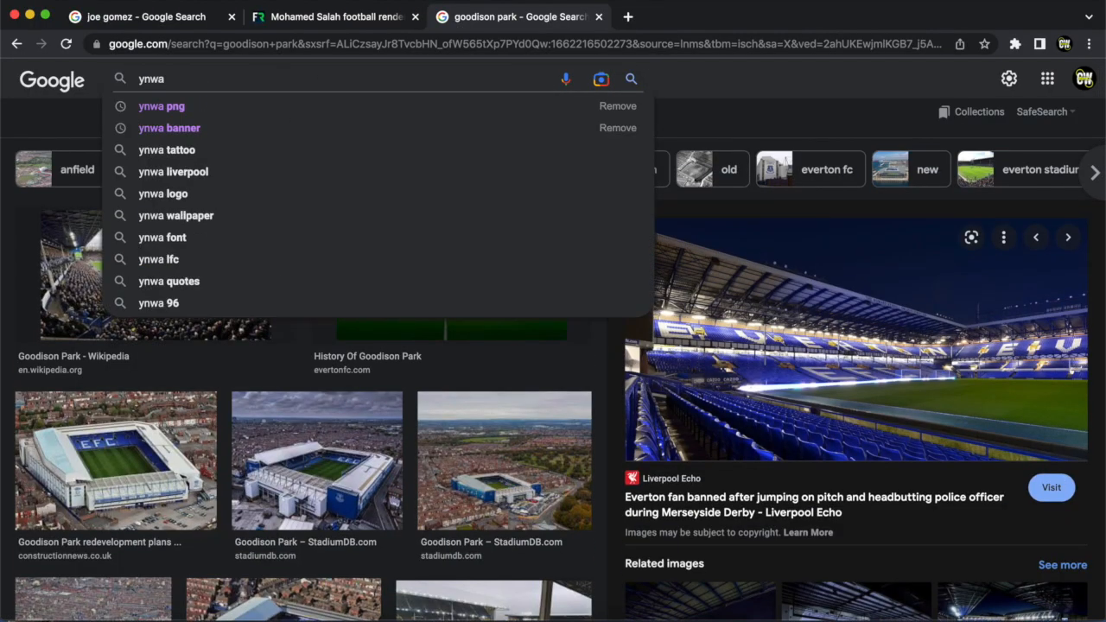
text(ng)
key(Return)
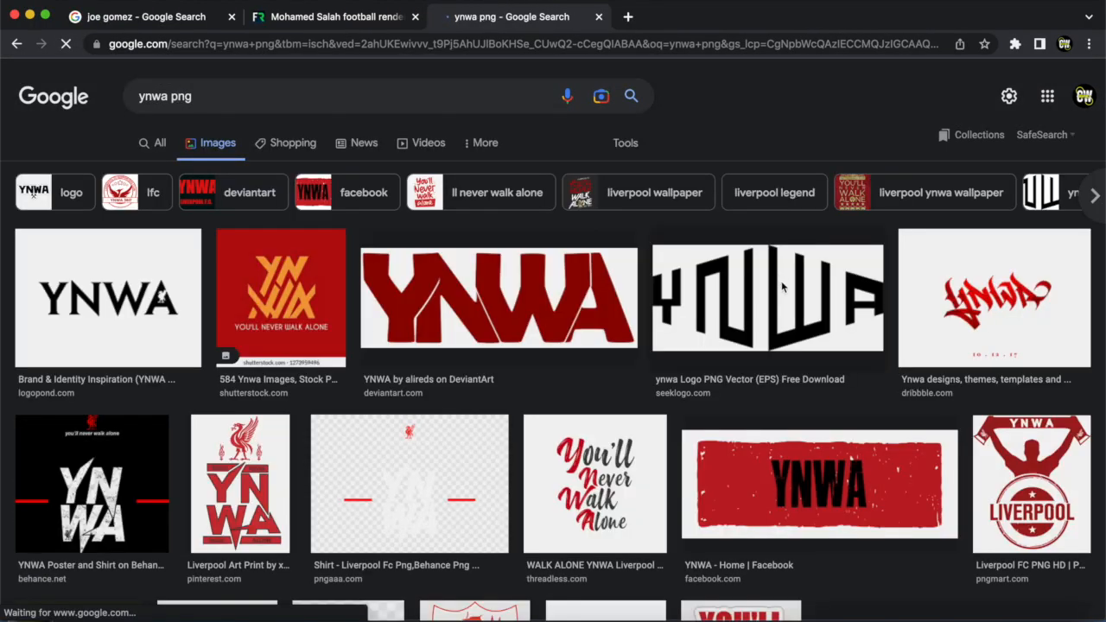
Bring the black angular YNWA logo from seeklogo.com into the Untitled-7 poster and place it beside the manager at about X 780, Y 308 px.
click(760, 272)
drag(830, 198, 2, 247)
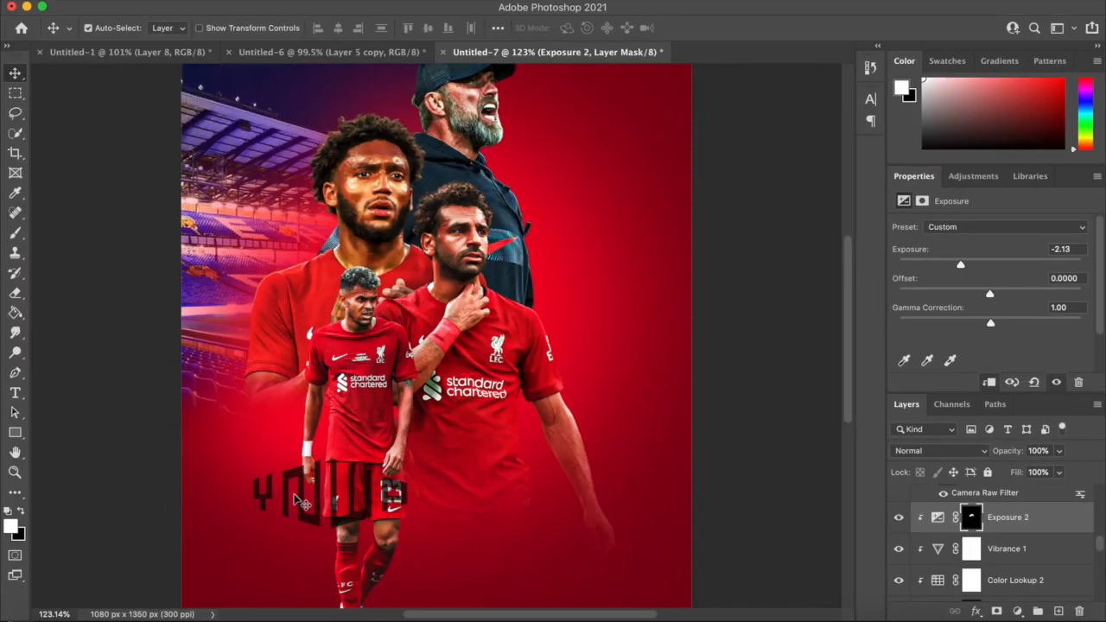
scroll(259, 518, down, 3)
scroll(267, 493, up, 5)
drag(237, 508, 584, 147)
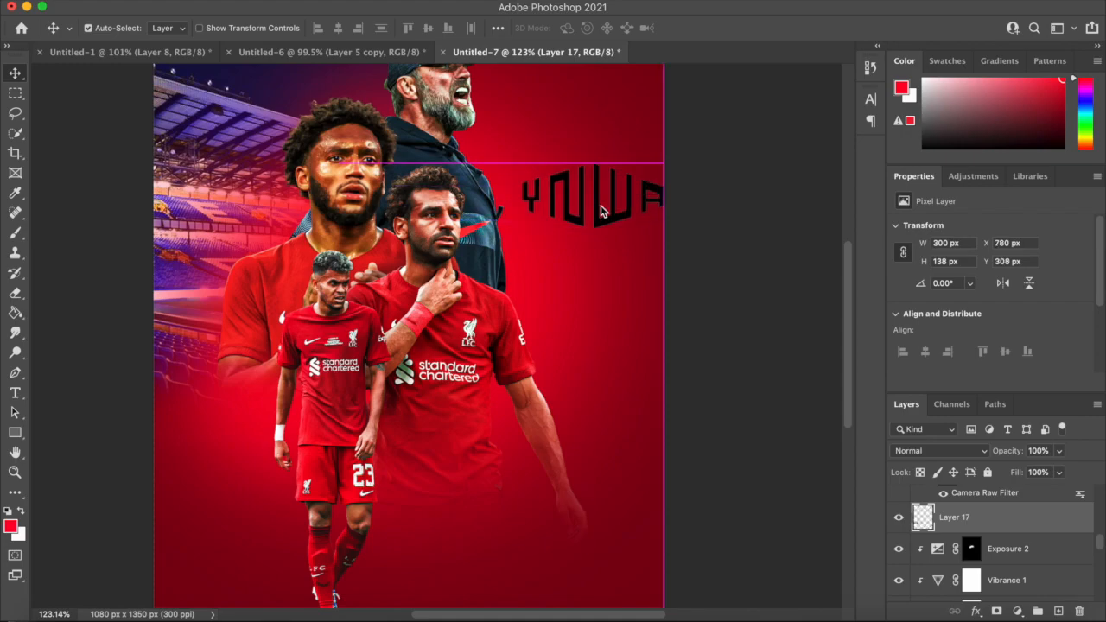
Duplicate the YNWA logo to X 677, Y 217 px beside the manager and offset the original below it at X 853, Y 318 px.
click(383, 54)
click(584, 54)
drag(577, 246, 506, 205)
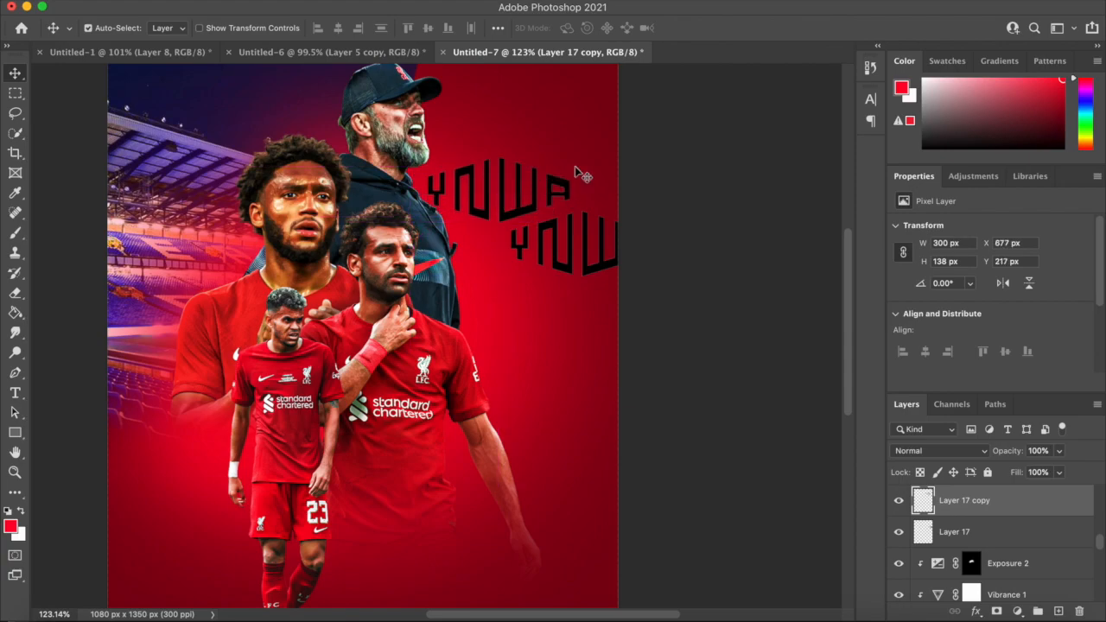
scroll(576, 173, down, 2)
scroll(576, 173, up, 5)
scroll(400, 308, right, 3)
scroll(346, 314, up, 1)
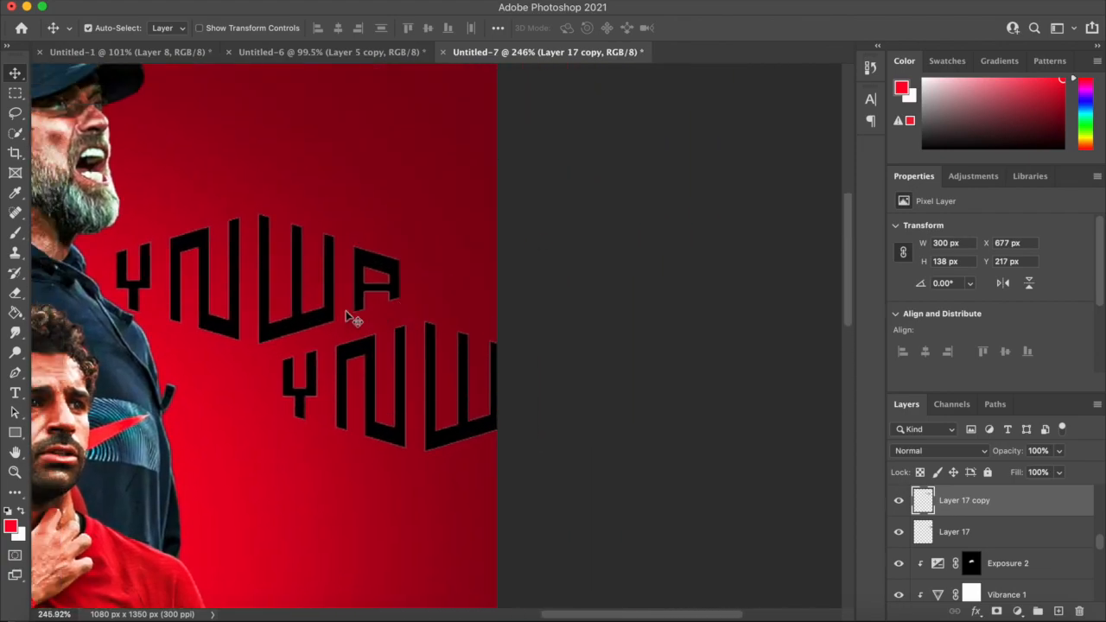
drag(402, 328, 329, 299)
key(super+z)
key(super+z)
drag(402, 289, 401, 279)
scroll(401, 280, down, 10)
scroll(536, 345, up, 9)
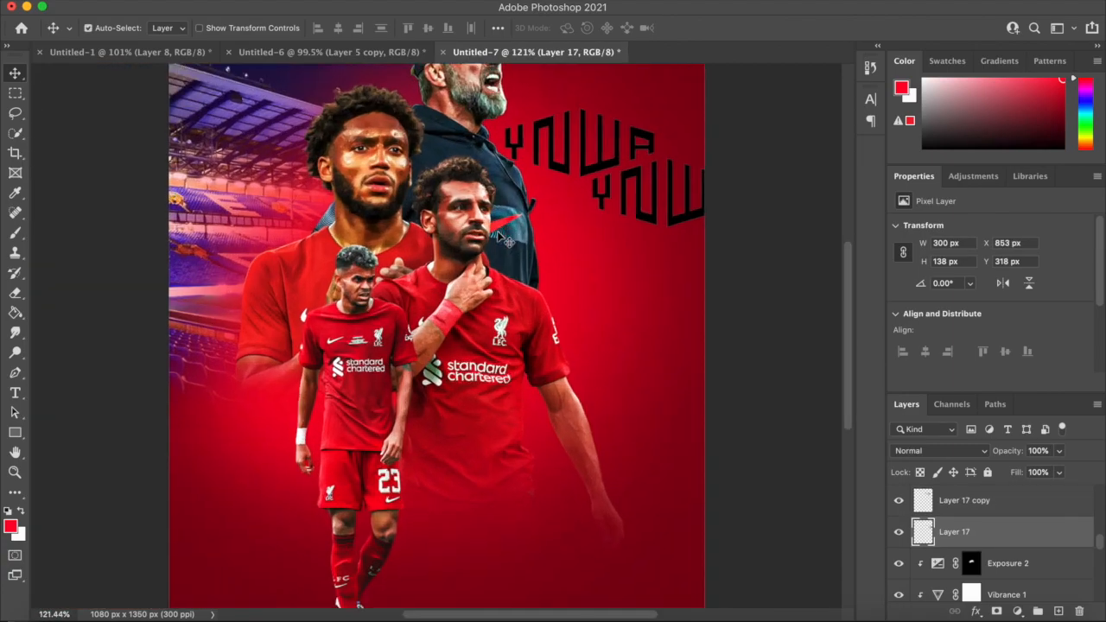
Duplicate the lower YNWA logo beneath the manager's Layer 9 and move the copy behind his head to X 506, Y 115 px.
drag(977, 535, 949, 541)
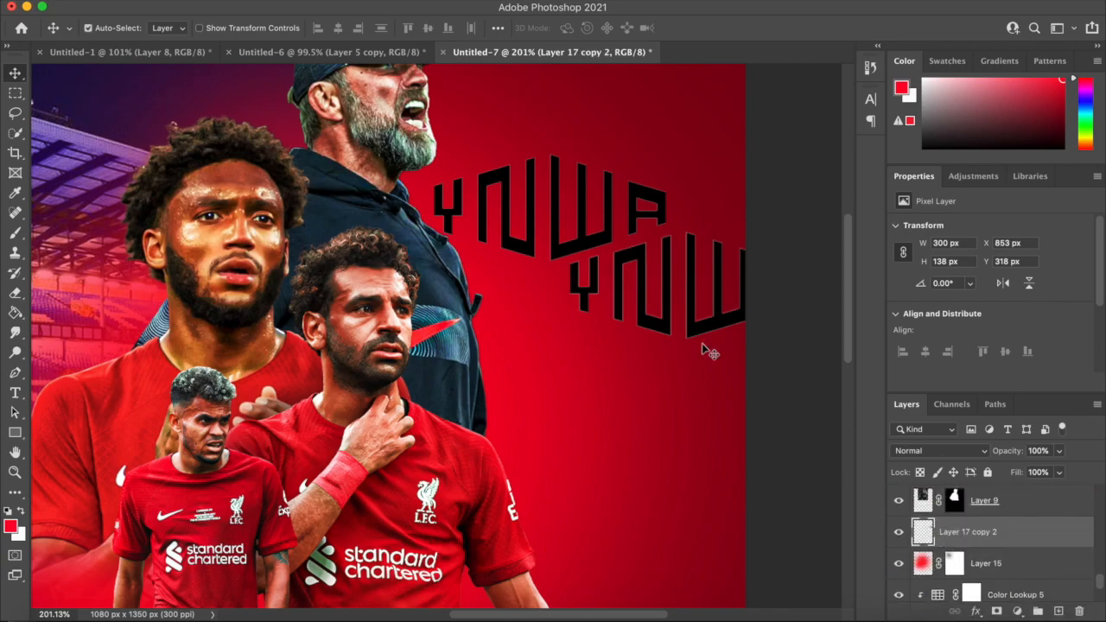
key(ctrl+t)
drag(651, 261, 375, 126)
key(Return)
key(ctrl+0)
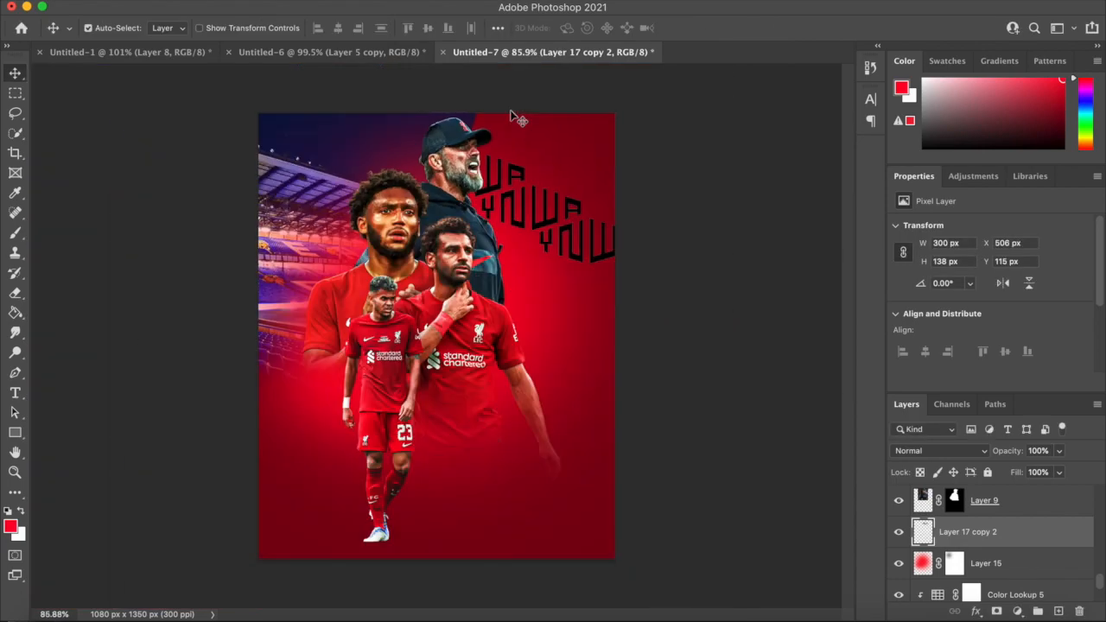
Move the lowest YNWA logo to X 872, Y 308 px and compare the arrangement with the Untitled-6 poster.
scroll(564, 76, up, 8)
scroll(565, 75, down, 4)
drag(466, 316, 488, 304)
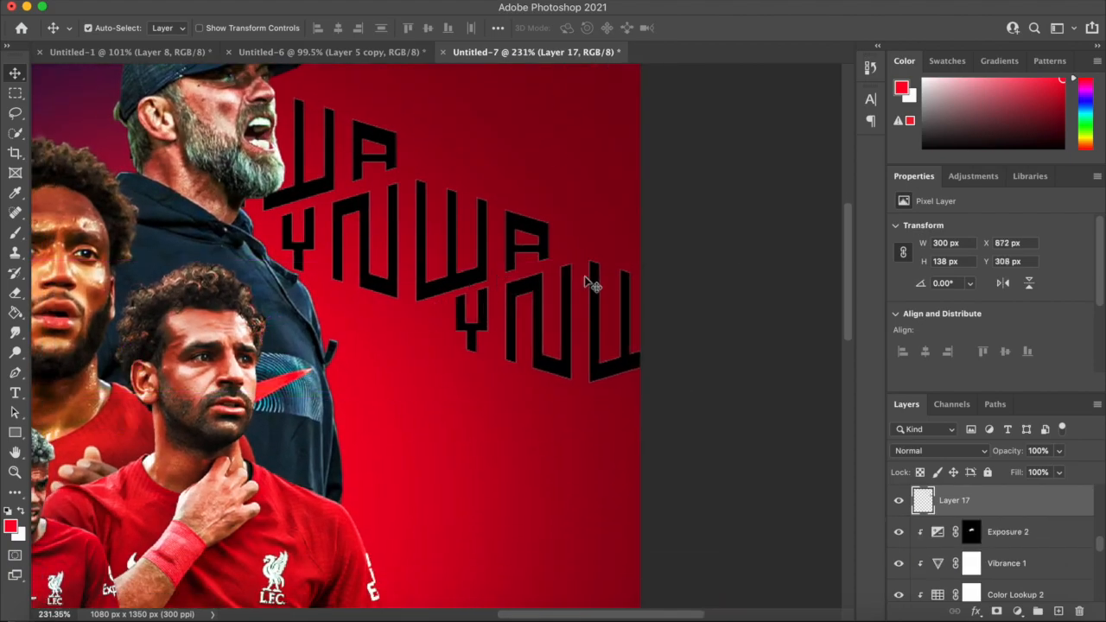
click(321, 52)
click(566, 50)
scroll(515, 271, up, 2)
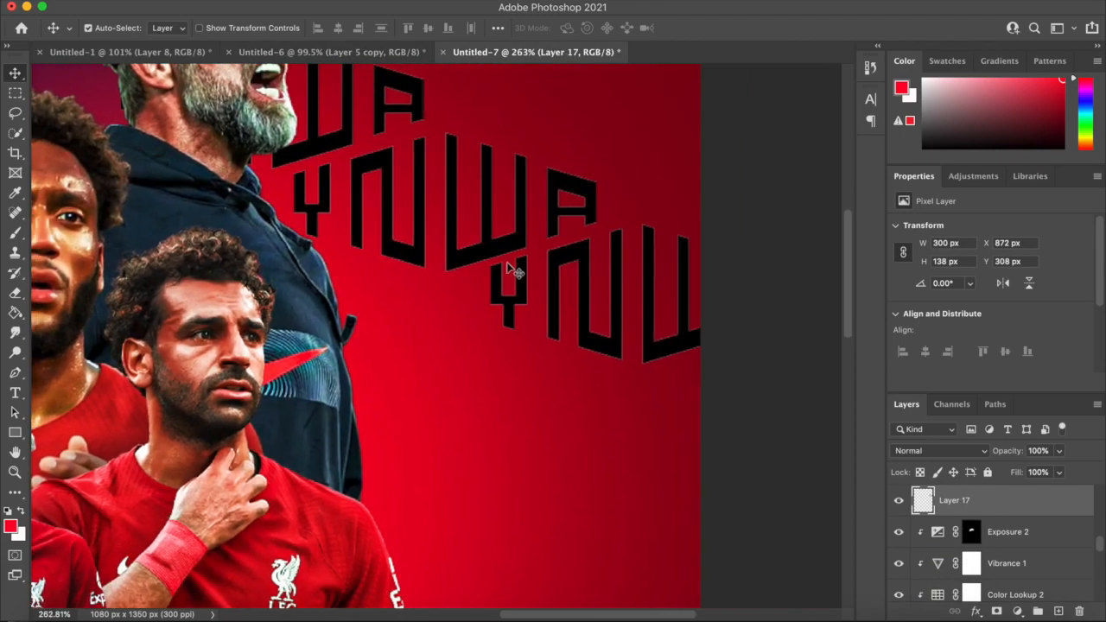
click(403, 53)
click(534, 52)
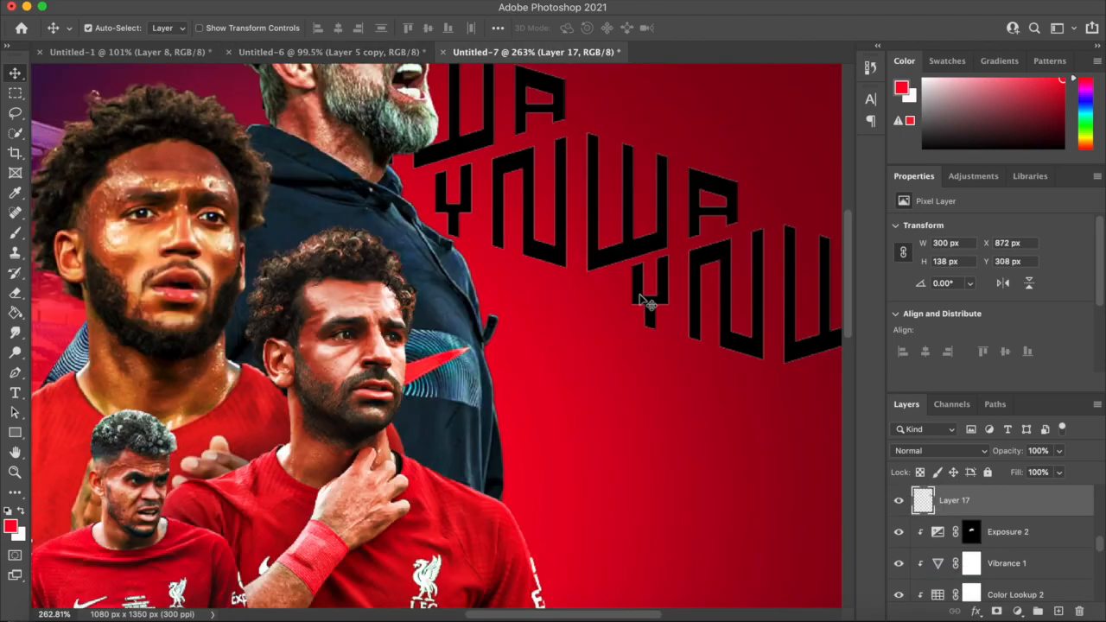
Reposition the lowest YNWA logo diagonally below the middle one at X 829, Y 325 px.
drag(637, 297, 605, 314)
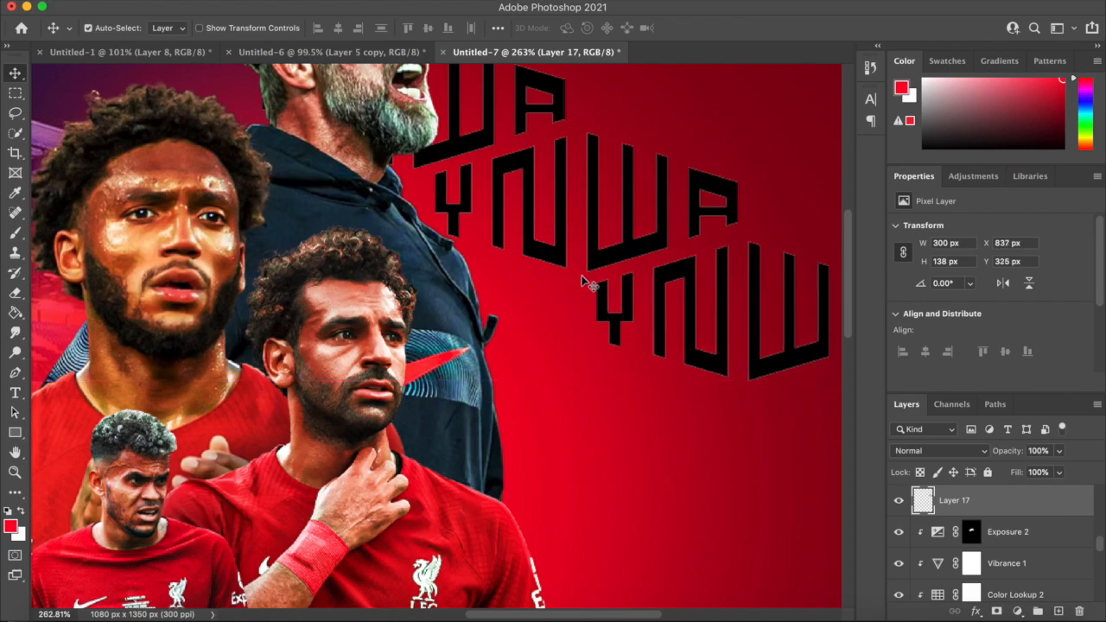
scroll(582, 278, up, 3)
click(558, 162)
scroll(630, 267, up, 6)
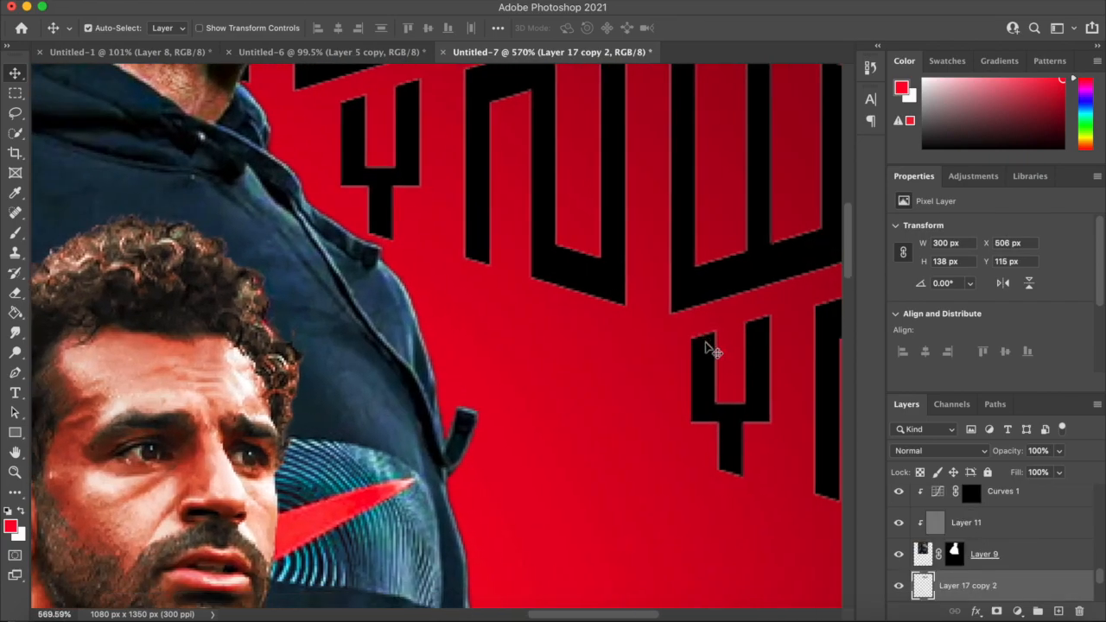
drag(709, 348, 698, 348)
scroll(698, 349, down, 4)
scroll(573, 296, down, 6)
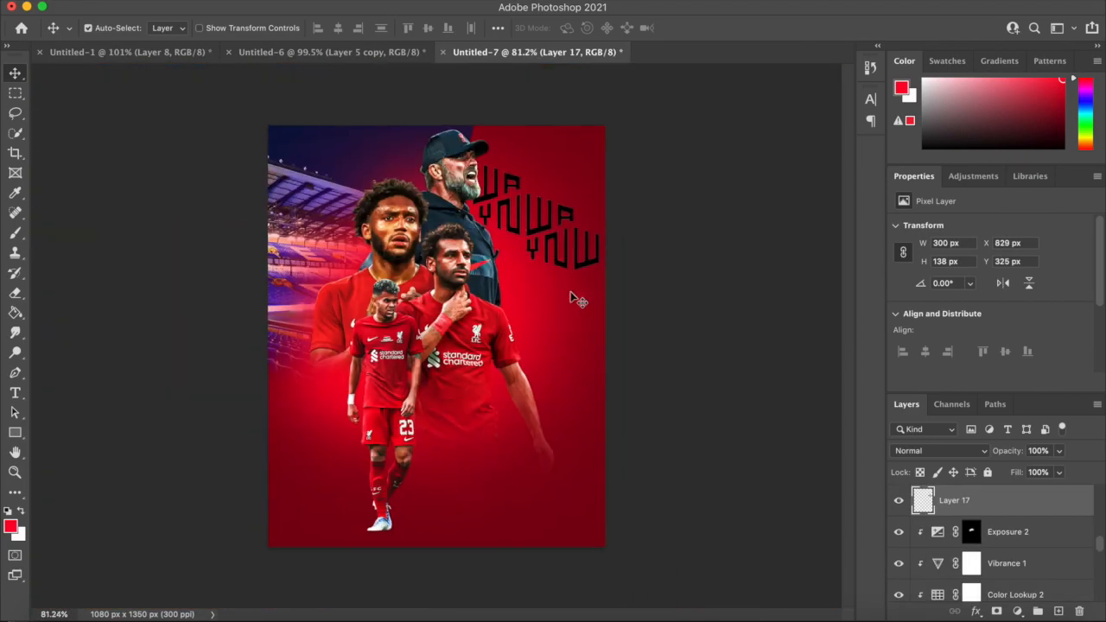
Apply a red Color Overlay in Normal mode at 100% opacity to the lowest YNWA logo, Layer 17.
scroll(642, 296, up, 5)
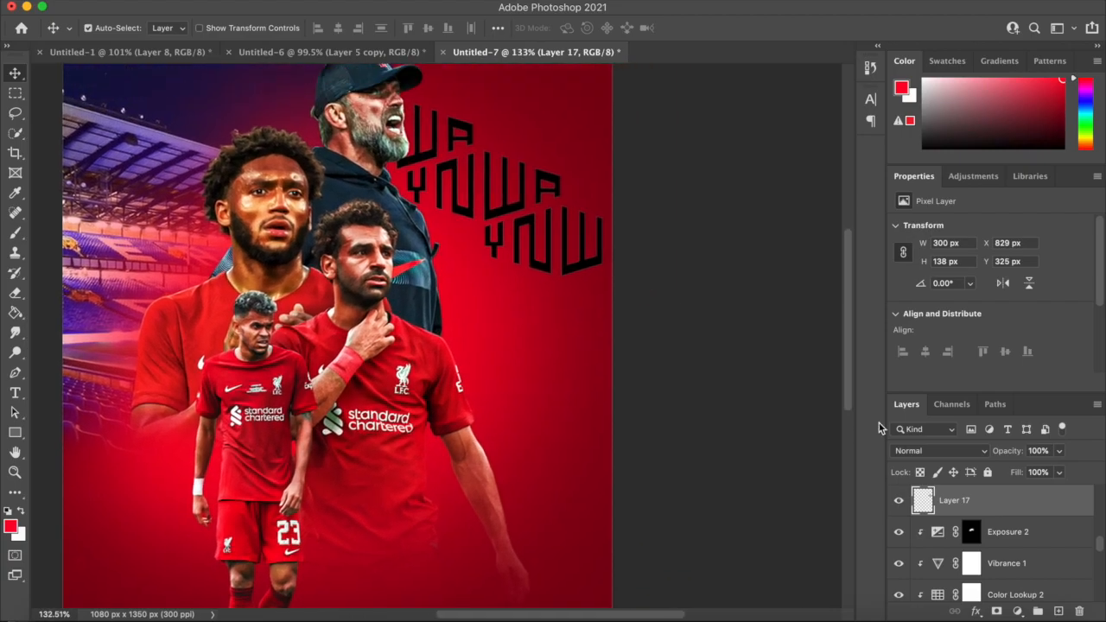
double_click(995, 506)
click(522, 287)
click(555, 287)
click(873, 135)
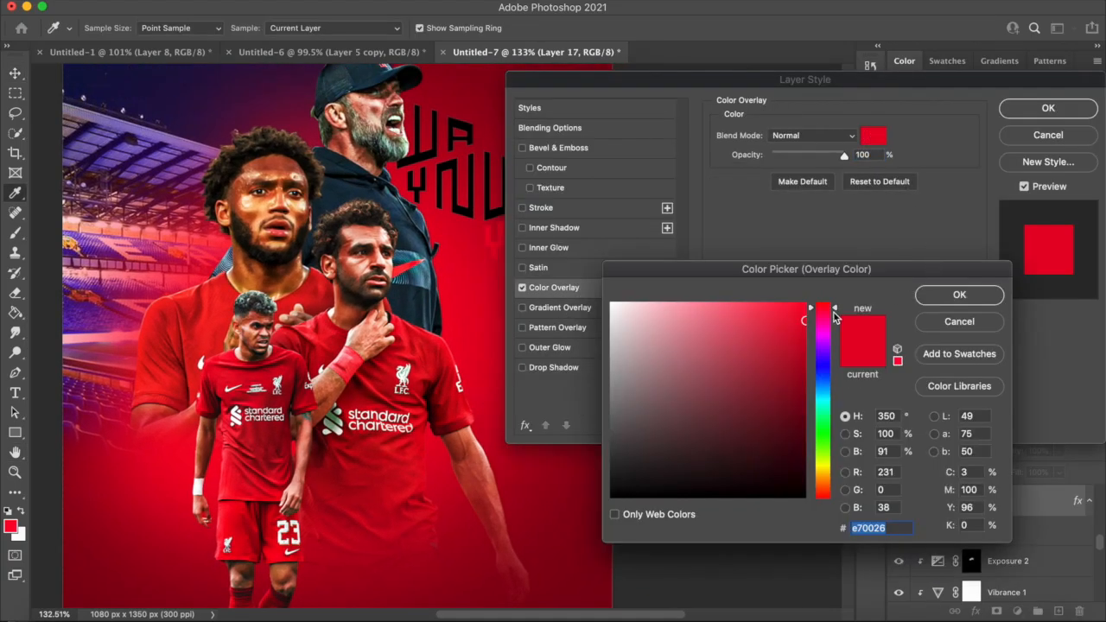
click(959, 295)
click(1047, 109)
scroll(582, 244, down, 4)
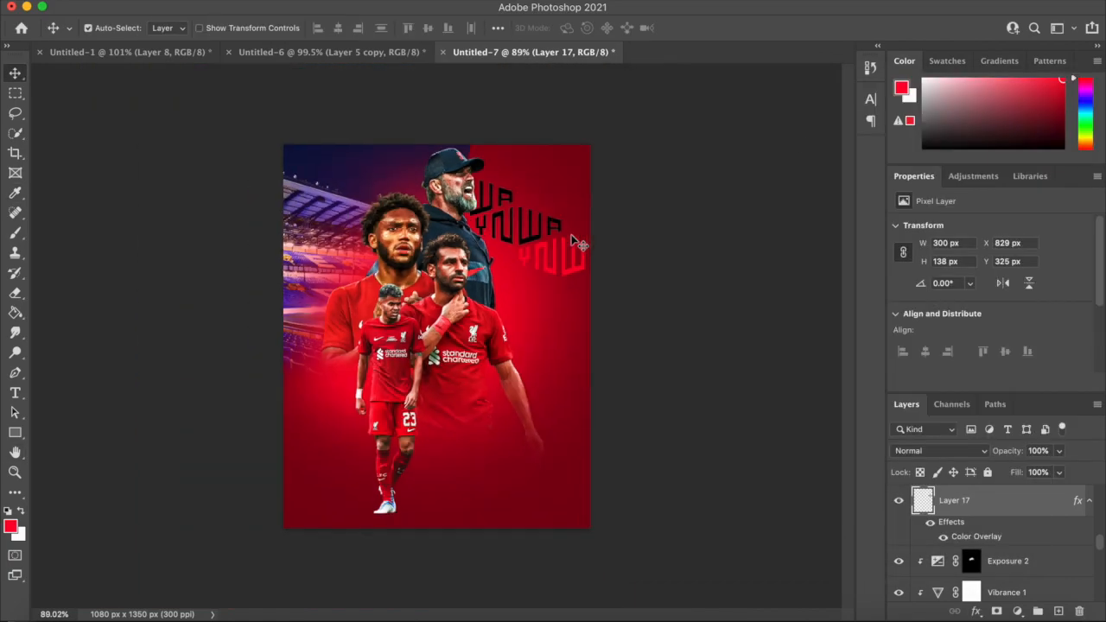
Apply the same red Color Overlay to the middle YNWA logo, Layer 17 copy.
scroll(616, 235, up, 10)
key(ctrl+j)
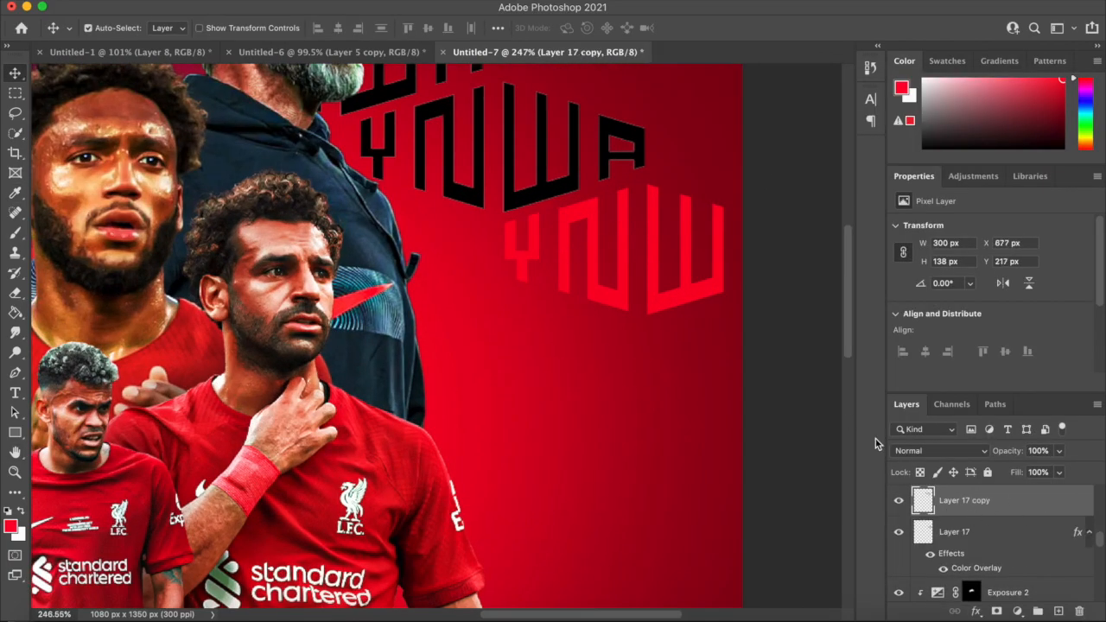
double_click(1007, 503)
click(555, 288)
click(1047, 109)
key(v)
Apply the same red Color Overlay to the uppermost YNWA logo behind the manager, Layer 17 copy 2.
key(ctrl+j)
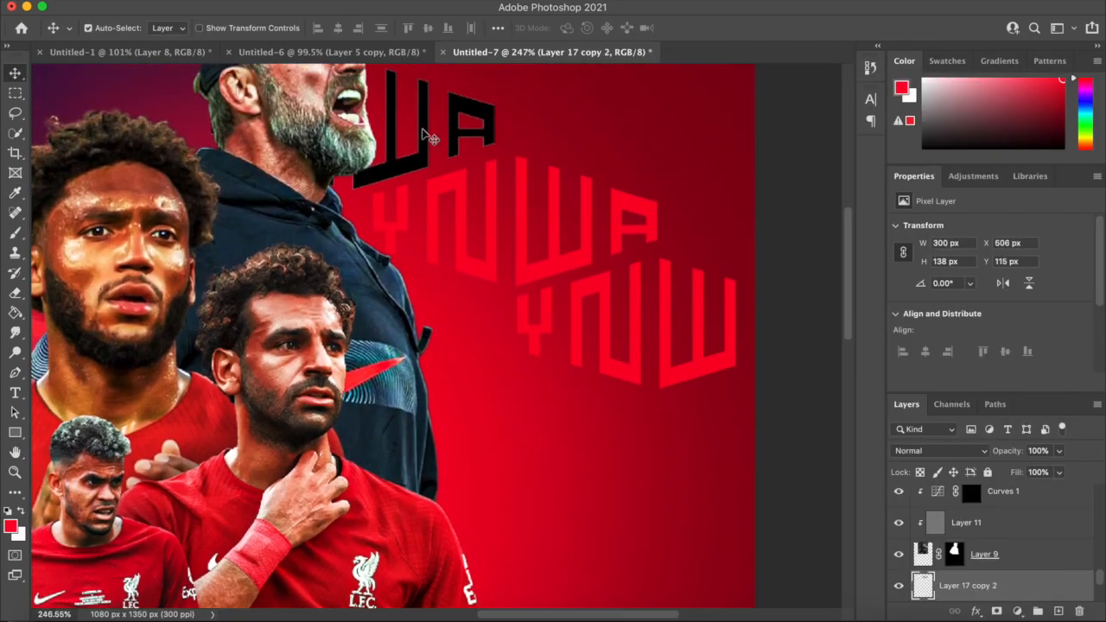
double_click(1029, 588)
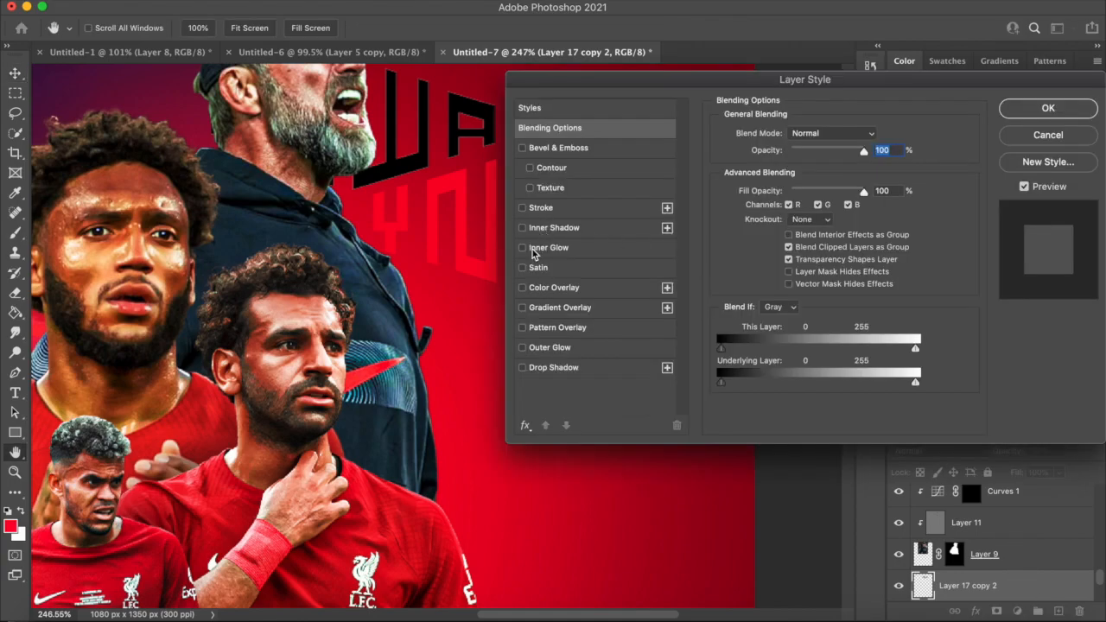
click(523, 287)
click(1027, 104)
scroll(670, 104, down, 5)
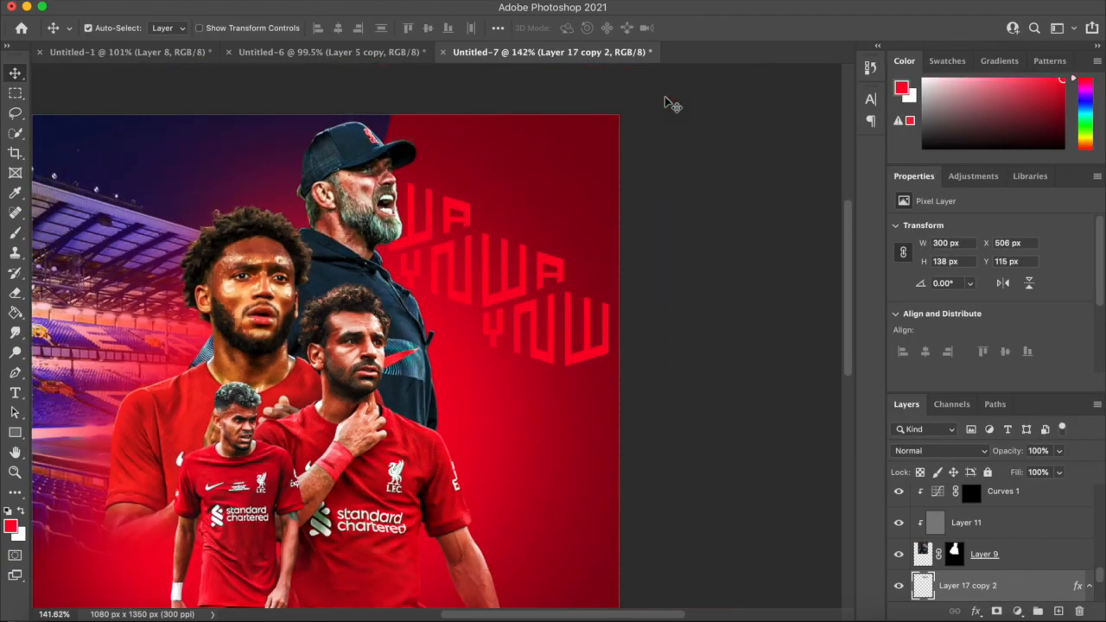
Select the three YNWA logo layers together and move the pattern to X 529, Y 134 px, beside the manager.
scroll(671, 104, up, 2)
scroll(992, 558, up, 15)
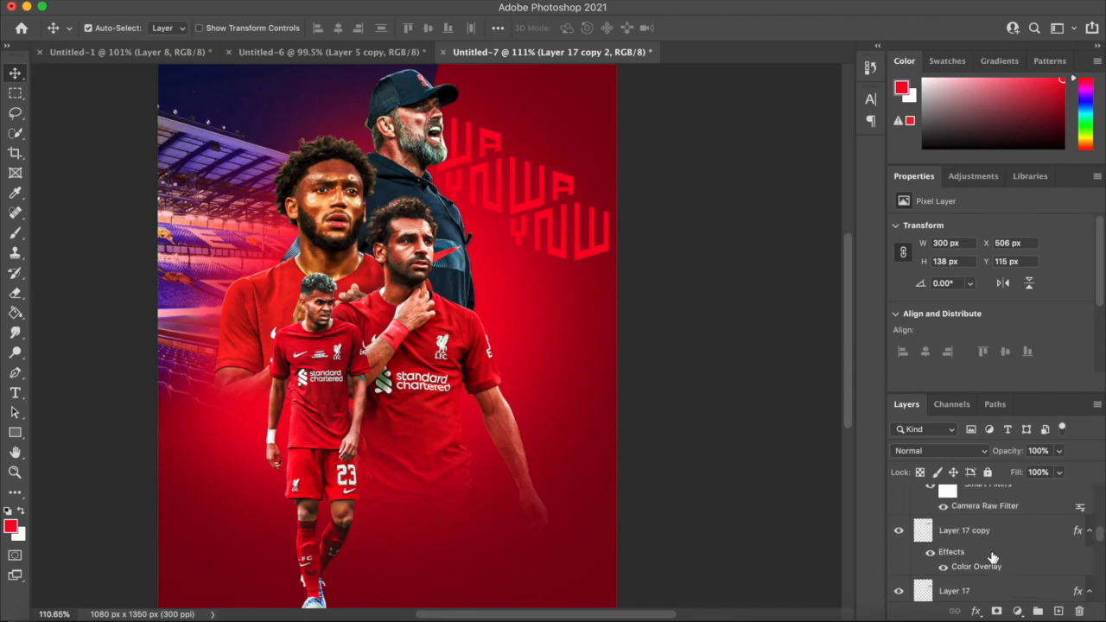
scroll(992, 558, down, 10)
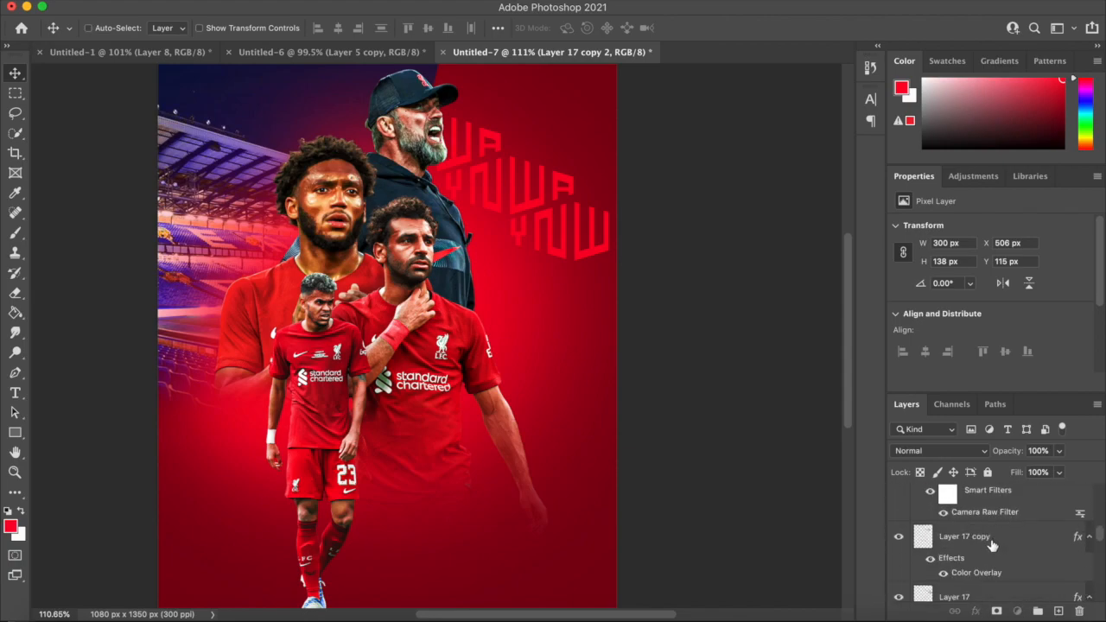
click(991, 543)
key(ctrl+t)
drag(506, 236, 519, 222)
key(Return)
scroll(582, 204, down, 5)
scroll(583, 205, up, 3)
scroll(583, 205, up, 3)
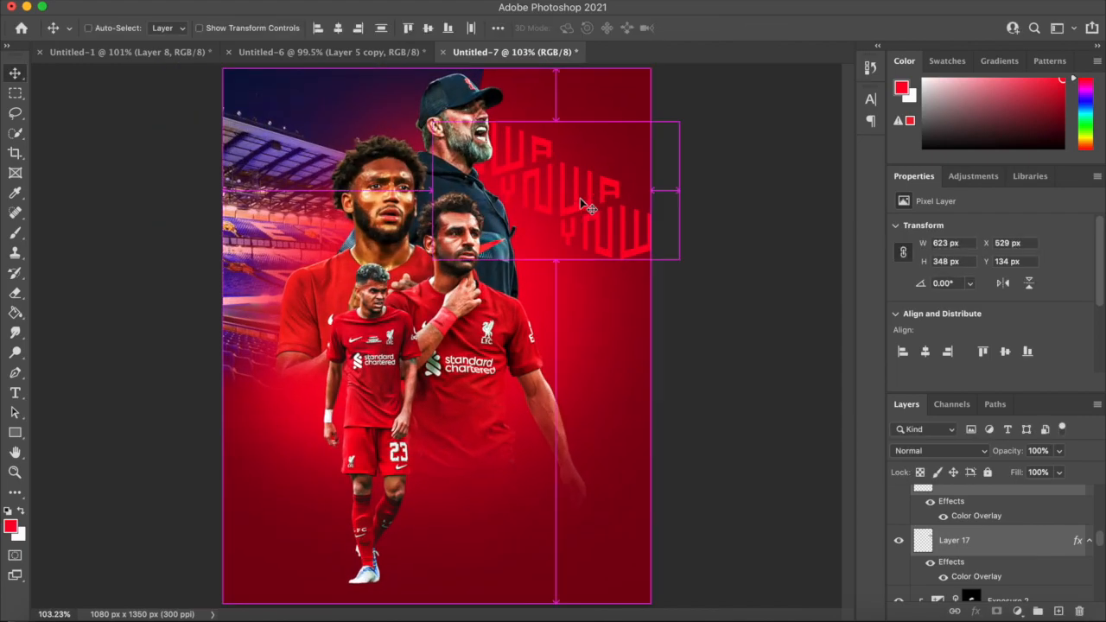
Duplicate the three YNWA logos and move the copies into the poster's bottom-left corner, partly beyond the canvas edge.
key(ctrl+j)
key(ctrl+t)
drag(580, 198, 262, 584)
key(Return)
scroll(501, 317, down, 3)
scroll(491, 307, up, 8)
scroll(491, 309, down, 5)
key(ctrl+t)
drag(275, 287, 276, 274)
key(Return)
Compare with the Untitled-6 poster, try moving the corner YNWA pattern to X -311, Y 1051 px, and undo the move.
click(338, 57)
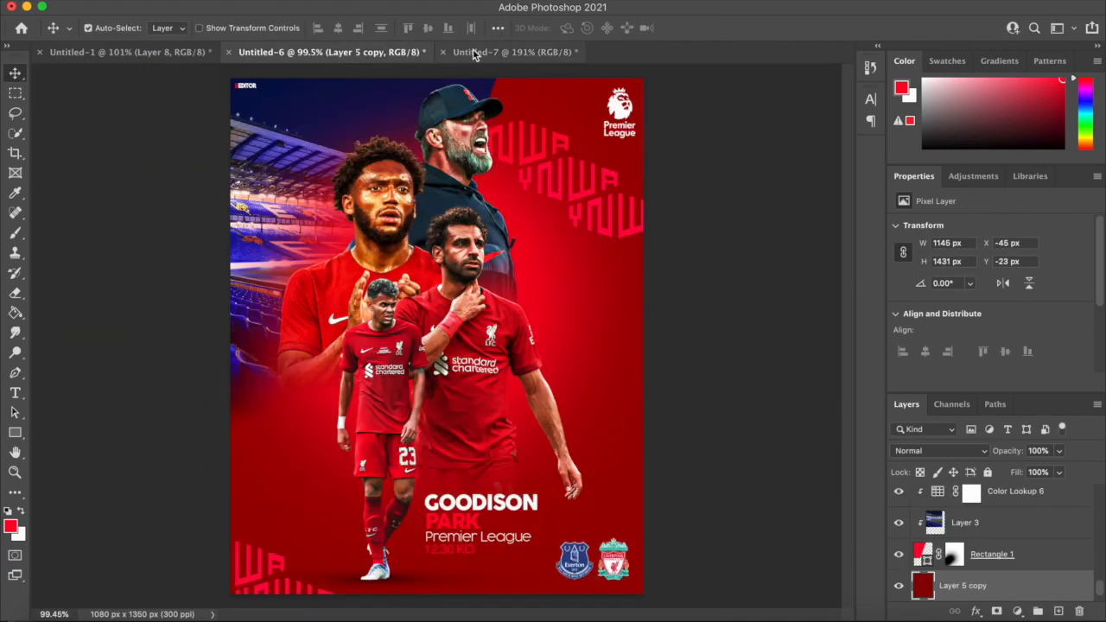
click(476, 55)
scroll(393, 212, up, 5)
scroll(394, 212, down, 3)
drag(182, 412, 170, 400)
key(Return)
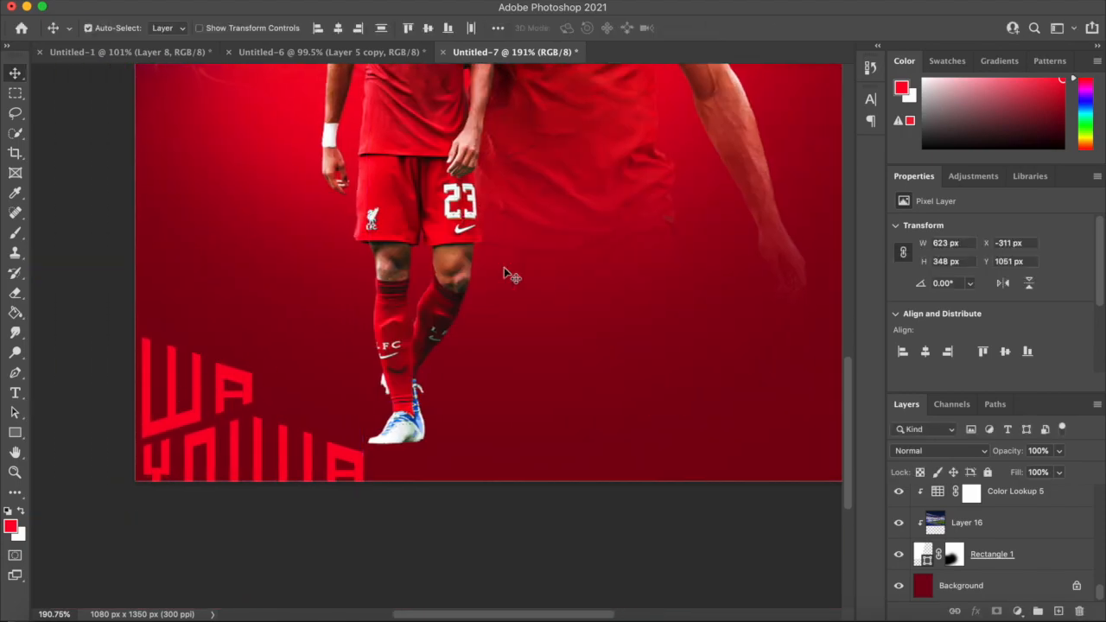
scroll(510, 267, down, 8)
key(super+z)
Try shifting the bottom-left YNWA pattern 12 px to the right, then undo the shift.
scroll(510, 266, up, 5)
scroll(510, 267, down, 5)
key(super+t)
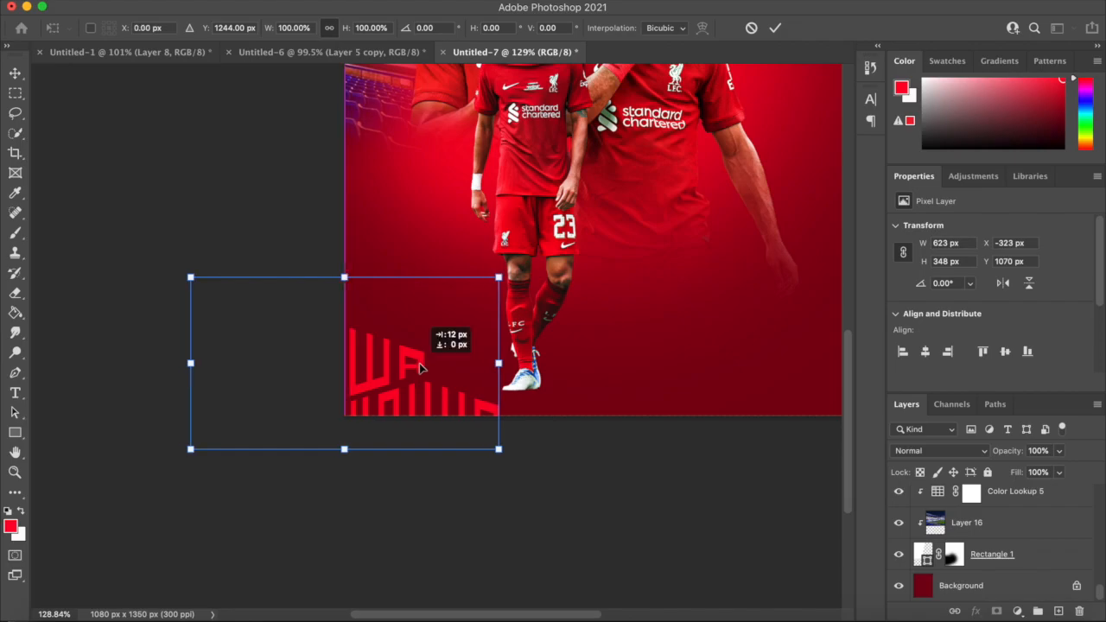
key(Return)
scroll(520, 324, down, 8)
scroll(521, 324, up, 5)
key(super+z)
Reposition the copied YNWA pattern slightly right and down in the poster's bottom-left corner.
scroll(522, 327, up, 10)
key(super+t)
drag(326, 359, 337, 361)
mouse_move(406, 384)
mouse_down()
mouse_move(408, 373)
mouse_move(402, 395)
mouse_up()
key(Return)
key(super+t)
key(Return)
scroll(535, 351, down, 6)
scroll(533, 350, up, 4)
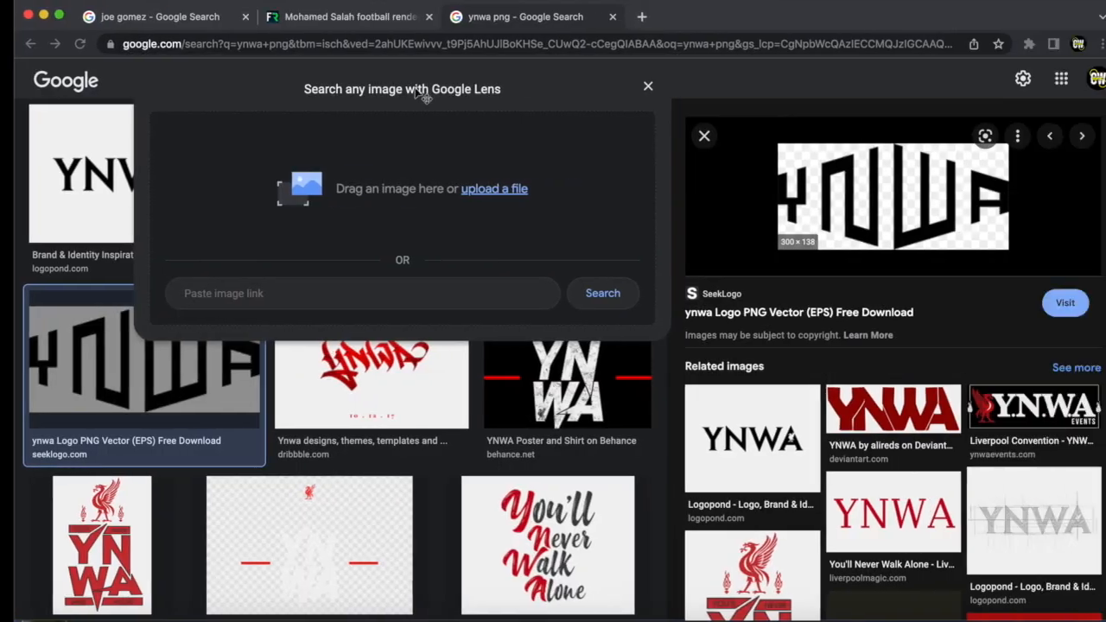
Switch to the browser, search Google Images for "everton png", and bring the Everton crest into the Untitled-7 poster.
key(Escape)
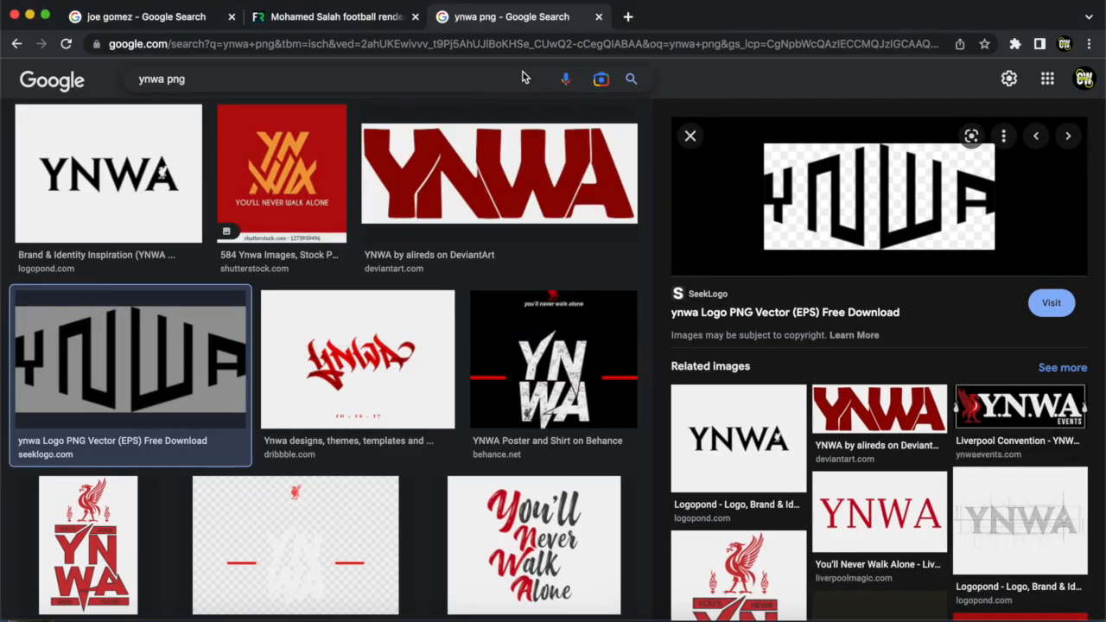
click(274, 87)
key(super+a)
key(BackSpace)
text(everto)
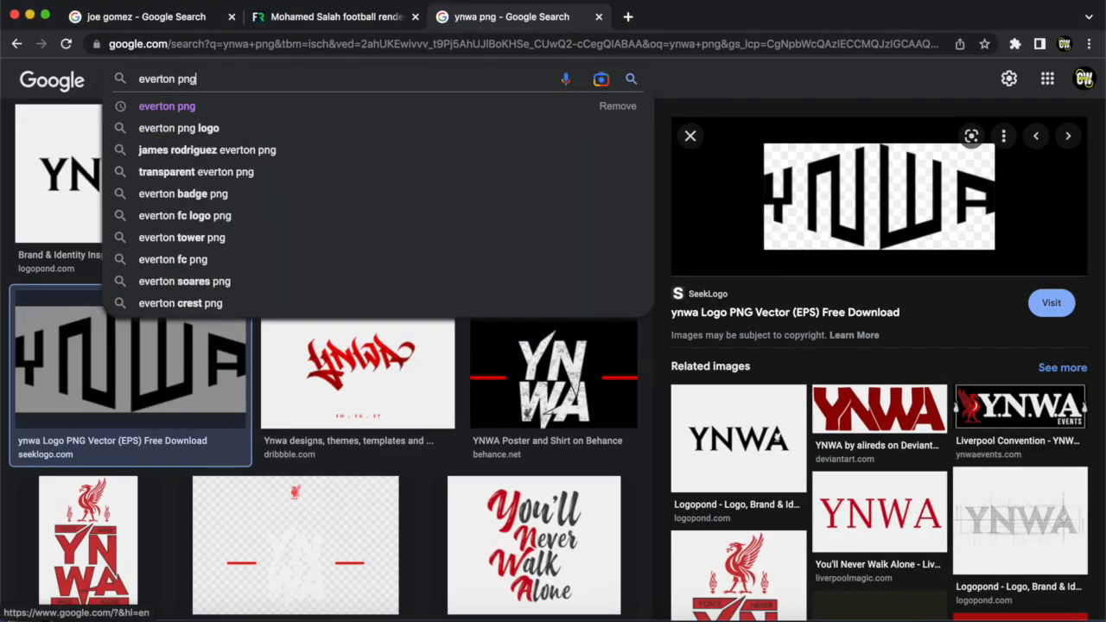
key(Return)
click(86, 276)
drag(871, 259, 2, 115)
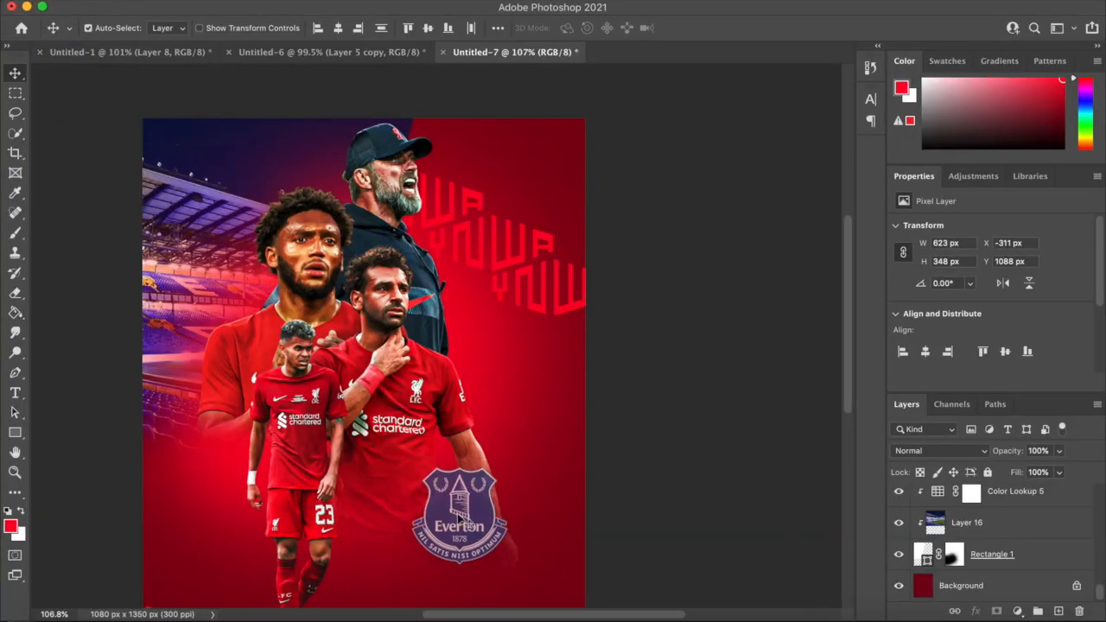
Shrink the Everton crest and place it near the poster's bottom-right corner.
scroll(450, 520, down, 5)
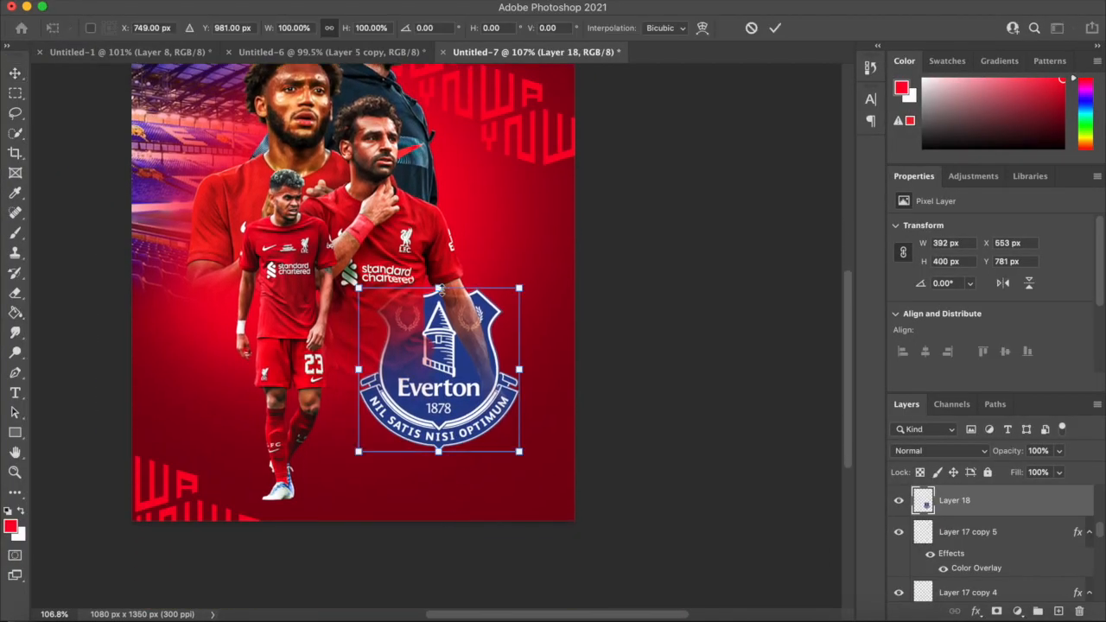
drag(440, 290, 442, 391)
scroll(451, 346, up, 5)
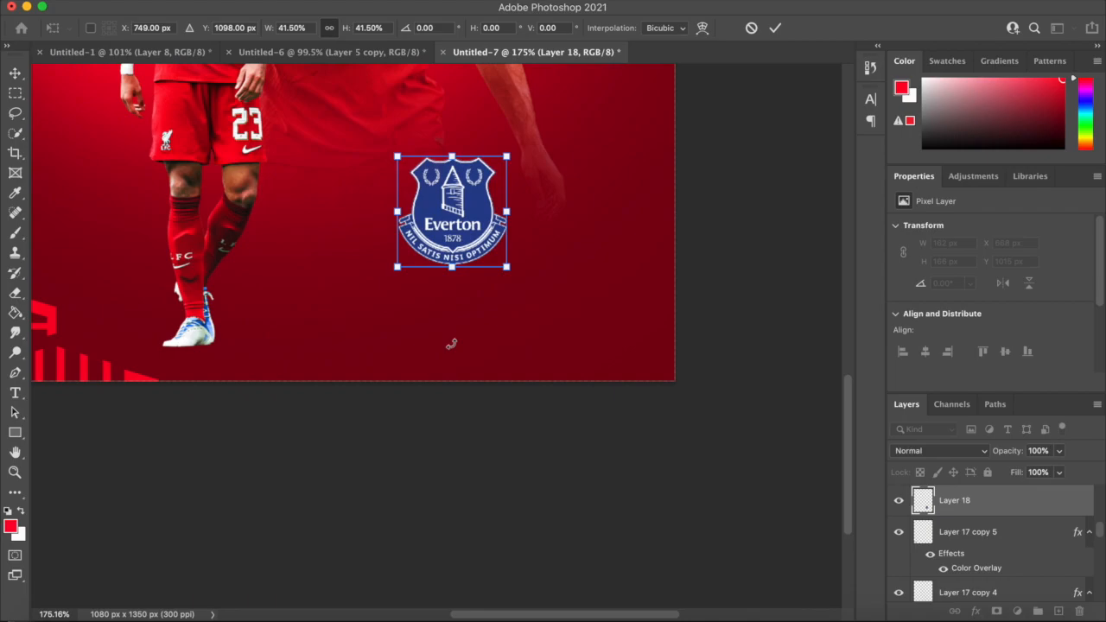
drag(468, 242, 551, 298)
drag(537, 260, 550, 297)
drag(559, 335, 574, 335)
key(Return)
Search Google Images for "lfc png" in the browser and bring the Liverpool Football Club crest into the poster.
key(super+Tab)
triple_click(359, 81)
key(BackSpace)
text(lfc png)
key(Return)
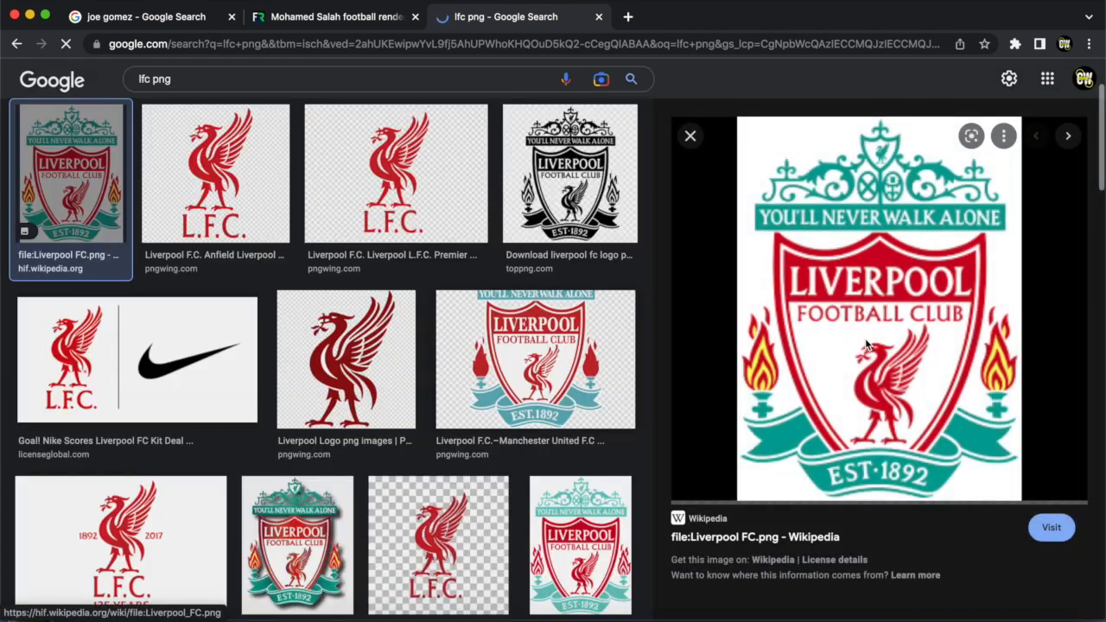
drag(867, 346, 610, 286)
key(super+Tab)
Scale the Liverpool crest down to about 88 × 118 px and place it right of the Everton crest.
drag(607, 111, 633, 292)
key(Return)
scroll(638, 298, down, 5)
scroll(640, 298, up, 5)
scroll(641, 285, down, 5)
scroll(642, 284, up, 3)
Reposition the Everton and Liverpool crests side by side in the poster's bottom-right corner.
drag(385, 358, 370, 385)
drag(456, 359, 444, 378)
drag(377, 387, 377, 381)
scroll(456, 359, down, 3)
scroll(450, 356, up, 5)
scroll(518, 364, down, 10)
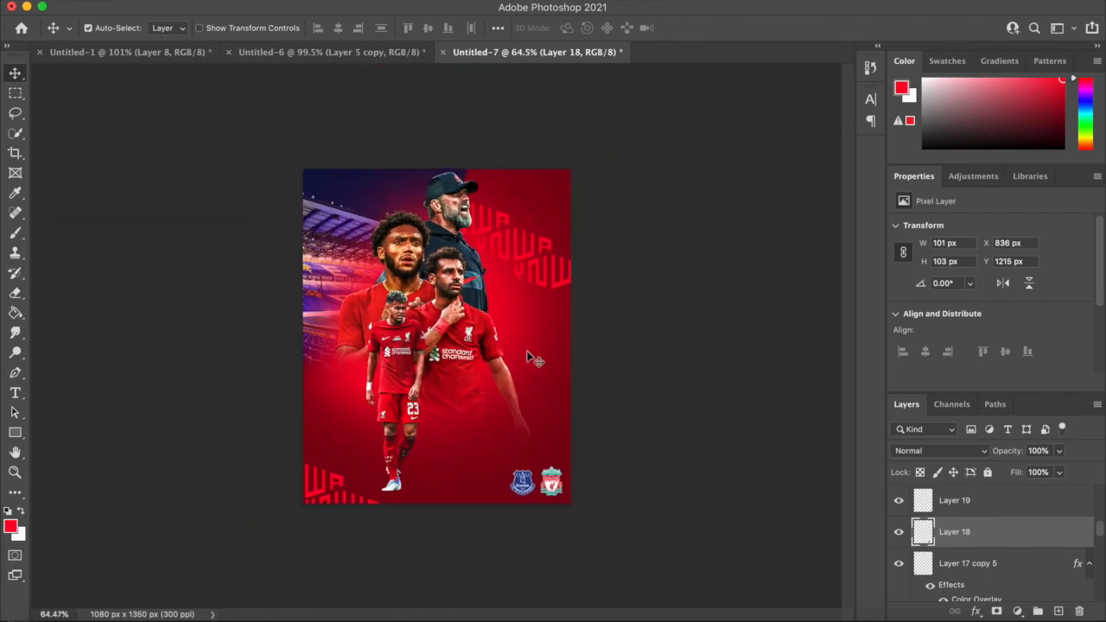
Check the Liverpool crest's bounds and nudge the Everton crest closer to it, at X 844, Y 1208 px.
scroll(534, 358, up, 5)
click(487, 402)
key(ctrl+t)
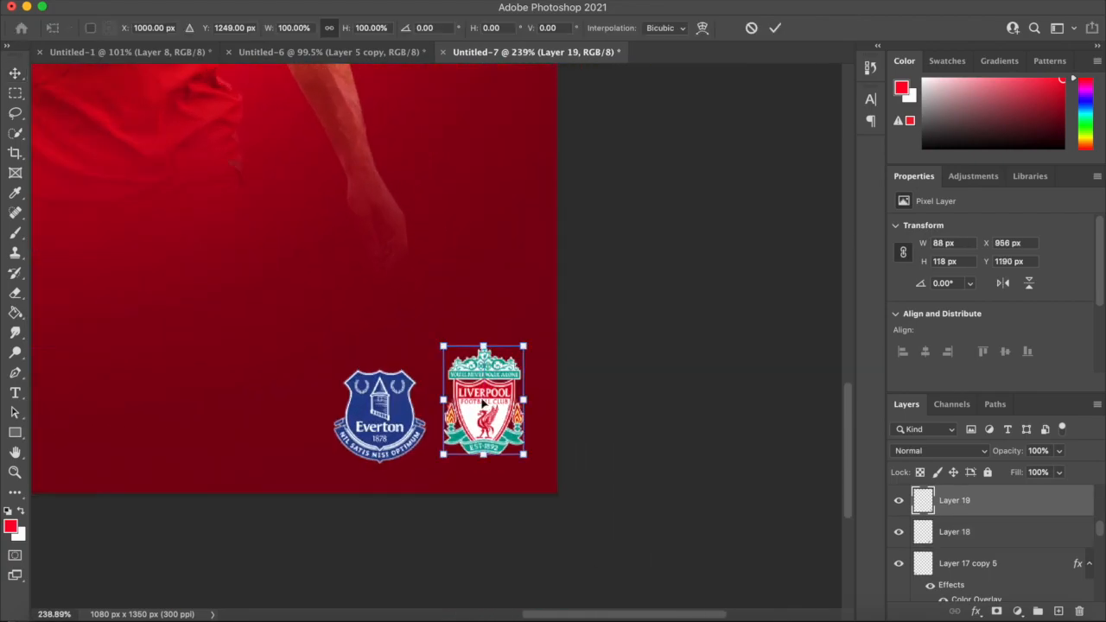
key(Return)
drag(390, 411, 394, 407)
scroll(393, 406, down, 8)
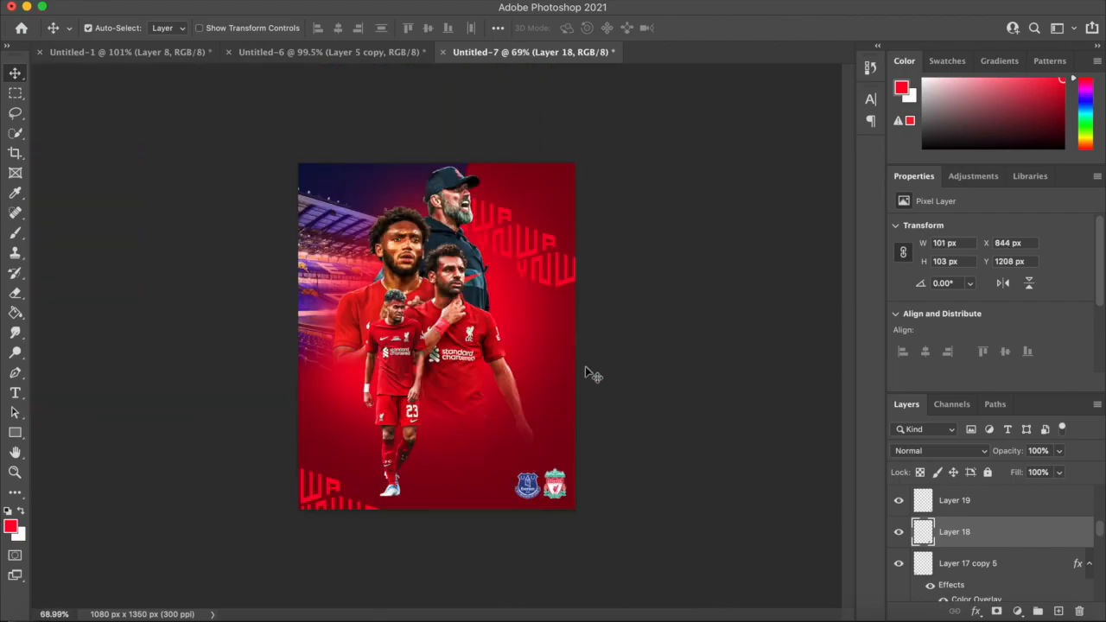
Add white GOODISON text in The Bold Font and enlarge it to about 307 × 72 px beside the front player's legs.
scroll(588, 372, up, 4)
scroll(593, 375, up, 3)
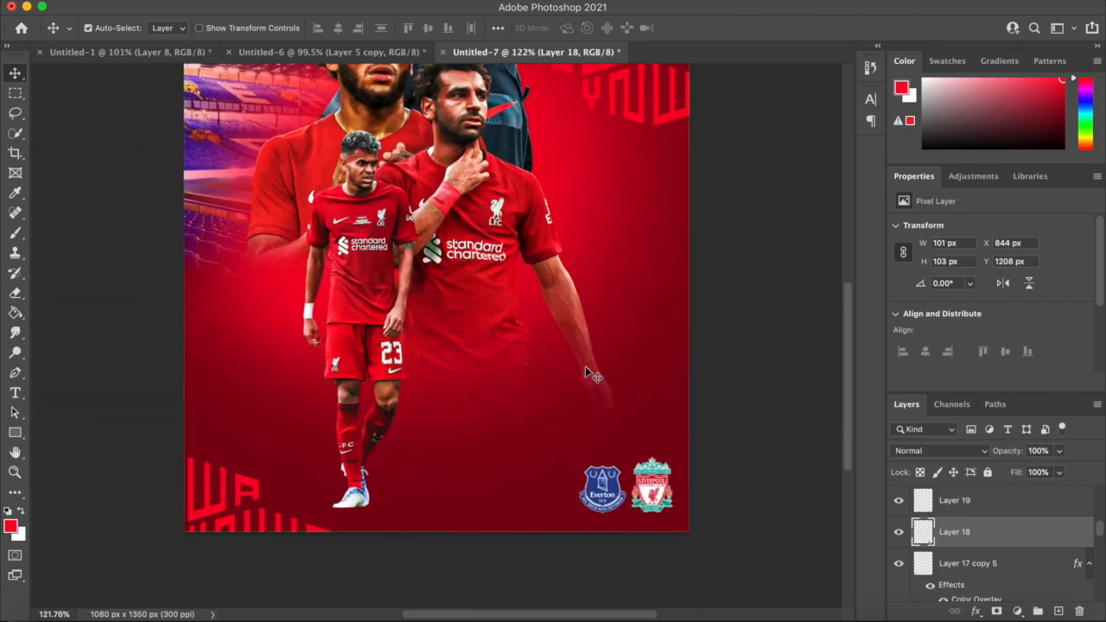
click(14, 392)
click(420, 392)
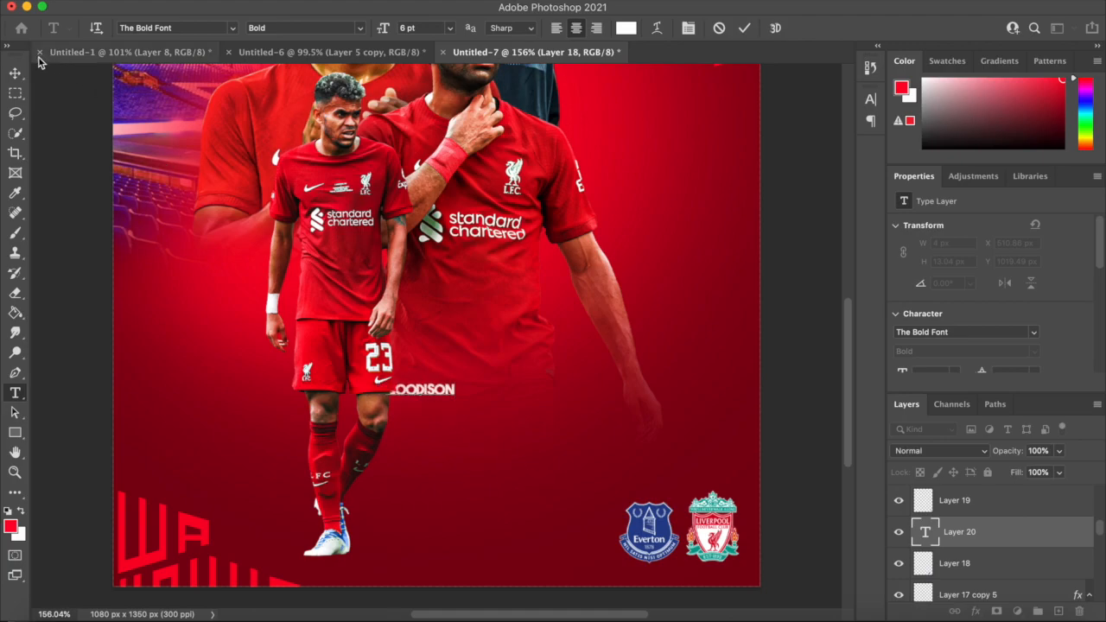
click(14, 73)
key(super+t)
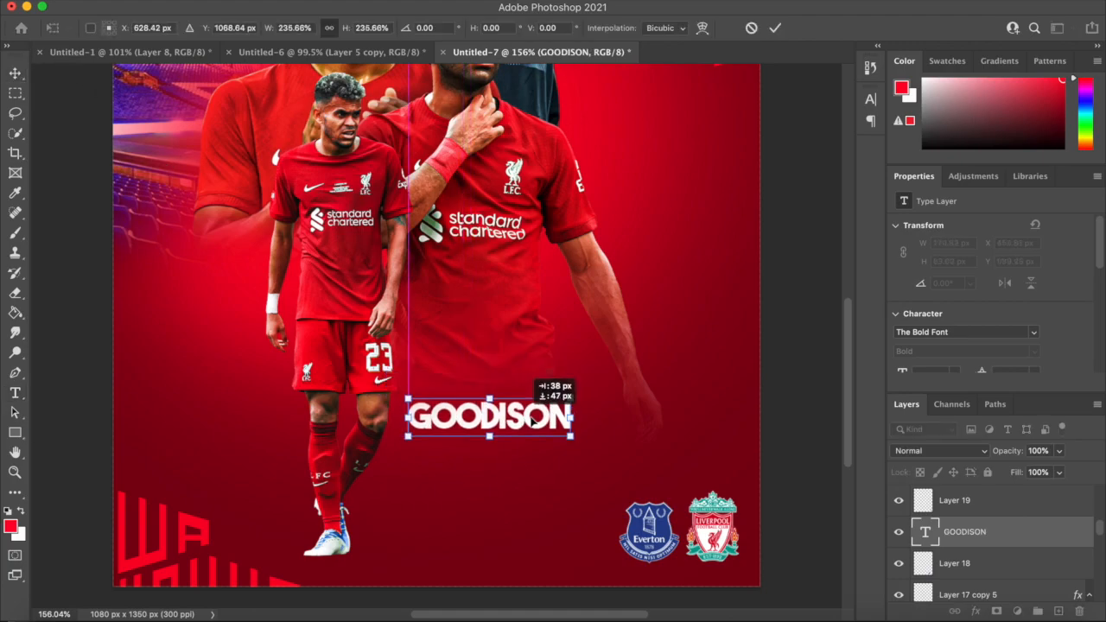
key(Return)
Set the tracking of the GOODISON text to 20.
scroll(593, 424, down, 3)
scroll(593, 424, up, 5)
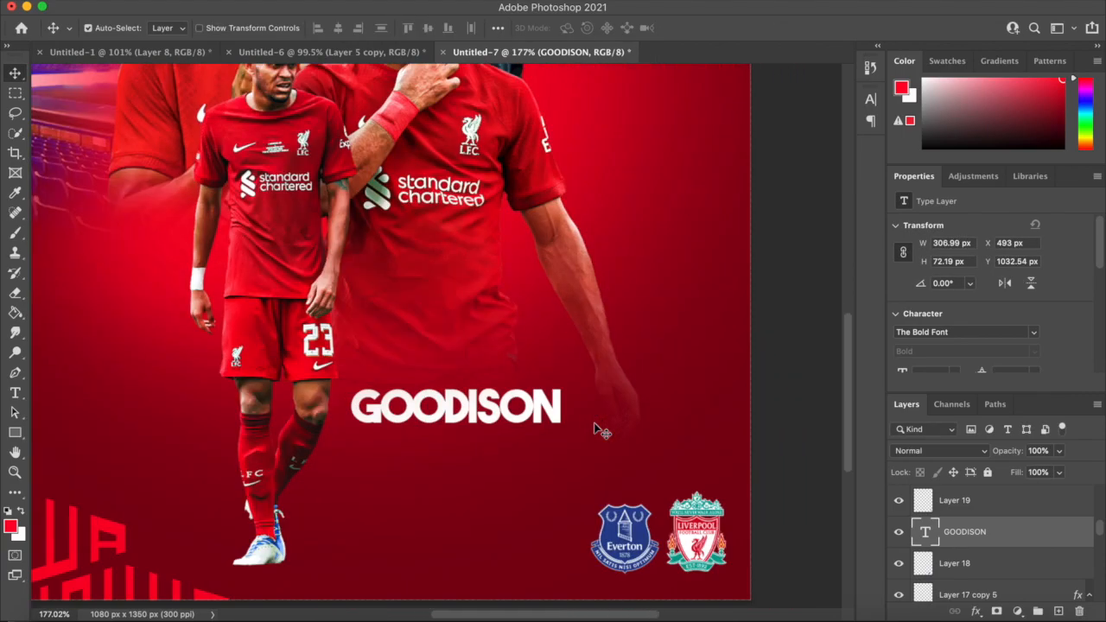
double_click(546, 413)
key(super+t)
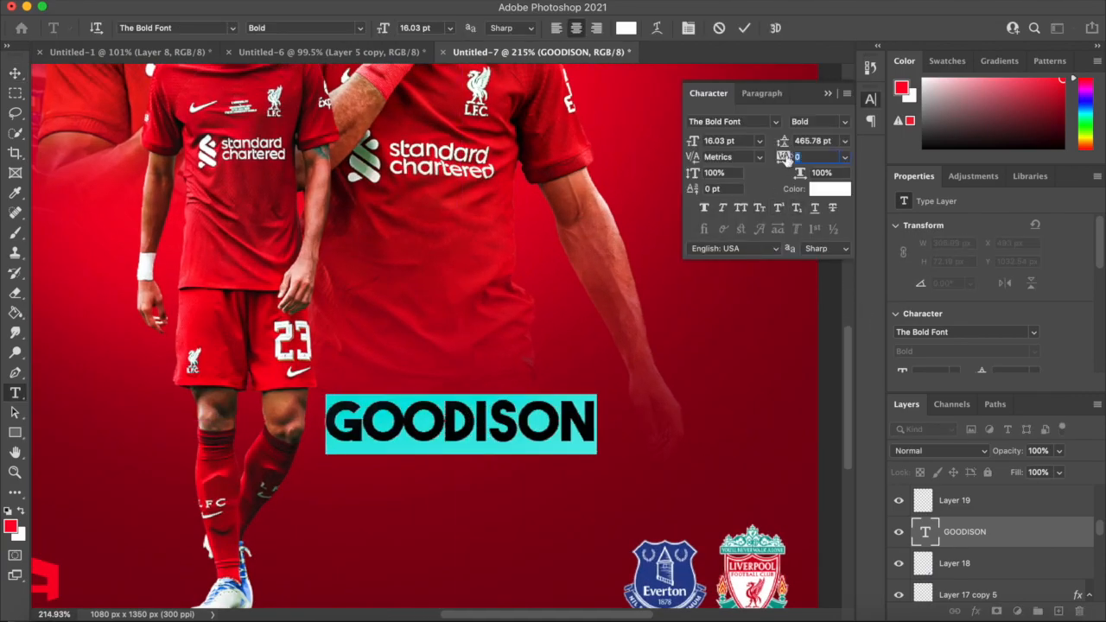
click(15, 72)
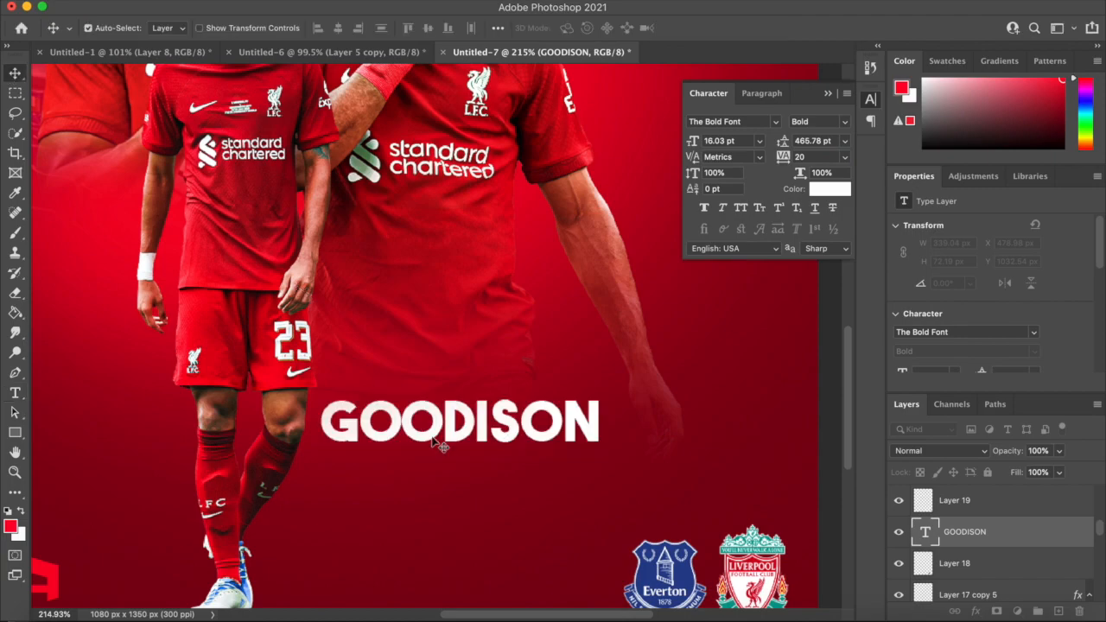
Compare with the Untitled-6 poster, then duplicate GOODISON, change the copy to PARK, and left-align it directly beneath.
click(365, 54)
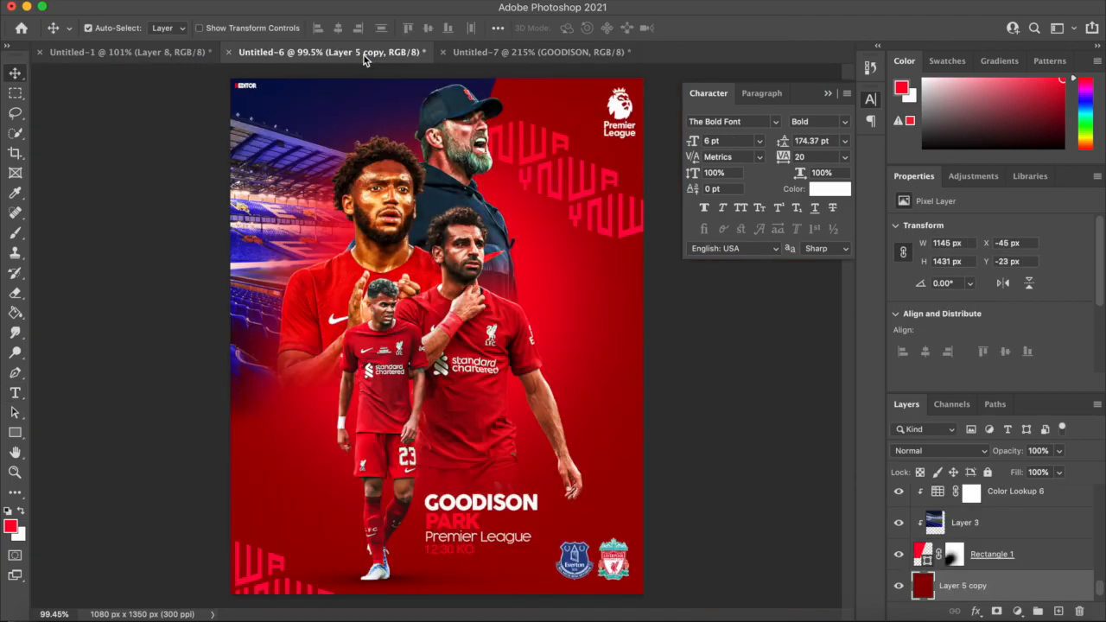
click(522, 52)
drag(462, 344, 353, 393)
double_click(444, 384)
key(BackSpace)
click(15, 71)
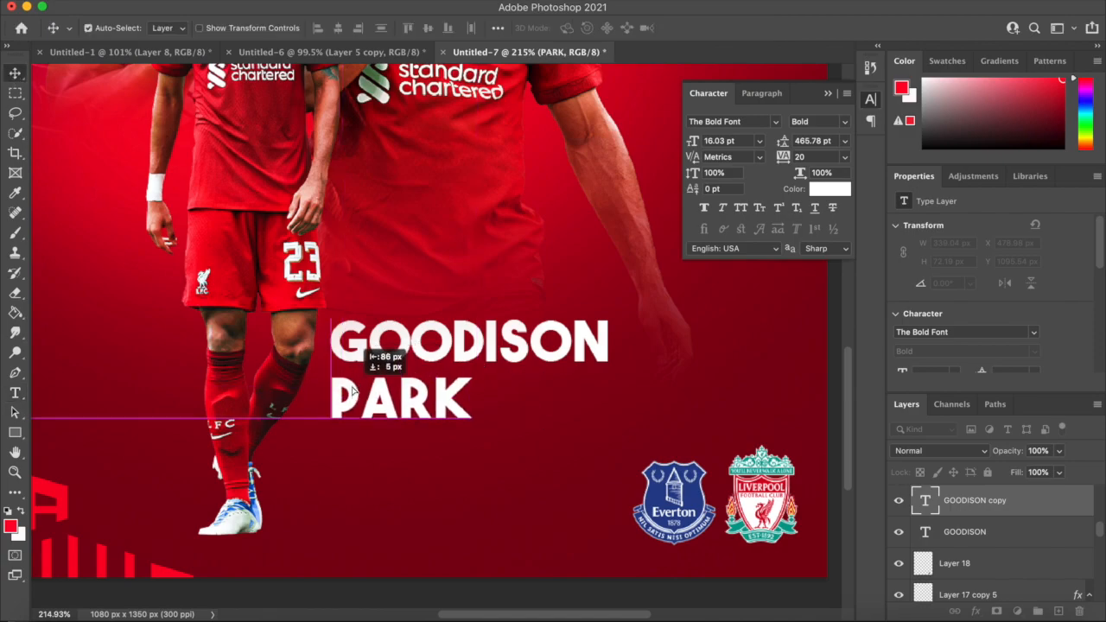
scroll(432, 398, down, 5)
scroll(477, 401, up, 5)
scroll(550, 387, down, 3)
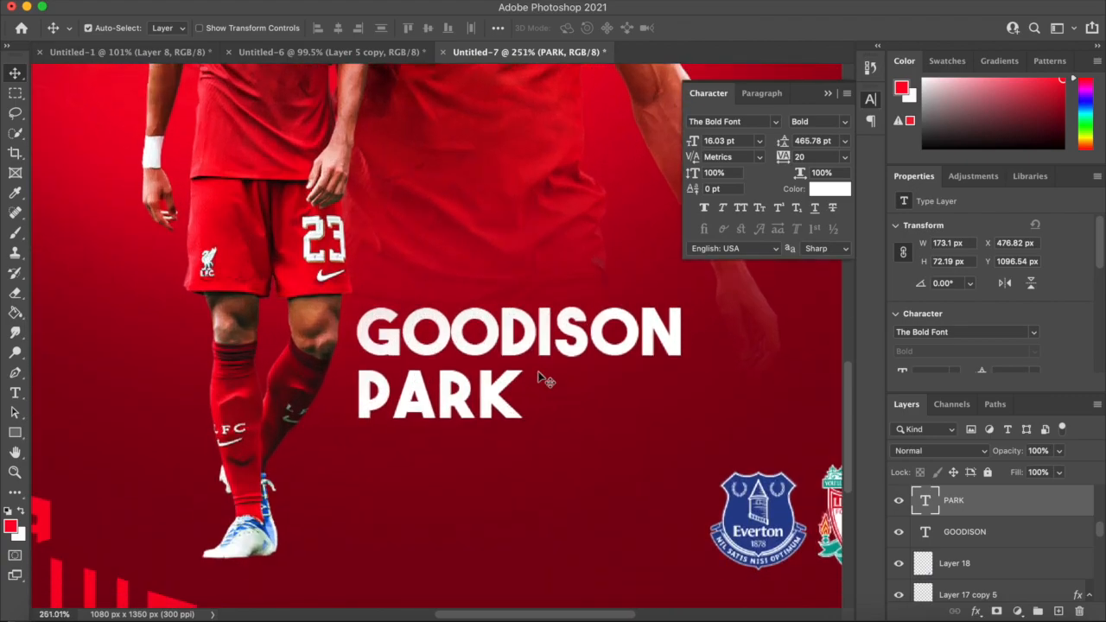
Check the text colours in the Untitled-6 poster and recolour the PARK text red, fe032c.
click(363, 51)
click(529, 52)
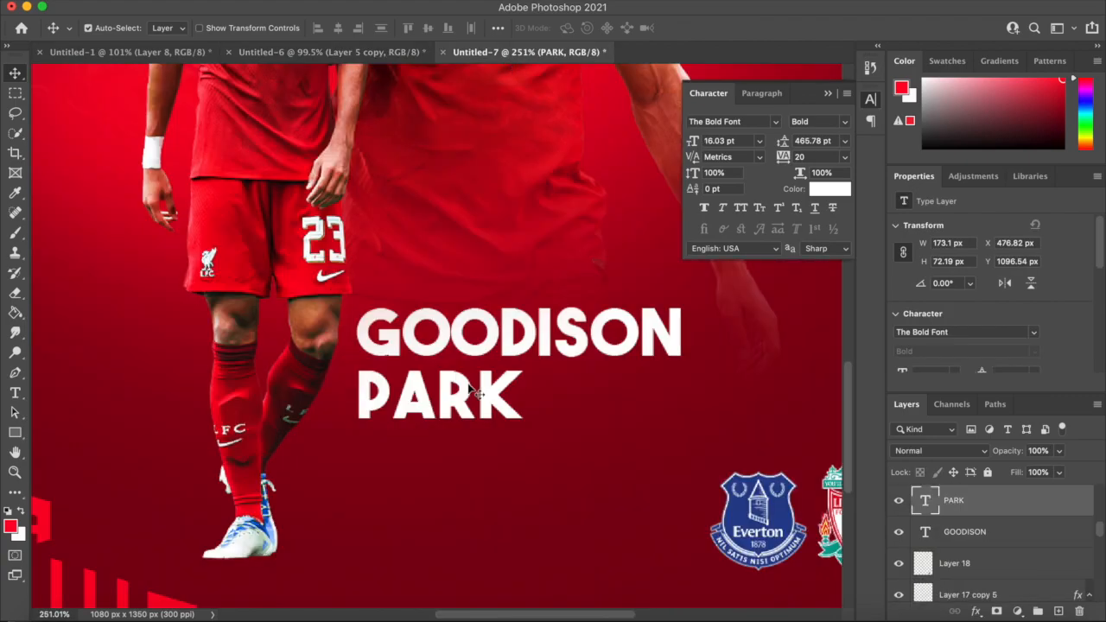
double_click(441, 393)
click(829, 188)
click(38, 451)
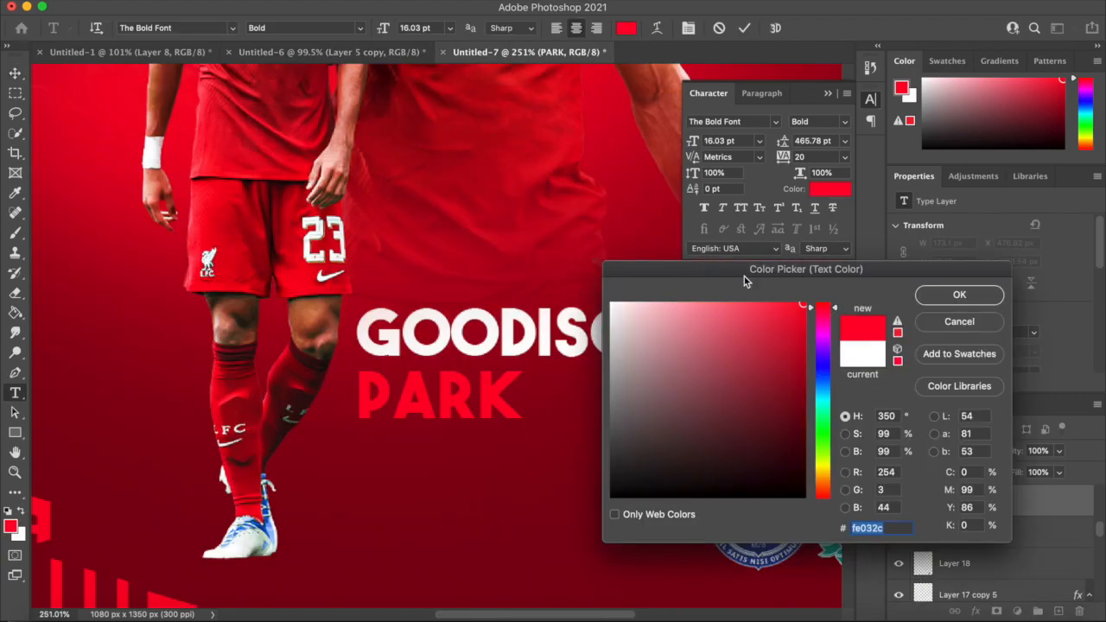
click(941, 300)
click(15, 74)
Duplicate PARK below itself and change the copy to "Premier League" in COCOGOOSE UltraLight.
scroll(389, 401, down, 1)
key(super+j)
drag(420, 379, 421, 442)
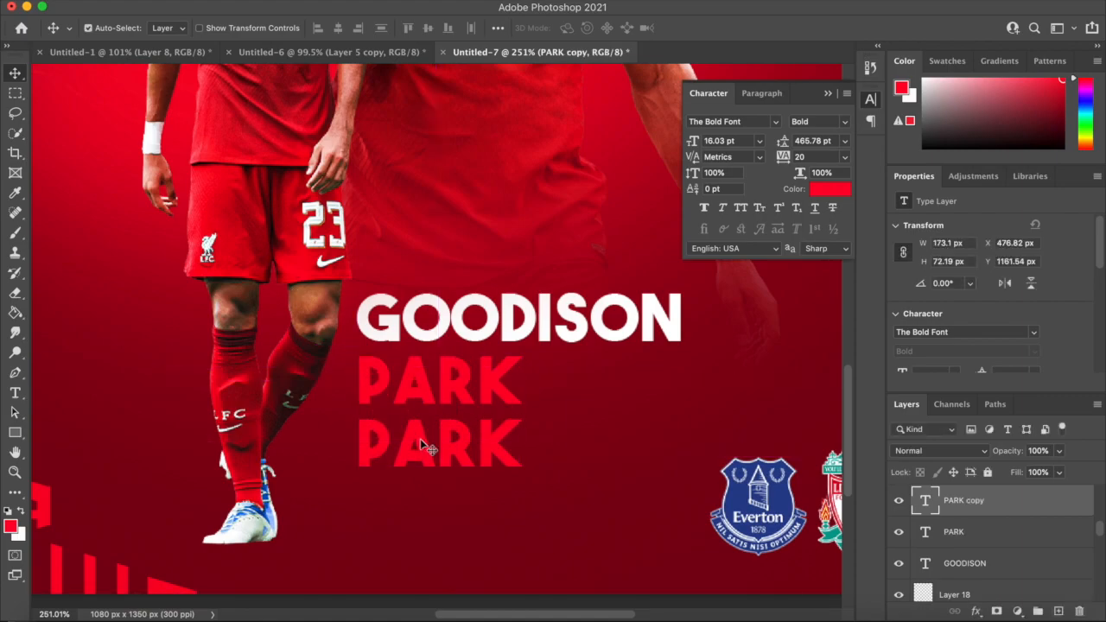
double_click(421, 443)
key(BackSpace)
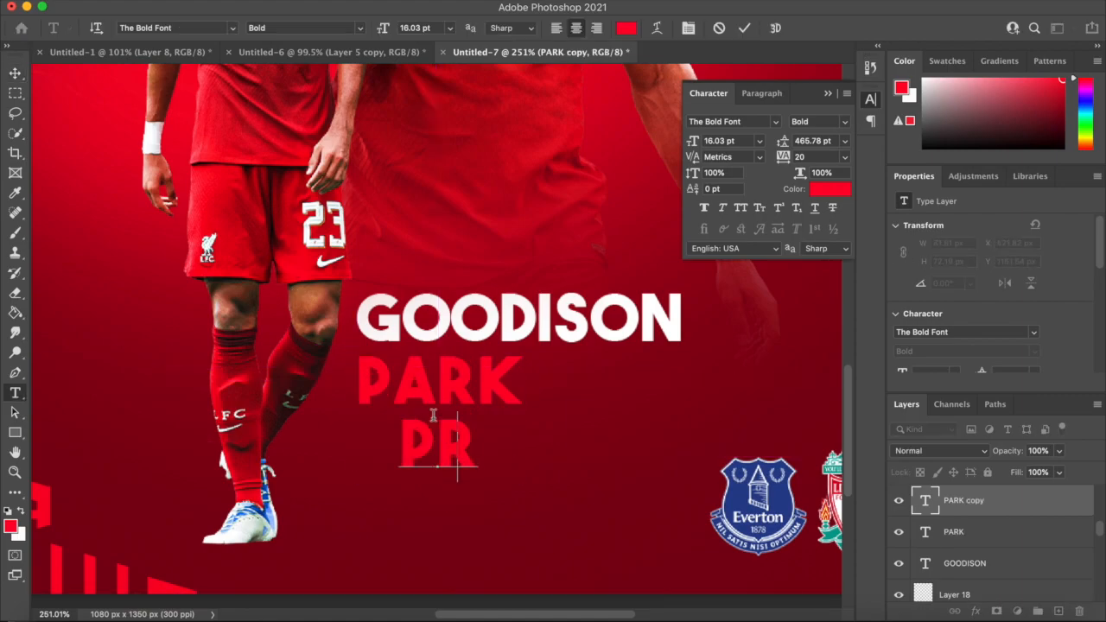
click(777, 122)
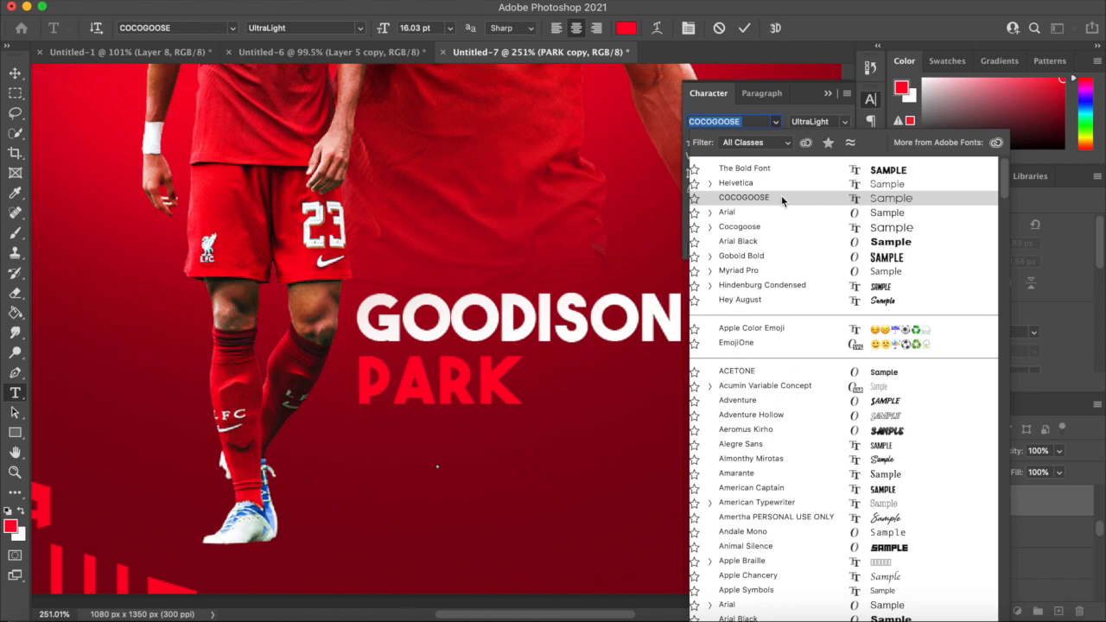
click(778, 196)
text(Premier League)
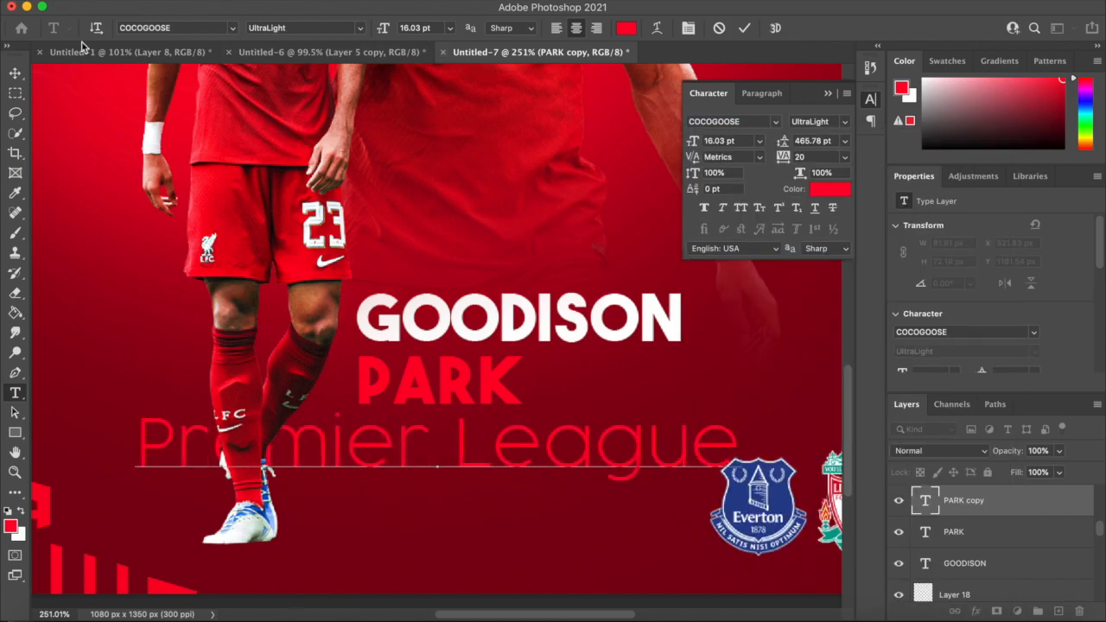
Shrink the Premier League text to 6.9 pt and align its left edge beneath PARK.
click(15, 72)
key(ctrl+t)
drag(439, 412, 498, 438)
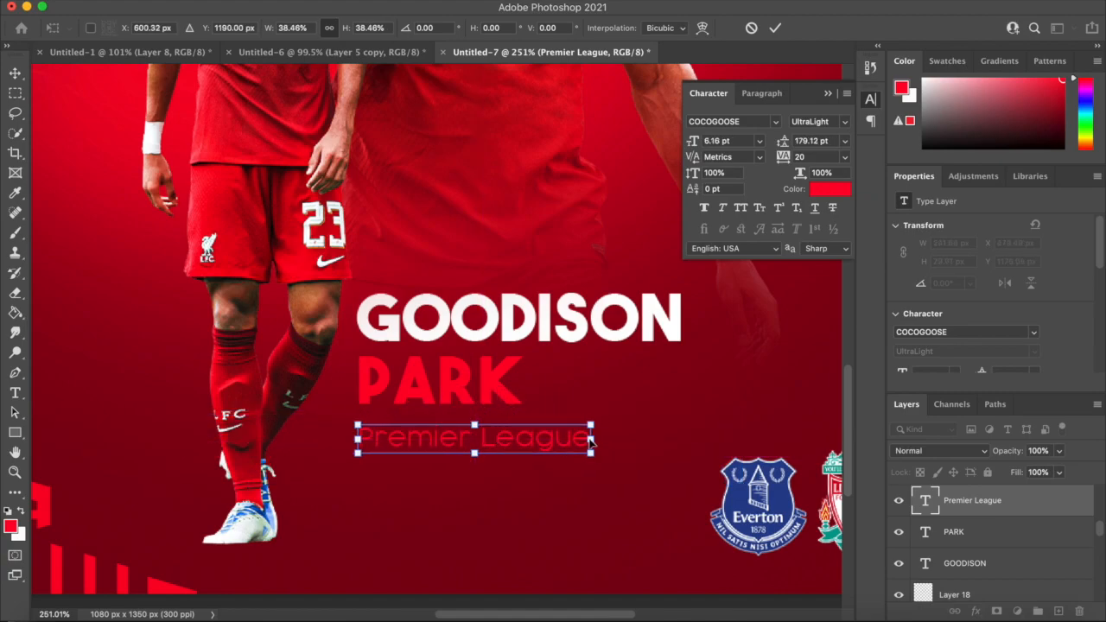
key(Return)
scroll(617, 321, down, 5)
scroll(613, 320, up, 5)
key(ctrl+t)
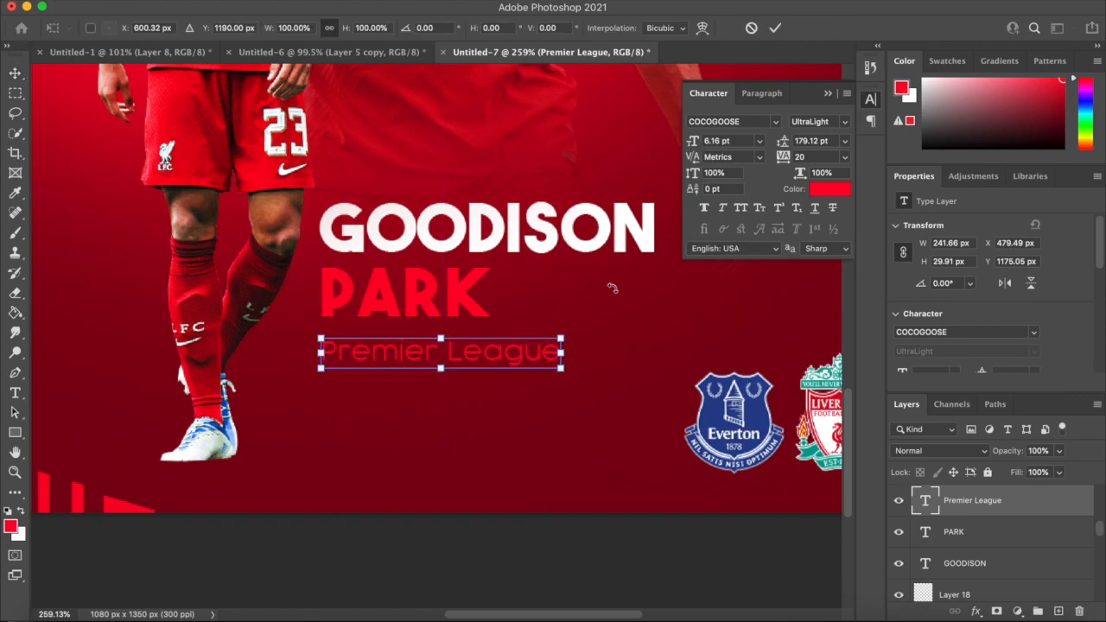
drag(566, 352, 593, 352)
key(Return)
Compare with the Untitled-6 poster and set the Premier League text's tracking to -40.
click(380, 52)
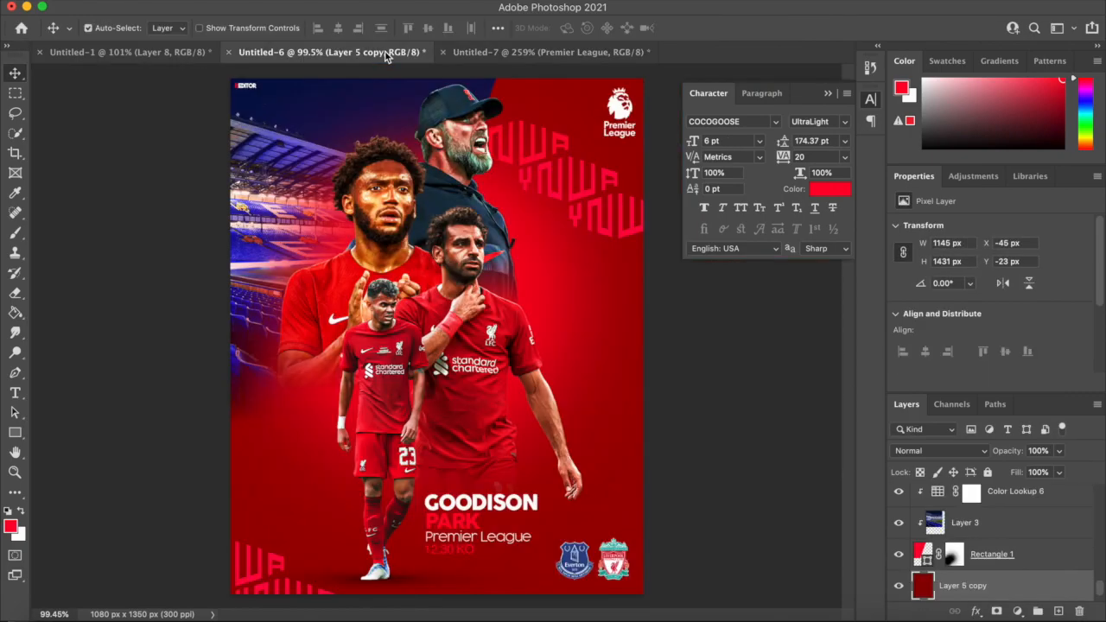
click(521, 54)
double_click(434, 406)
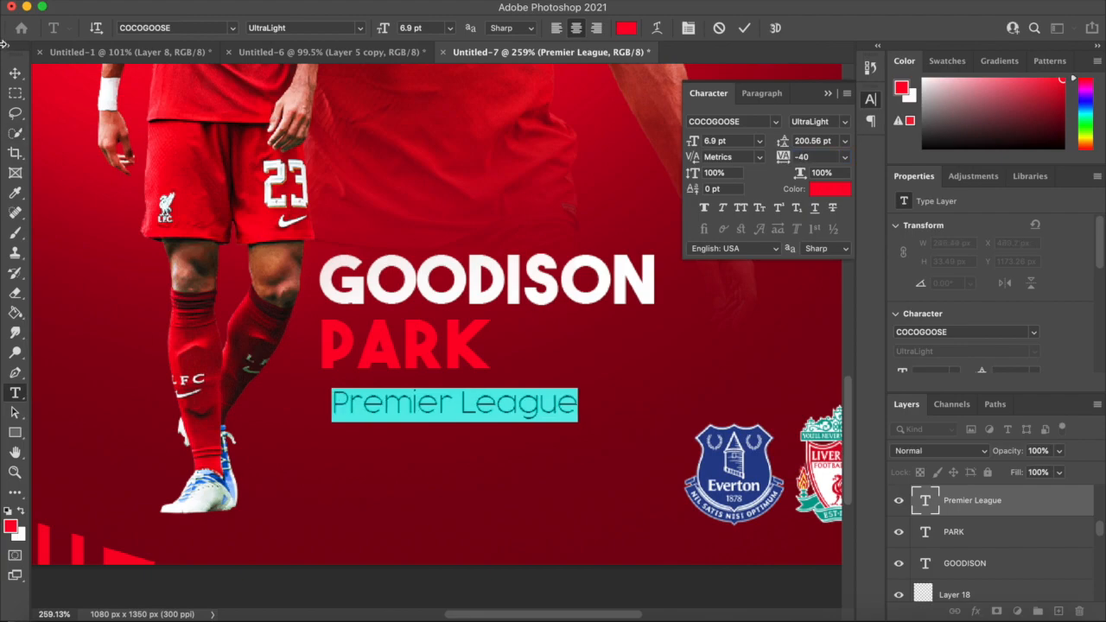
click(14, 72)
Realign the Premier League text with PARK's left edge and enlarge it to 7.44 pt, about 266 × 36 px.
scroll(467, 337, up, 2)
key(ctrl+t)
mouse_move(294, 403)
mouse_down()
mouse_move(280, 396)
mouse_move(310, 418)
mouse_up()
drag(635, 425, 655, 432)
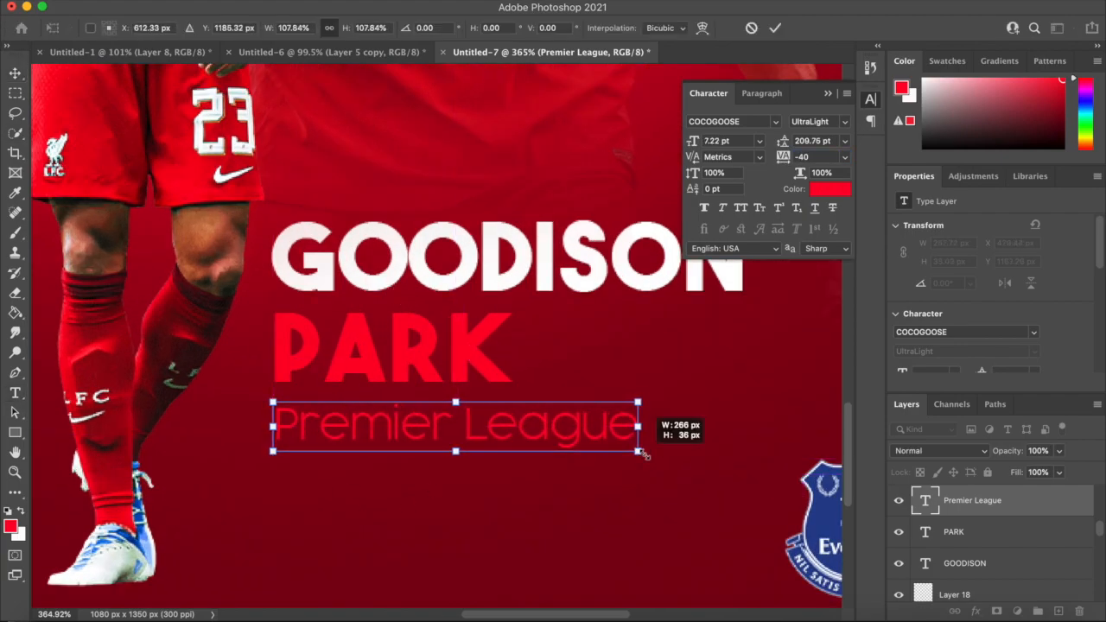
key(Return)
Recolour the Premier League text white.
click(830, 188)
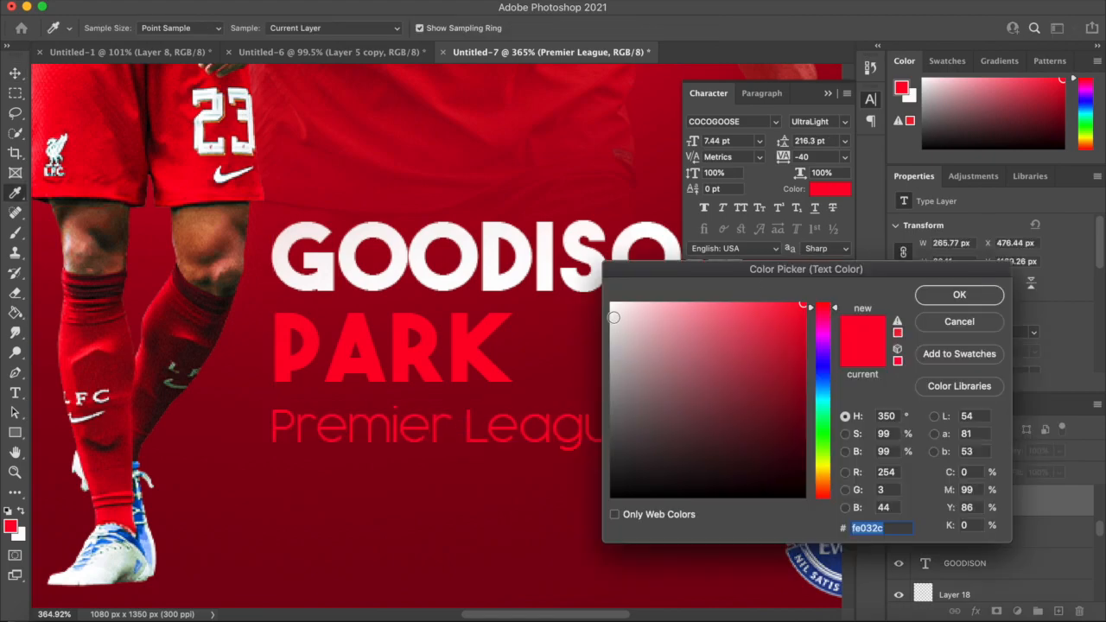
click(698, 293)
click(957, 294)
Tighten the line spacing by moving PARK up to Y 1091.54 px and Premier League up 13 px.
scroll(113, 136, down, 4)
scroll(114, 136, down, 3)
scroll(383, 364, up, 8)
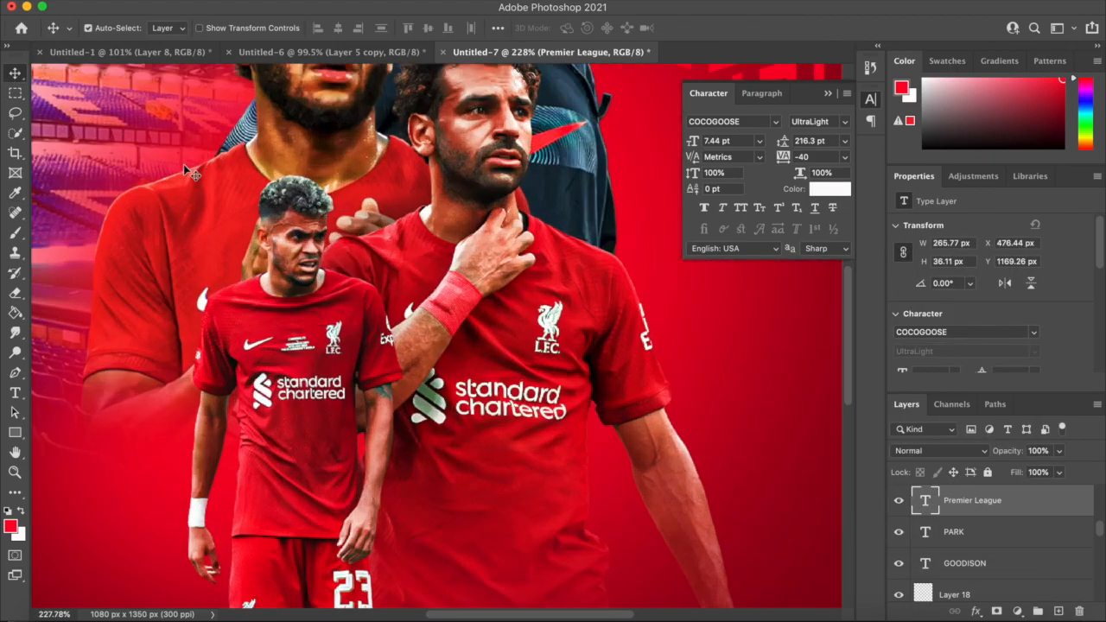
drag(365, 429, 364, 420)
drag(386, 556, 383, 533)
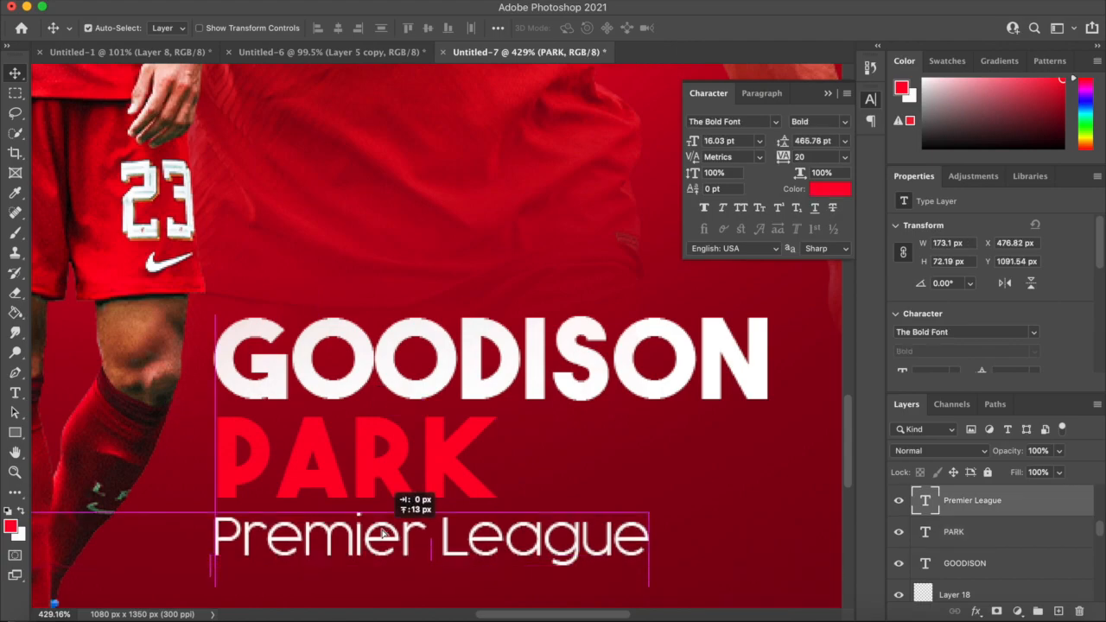
Duplicate the Premier League text directly below itself, replace its wording with 12:30 KO and set the font to Helvetica Regular.
scroll(383, 533, down, 3)
drag(368, 471, 367, 527)
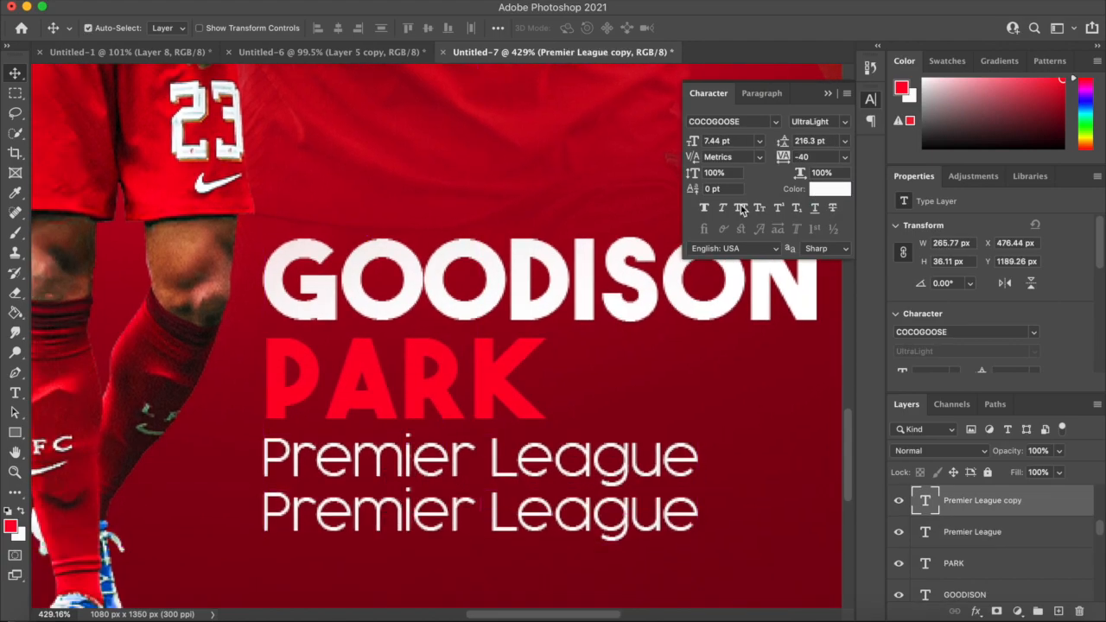
double_click(549, 522)
key(BackSpace)
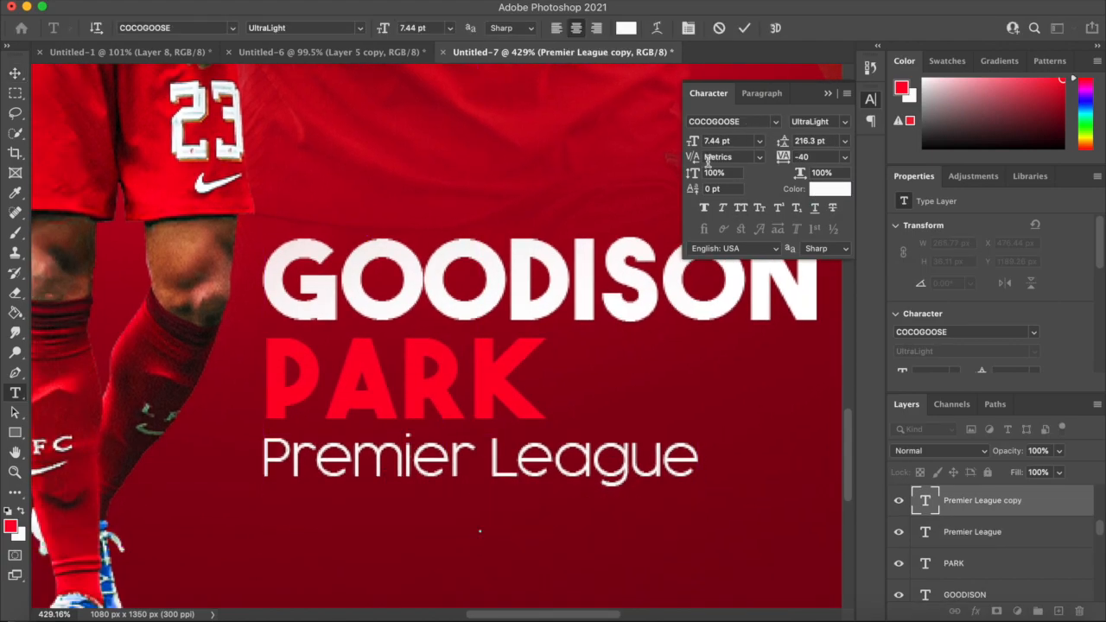
click(774, 122)
click(803, 204)
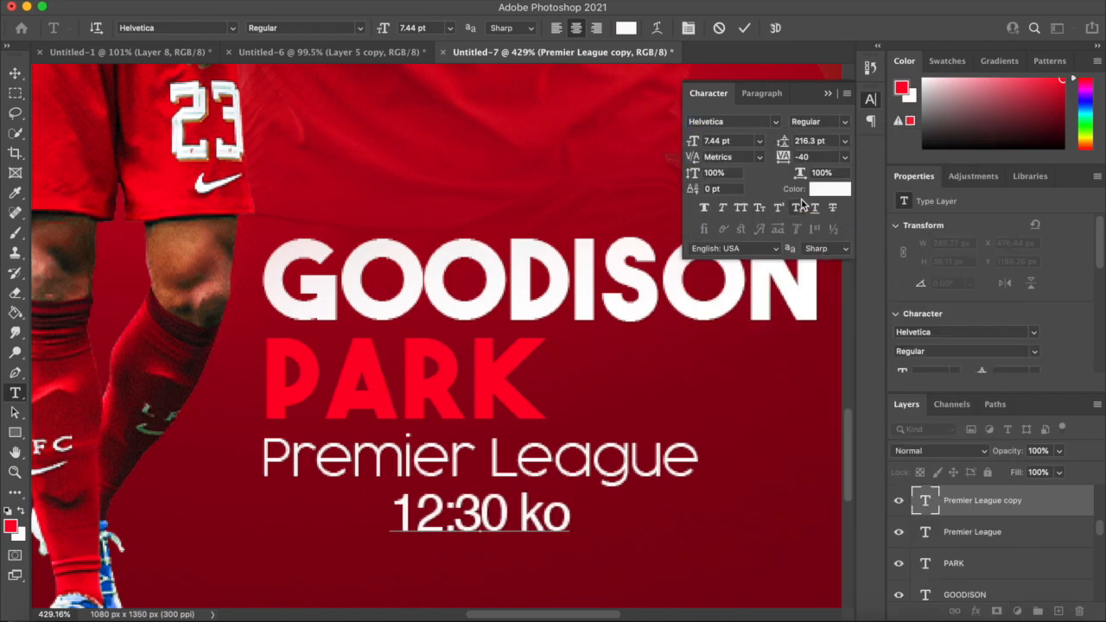
Move the 12:30 KO text to the left edge of the Premier League line, at X 476.77 px, Y 1192.65 px.
click(15, 78)
drag(420, 513, 305, 514)
key(super+minus)
key(super+minus)
scroll(470, 482, down, 5)
scroll(521, 423, up, 5)
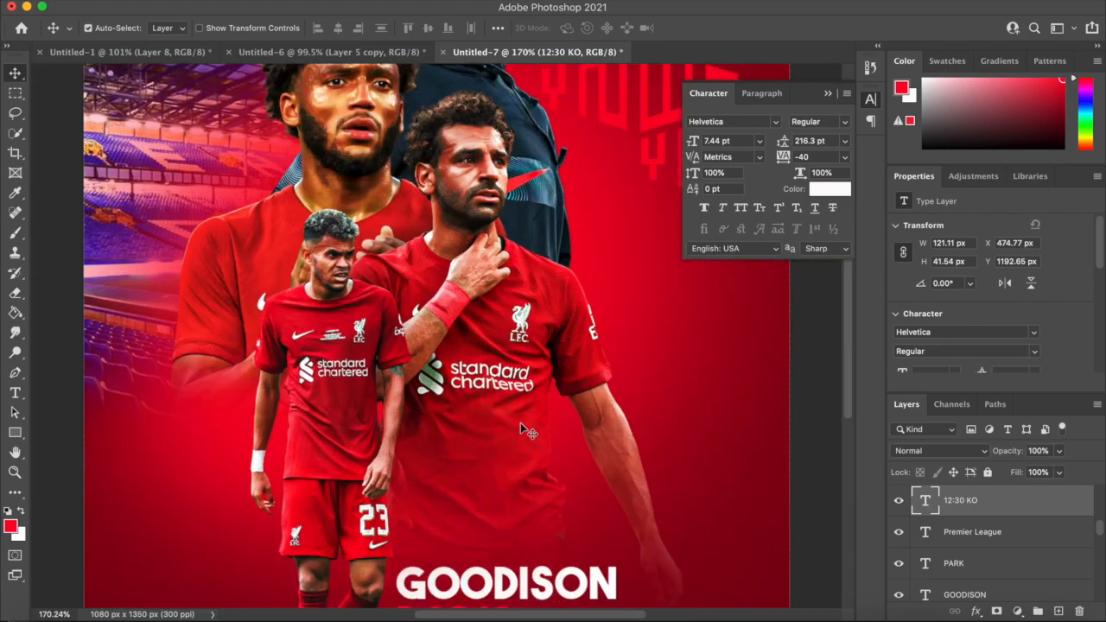
scroll(521, 423, down, 5)
scroll(520, 423, up, 5)
drag(408, 382, 408, 369)
drag(376, 311, 381, 309)
scroll(381, 309, down, 1)
drag(371, 349, 376, 362)
scroll(643, 328, down, 2)
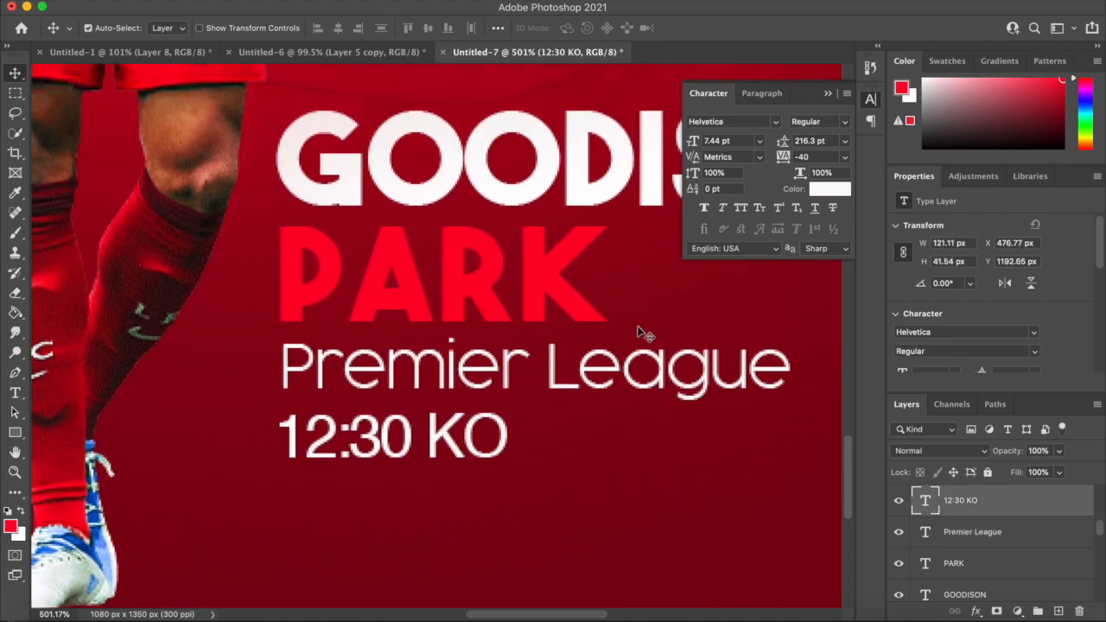
Recolour the 12:30 KO text with the red foreground colour.
scroll(444, 457, down, 3)
double_click(437, 384)
click(830, 188)
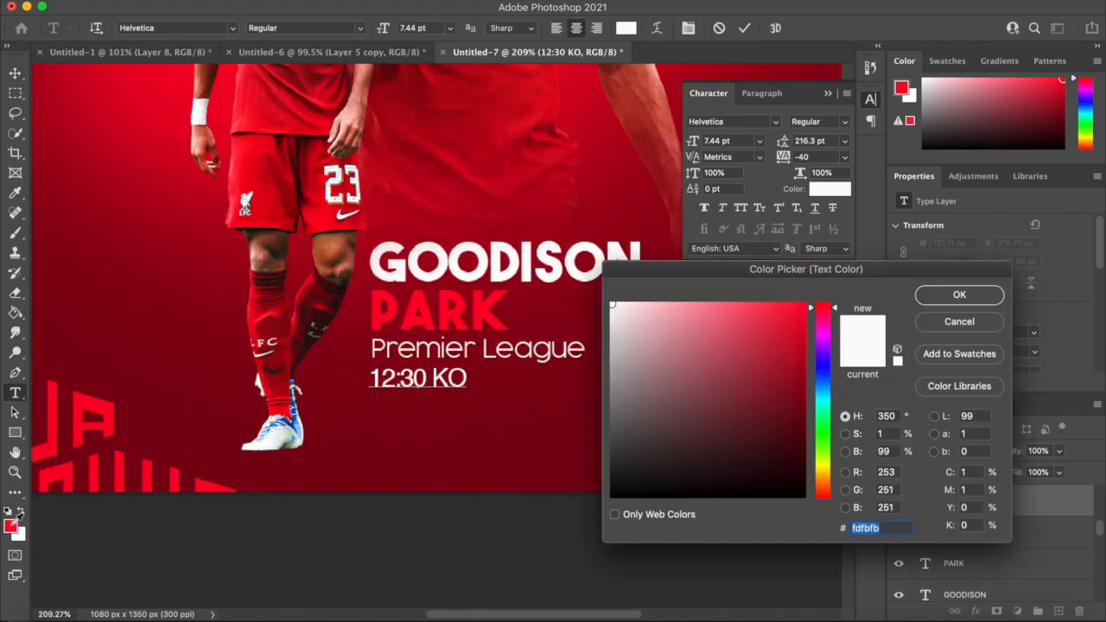
click(959, 295)
click(14, 74)
scroll(228, 299, down, 5)
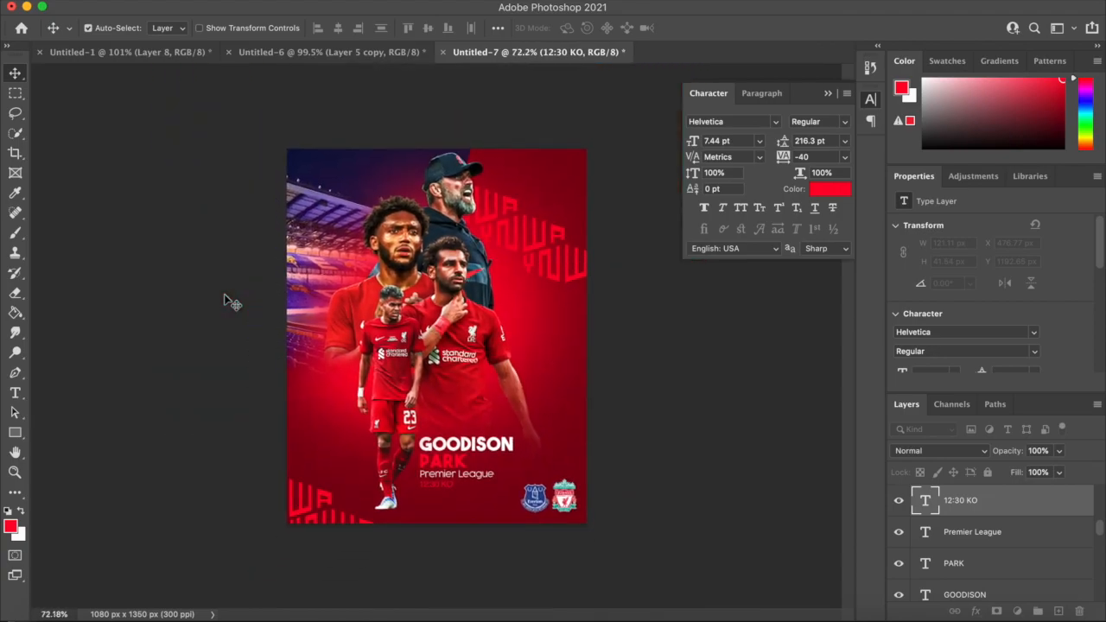
Nudge the Premier League and 12:30 KO lines slightly left to align with GOODISON's left edge, placing 12:30 KO at X 475.77 px.
scroll(227, 300, up, 3)
scroll(227, 299, up, 4)
double_click(298, 393)
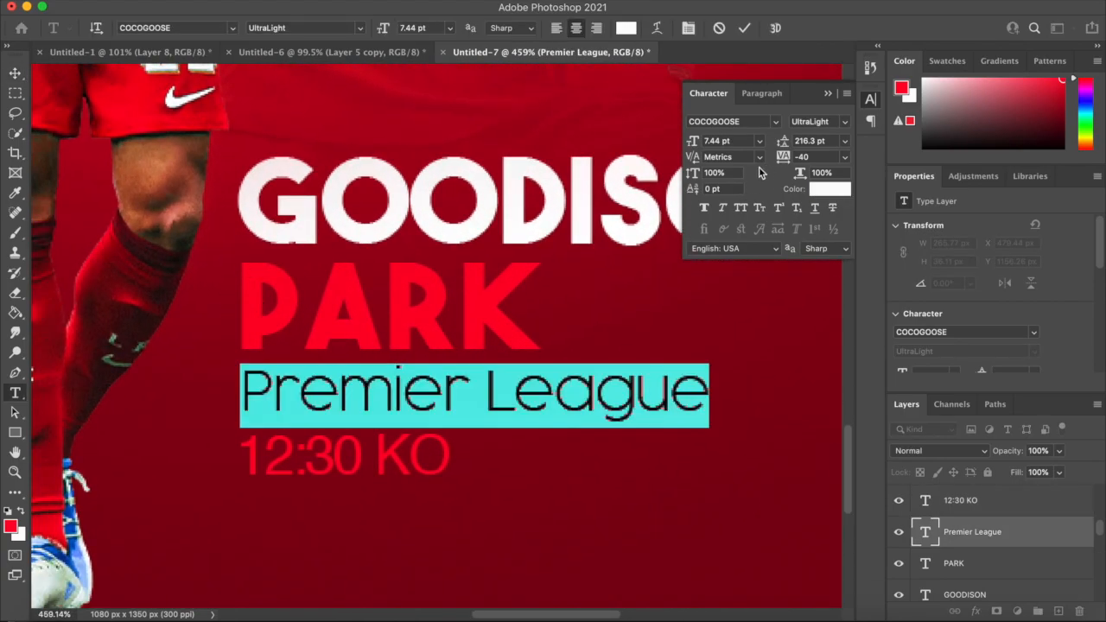
click(354, 110)
drag(305, 387, 299, 385)
drag(299, 451, 295, 454)
click(282, 230)
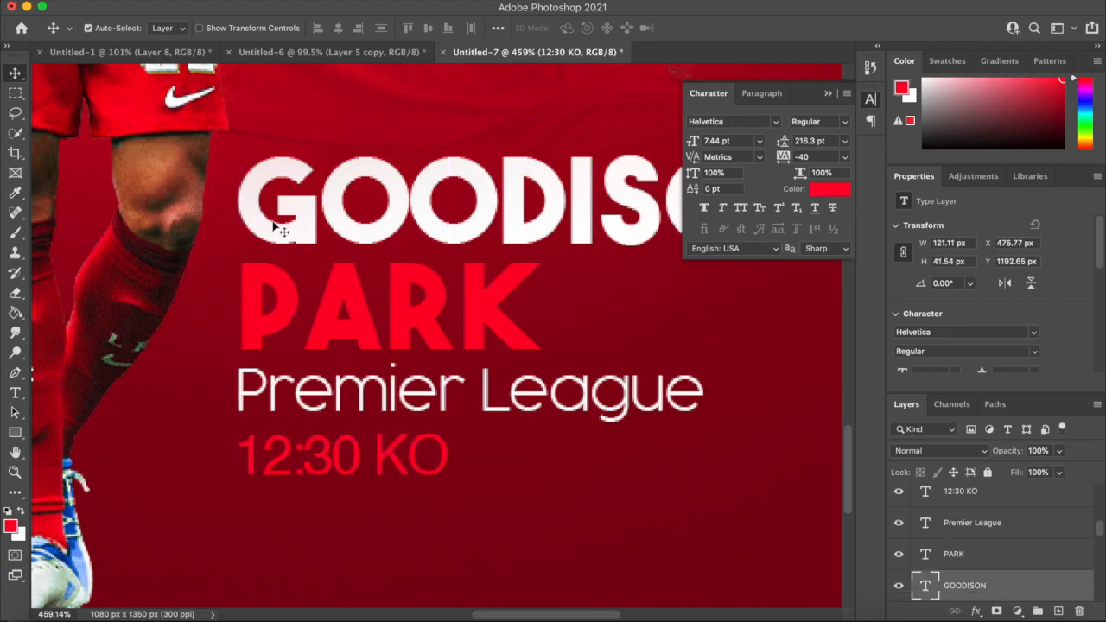
scroll(368, 328, down, 10)
scroll(505, 302, up, 5)
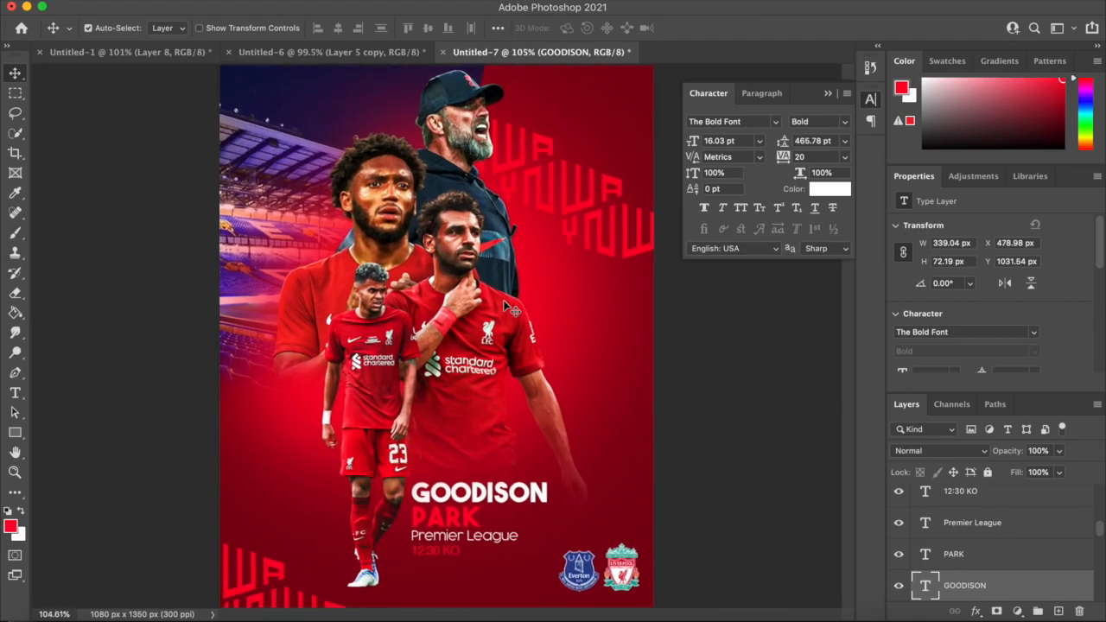
Add a white vertical 3 × 27 px rectangle with 0 px corner radii beyond the upper right of GOODISON's last letter.
scroll(513, 310, up, 5)
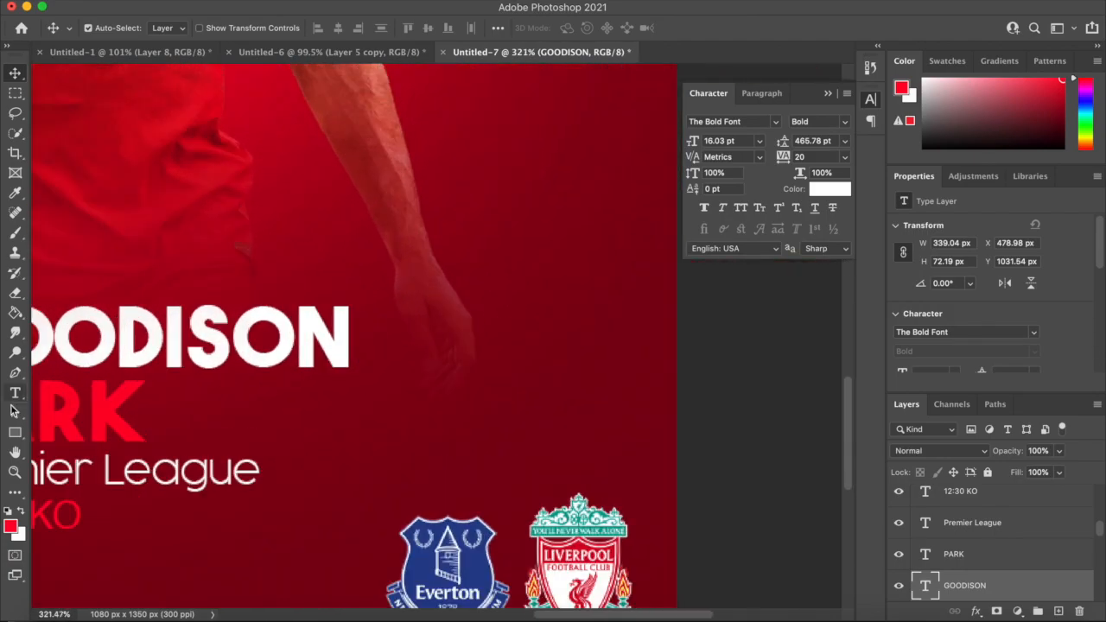
click(942, 334)
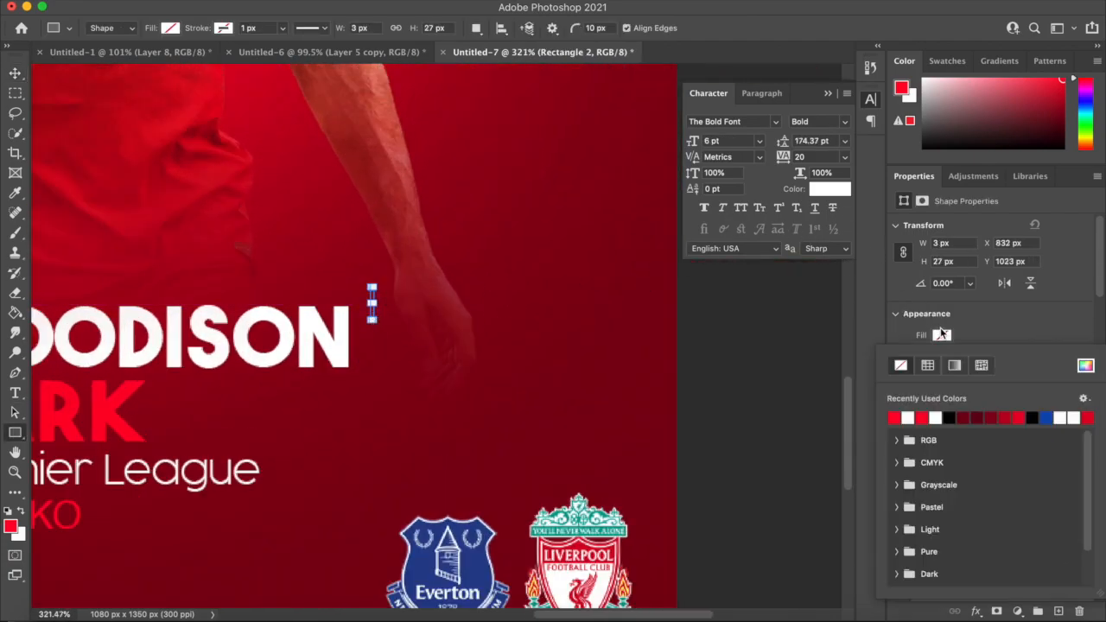
click(15, 74)
scroll(944, 339, down, 5)
drag(957, 316, 923, 314)
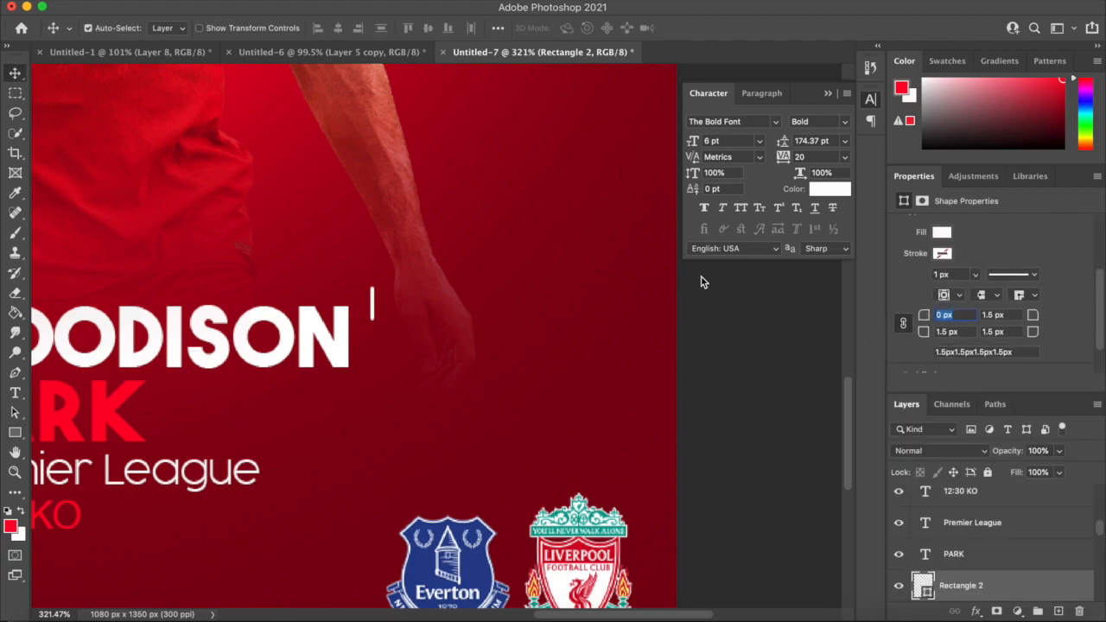
text(0)
key(Return)
scroll(438, 337, up, 3)
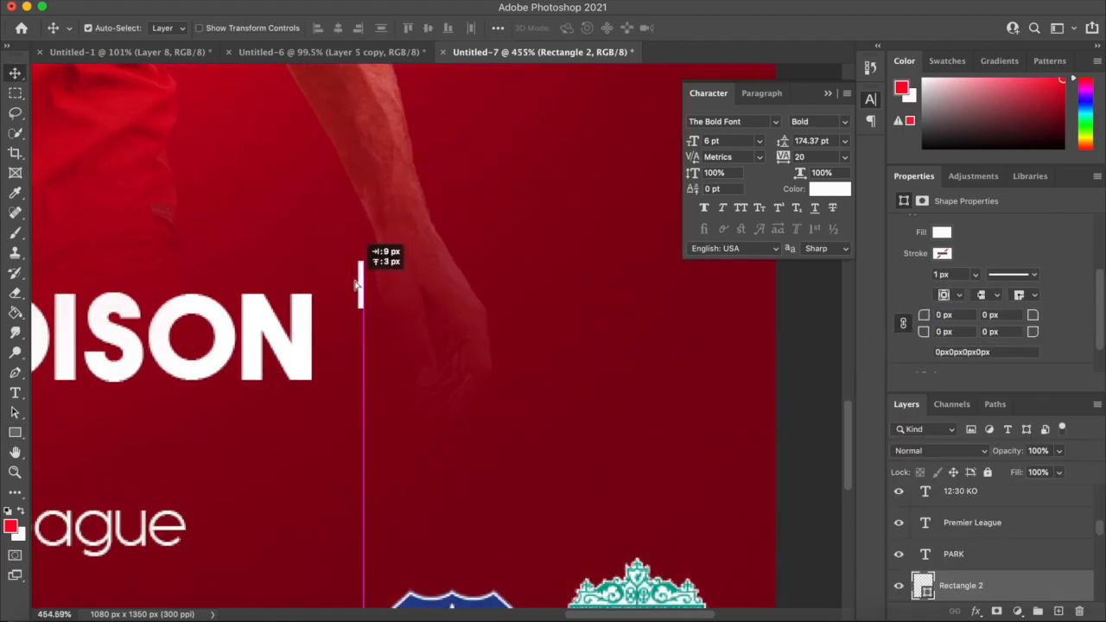
Duplicate the white bar, rotate the copy 90° clockwise and join it to the bar's upper end as a corner bracket.
key(super+j)
key(super+t)
right_click(363, 278)
click(434, 546)
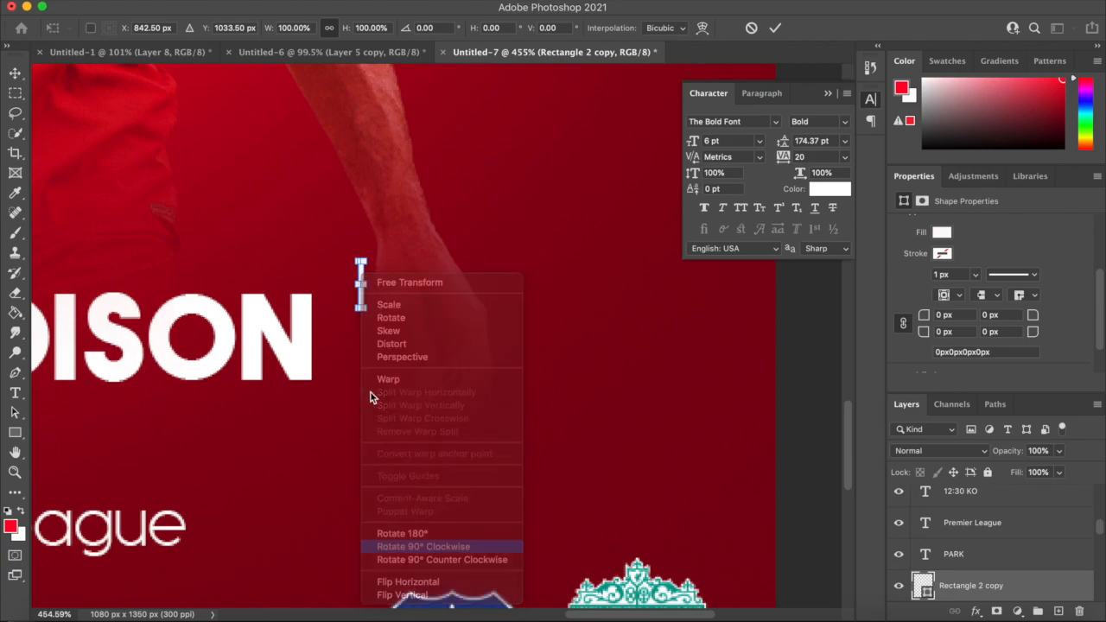
scroll(370, 391, up, 3)
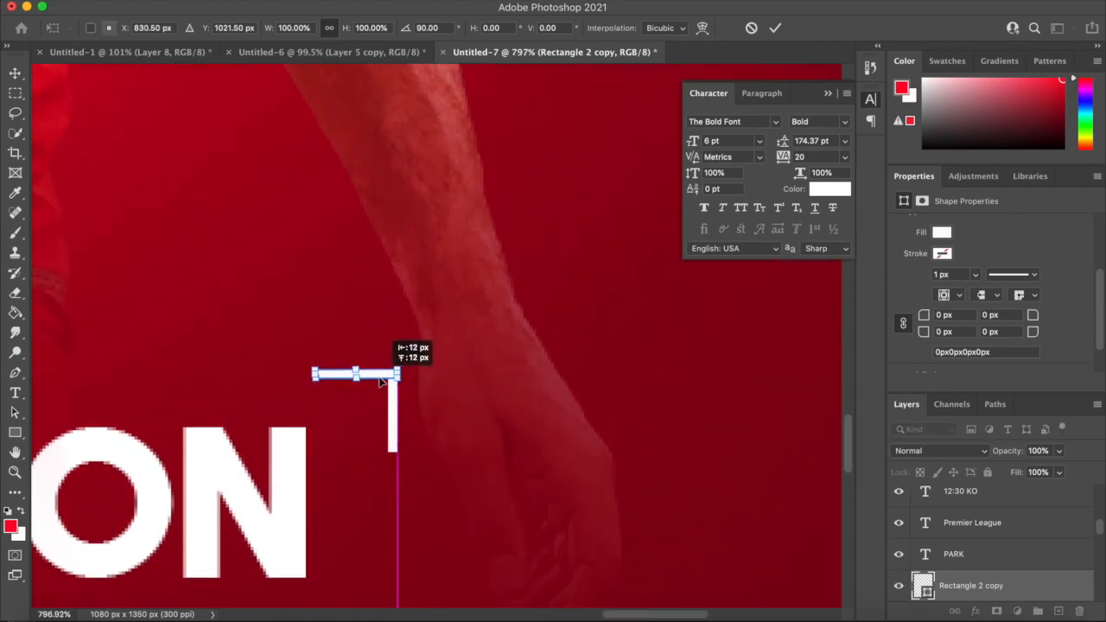
drag(381, 381, 381, 374)
key(Return)
scroll(504, 361, down, 5)
scroll(538, 348, up, 2)
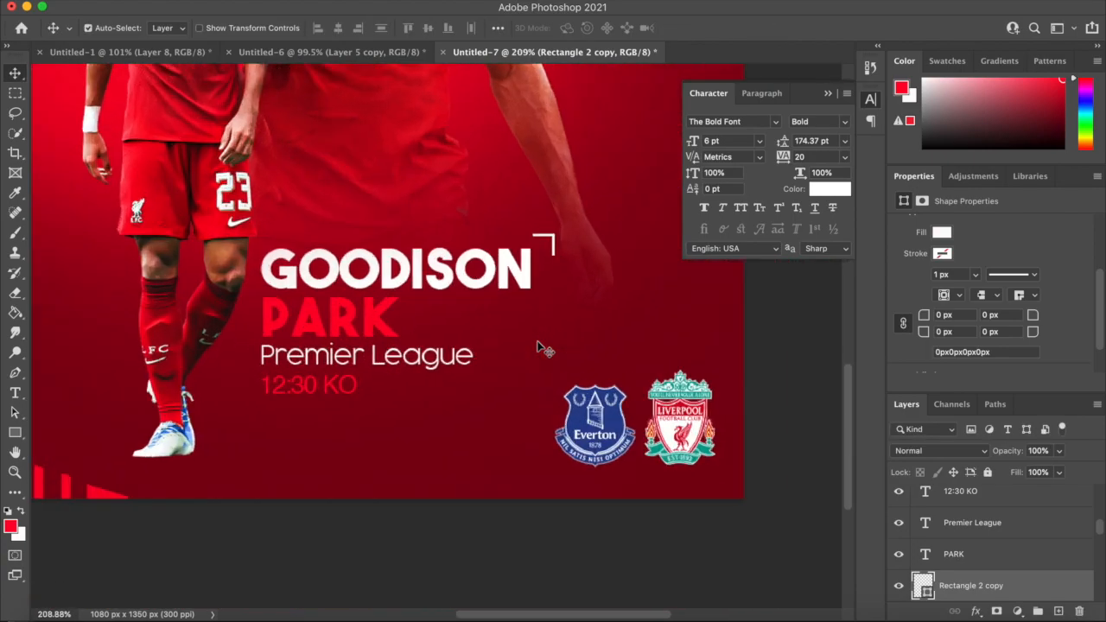
Scale both bracket bars together to 68.13% and move them close to GOODISON's upper right corner.
scroll(538, 348, up, 2)
scroll(1005, 570, down, 2)
shift+click(1006, 569)
scroll(642, 390, up, 2)
scroll(642, 390, right, 4)
scroll(643, 390, up, 3)
key(super+t)
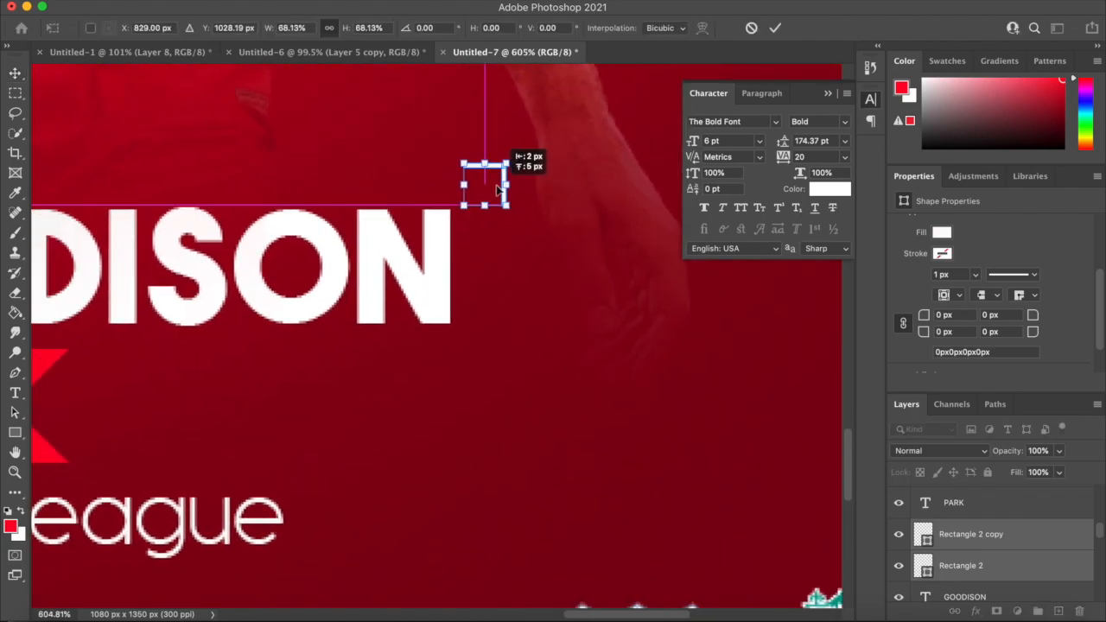
key(Return)
scroll(519, 209, down, 6)
scroll(562, 204, up, 2)
scroll(562, 201, up, 2)
scroll(565, 192, down, 4)
scroll(568, 195, up, 1)
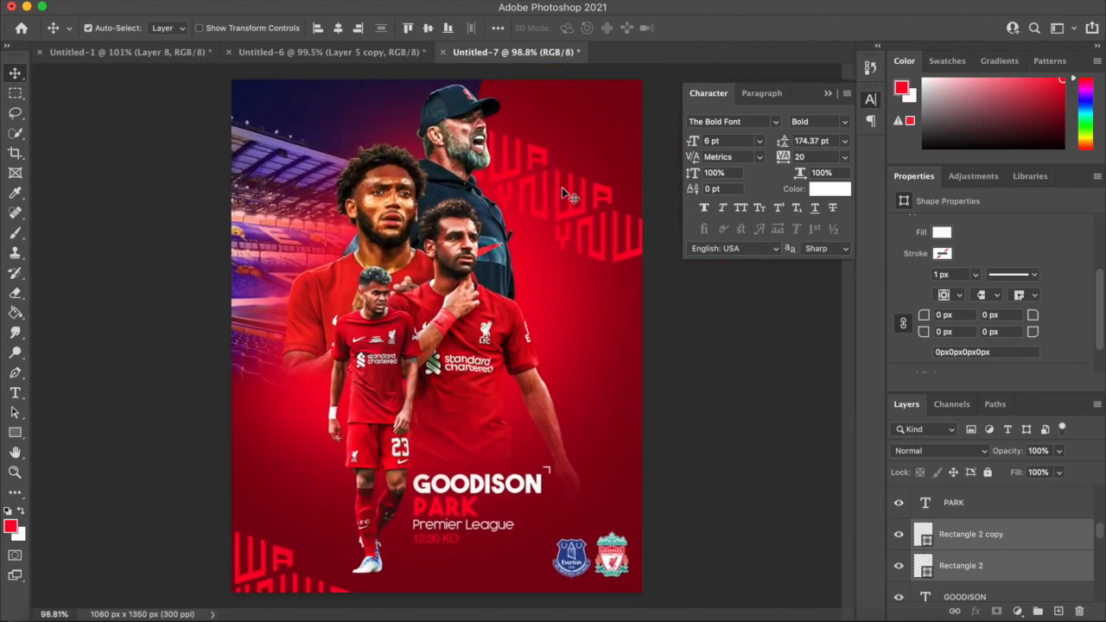
Switch to the web browser and search Google Images for premier league png.
key(ctrl+Right)
click(302, 79)
key(super+a)
key(BackSpace)
text(PREM)
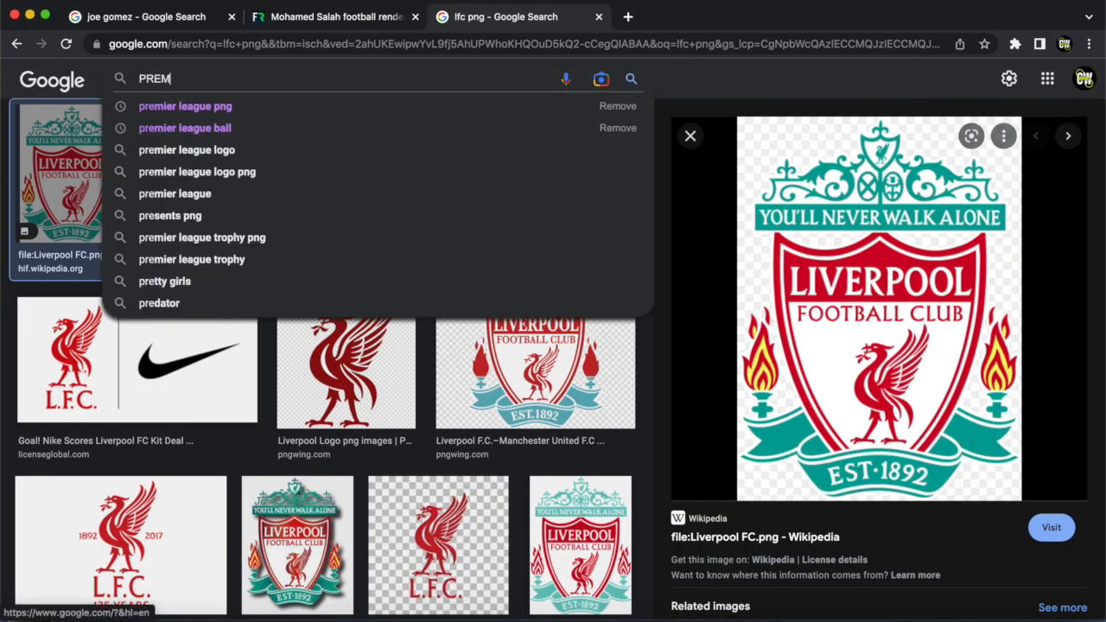
click(165, 107)
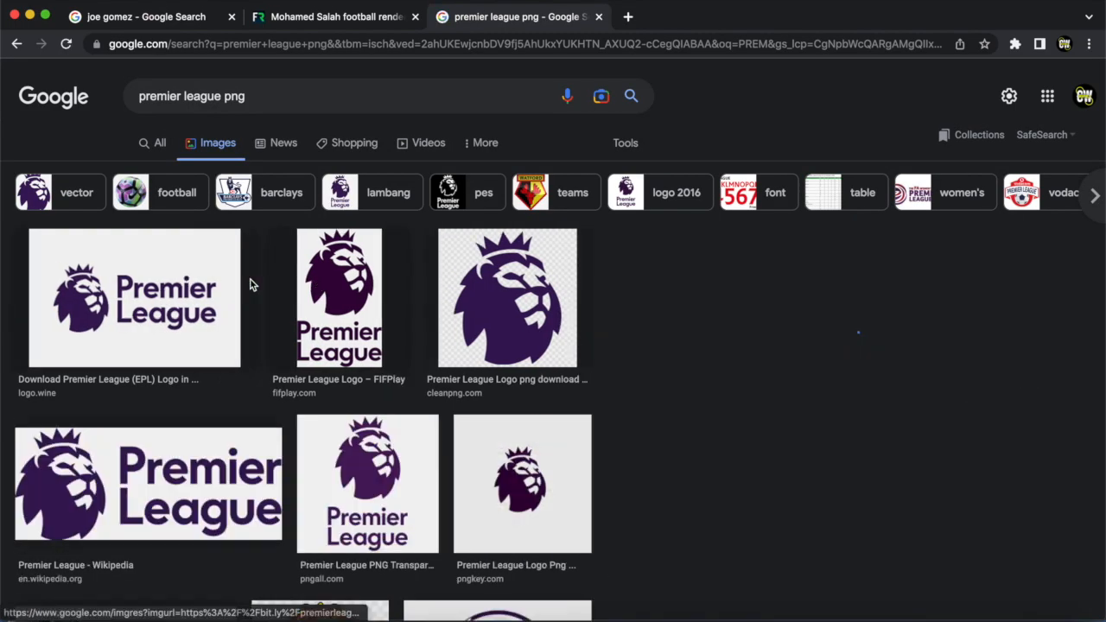
Bring the stacked Premier League logo into the Photoshop poster, scale it to 9.35% and place it near the poster's upper right corner.
drag(832, 306, 612, 130)
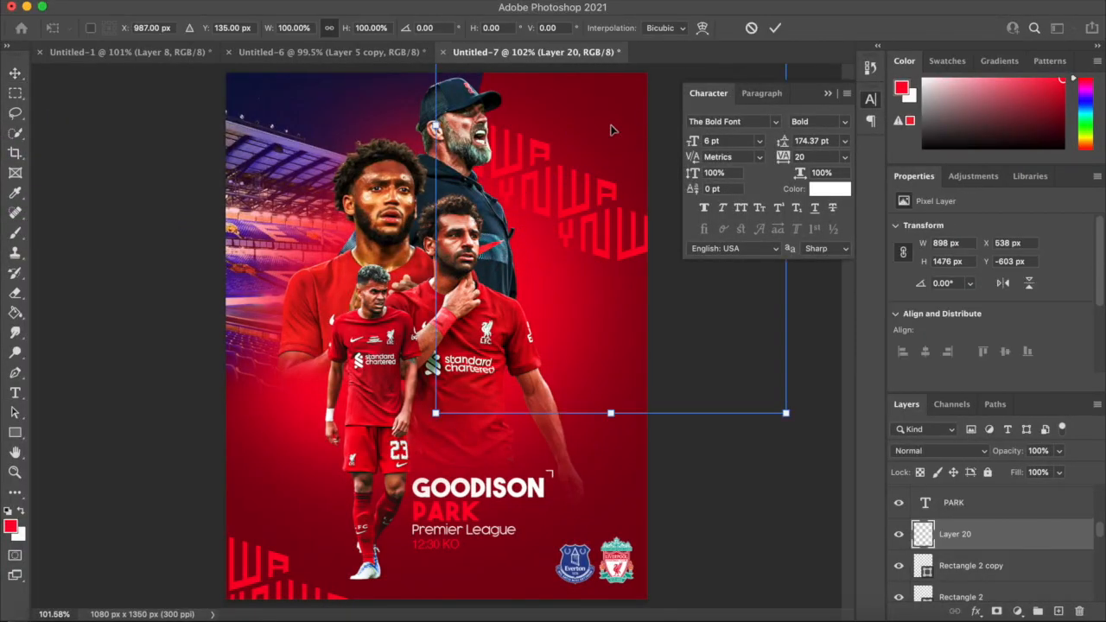
drag(511, 123, 595, 119)
scroll(594, 119, up, 5)
scroll(594, 119, up, 5)
drag(400, 286, 410, 264)
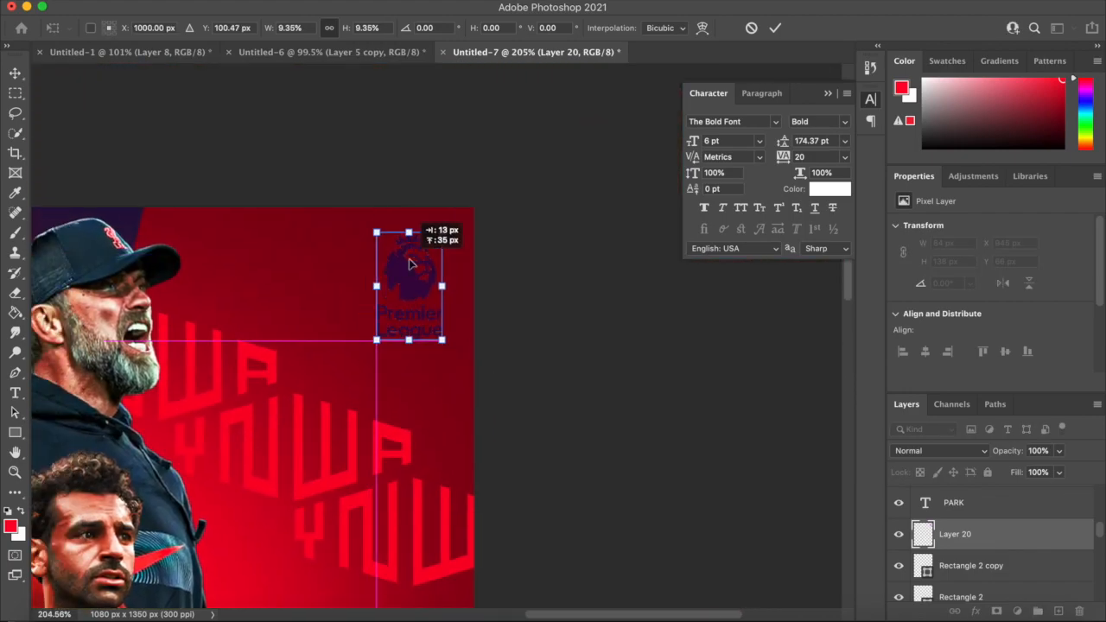
scroll(437, 251, up, 3)
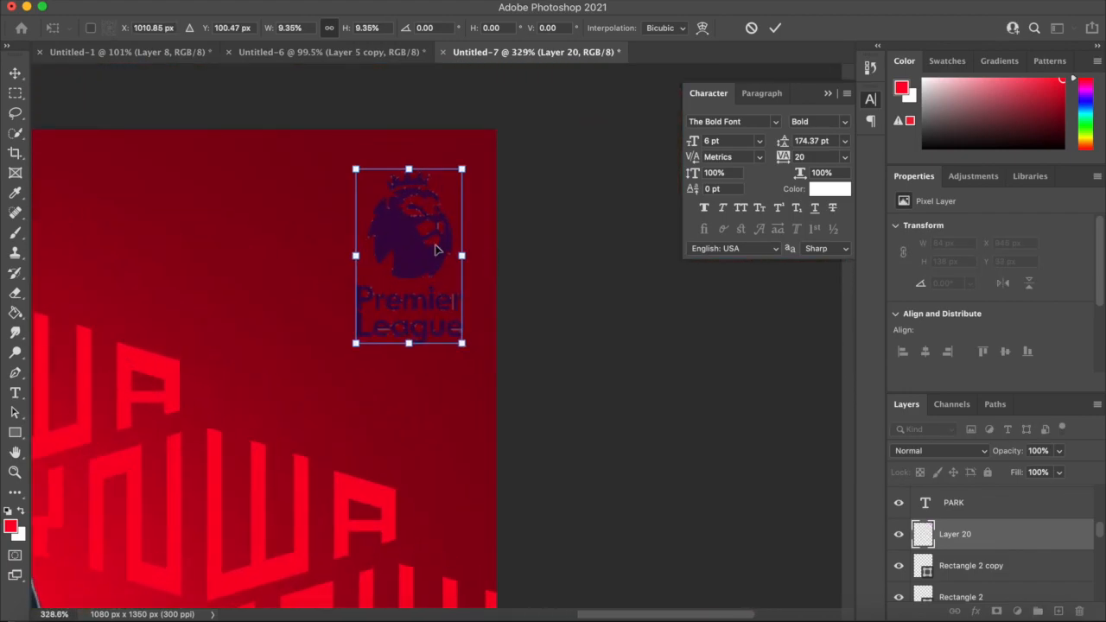
drag(431, 250, 428, 249)
key(Return)
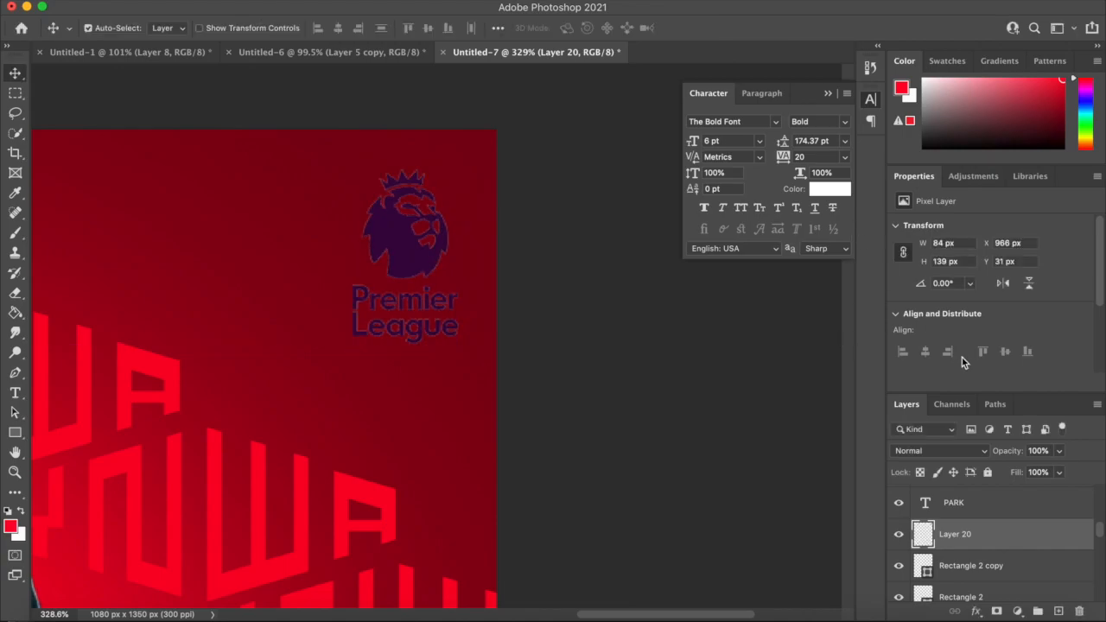
Apply a white Color Overlay to the Premier League logo.
double_click(999, 535)
click(554, 287)
click(873, 134)
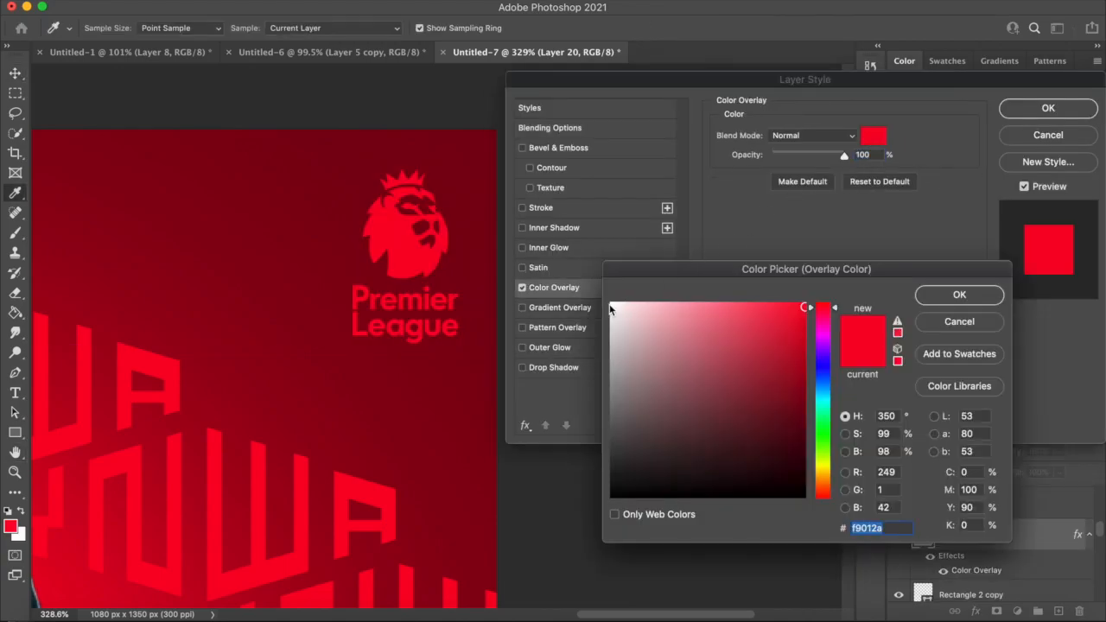
key(Return)
key(Return)
key(super+0)
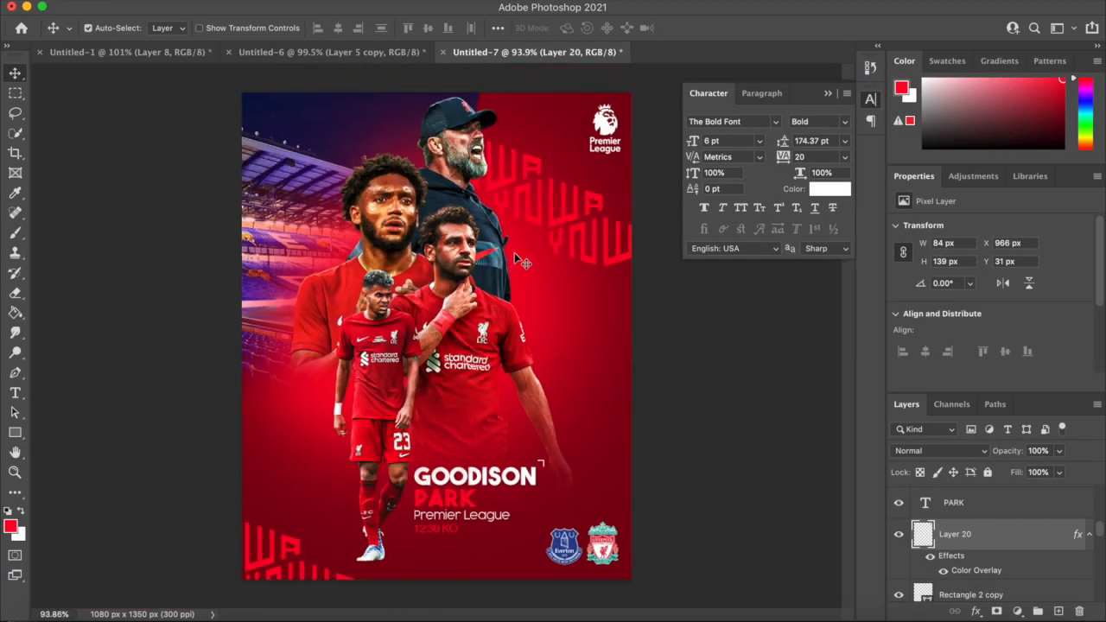
Scale the Premier League logo down slightly within the poster's upper right corner.
scroll(585, 230, up, 5)
key(ctrl+t)
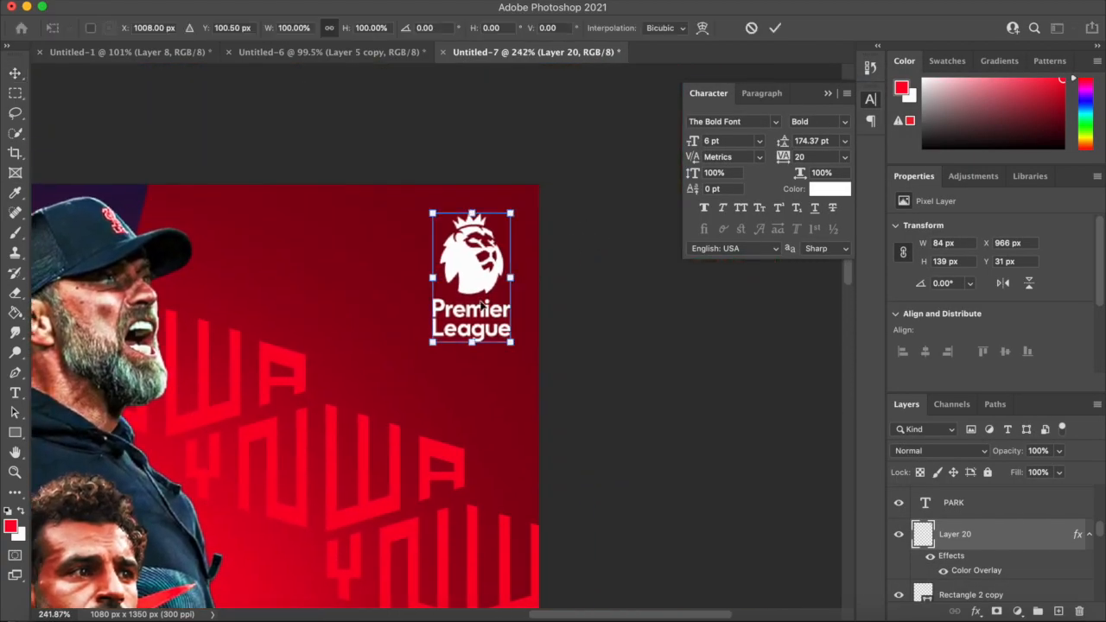
drag(472, 337, 472, 324)
key(Return)
key(super+0)
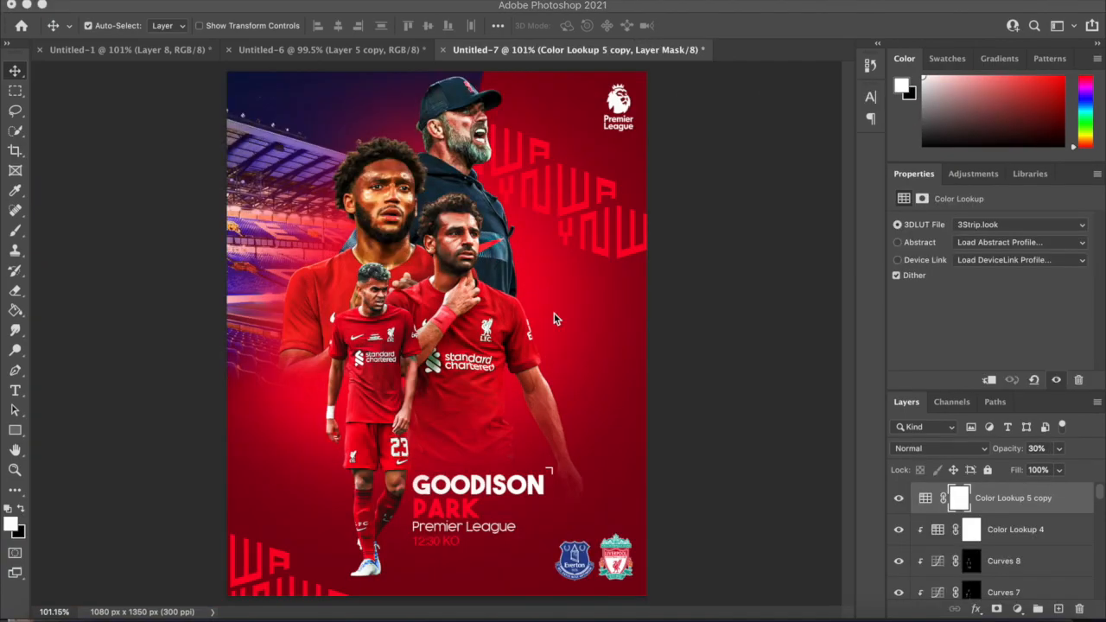
Delete Layer 21 and select the empty Layer 22 above the red glow on Layer 15.
click(524, 299)
scroll(529, 299, up, 2)
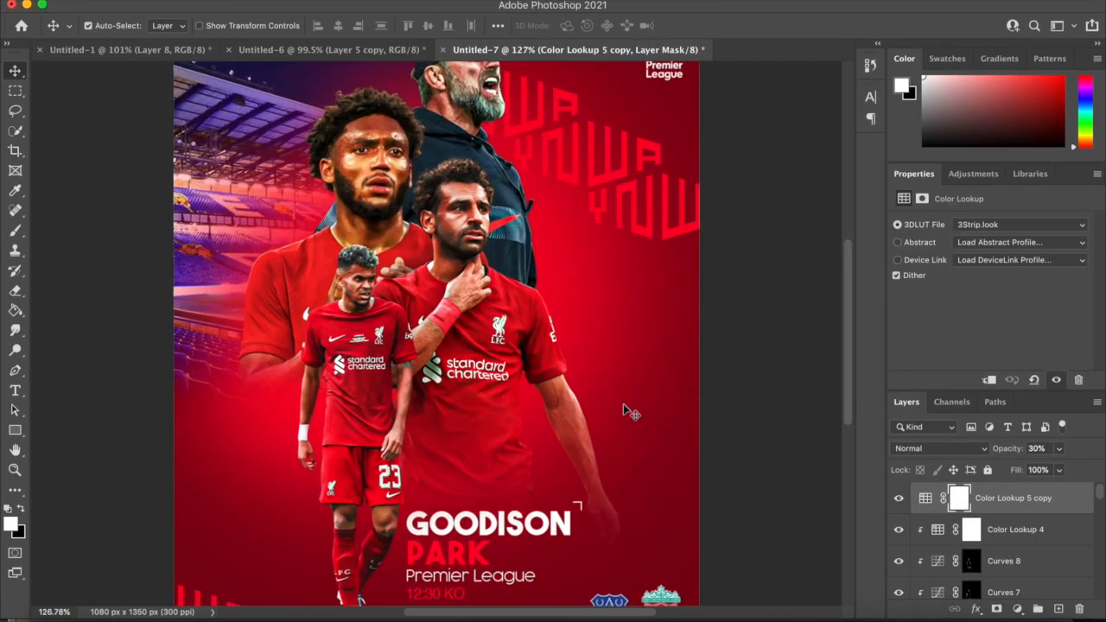
scroll(623, 404, up, 1)
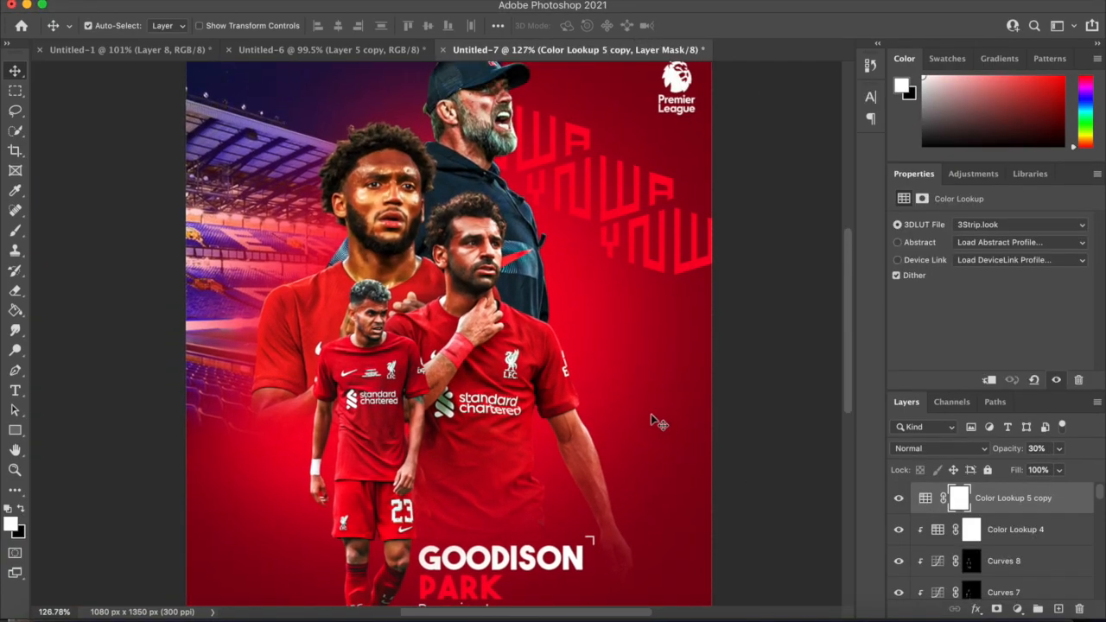
scroll(652, 421, down, 2)
key(super+0)
scroll(1016, 557, down, 15)
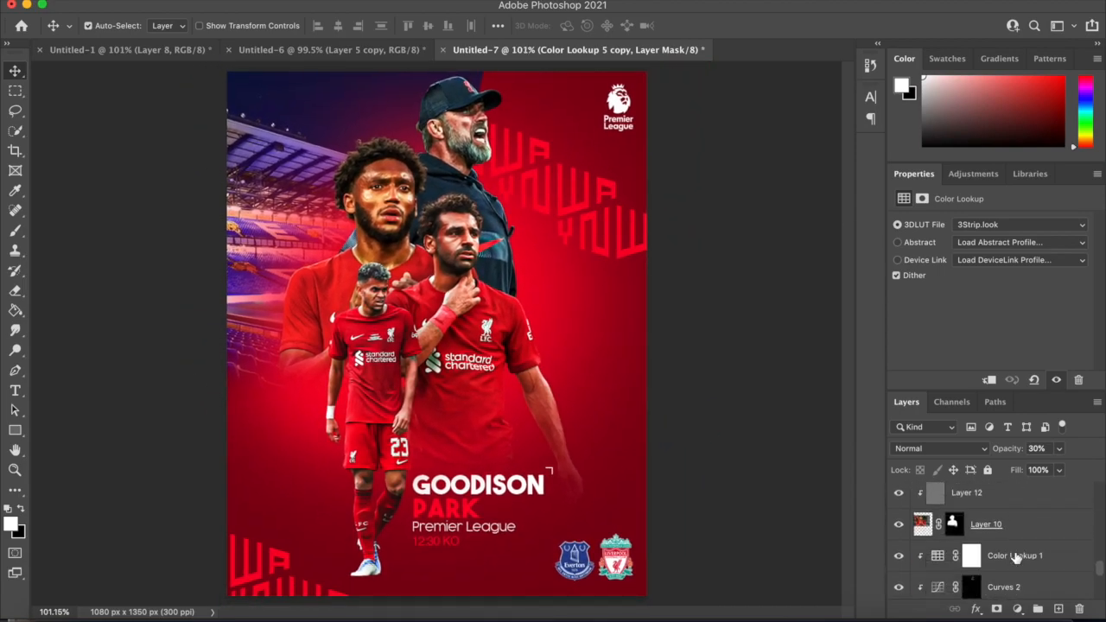
click(1003, 531)
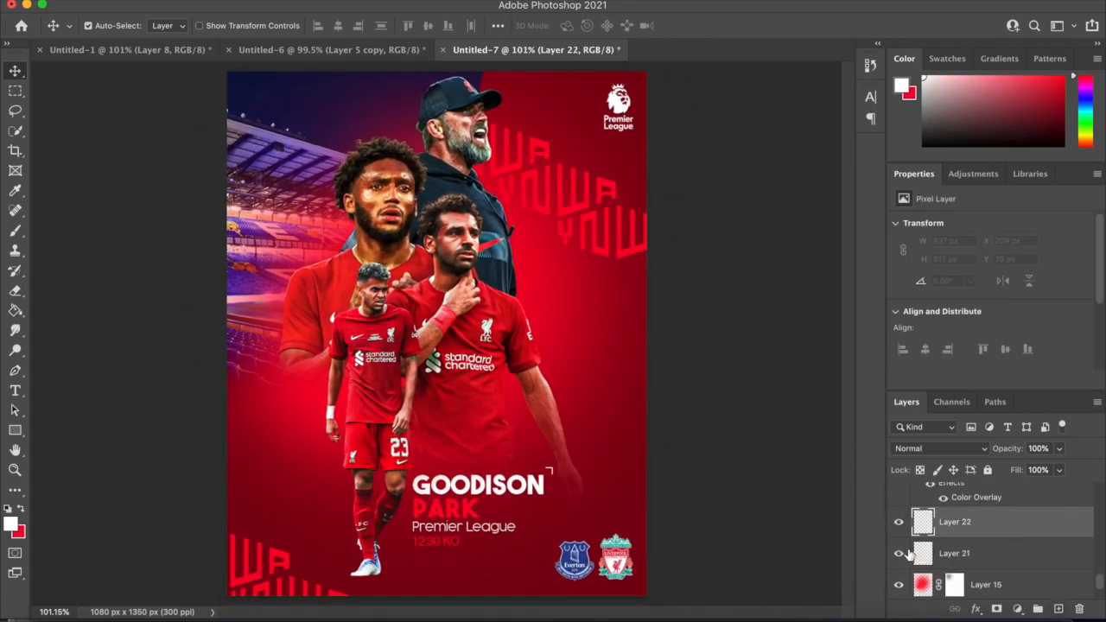
click(961, 556)
key(Delete)
click(994, 522)
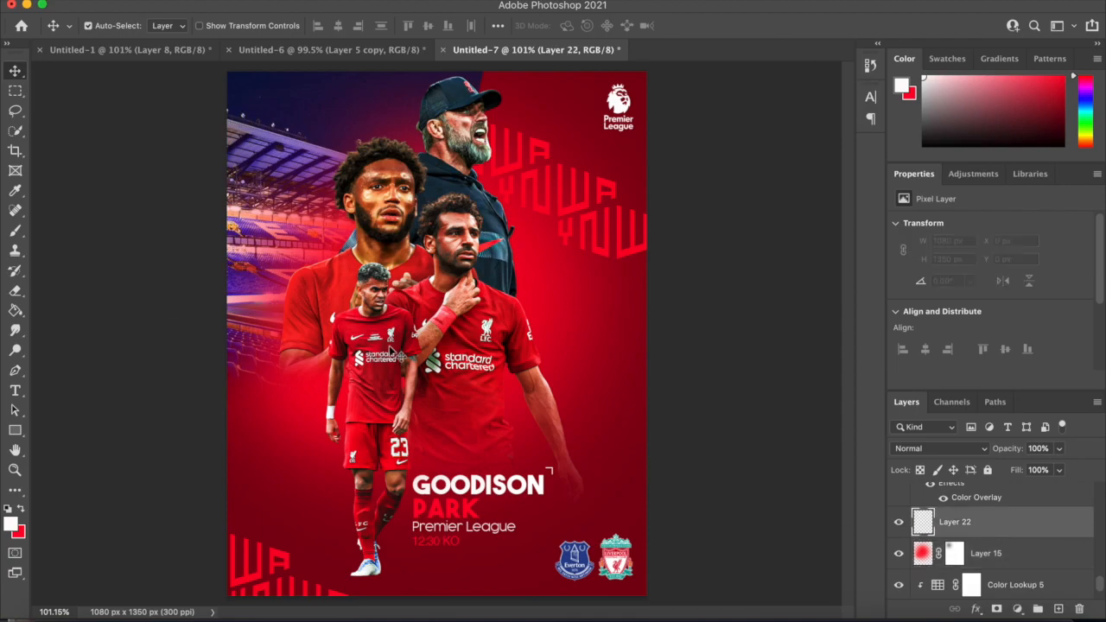
Paint a soft white glow behind the players on Layer 22 with a 500 px brush.
key(b)
scroll(517, 201, up, 2)
drag(449, 304, 562, 259)
scroll(574, 247, down, 5)
scroll(639, 331, up, 4)
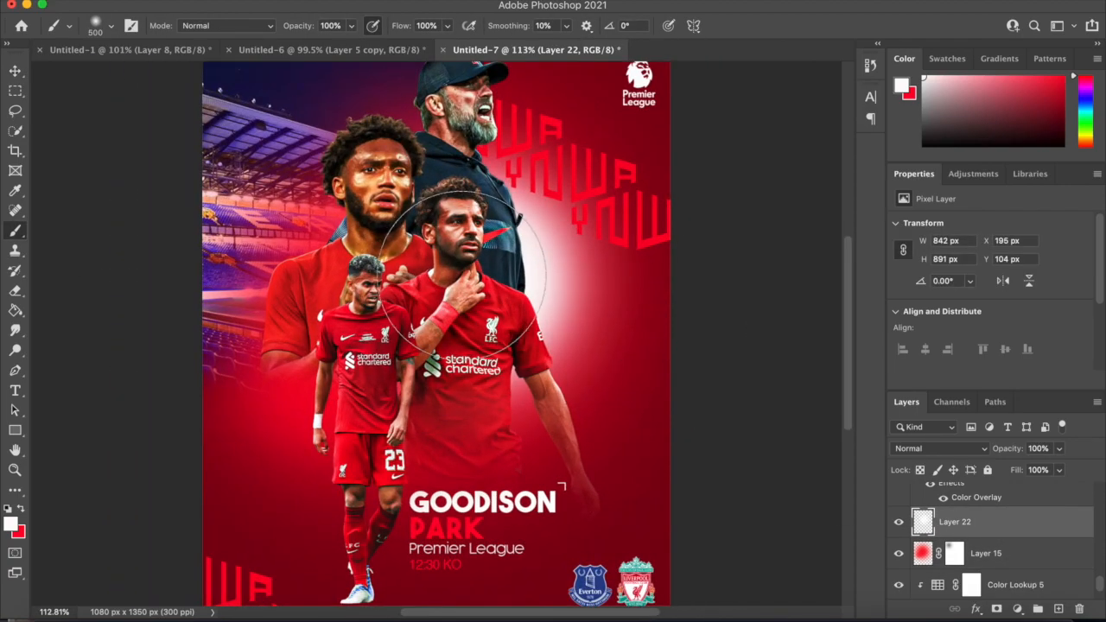
Add a white Solid Color fill layer clipped above Exposure 1 for the player touching his chin and invert its mask to black.
scroll(701, 351, down, 3)
scroll(701, 346, up, 4)
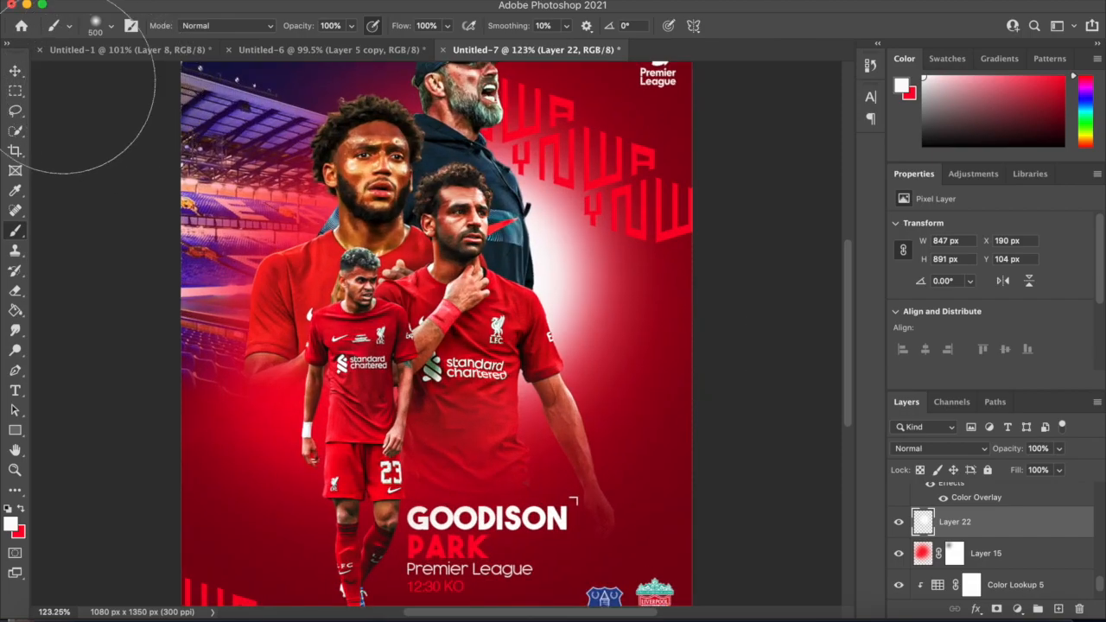
key(v)
scroll(744, 218, up, 3)
scroll(1025, 537, down, 5)
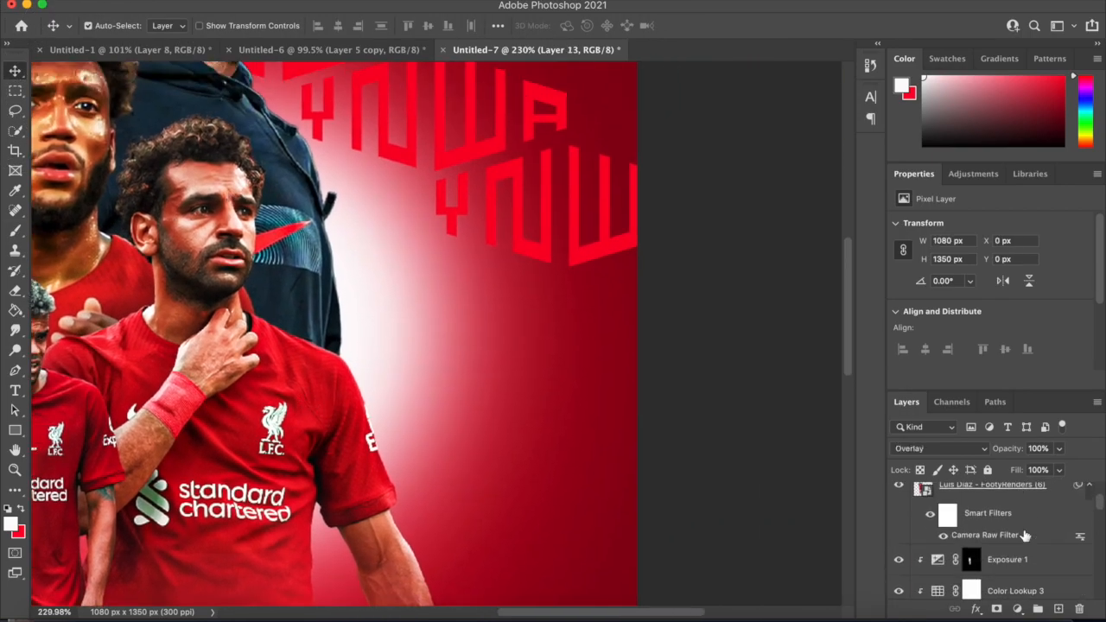
click(1024, 561)
click(1018, 609)
click(1012, 317)
click(960, 292)
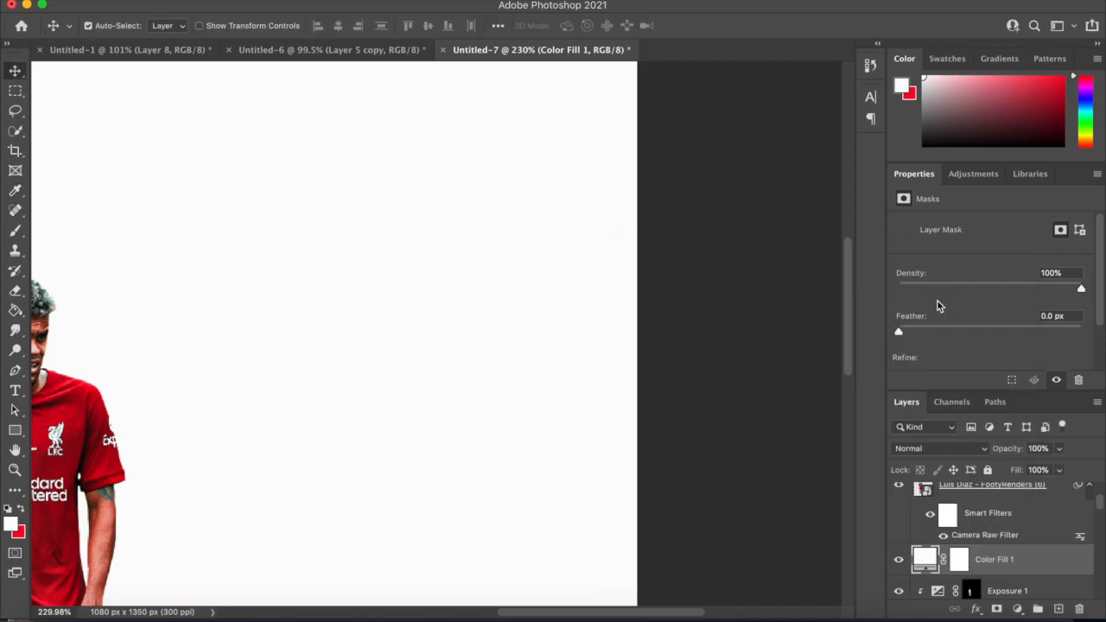
key(super+i)
Paint white on the Color Fill 1 mask along the player's shoulder and sleeve edge with a 60 px brush at 50% flow.
click(15, 232)
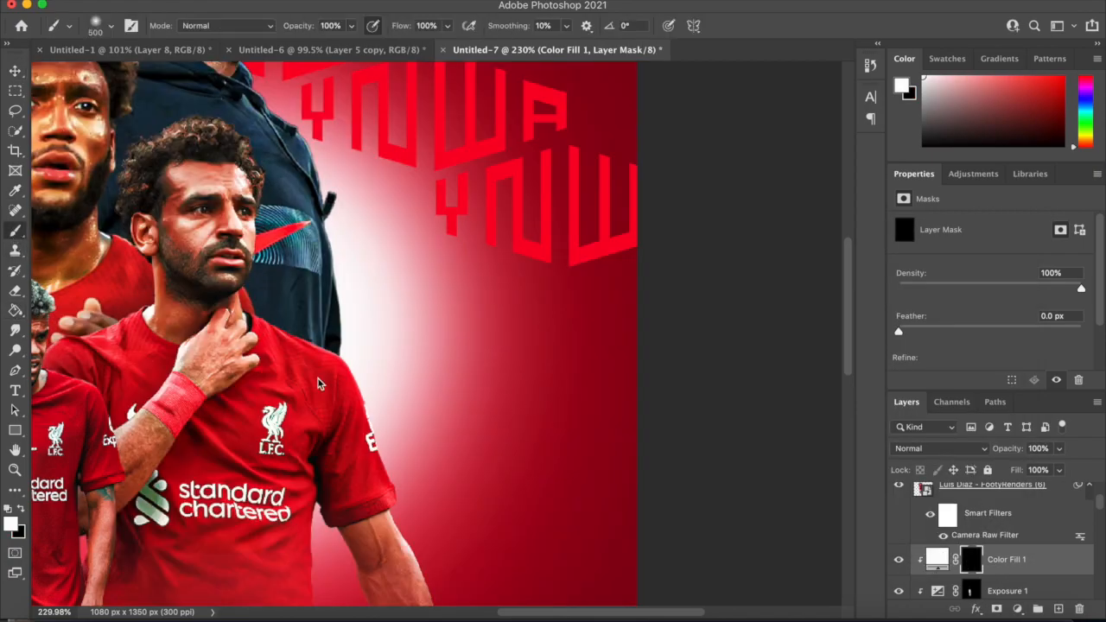
scroll(419, 336, left, 5)
key(x)
alt+scroll(416, 320, up, 3)
key(bracketleft)
key(bracketleft)
key(bracketleft)
key(bracketleft)
key(bracketleft)
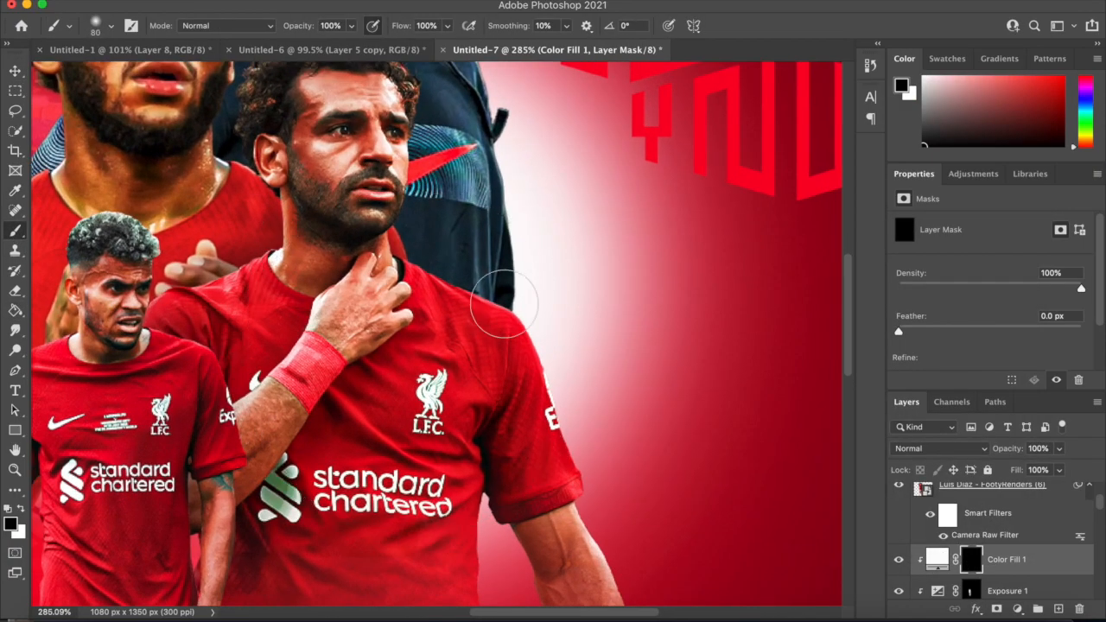
scroll(507, 289, up, 1)
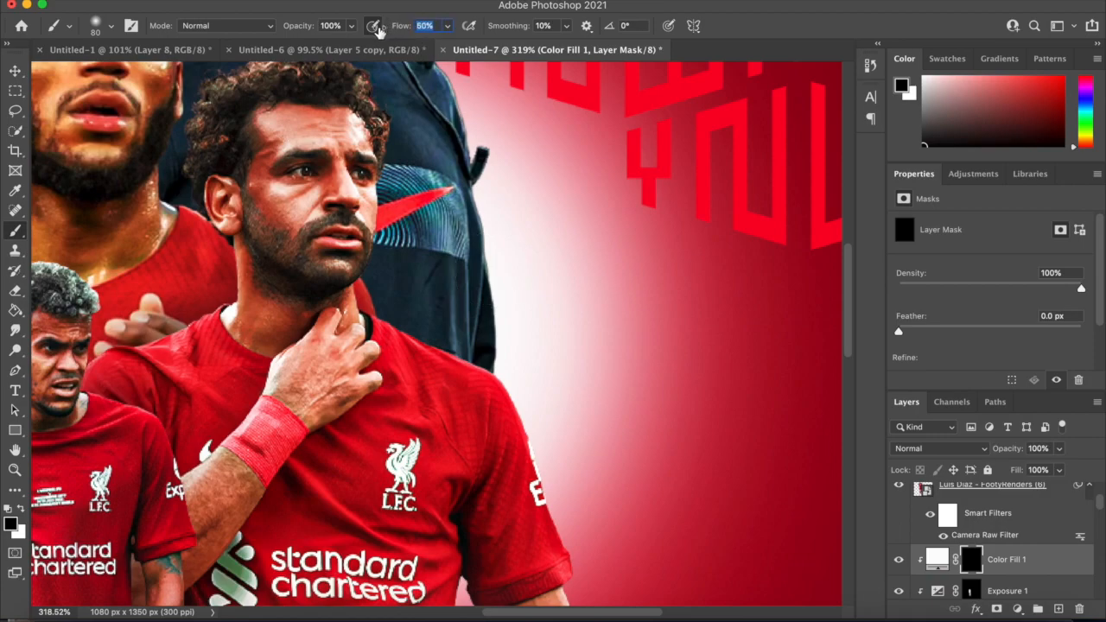
key(bracketleft)
key(x)
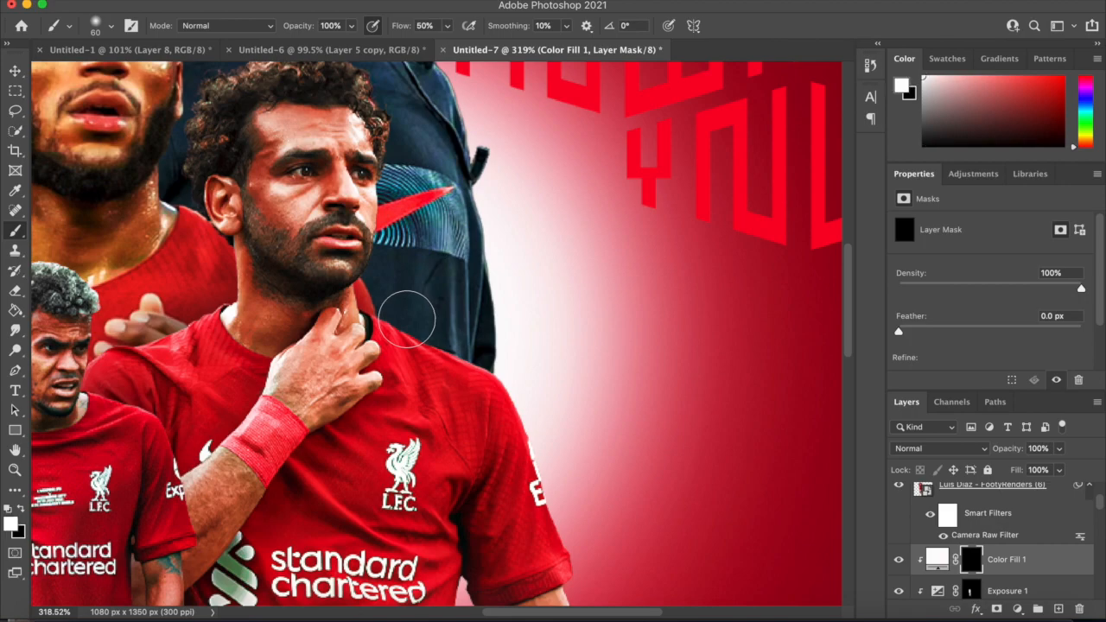
mouse_move(454, 331)
mouse_down()
mouse_move(506, 361)
mouse_move(583, 536)
mouse_up()
scroll(627, 564, down, 3)
scroll(628, 563, up, 6)
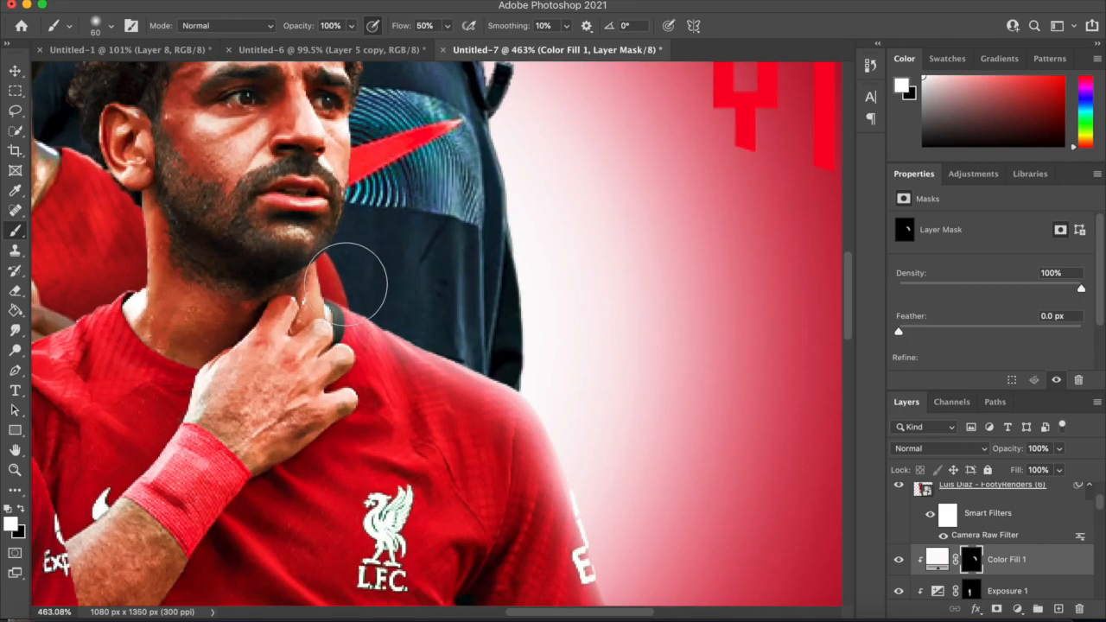
Refine the white rim light along the player's jaw, neck and shoulder edge with a 9 px brush.
key(bracketleft)
key(bracketleft)
key(bracketleft)
key(bracketleft)
key(bracketleft)
key(bracketleft)
key(bracketleft)
key(bracketleft)
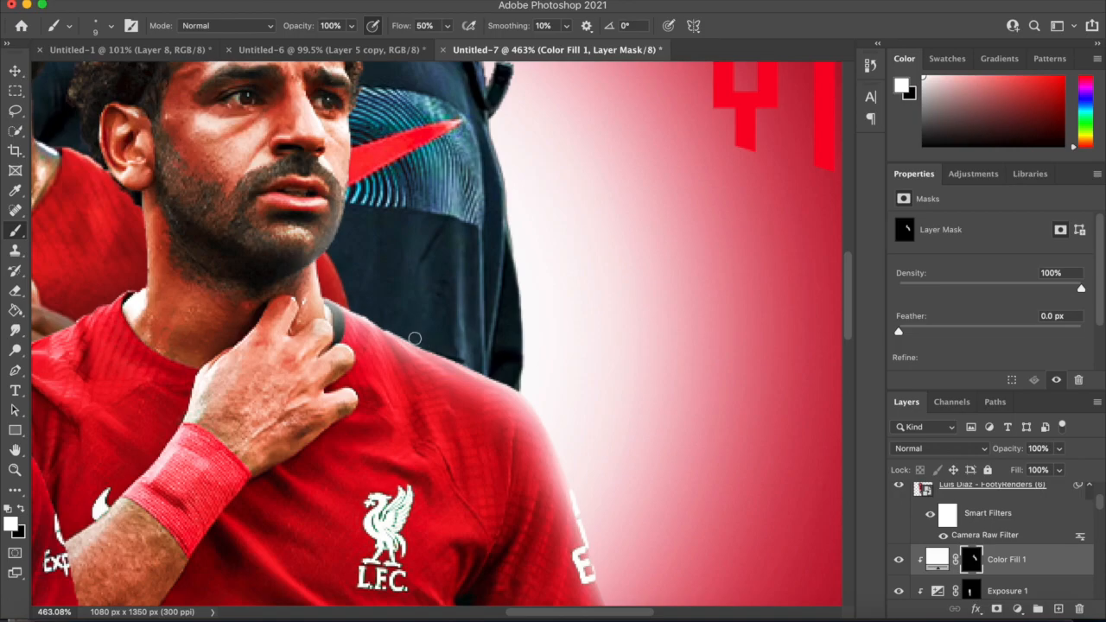
scroll(570, 422, down, 8)
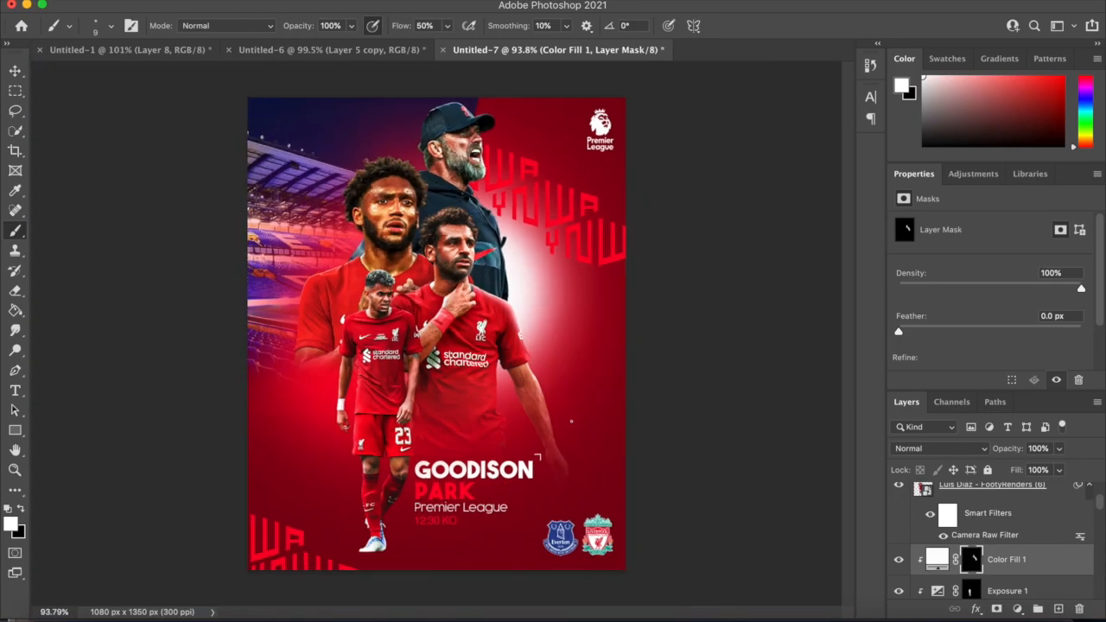
scroll(571, 422, up, 3)
scroll(571, 422, up, 8)
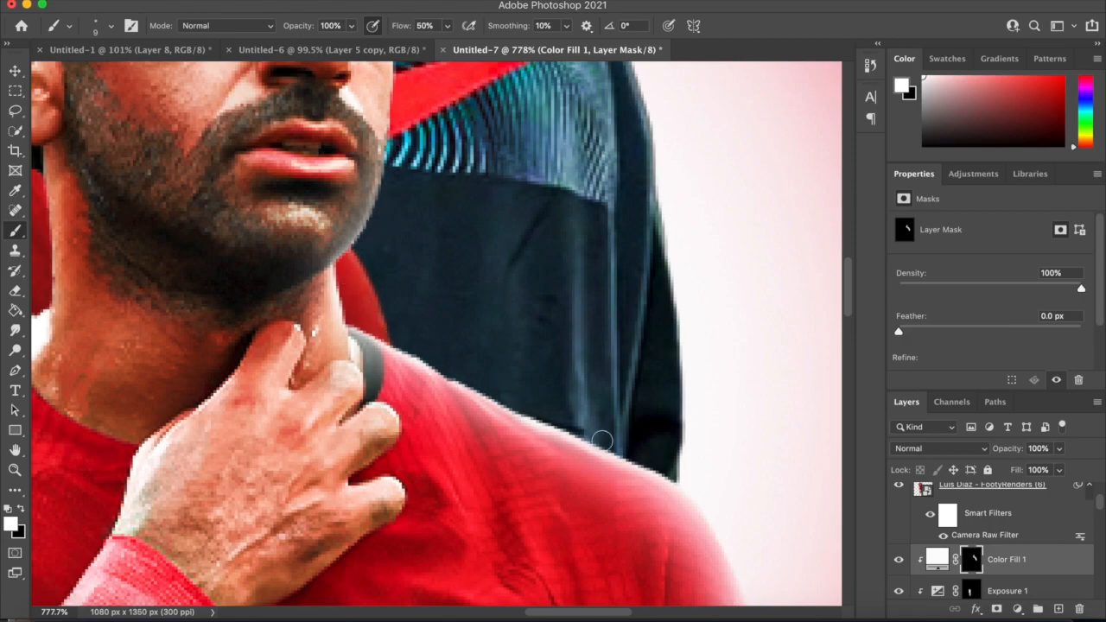
scroll(697, 490, down, 5)
scroll(701, 349, down, 3)
scroll(701, 348, right, 2)
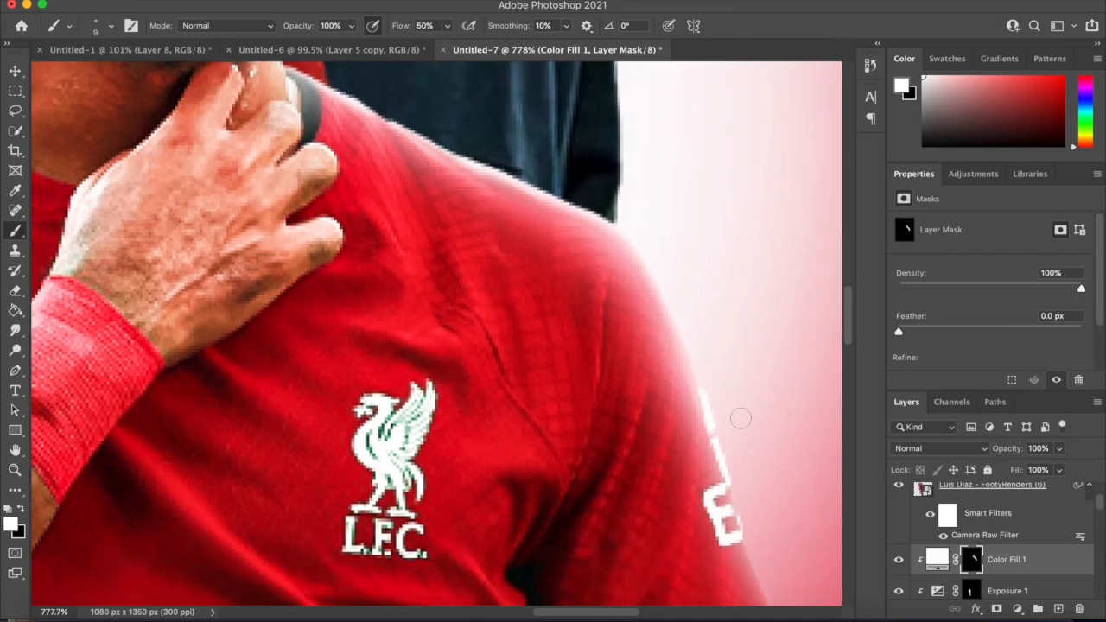
scroll(758, 565, down, 8)
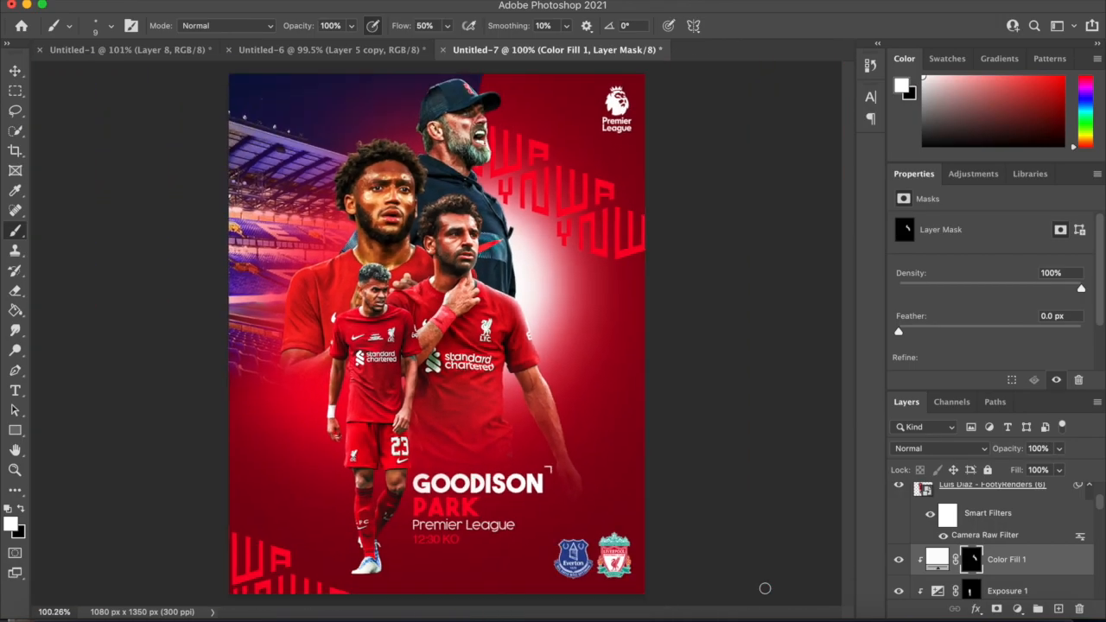
Review the whole poster at different zoom levels and compare it with the Untitled-6 document.
click(15, 72)
scroll(178, 191, down, 2)
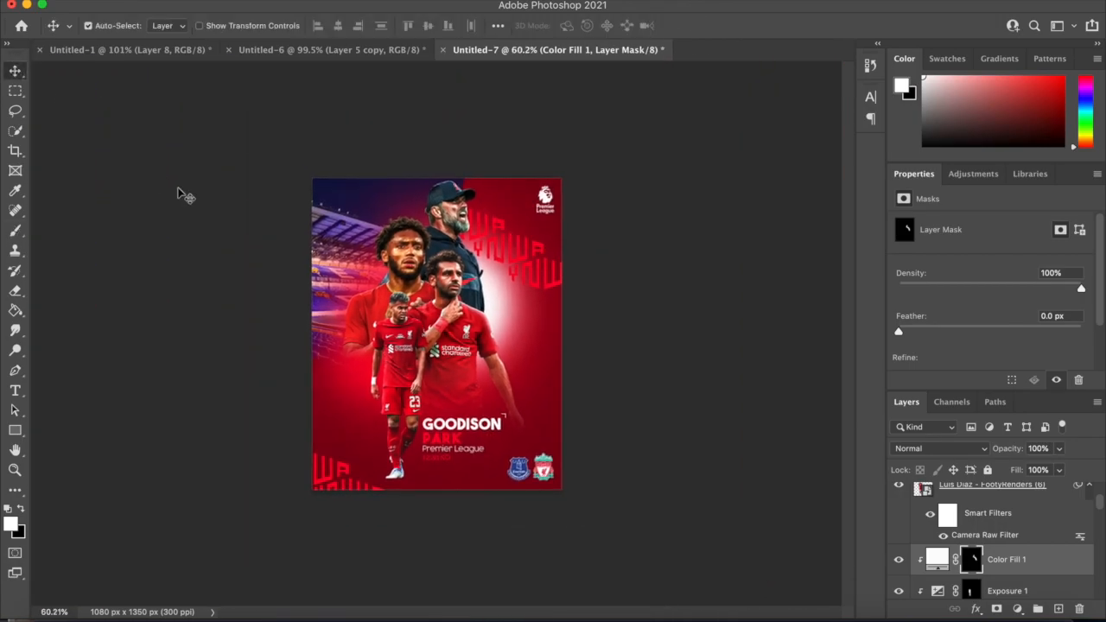
scroll(178, 192, up, 3)
scroll(183, 195, up, 2)
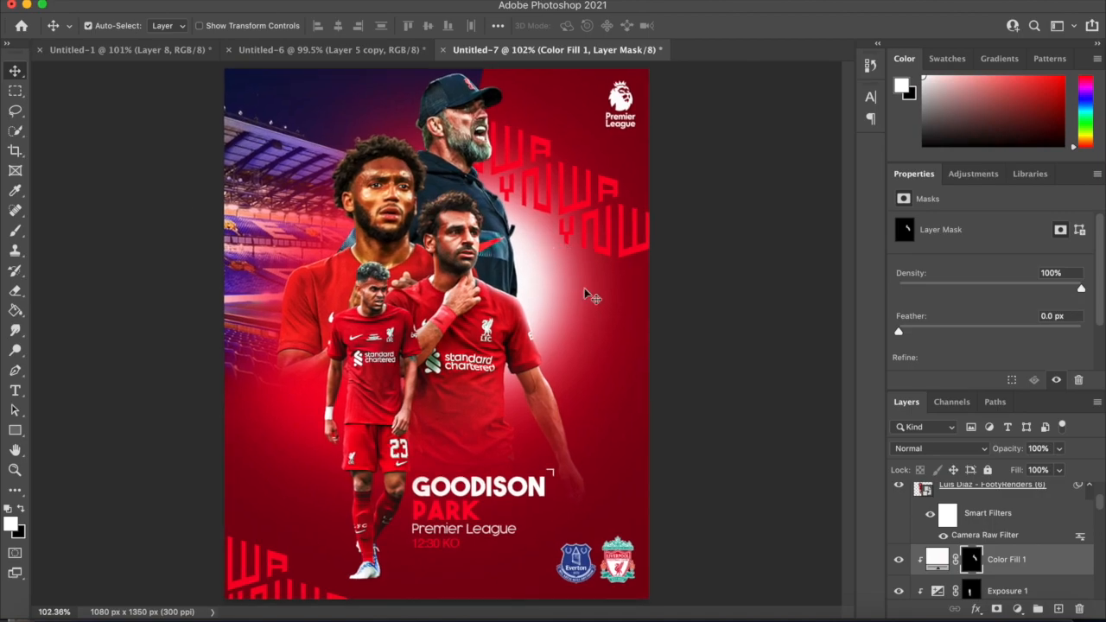
scroll(584, 288, down, 2)
click(361, 50)
click(553, 50)
scroll(571, 216, down, 1)
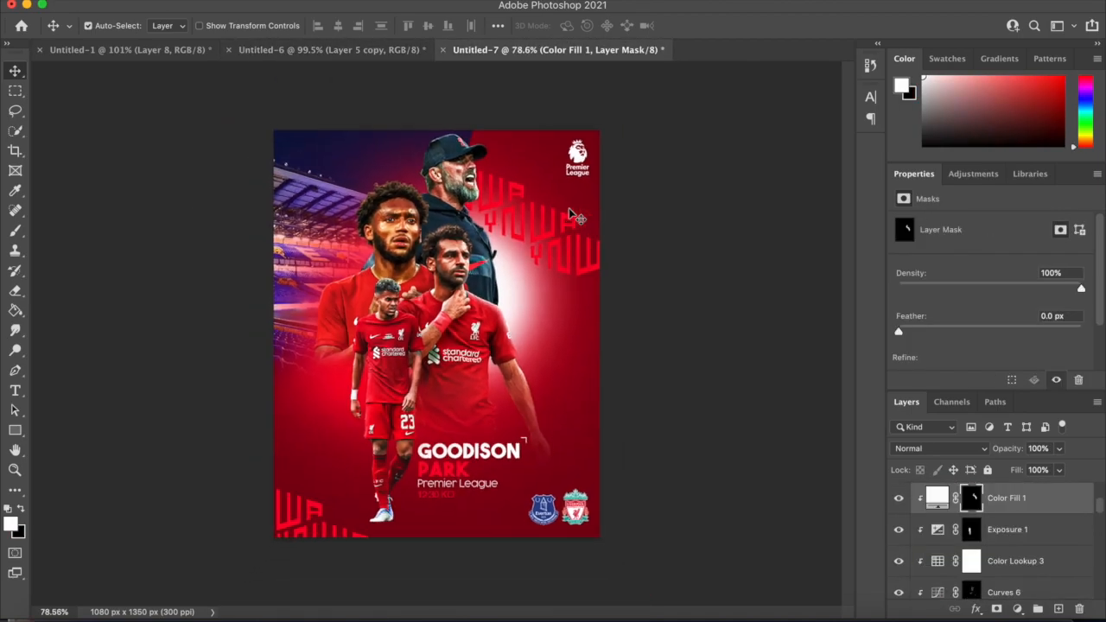
scroll(571, 216, up, 3)
scroll(571, 212, down, 1)
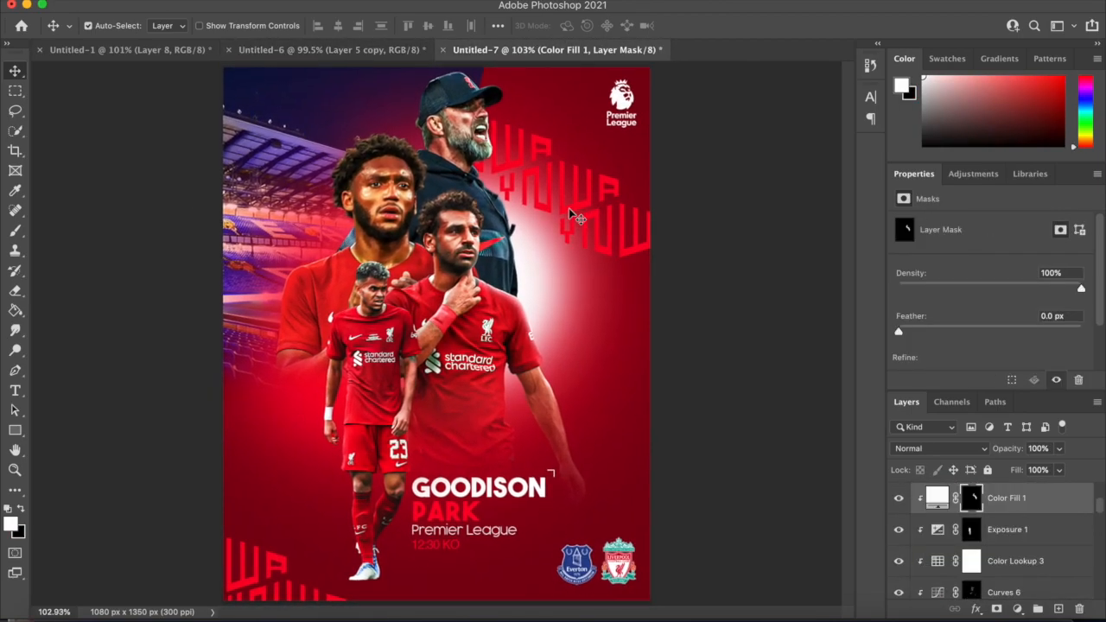
Stamp all visible layers into a new layer above Color Lookup 5 copy and open it in the Camera Raw Filter.
scroll(968, 545, up, 5)
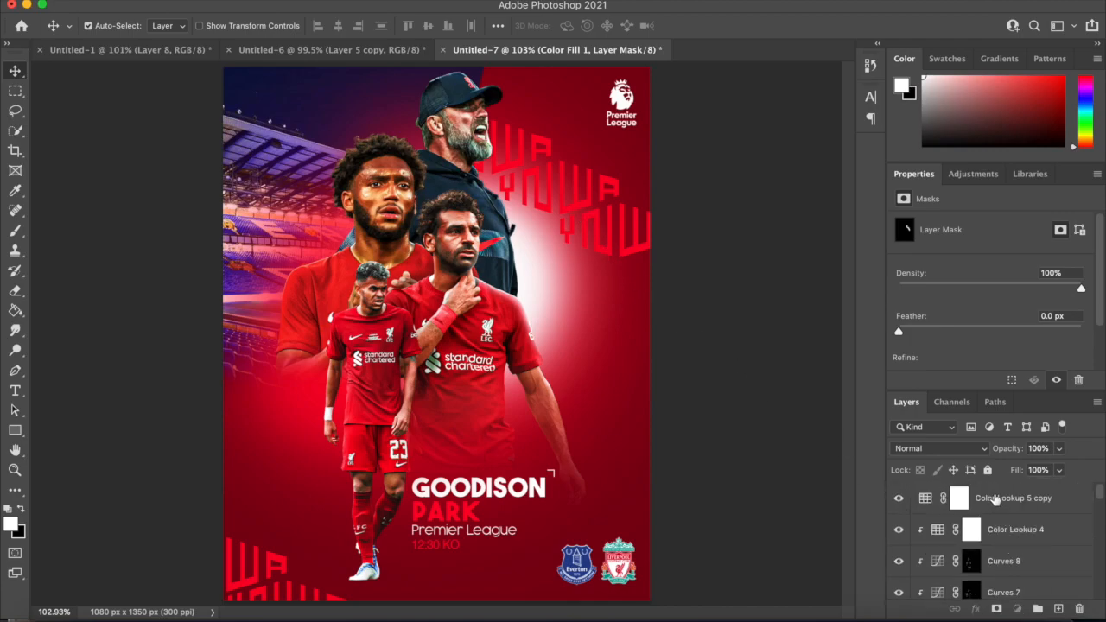
click(996, 500)
key(super+alt+shift+e)
click(349, 0)
click(391, 105)
scroll(524, 269, up, 5)
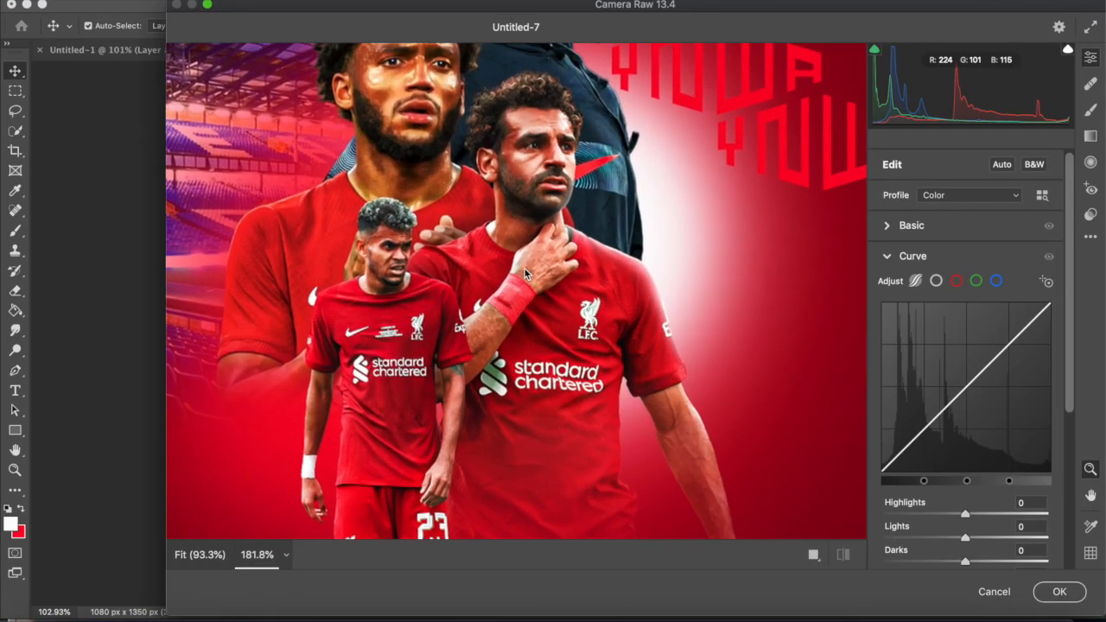
scroll(524, 269, up, 3)
Set Texture to +20 and Contrast to +13 in the Basic adjustments.
click(897, 228)
drag(965, 448, 984, 448)
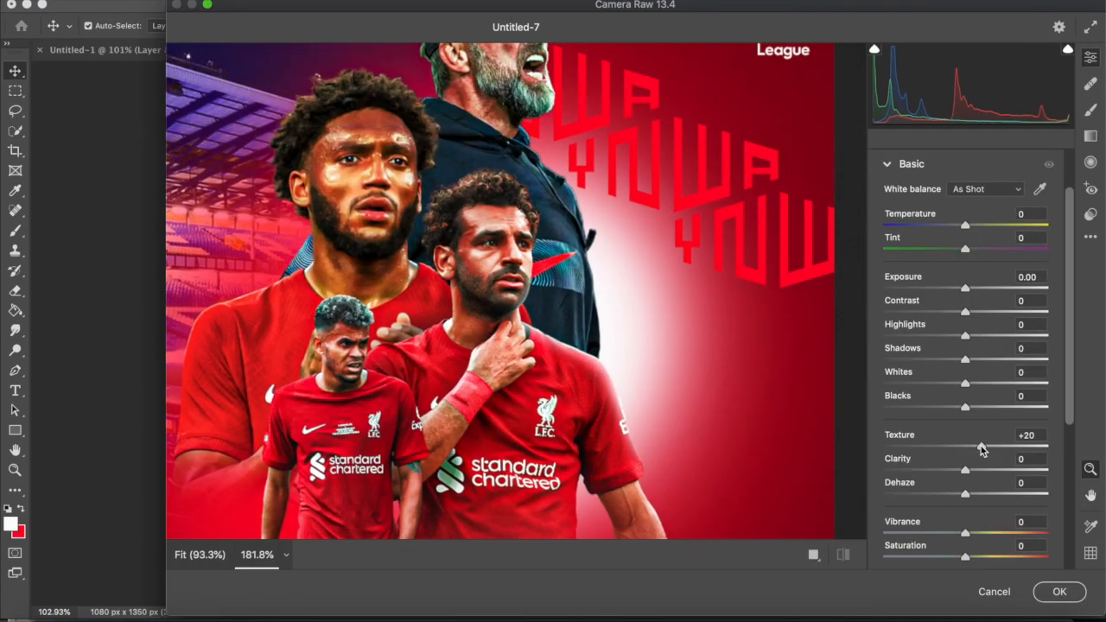
drag(965, 312, 976, 312)
scroll(697, 287, down, 5)
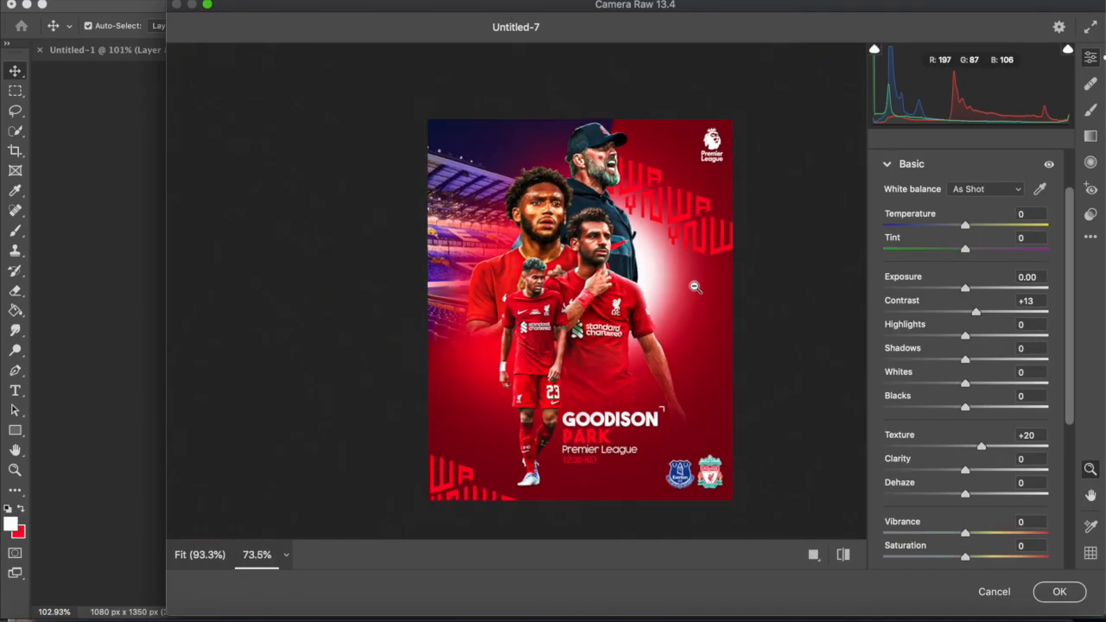
scroll(697, 287, up, 3)
scroll(899, 488, down, 3)
Raise the Lights of the tone curve to +5.
click(898, 490)
scroll(741, 399, up, 2)
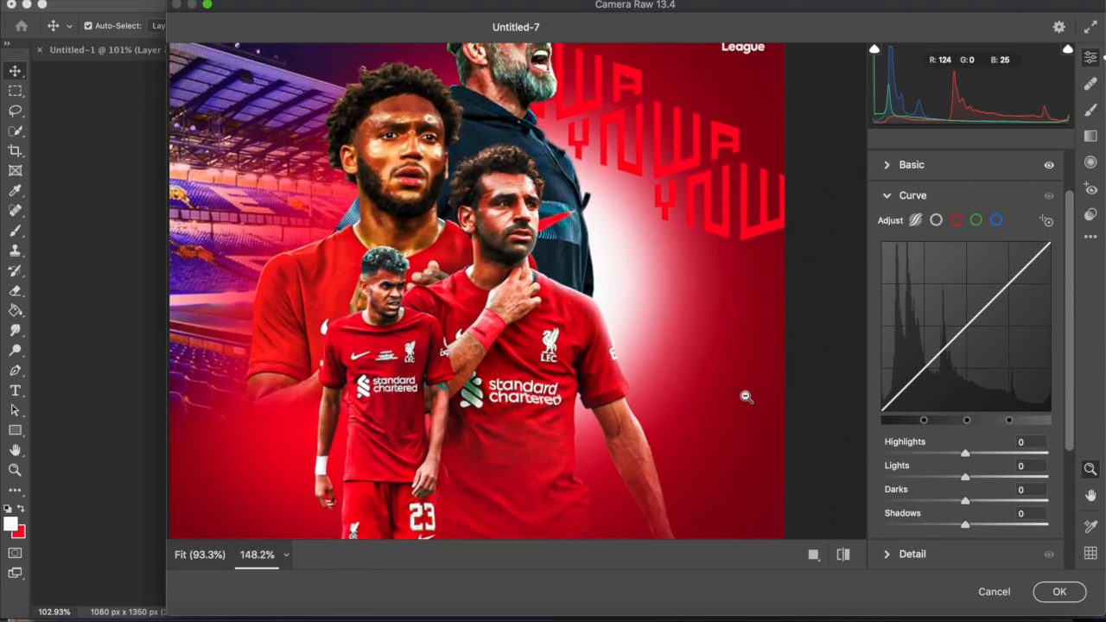
drag(966, 478, 971, 480)
scroll(829, 466, down, 3)
scroll(921, 532, down, 2)
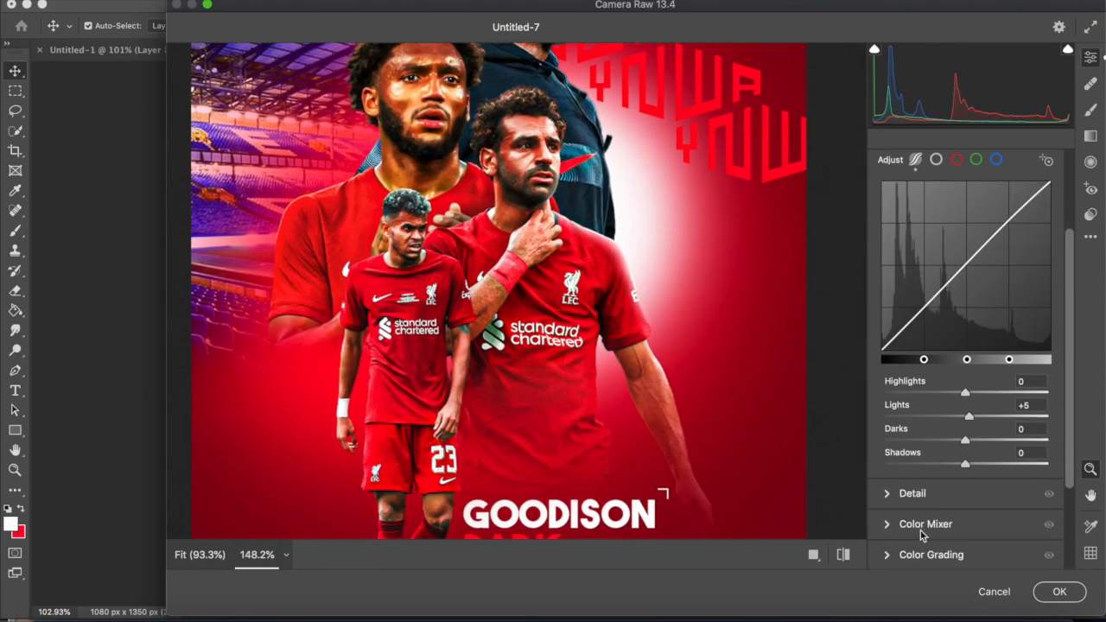
Set the Color Mixer hue of the Reds to -5 and of the Oranges to +1.
click(890, 516)
drag(965, 321, 955, 322)
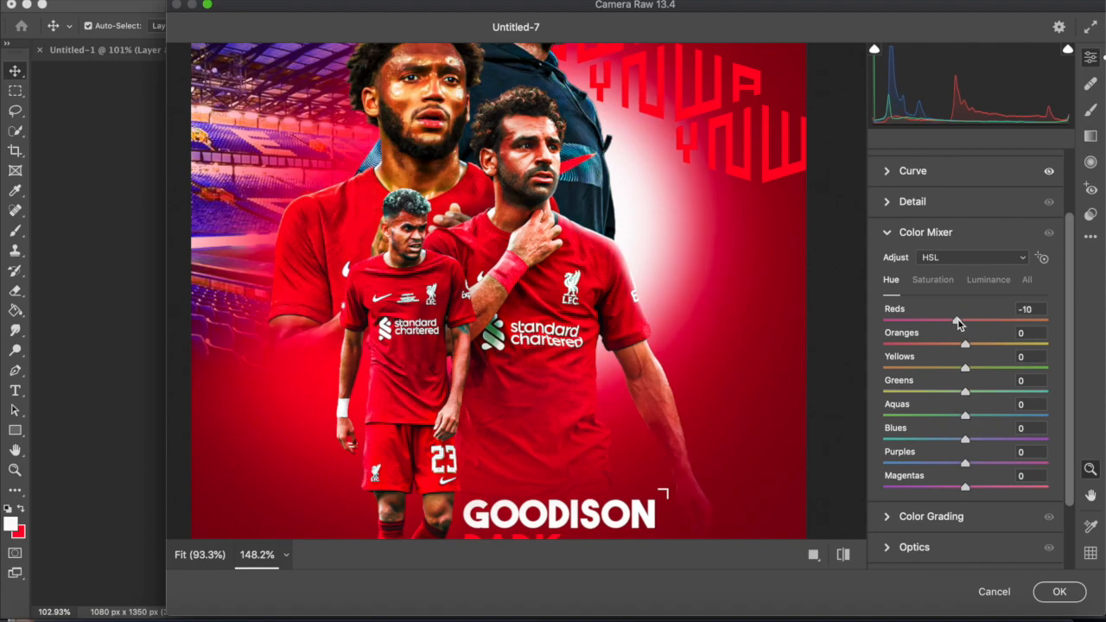
scroll(683, 238, down, 4)
scroll(682, 238, up, 6)
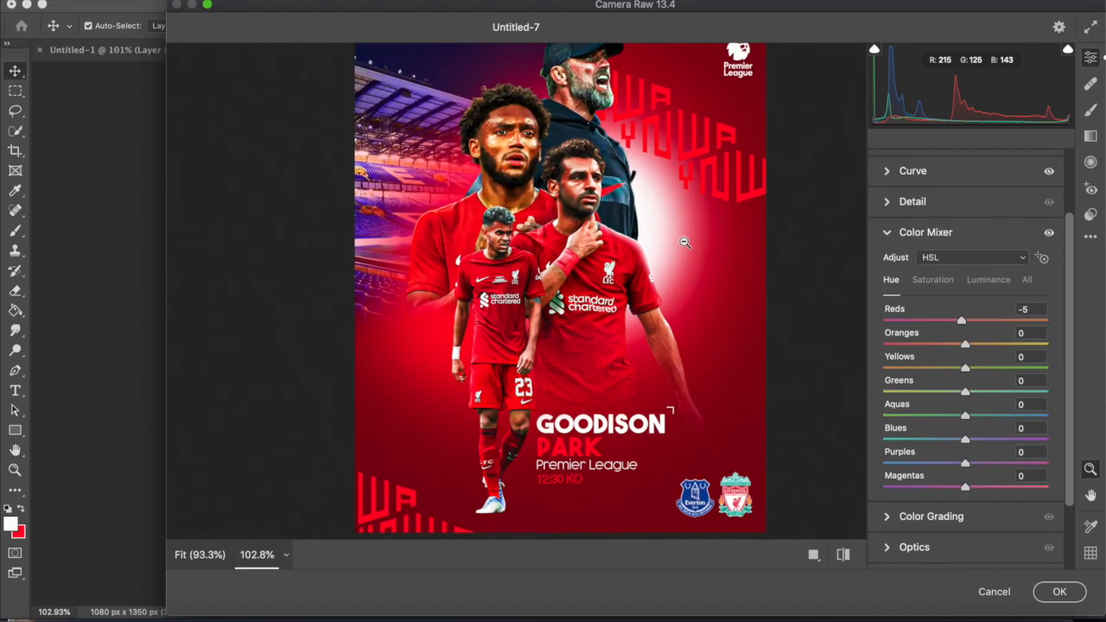
drag(954, 346, 956, 347)
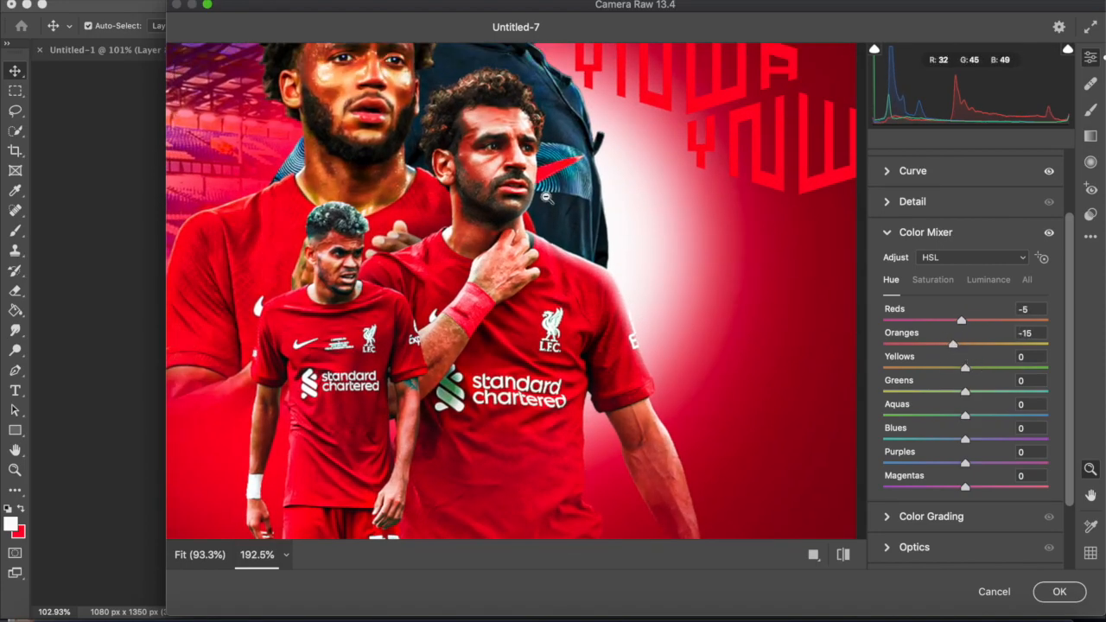
scroll(546, 197, down, 6)
scroll(546, 197, up, 4)
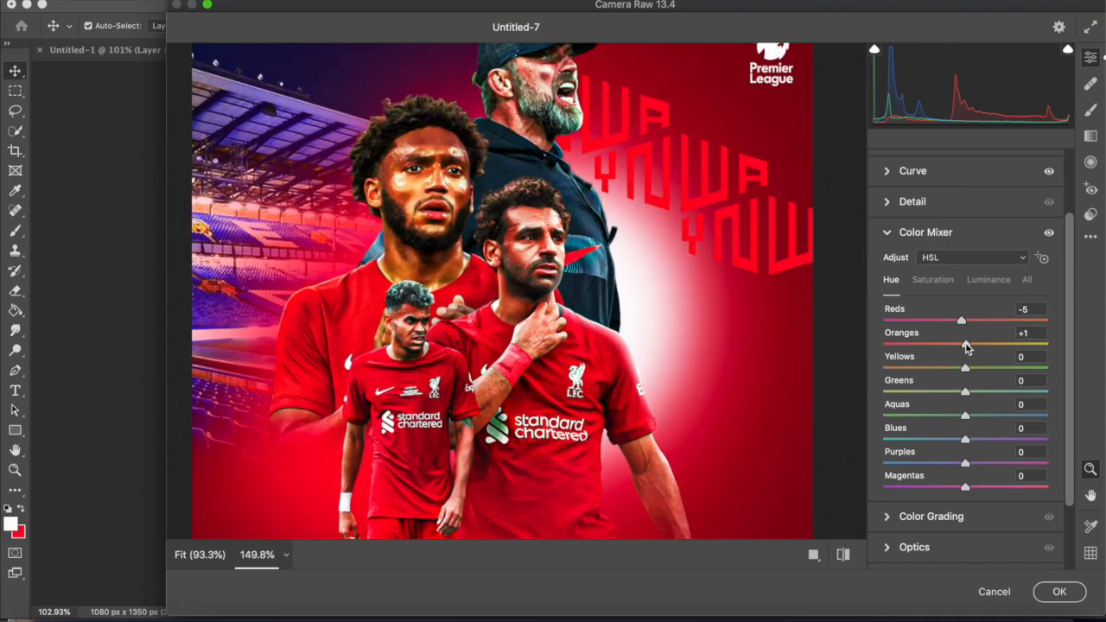
Open the Color Grading settings and give the midtones a faint magenta tint.
click(903, 517)
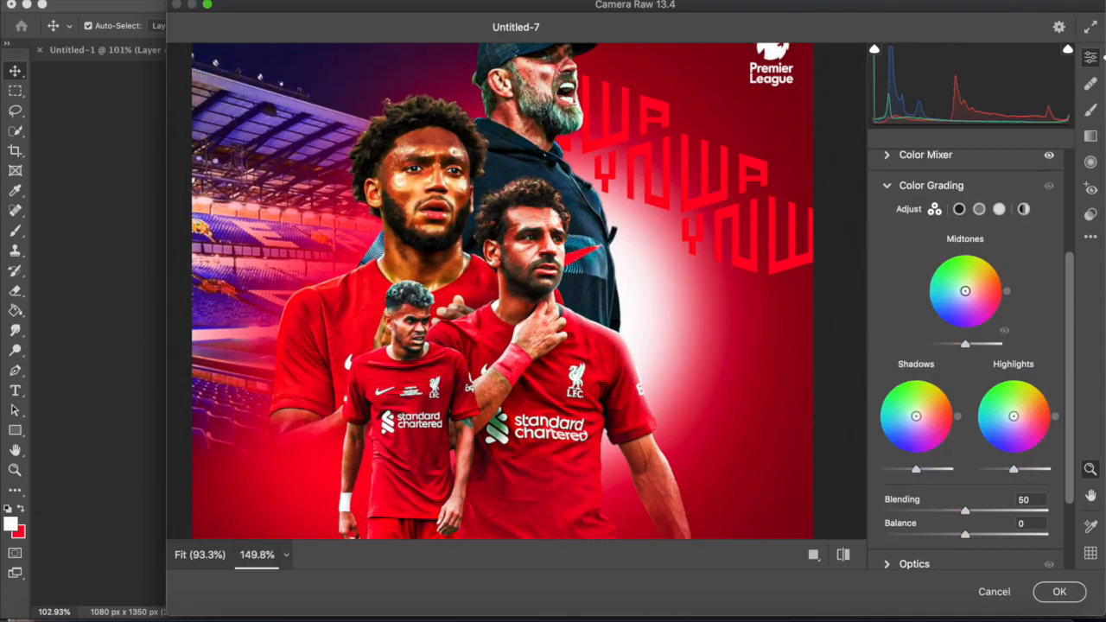
scroll(766, 259, down, 4)
scroll(766, 259, up, 2)
mouse_move(969, 306)
mouse_down()
mouse_move(966, 292)
mouse_move(988, 289)
mouse_move(967, 295)
mouse_up()
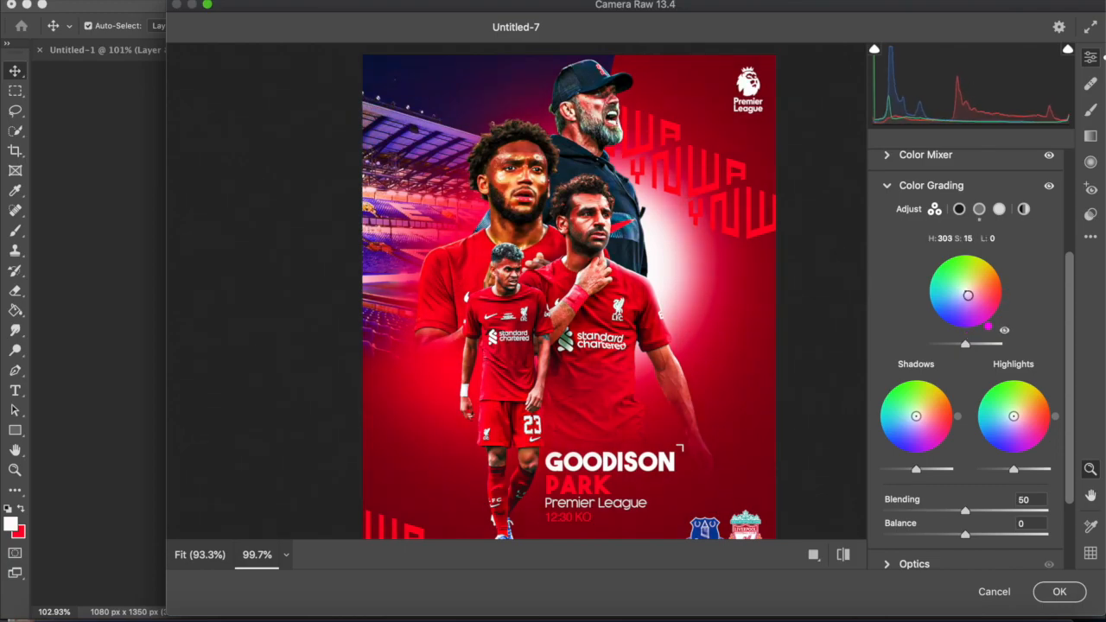
Tint the shadows blue and the highlights slightly orange in Color Grading.
drag(916, 416, 907, 424)
scroll(665, 320, down, 2)
scroll(648, 291, up, 4)
drag(1023, 427, 1021, 419)
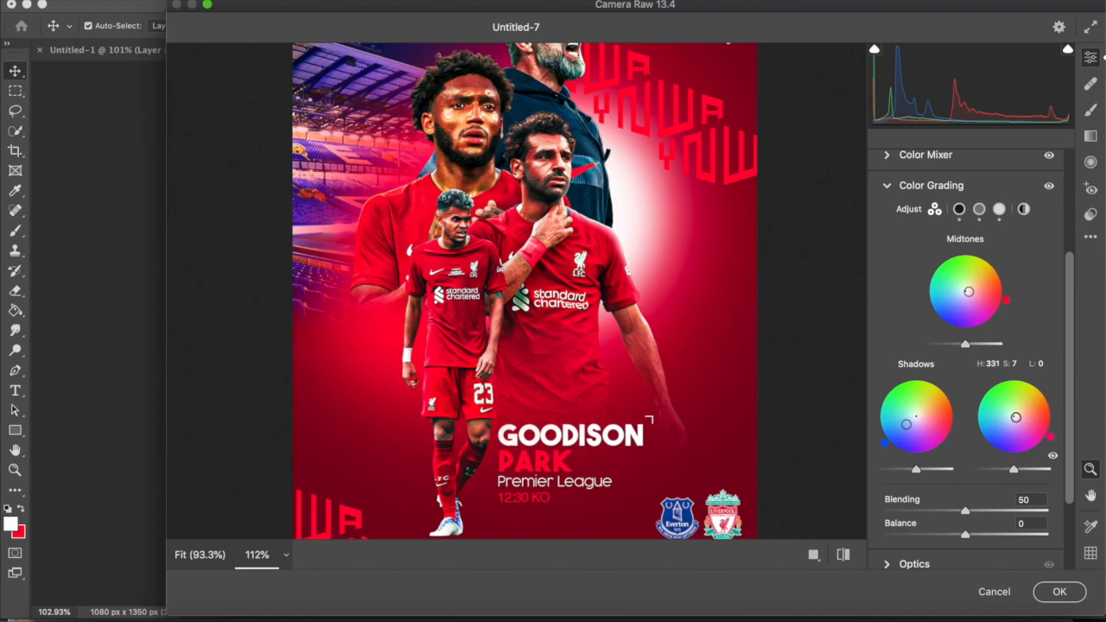
scroll(764, 331, down, 3)
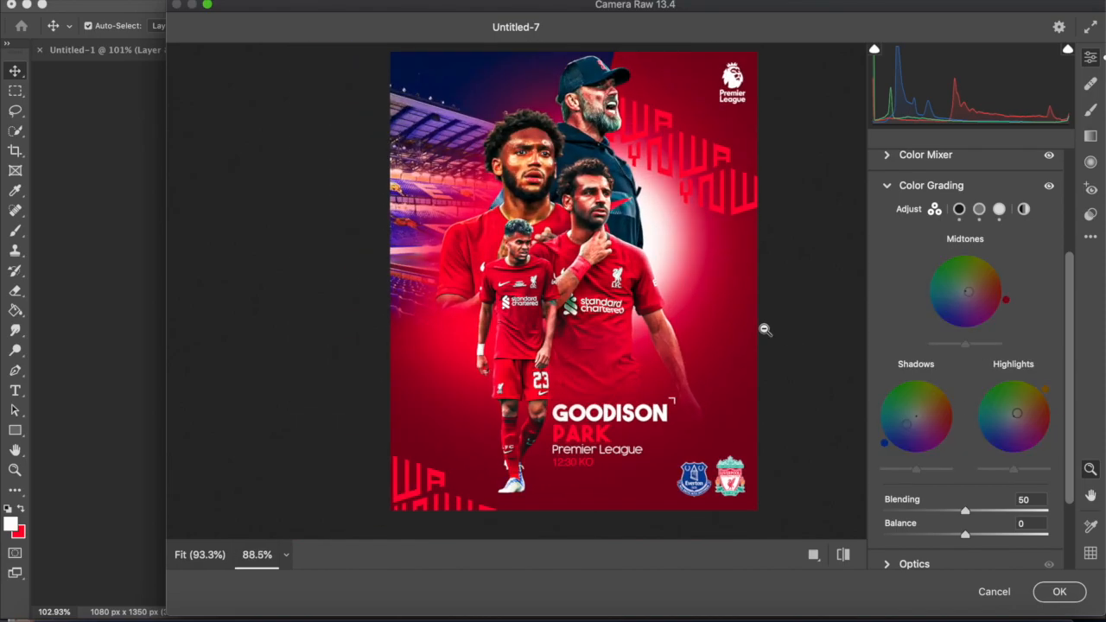
scroll(764, 331, up, 2)
Try a cyan midtone tint with hue 177 and saturation 23.
mouse_move(962, 302)
mouse_down()
mouse_move(955, 291)
mouse_move(977, 283)
mouse_move(957, 291)
mouse_up()
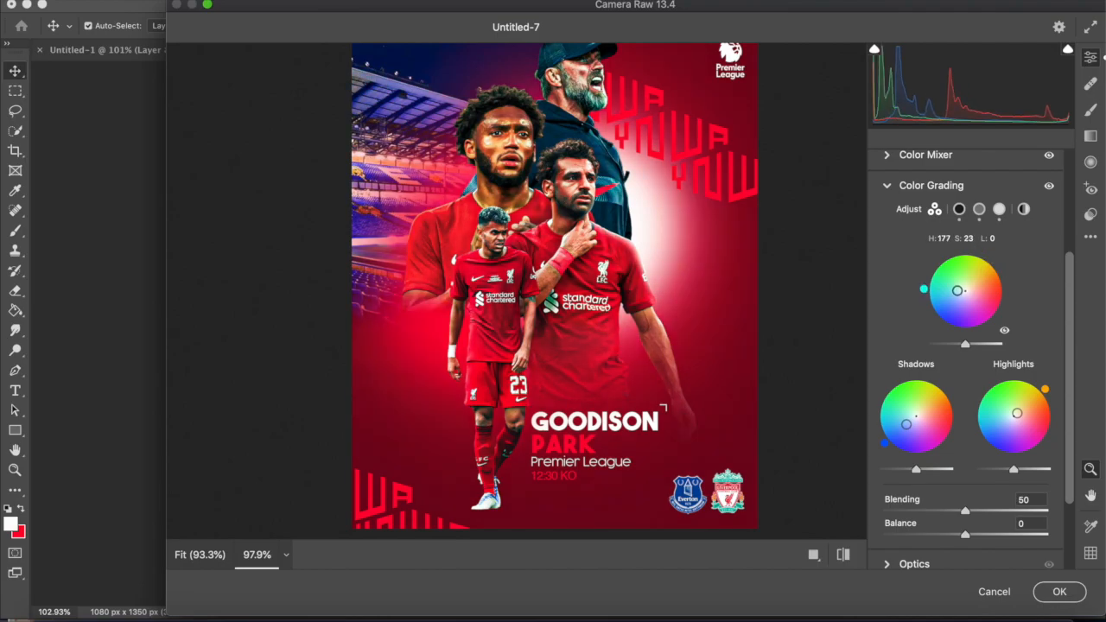
scroll(694, 166, down, 3)
scroll(694, 165, up, 3)
Weaken the blue tint of the shadows and shift the highlights towards red.
drag(907, 424, 912, 418)
scroll(694, 278, down, 1)
scroll(694, 278, up, 1)
mouse_move(1018, 414)
mouse_down()
mouse_move(1015, 406)
mouse_move(1029, 427)
mouse_move(1024, 415)
mouse_up()
scroll(776, 286, down, 1)
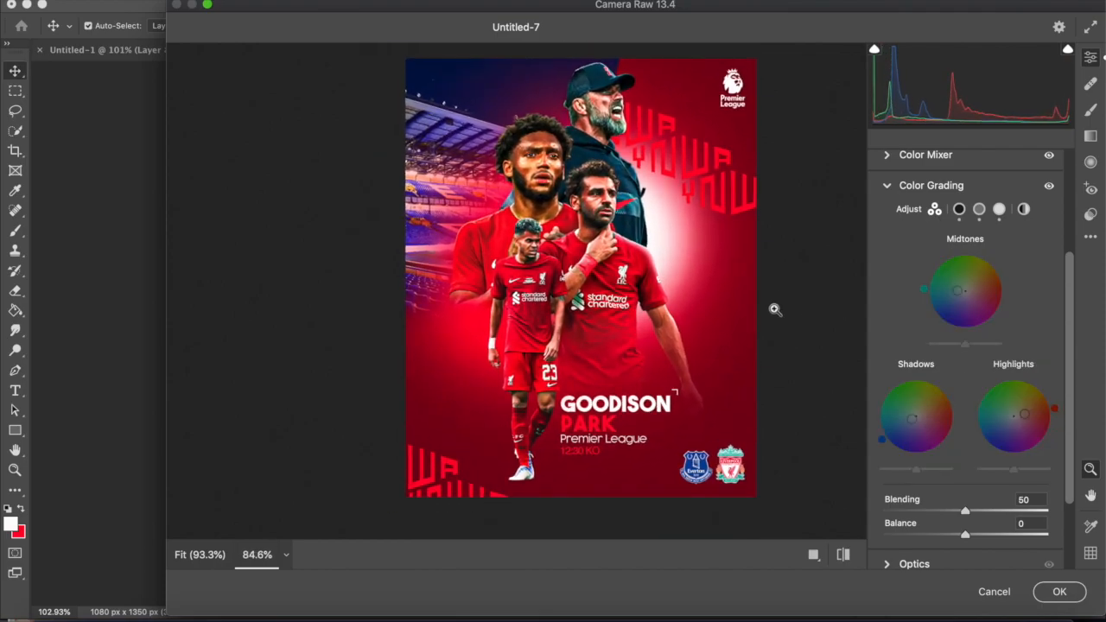
Reset the midtones, tint them blue at hue 203 and saturation 42, and apply the Camera Raw adjustments.
scroll(775, 308, up, 3)
double_click(958, 291)
mouse_move(950, 290)
mouse_down()
mouse_move(965, 292)
mouse_move(953, 297)
mouse_up()
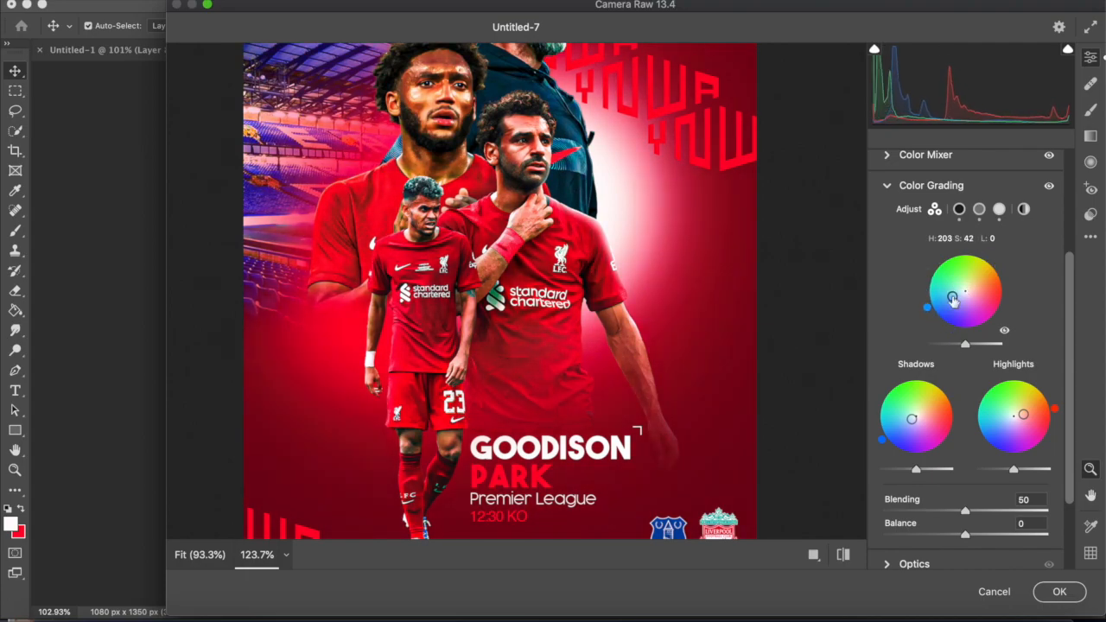
scroll(747, 209, down, 5)
click(1060, 591)
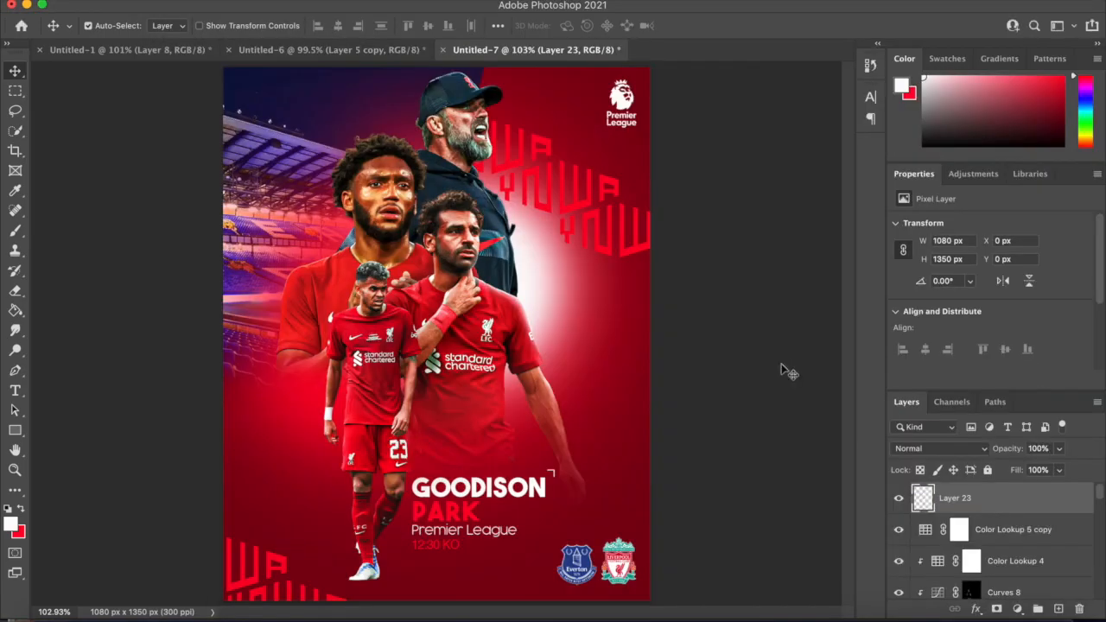
Sharpen the merged poster layer with the Sharpen filter.
scroll(597, 238, down, 3)
scroll(605, 236, up, 3)
scroll(614, 242, down, 2)
scroll(628, 252, up, 2)
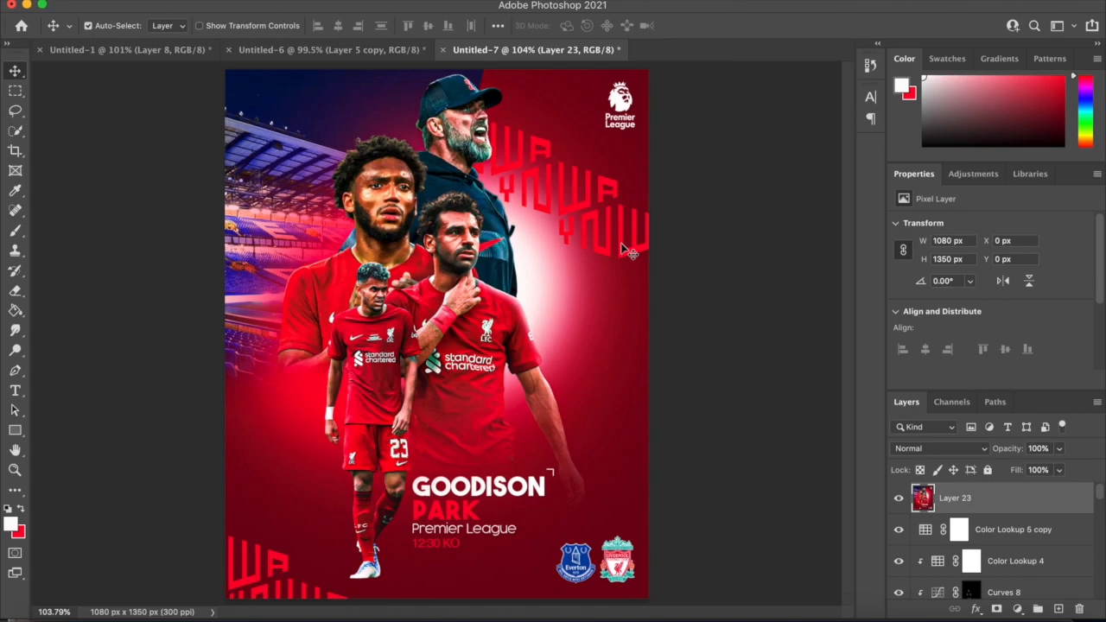
scroll(629, 252, down, 1)
scroll(621, 246, up, 1)
click(356, 1)
mouse_move(419, 280)
click(604, 297)
scroll(622, 251, down, 1)
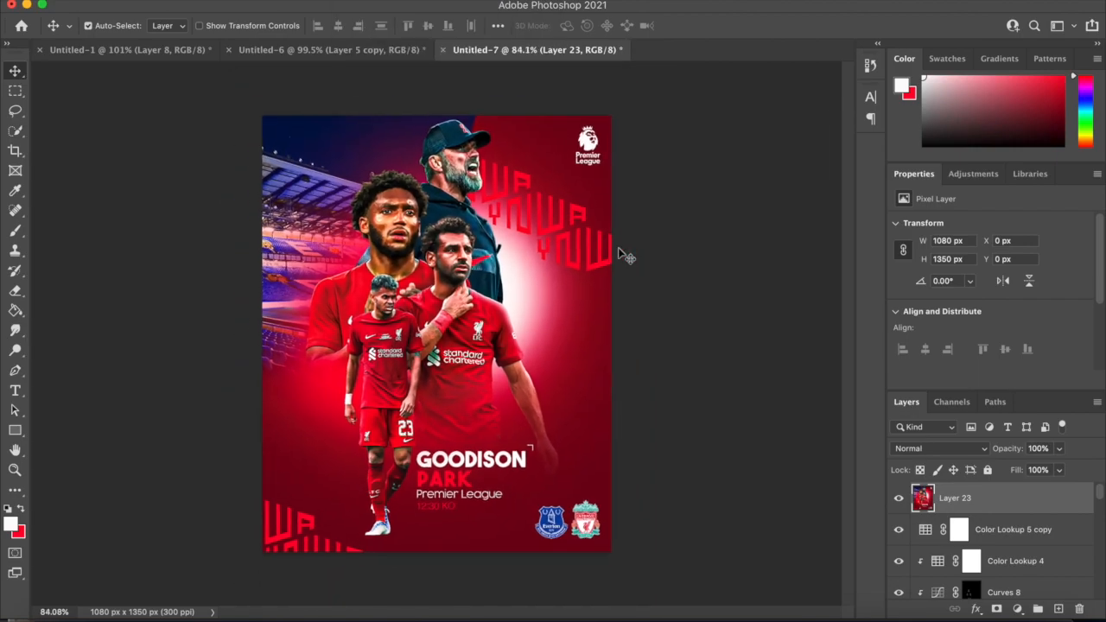
Add uniform, non-monochromatic noise of 2.45% to the merged poster layer.
scroll(624, 250, up, 1)
click(356, 1)
mouse_move(407, 236)
click(590, 237)
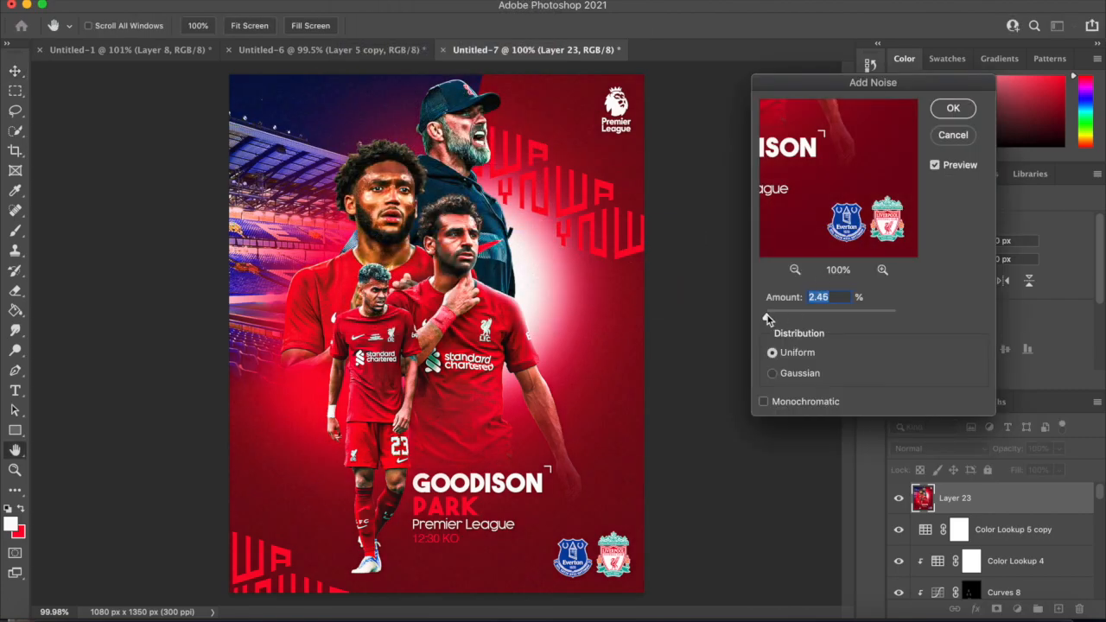
click(954, 109)
scroll(559, 266, down, 1)
scroll(559, 265, up, 1)
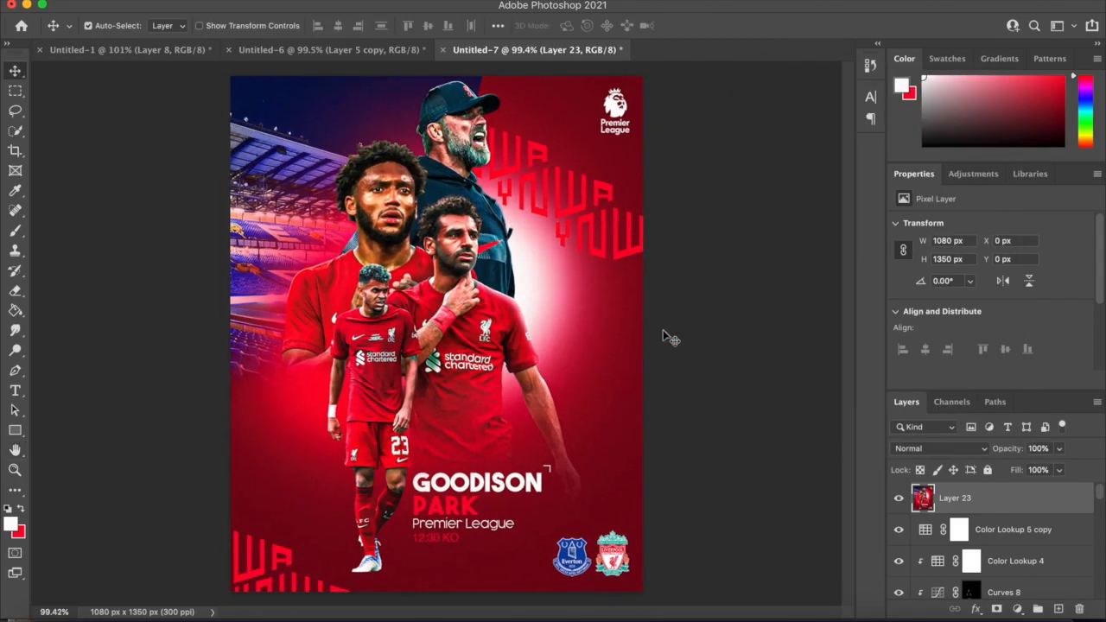
scroll(667, 309, down, 3)
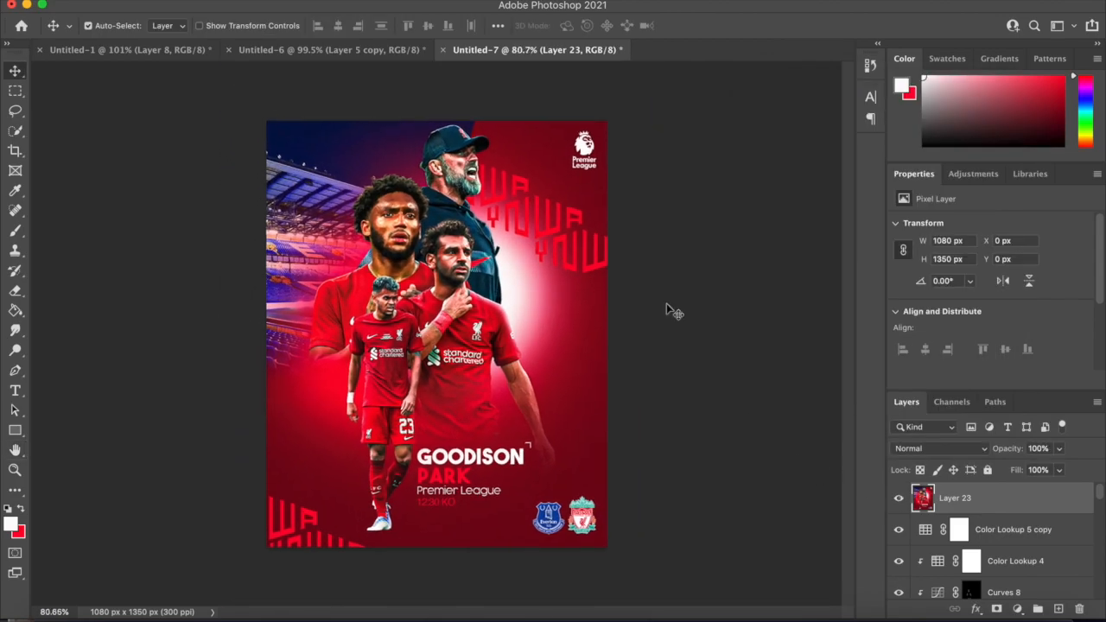
scroll(666, 308, up, 4)
scroll(667, 309, down, 2)
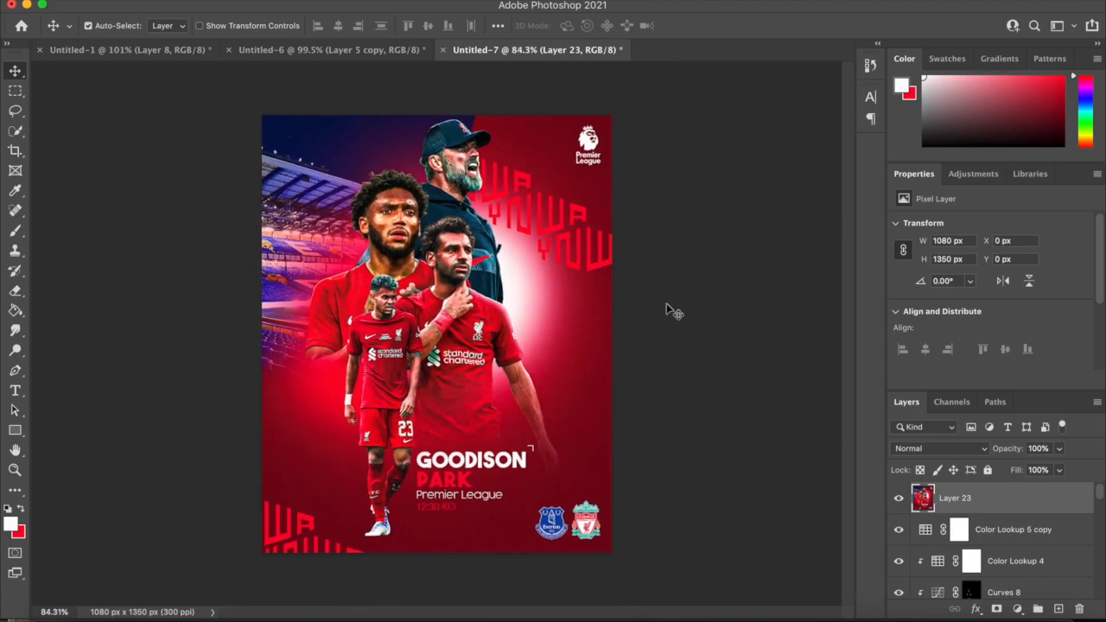
scroll(666, 309, up, 2)
scroll(666, 308, down, 1)
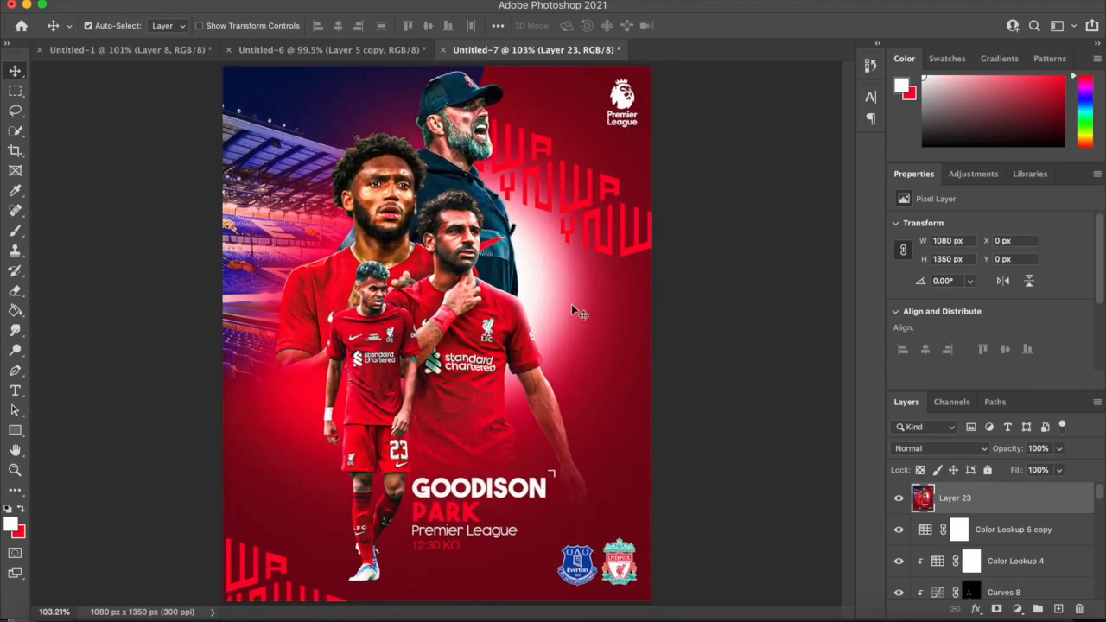
Set the foreground colour to black for painting with the Brush tool at the walking player's feet.
scroll(571, 309, up, 10)
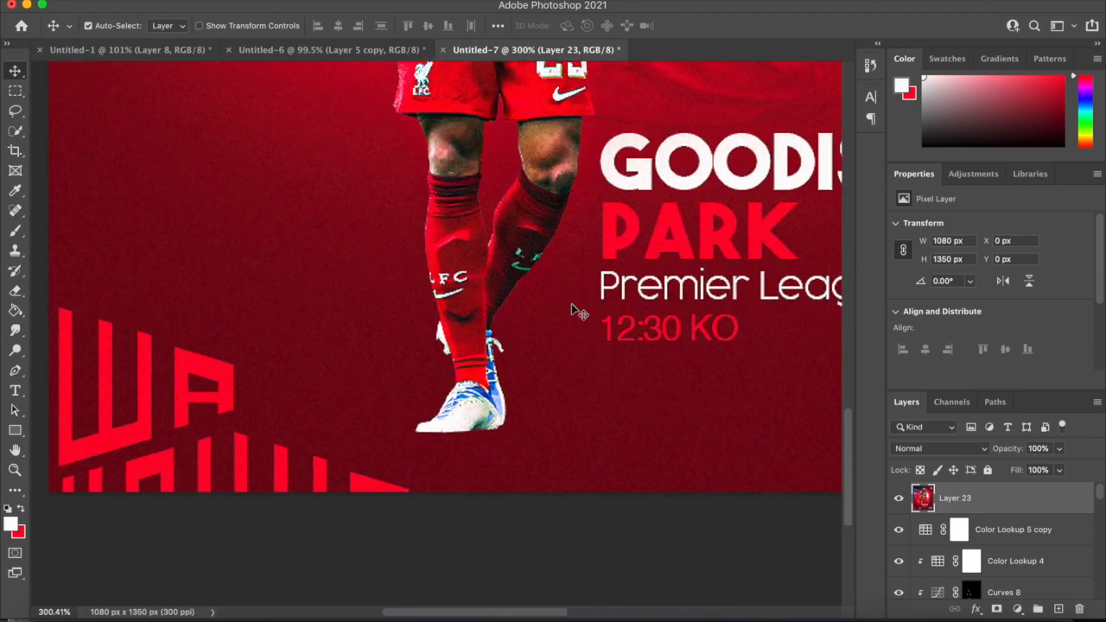
click(15, 190)
click(10, 525)
click(611, 493)
click(935, 298)
Flatten the Soft Round brush tip into a thin horizontal ellipse and enlarge it to 200 px.
right_click(528, 334)
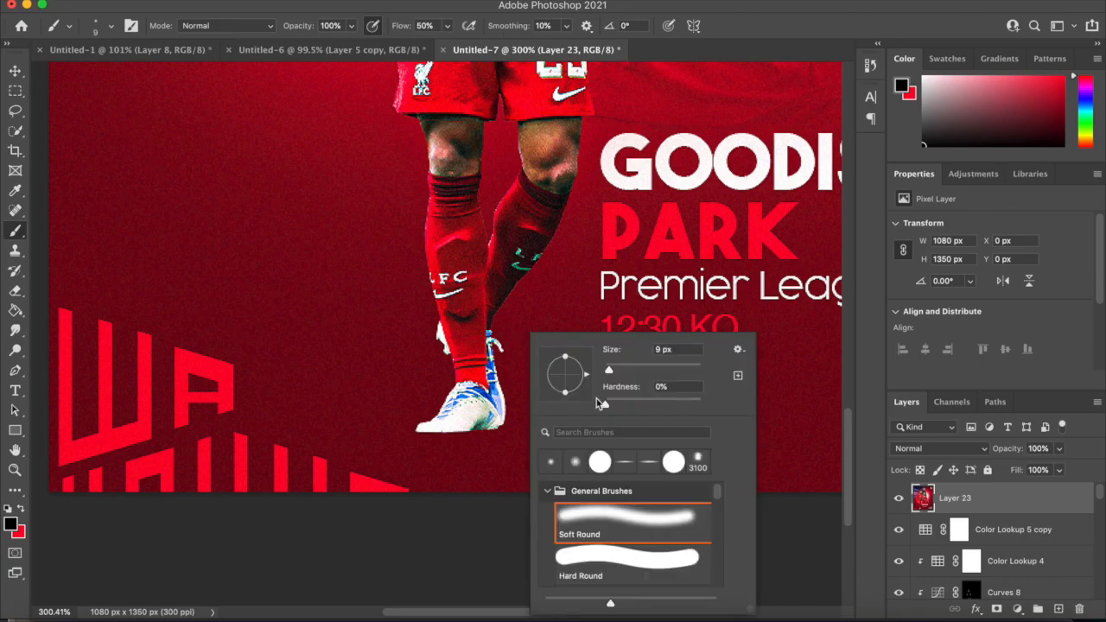
key(Return)
key(bracketright)
key(bracketright)
key(bracketright)
key(bracketright)
key(bracketright)
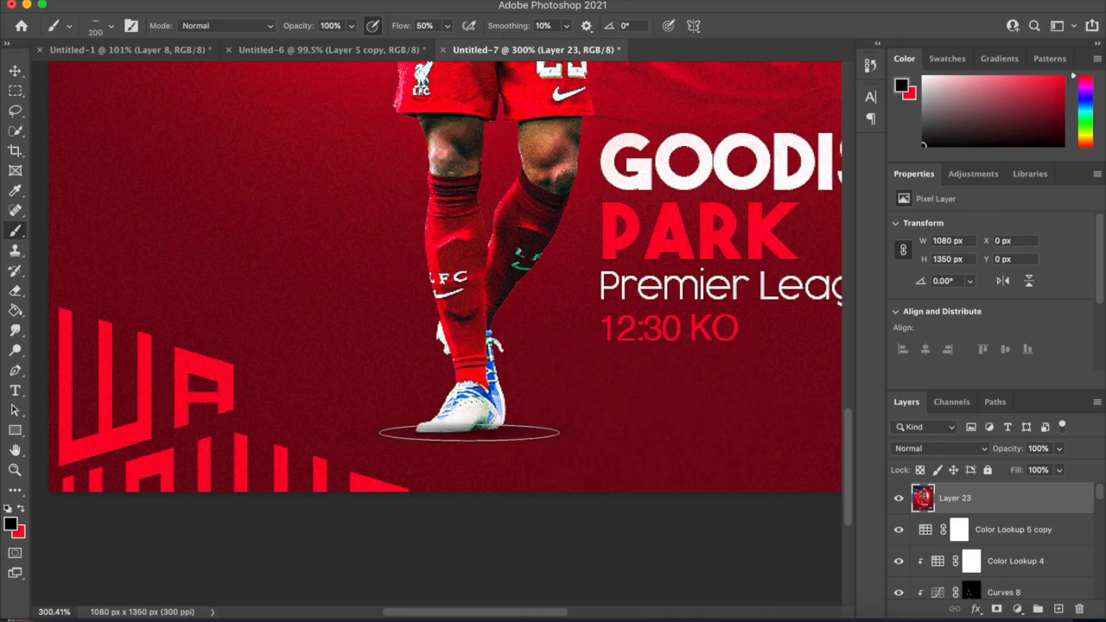
Paint a thin black contact shadow beneath the front player's boots, reducing the flattened brush to 100 px.
scroll(708, 421, down, 6)
scroll(709, 421, up, 8)
scroll(709, 422, up, 1)
key(bracketleft)
key(bracketleft)
key(bracketleft)
key(bracketleft)
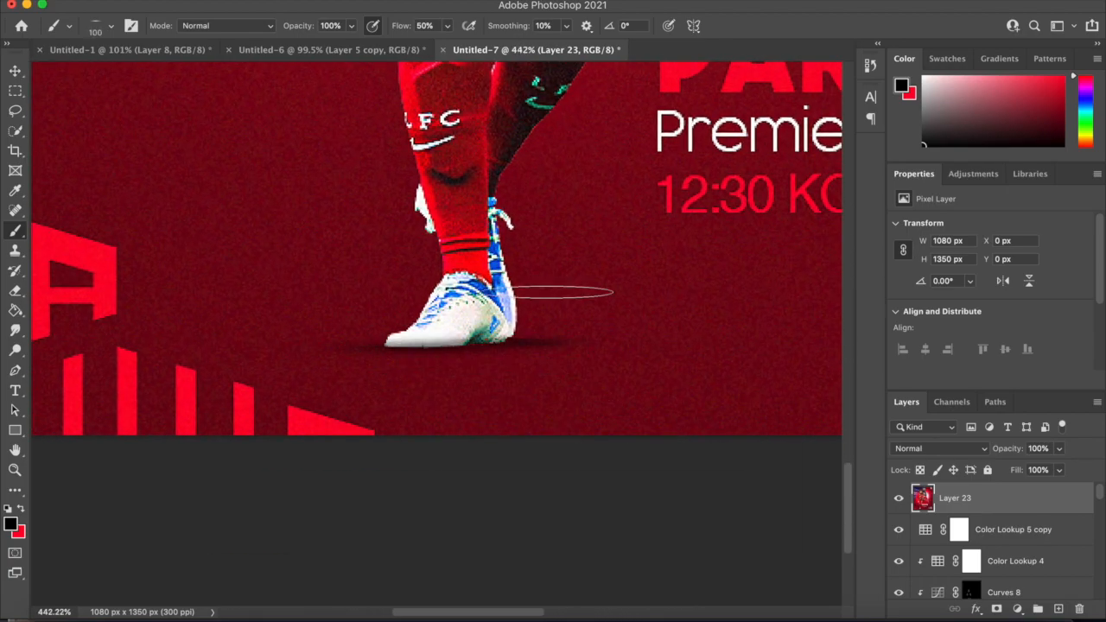
Spread a wider, fainter shadow on the ground around the boots with a 500 px brush at 20% flow.
scroll(538, 211, down, 6)
scroll(532, 211, up, 5)
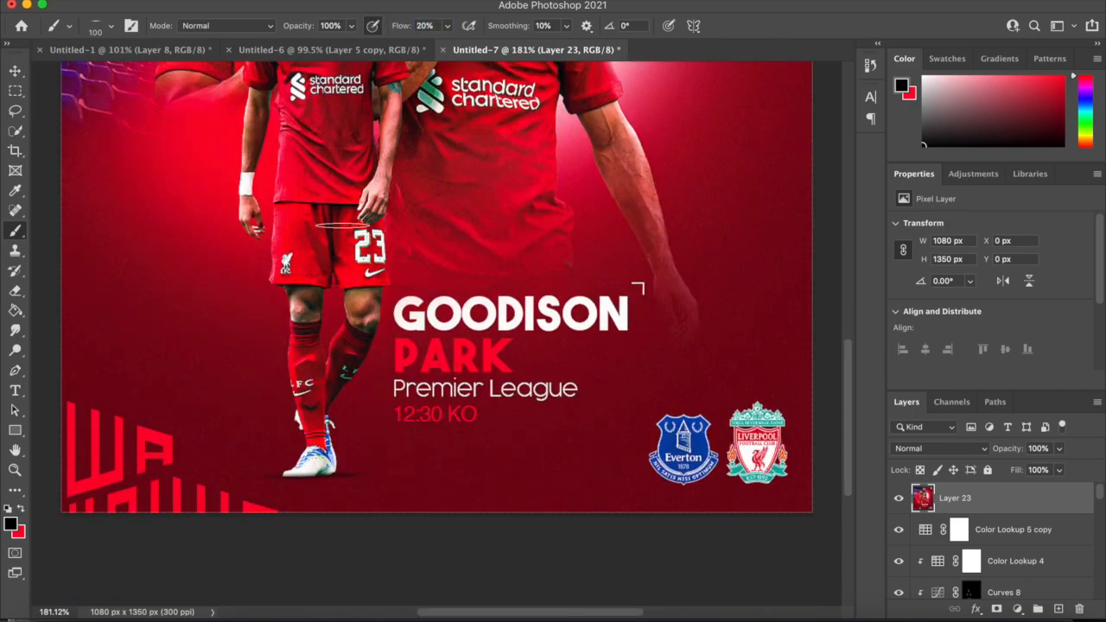
scroll(343, 225, up, 4)
key(bracketright)
key(bracketright)
key(bracketright)
key(bracketright)
key(bracketright)
key(bracketright)
key(bracketright)
key(bracketright)
scroll(596, 317, down, 3)
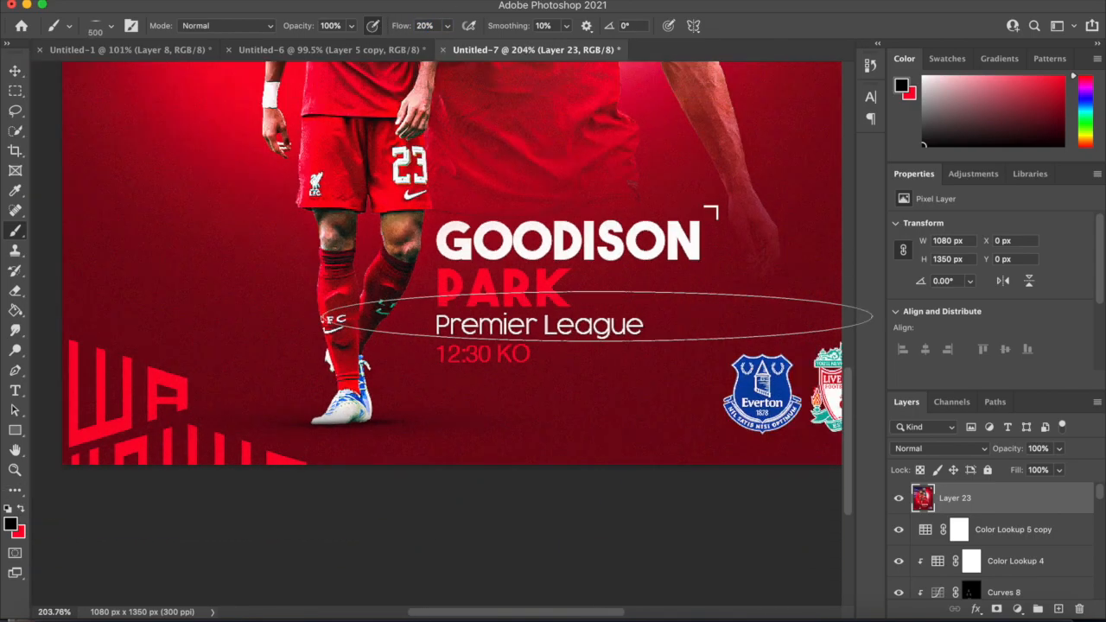
scroll(654, 313, down, 5)
scroll(657, 313, up, 3)
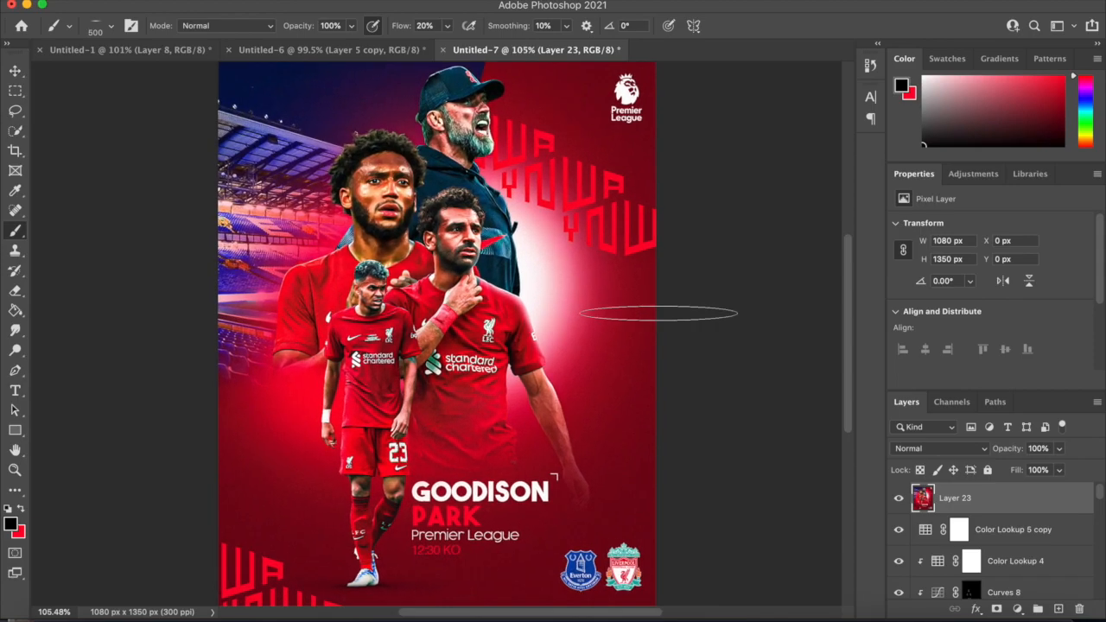
Refine the soft ground shadow under the front player, bringing the flattened brush to 400 px.
key(bracketright)
scroll(657, 313, down, 2)
scroll(296, 353, up, 5)
key(bracketleft)
key(bracketleft)
key(bracketleft)
key(bracketright)
scroll(501, 108, down, 5)
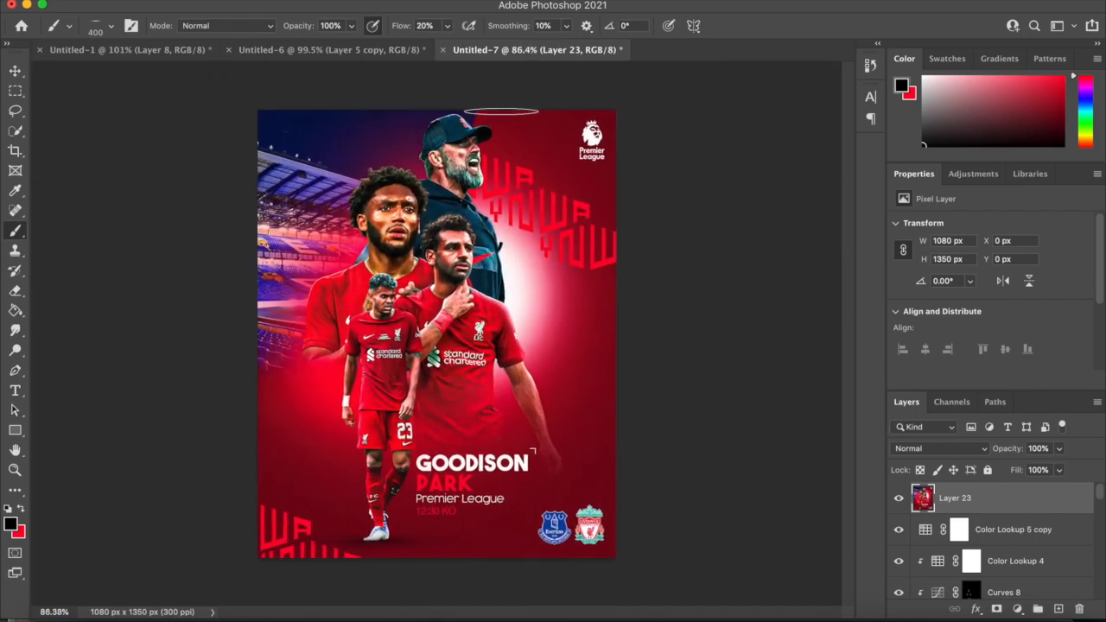